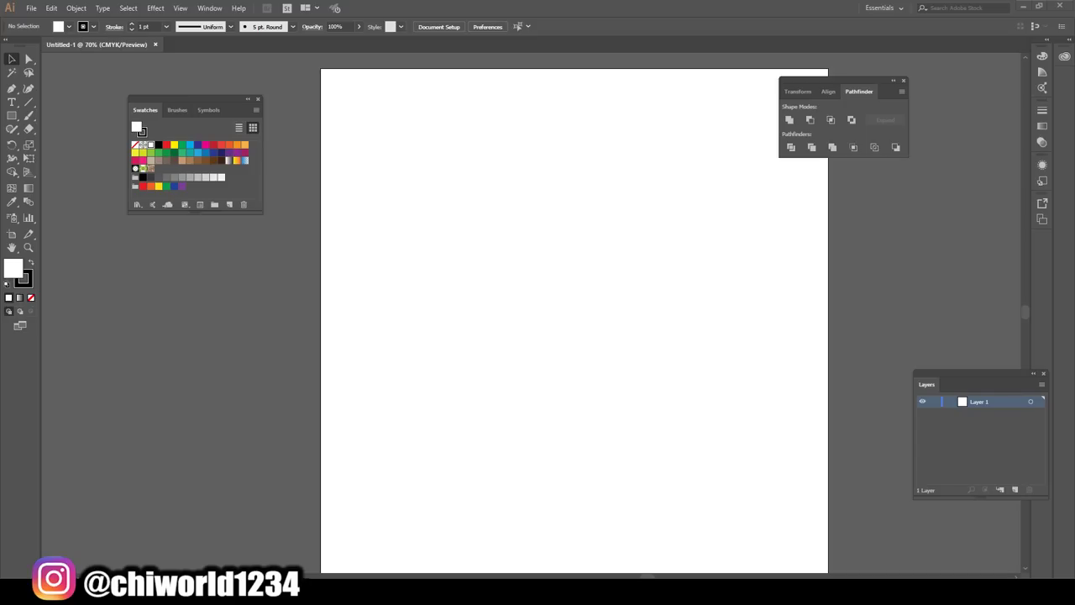
Create Calligraphic Brush 1 with a 3 pt size that varies with pen pressure
{"action": "left_click", "coordinate": [294, 26]}
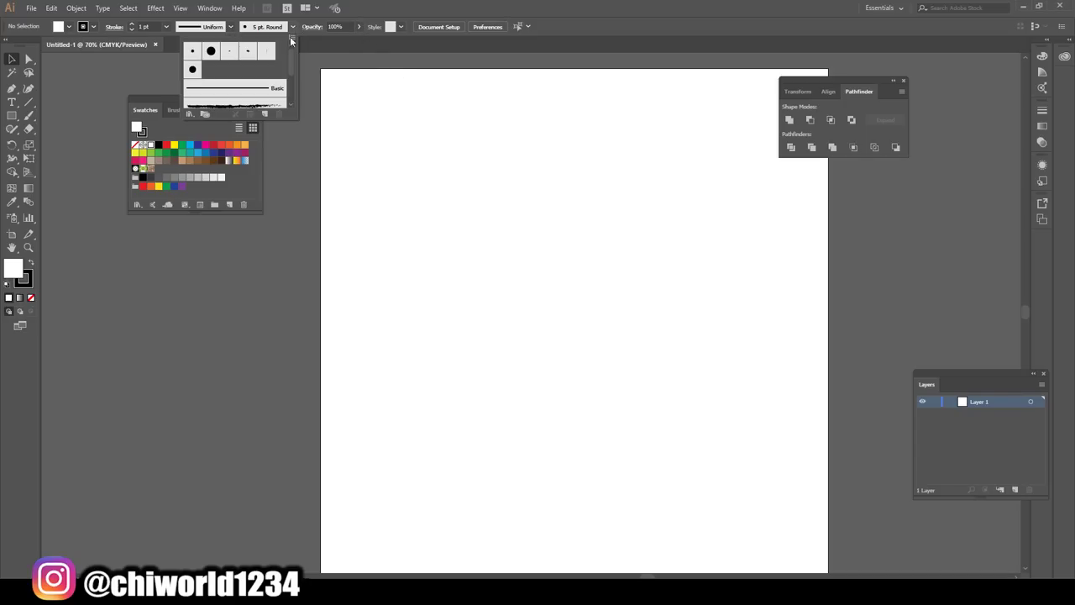
{"action": "left_click", "coordinate": [266, 114]}
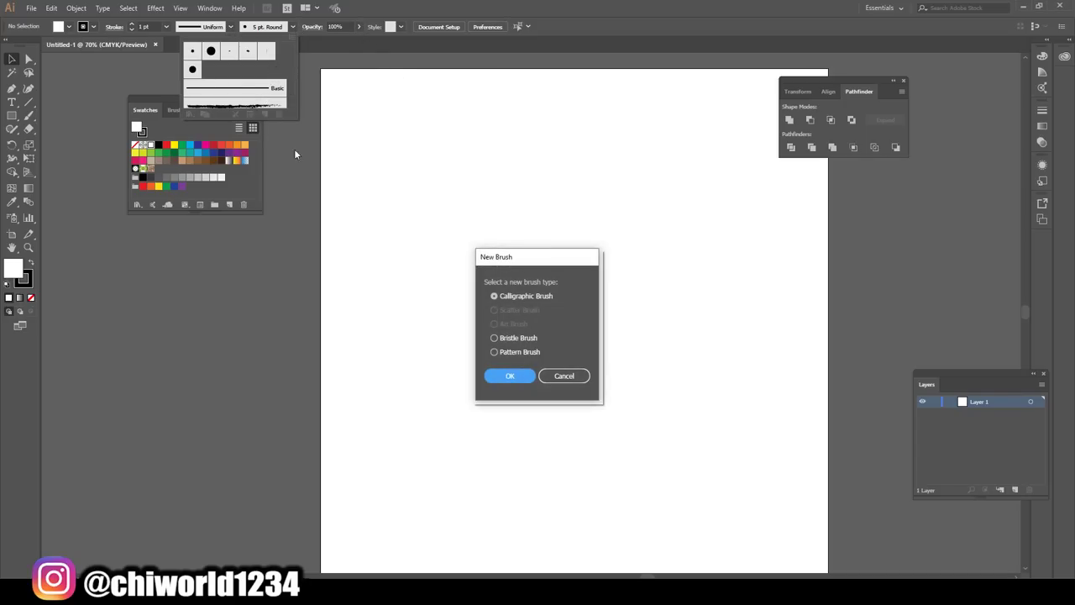
{"action": "left_click", "coordinate": [496, 377]}
{"action": "left_click", "coordinate": [551, 363]}
{"action": "left_click", "coordinate": [556, 396]}
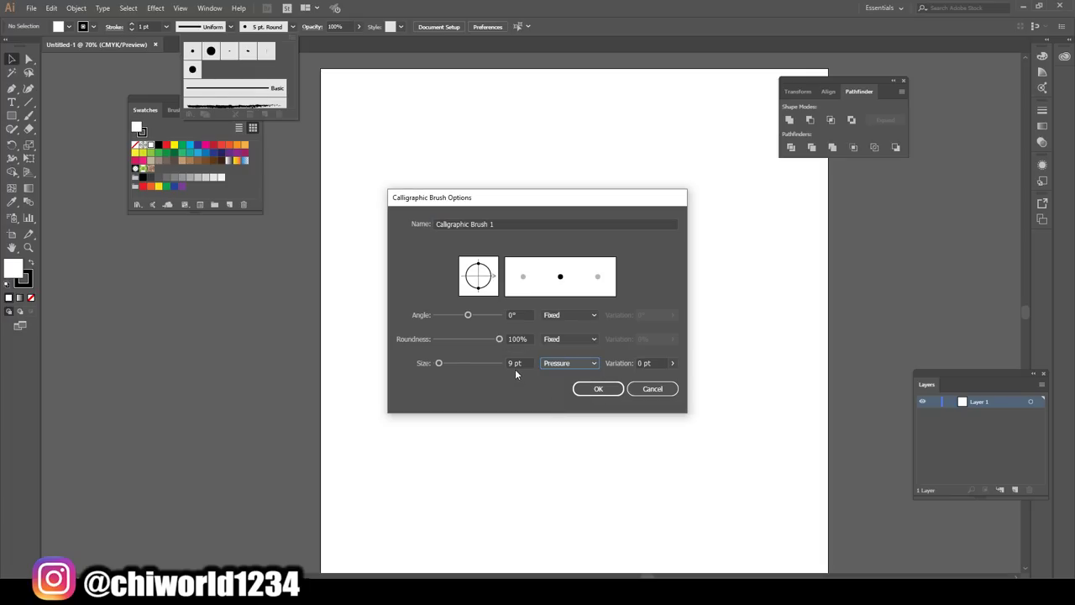
{"action": "double_click", "coordinate": [507, 363]}
{"action": "type", "text": "3"}
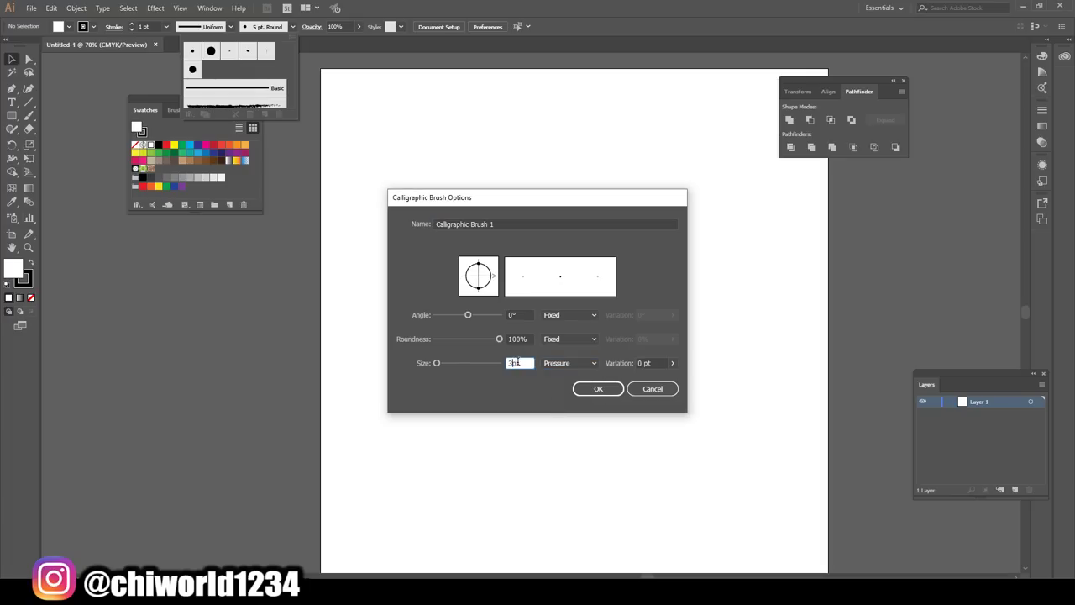
{"action": "left_click", "coordinate": [642, 363]}
{"action": "left_click", "coordinate": [598, 389]}
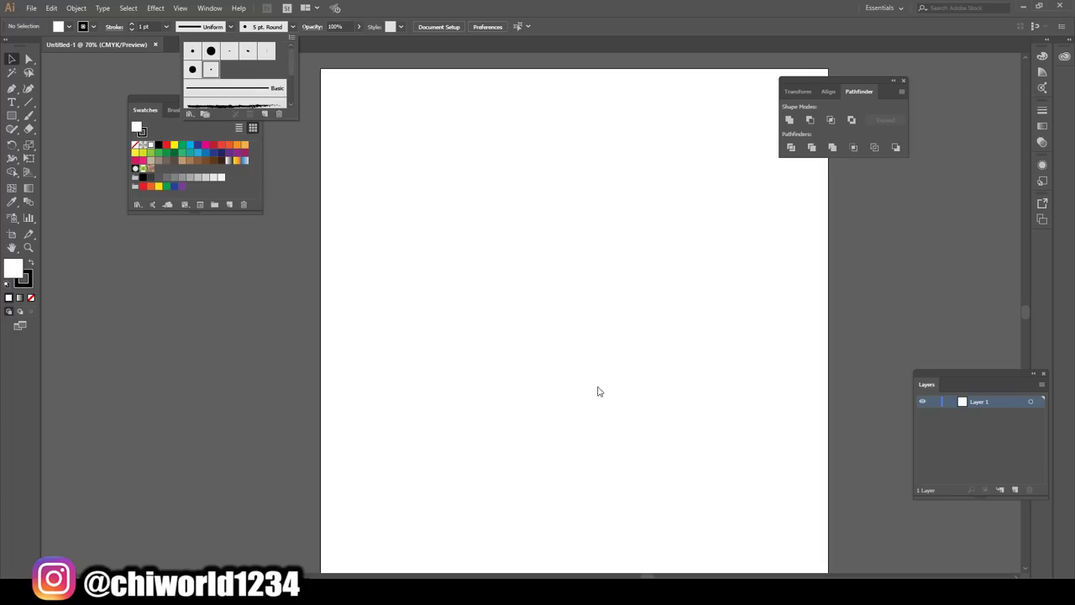
Draw a test stroke beside the page with the new calligraphic brush
{"action": "left_click", "coordinate": [117, 174]}
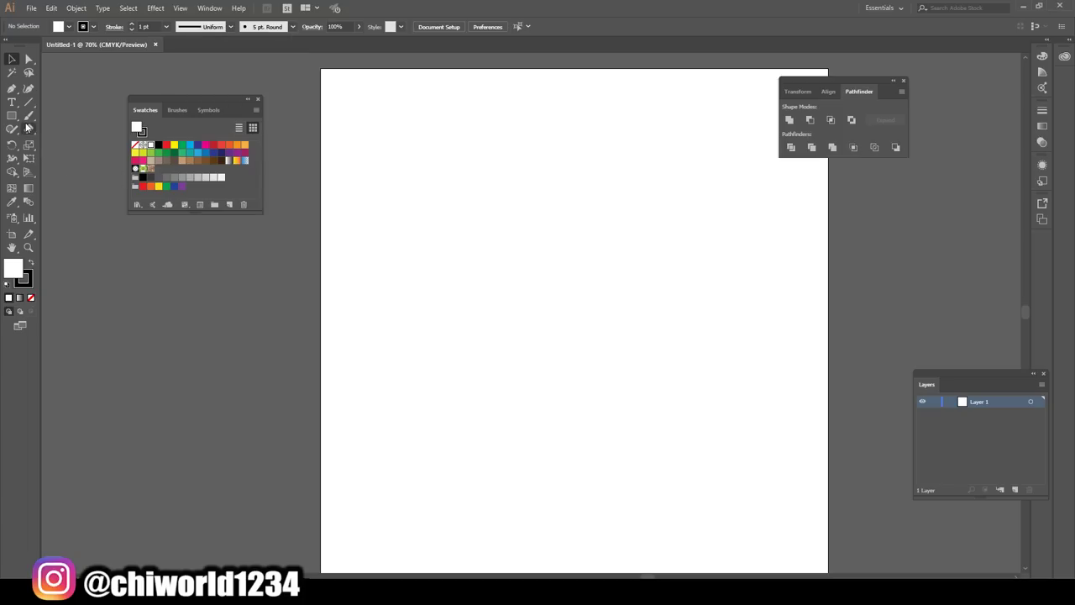
{"action": "left_click", "coordinate": [28, 115]}
{"action": "left_click_drag", "start_coordinate": [174, 267], "coordinate": [168, 352]}
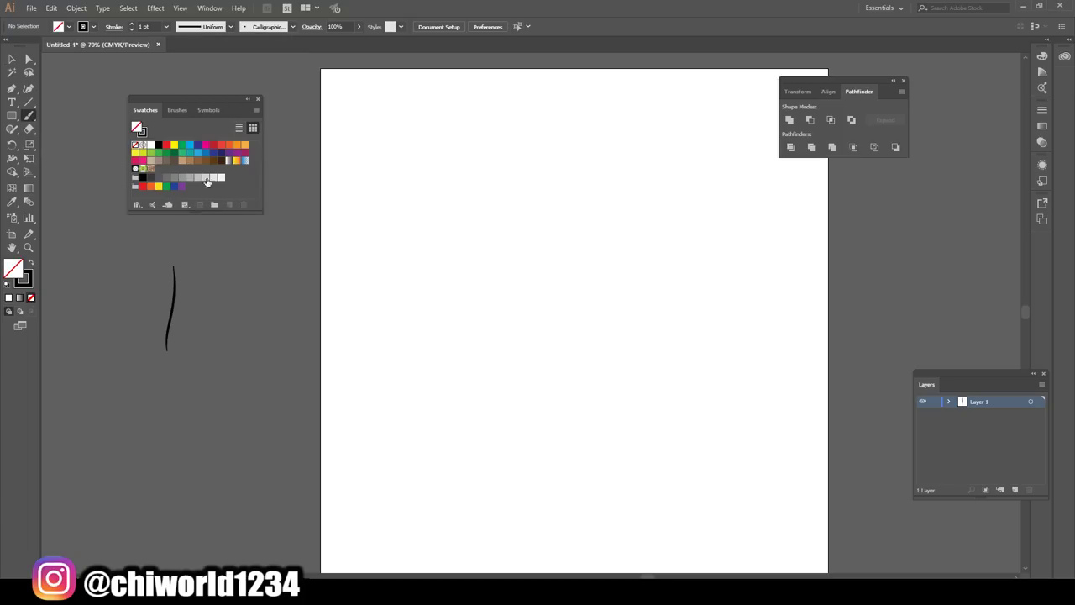
Make the brush stroke magenta at 41% opacity
{"action": "left_click", "coordinate": [206, 146]}
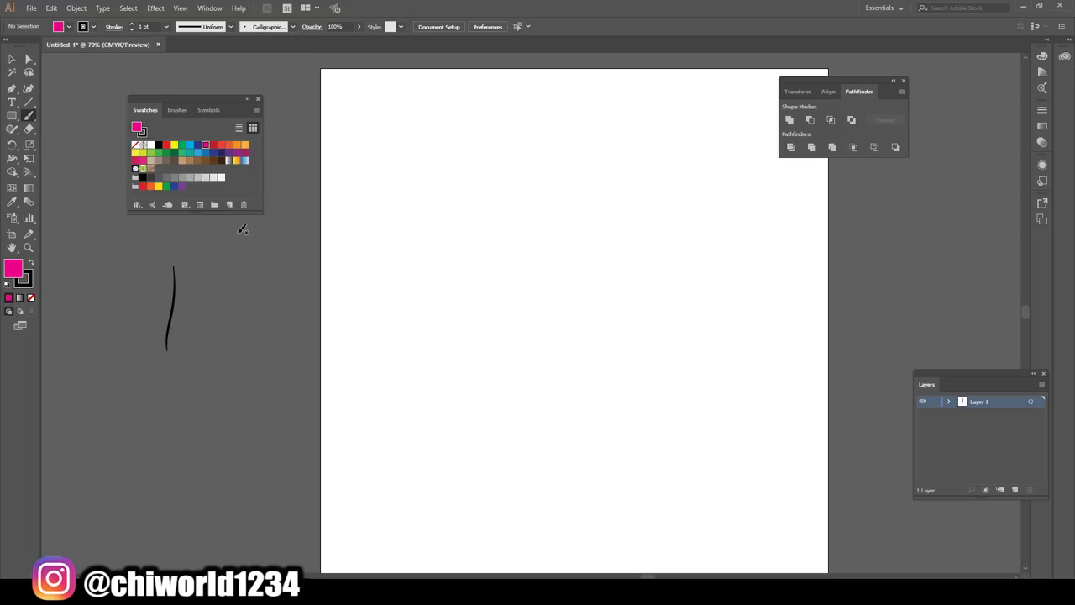
{"action": "left_click", "coordinate": [350, 26]}
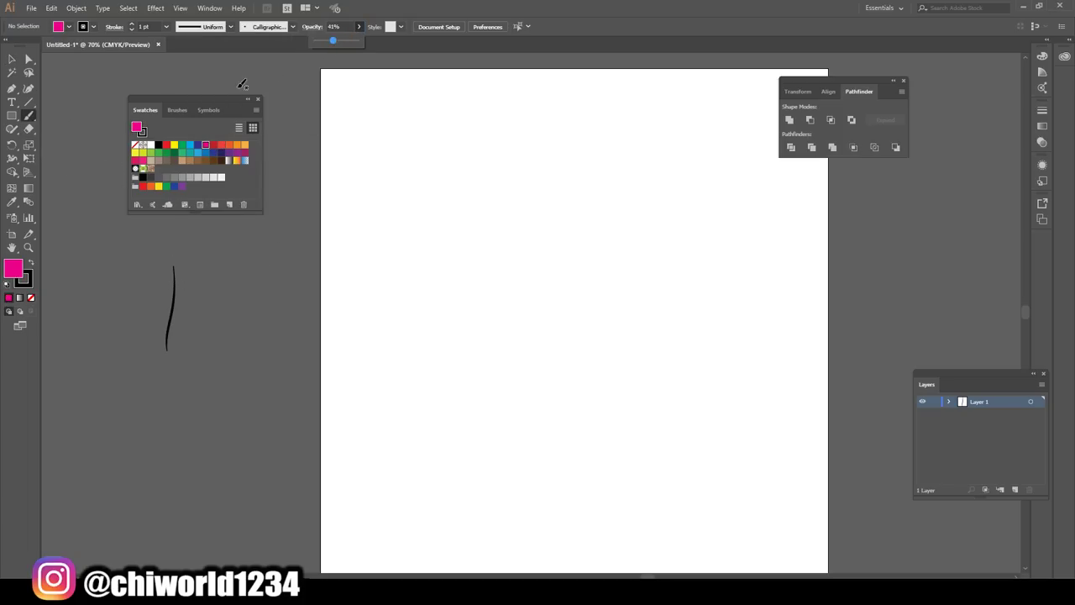
{"action": "left_click", "coordinate": [32, 264]}
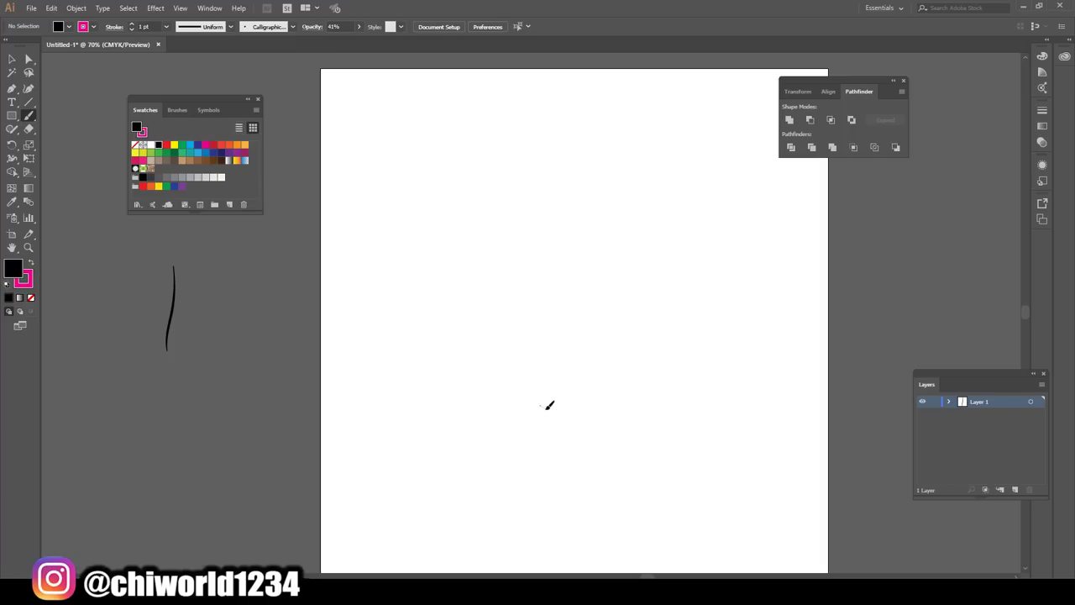
With no fill, sketch the magenta face outline from the top down to the chin
{"action": "key", "text": "slash"}
{"action": "mouse_move", "coordinate": [529, 404]}
{"action": "left_mouse_down"}
{"action": "mouse_move", "coordinate": [660, 337]}
{"action": "mouse_move", "coordinate": [655, 222]}
{"action": "left_mouse_up"}
{"action": "left_click_drag", "start_coordinate": [669, 290], "coordinate": [632, 156]}
{"action": "mouse_move", "coordinate": [657, 194]}
{"action": "left_mouse_down"}
{"action": "mouse_move", "coordinate": [568, 157]}
{"action": "mouse_move", "coordinate": [456, 194]}
{"action": "mouse_move", "coordinate": [473, 235]}
{"action": "mouse_move", "coordinate": [474, 307]}
{"action": "mouse_move", "coordinate": [514, 399]}
{"action": "left_mouse_up"}
{"action": "left_click_drag", "start_coordinate": [497, 362], "coordinate": [578, 425]}
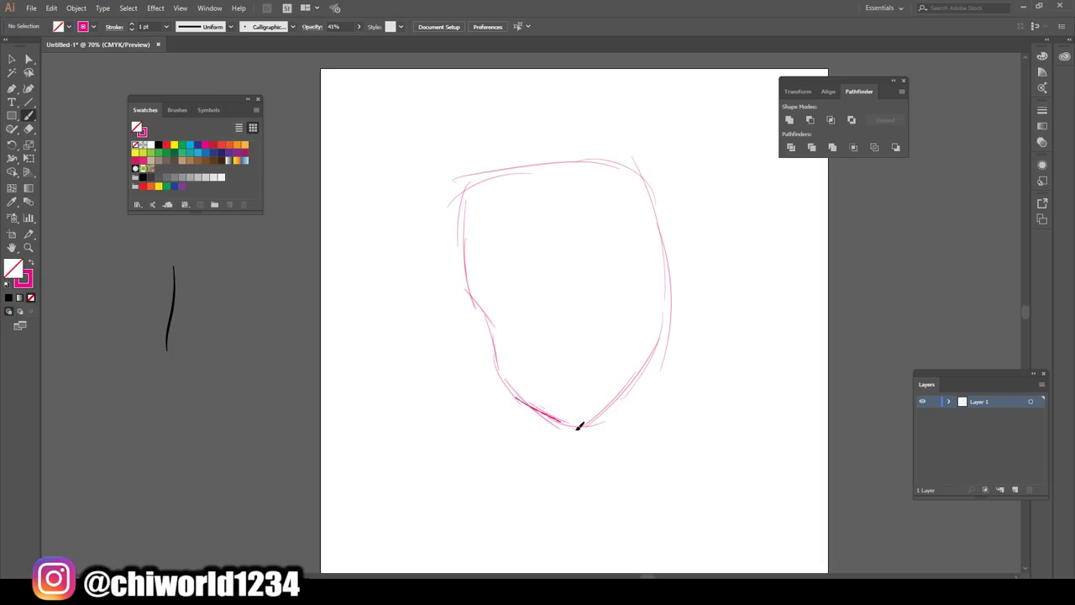
Sketch the eye guide line and the rough shapes of both eyes
{"action": "mouse_move", "coordinate": [641, 291]}
{"action": "left_mouse_down"}
{"action": "mouse_move", "coordinate": [581, 287]}
{"action": "mouse_move", "coordinate": [629, 291]}
{"action": "mouse_move", "coordinate": [511, 303]}
{"action": "mouse_move", "coordinate": [487, 336]}
{"action": "left_mouse_up"}
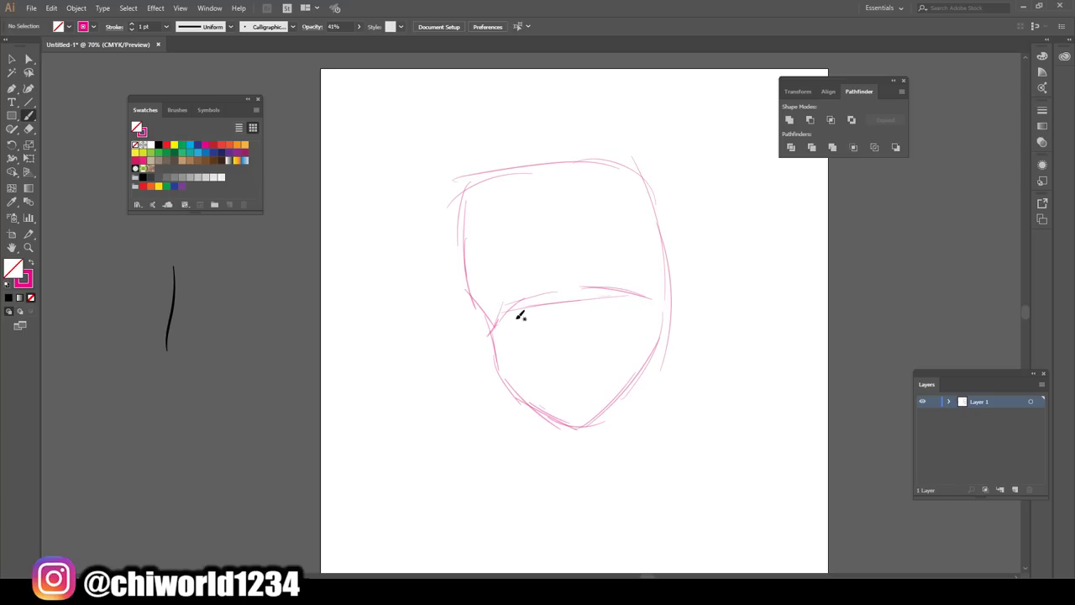
{"action": "left_click_drag", "start_coordinate": [645, 291], "coordinate": [588, 313]}
{"action": "mouse_move", "coordinate": [640, 287]}
{"action": "left_mouse_down"}
{"action": "mouse_move", "coordinate": [568, 292]}
{"action": "mouse_move", "coordinate": [483, 319]}
{"action": "mouse_move", "coordinate": [543, 323]}
{"action": "left_mouse_up"}
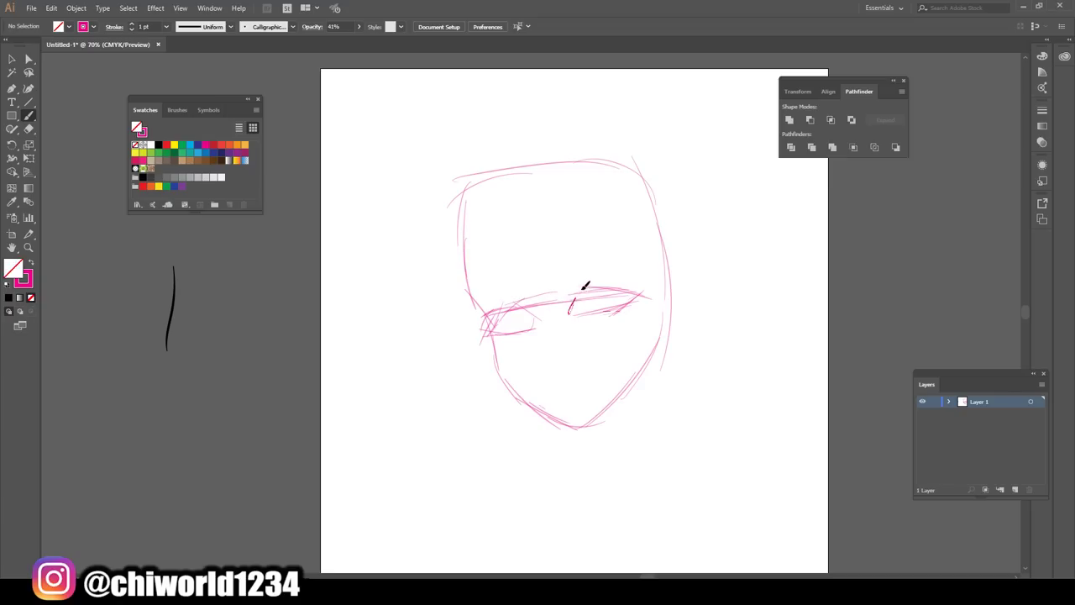
{"action": "mouse_move", "coordinate": [567, 313]}
{"action": "left_mouse_down"}
{"action": "mouse_move", "coordinate": [578, 291]}
{"action": "mouse_move", "coordinate": [624, 300]}
{"action": "mouse_move", "coordinate": [599, 293]}
{"action": "mouse_move", "coordinate": [614, 302]}
{"action": "left_mouse_up"}
{"action": "mouse_move", "coordinate": [527, 304]}
{"action": "left_mouse_down"}
{"action": "mouse_move", "coordinate": [494, 311]}
{"action": "mouse_move", "coordinate": [523, 314]}
{"action": "left_mouse_up"}
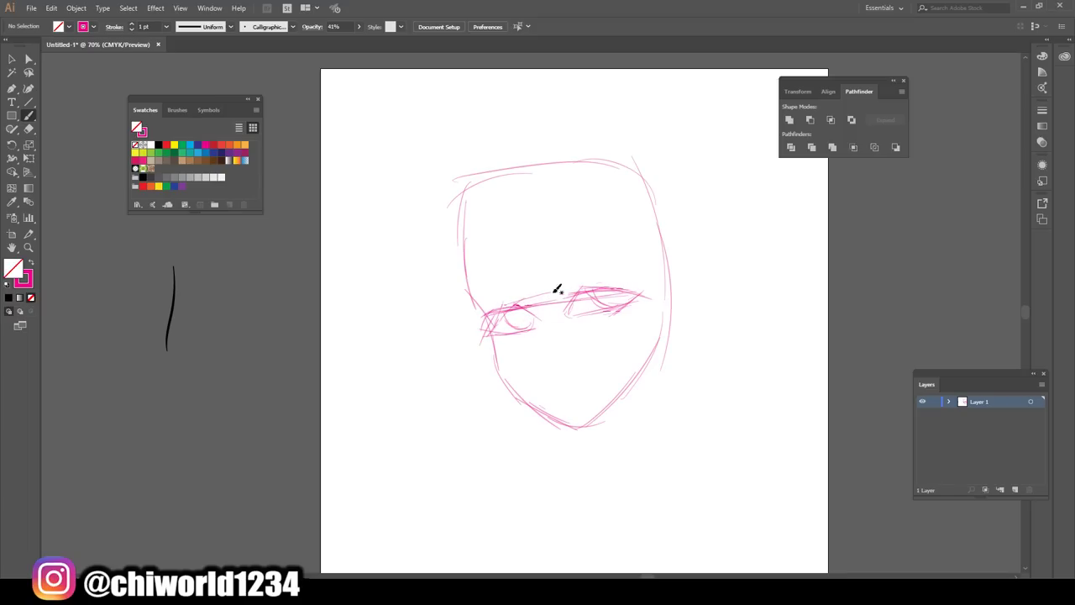
Sketch both eyebrows, the frown lines between them, and the nose
{"action": "left_click_drag", "start_coordinate": [561, 280], "coordinate": [581, 279]}
{"action": "left_click_drag", "start_coordinate": [531, 302], "coordinate": [486, 299]}
{"action": "left_click_drag", "start_coordinate": [615, 249], "coordinate": [651, 273]}
{"action": "mouse_move", "coordinate": [591, 257]}
{"action": "left_mouse_down"}
{"action": "mouse_move", "coordinate": [605, 252]}
{"action": "mouse_move", "coordinate": [553, 282]}
{"action": "mouse_move", "coordinate": [611, 236]}
{"action": "left_mouse_up"}
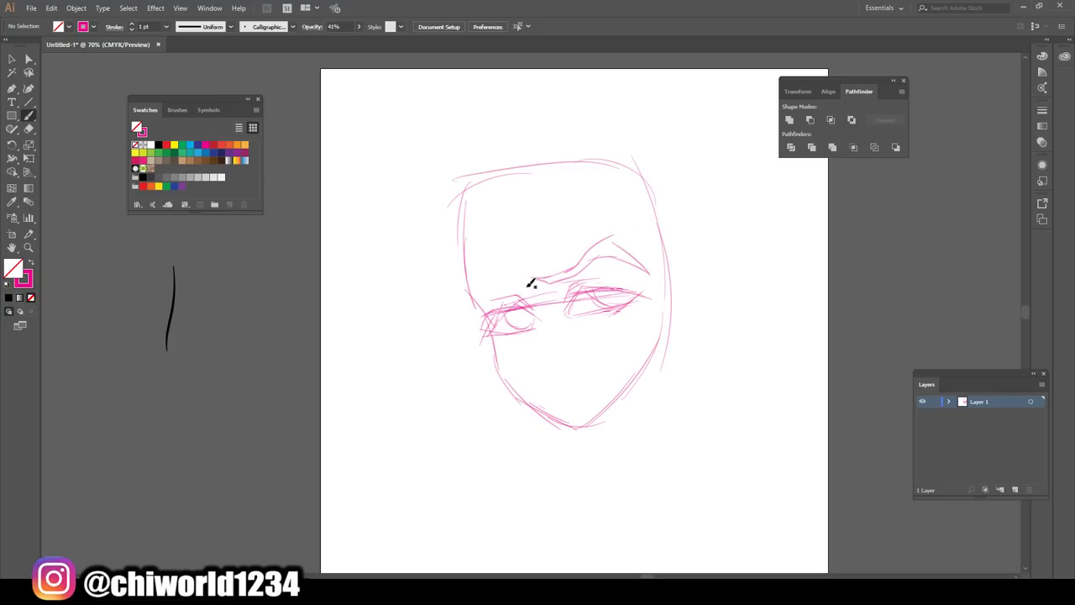
{"action": "mouse_move", "coordinate": [524, 289]}
{"action": "left_mouse_down"}
{"action": "mouse_move", "coordinate": [502, 292]}
{"action": "mouse_move", "coordinate": [475, 273]}
{"action": "mouse_move", "coordinate": [498, 241]}
{"action": "left_mouse_up"}
{"action": "mouse_move", "coordinate": [539, 277]}
{"action": "left_mouse_down"}
{"action": "mouse_move", "coordinate": [559, 234]}
{"action": "mouse_move", "coordinate": [552, 223]}
{"action": "left_mouse_up"}
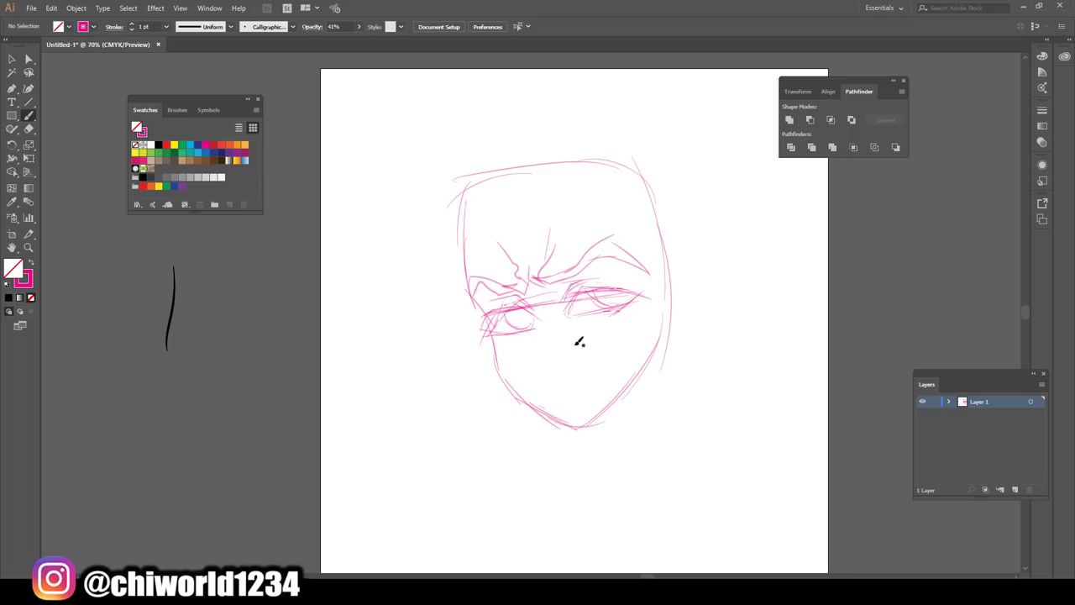
{"action": "mouse_move", "coordinate": [574, 346]}
{"action": "left_mouse_down"}
{"action": "mouse_move", "coordinate": [541, 356]}
{"action": "mouse_move", "coordinate": [560, 375]}
{"action": "left_mouse_up"}
Sketch the mouth, the right ear, the side of the head and the right jaw line
{"action": "left_click_drag", "start_coordinate": [597, 385], "coordinate": [566, 383]}
{"action": "mouse_move", "coordinate": [670, 314]}
{"action": "left_mouse_down"}
{"action": "mouse_move", "coordinate": [697, 294]}
{"action": "mouse_move", "coordinate": [720, 240]}
{"action": "mouse_move", "coordinate": [684, 227]}
{"action": "mouse_move", "coordinate": [665, 252]}
{"action": "mouse_move", "coordinate": [689, 257]}
{"action": "mouse_move", "coordinate": [693, 239]}
{"action": "left_mouse_up"}
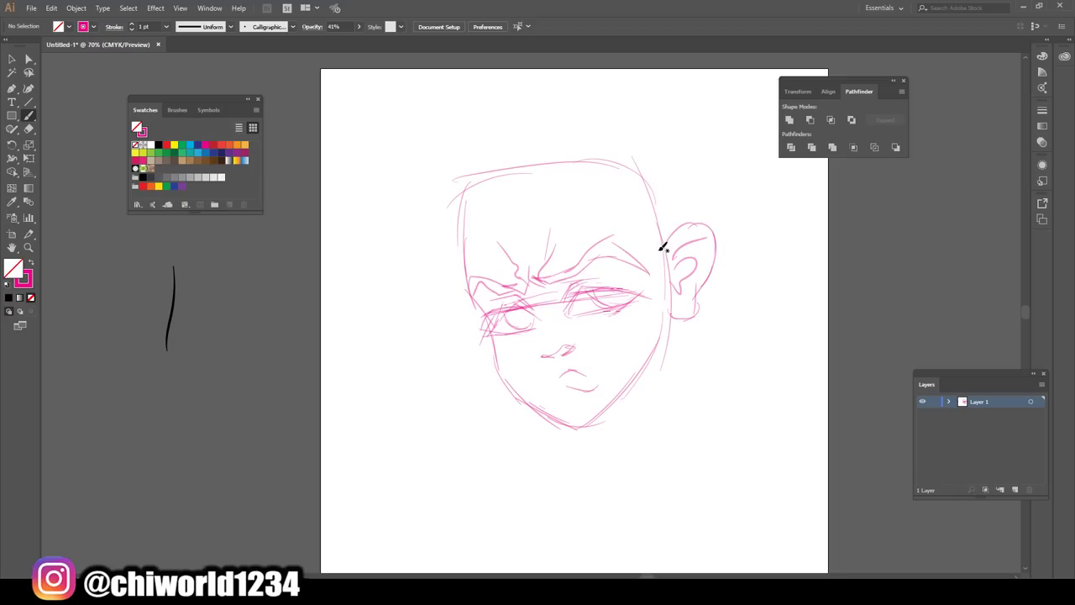
{"action": "mouse_move", "coordinate": [664, 290]}
{"action": "left_mouse_down"}
{"action": "mouse_move", "coordinate": [659, 223]}
{"action": "mouse_move", "coordinate": [634, 187]}
{"action": "mouse_move", "coordinate": [634, 159]}
{"action": "mouse_move", "coordinate": [524, 161]}
{"action": "mouse_move", "coordinate": [482, 178]}
{"action": "mouse_move", "coordinate": [461, 262]}
{"action": "left_mouse_up"}
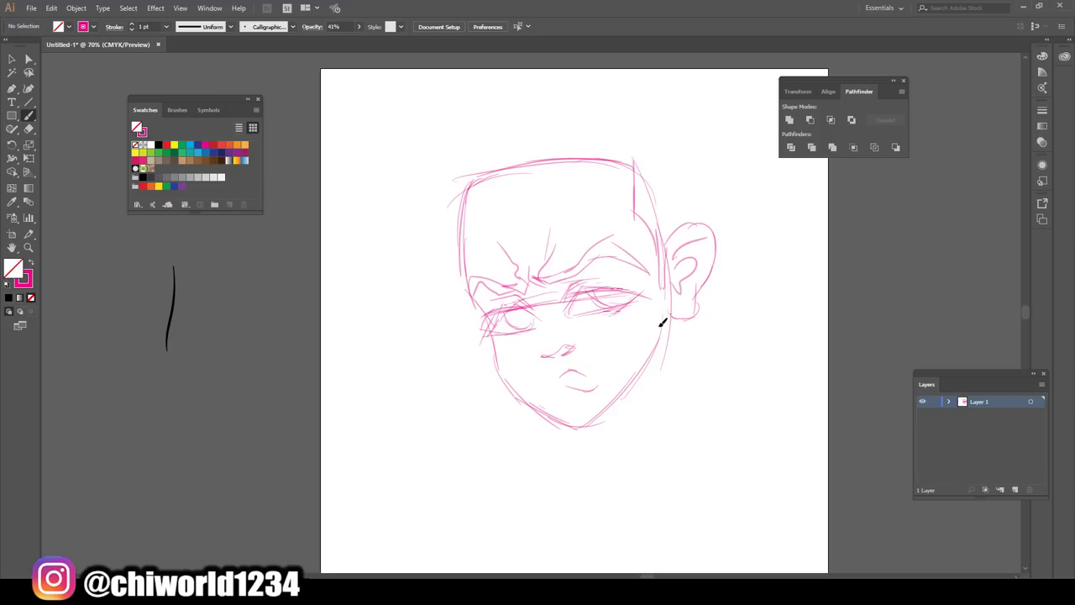
{"action": "mouse_move", "coordinate": [661, 324]}
{"action": "left_mouse_down"}
{"action": "mouse_move", "coordinate": [660, 410]}
{"action": "mouse_move", "coordinate": [603, 462]}
{"action": "left_mouse_up"}
Refine the upper and lower lips and outline the first hair mass over the head
{"action": "left_click_drag", "start_coordinate": [575, 368], "coordinate": [546, 378]}
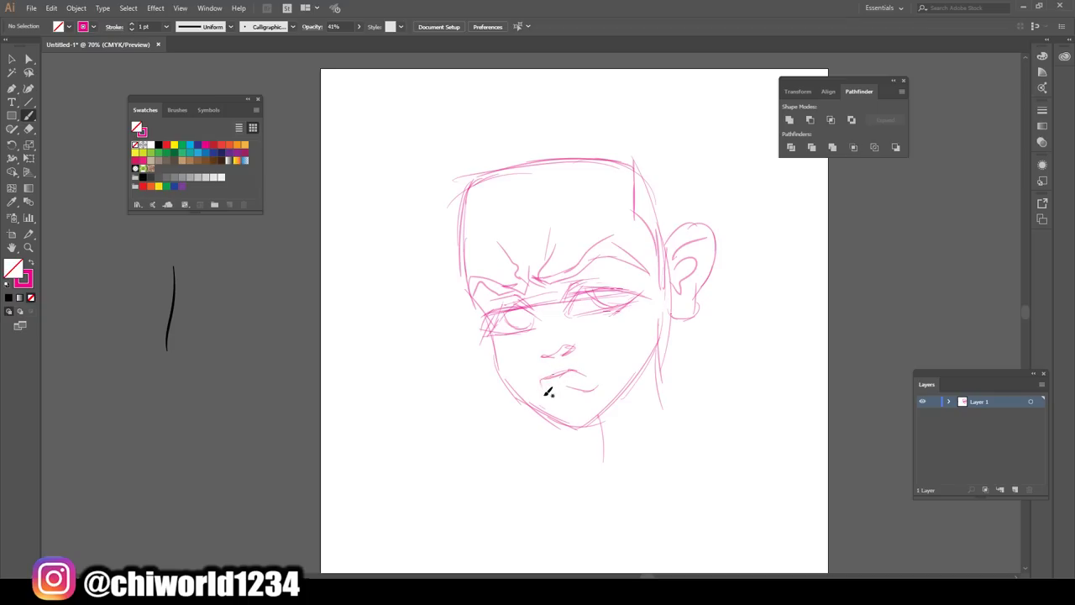
{"action": "left_click_drag", "start_coordinate": [585, 370], "coordinate": [591, 384]}
{"action": "left_click_drag", "start_coordinate": [588, 389], "coordinate": [550, 393]}
{"action": "mouse_move", "coordinate": [700, 220]}
{"action": "left_mouse_down"}
{"action": "mouse_move", "coordinate": [767, 247]}
{"action": "mouse_move", "coordinate": [750, 191]}
{"action": "mouse_move", "coordinate": [677, 173]}
{"action": "mouse_move", "coordinate": [678, 183]}
{"action": "mouse_move", "coordinate": [751, 163]}
{"action": "mouse_move", "coordinate": [674, 125]}
{"action": "mouse_move", "coordinate": [496, 99]}
{"action": "mouse_move", "coordinate": [453, 108]}
{"action": "mouse_move", "coordinate": [398, 202]}
{"action": "mouse_move", "coordinate": [440, 211]}
{"action": "left_mouse_up"}
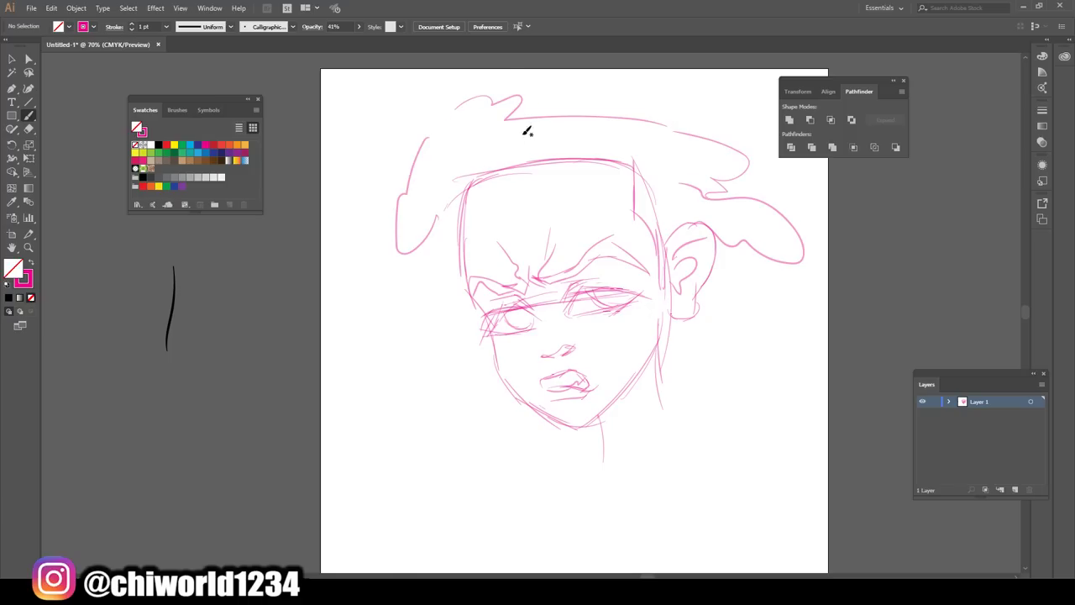
Draw wavy dreadlock shapes across the top and down both sides of the head
{"action": "mouse_move", "coordinate": [751, 132]}
{"action": "left_mouse_down"}
{"action": "mouse_move", "coordinate": [753, 112]}
{"action": "mouse_move", "coordinate": [643, 102]}
{"action": "mouse_move", "coordinate": [620, 112]}
{"action": "left_mouse_up"}
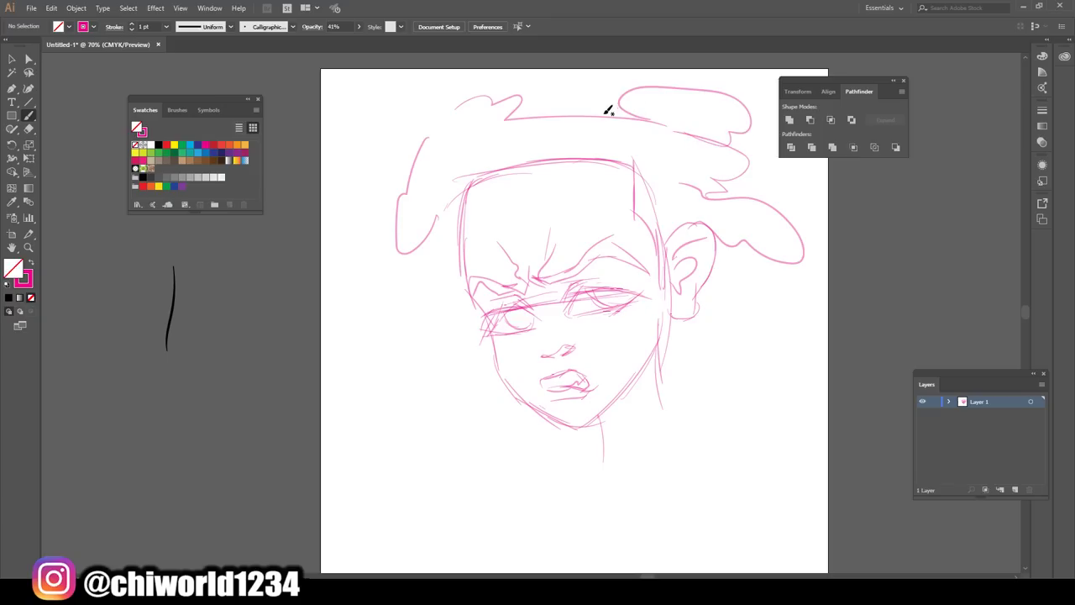
{"action": "mouse_move", "coordinate": [558, 125]}
{"action": "left_mouse_down"}
{"action": "mouse_move", "coordinate": [593, 106]}
{"action": "mouse_move", "coordinate": [498, 109]}
{"action": "left_mouse_up"}
{"action": "mouse_move", "coordinate": [456, 269]}
{"action": "left_mouse_down"}
{"action": "mouse_move", "coordinate": [457, 298]}
{"action": "mouse_move", "coordinate": [423, 266]}
{"action": "mouse_move", "coordinate": [467, 172]}
{"action": "left_mouse_up"}
{"action": "mouse_move", "coordinate": [742, 242]}
{"action": "left_mouse_down"}
{"action": "mouse_move", "coordinate": [750, 307]}
{"action": "mouse_move", "coordinate": [694, 271]}
{"action": "left_mouse_up"}
{"action": "mouse_move", "coordinate": [487, 344]}
{"action": "left_mouse_down"}
{"action": "mouse_move", "coordinate": [489, 379]}
{"action": "mouse_move", "coordinate": [445, 289]}
{"action": "left_mouse_up"}
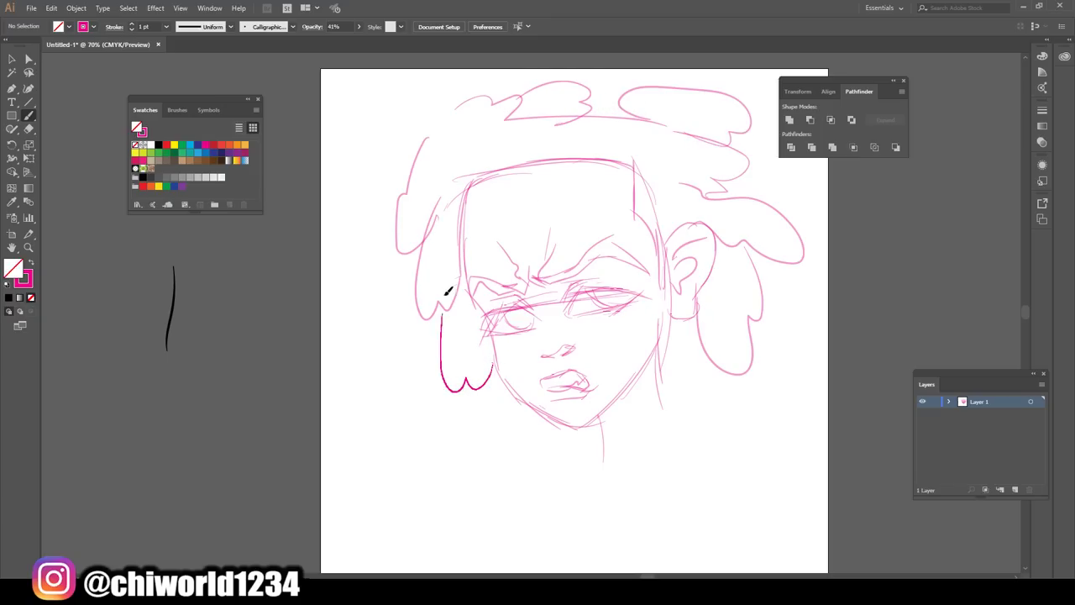
{"action": "mouse_move", "coordinate": [708, 355]}
{"action": "left_mouse_down"}
{"action": "mouse_move", "coordinate": [710, 403]}
{"action": "mouse_move", "coordinate": [666, 363]}
{"action": "left_mouse_up"}
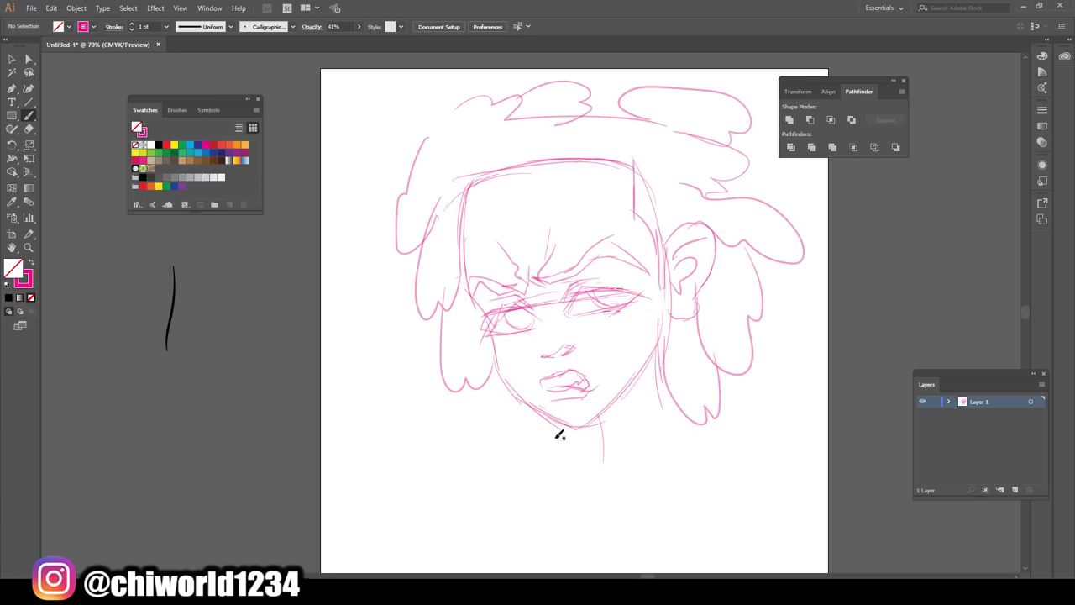
{"action": "mouse_move", "coordinate": [571, 423]}
{"action": "left_mouse_down"}
{"action": "mouse_move", "coordinate": [509, 434]}
{"action": "mouse_move", "coordinate": [496, 382]}
{"action": "left_mouse_up"}
Sketch the neck lines and shoulders below the chin
{"action": "mouse_move", "coordinate": [665, 369]}
{"action": "left_mouse_down"}
{"action": "mouse_move", "coordinate": [660, 417]}
{"action": "mouse_move", "coordinate": [598, 467]}
{"action": "left_mouse_up"}
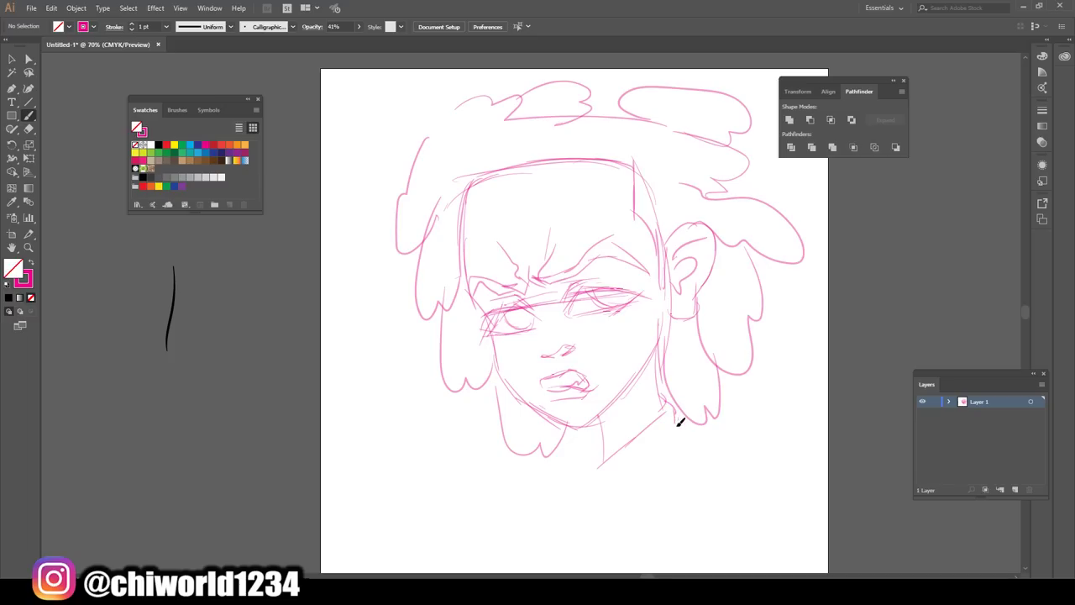
{"action": "left_click_drag", "start_coordinate": [677, 415], "coordinate": [627, 464]}
{"action": "left_click_drag", "start_coordinate": [602, 444], "coordinate": [592, 504]}
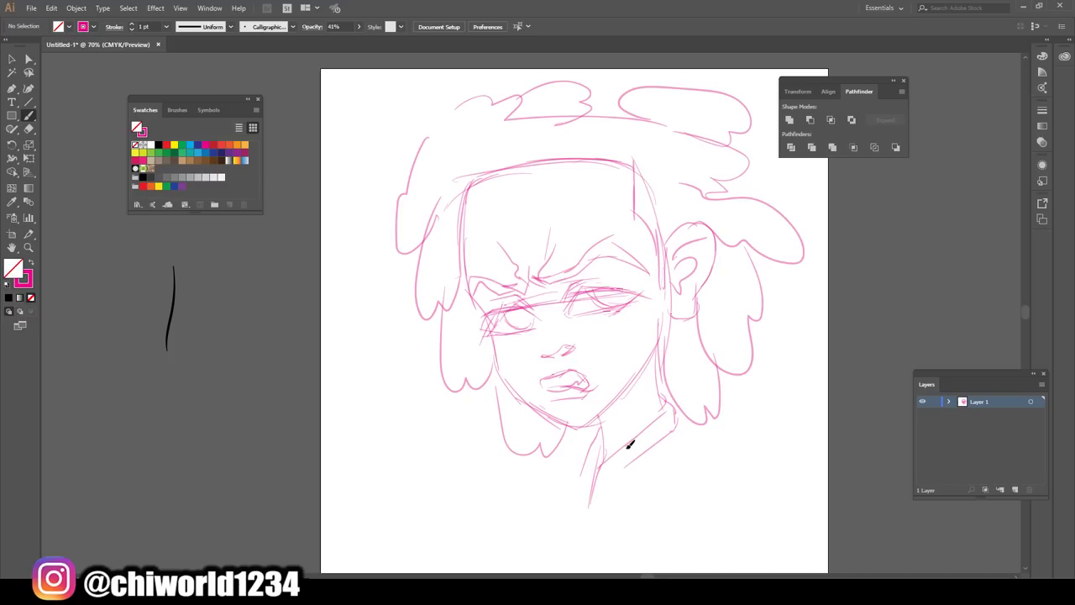
{"action": "left_click_drag", "start_coordinate": [629, 441], "coordinate": [619, 502]}
{"action": "mouse_move", "coordinate": [677, 417]}
{"action": "left_mouse_down"}
{"action": "mouse_move", "coordinate": [708, 432]}
{"action": "mouse_move", "coordinate": [722, 495]}
{"action": "left_mouse_up"}
{"action": "mouse_move", "coordinate": [595, 449]}
{"action": "left_mouse_down"}
{"action": "mouse_move", "coordinate": [555, 467]}
{"action": "mouse_move", "coordinate": [550, 507]}
{"action": "left_mouse_up"}
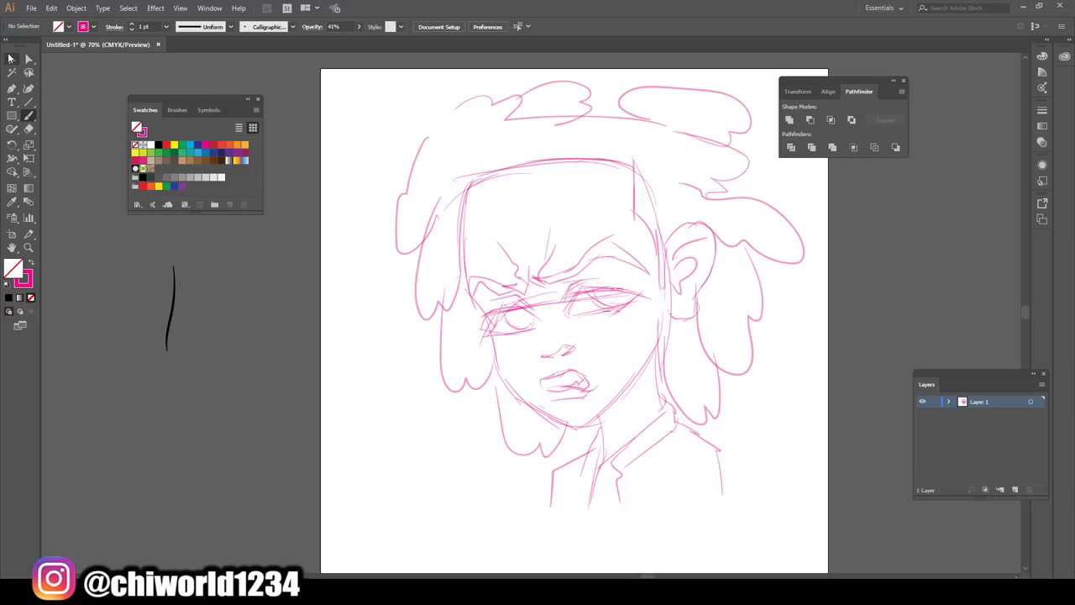
Select all the sketch strokes and fade them to 21% opacity
{"action": "left_click", "coordinate": [11, 59]}
{"action": "left_click_drag", "start_coordinate": [351, 83], "coordinate": [779, 486]}
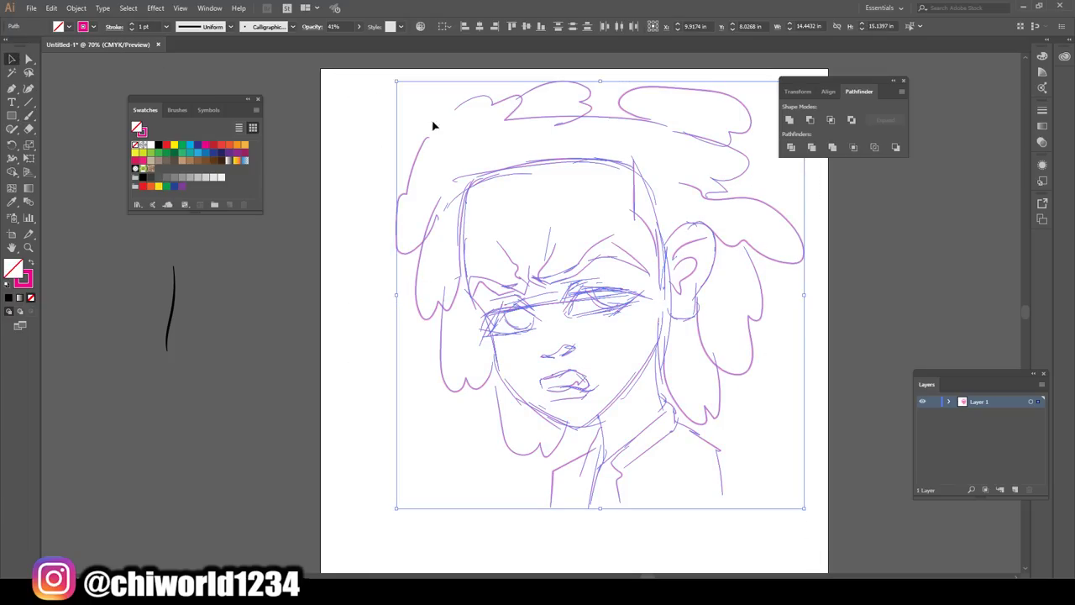
{"action": "left_click", "coordinate": [358, 26]}
{"action": "left_click_drag", "start_coordinate": [336, 40], "coordinate": [326, 42]}
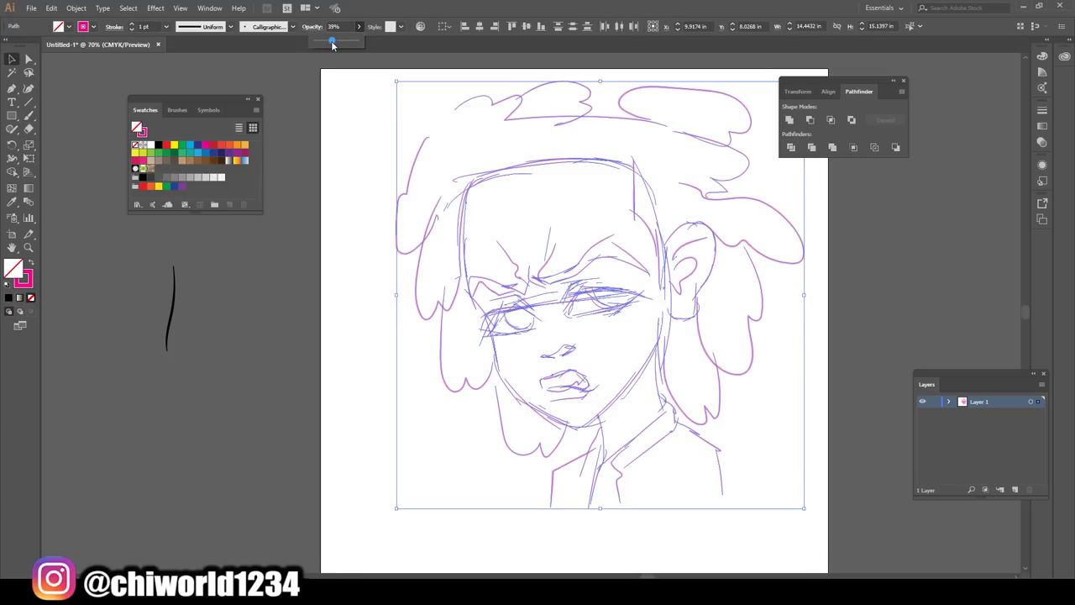
Lock Layer 1, add an empty Layer 2 above it, and reset default colours
{"action": "left_click", "coordinate": [934, 402]}
{"action": "left_click", "coordinate": [1015, 488]}
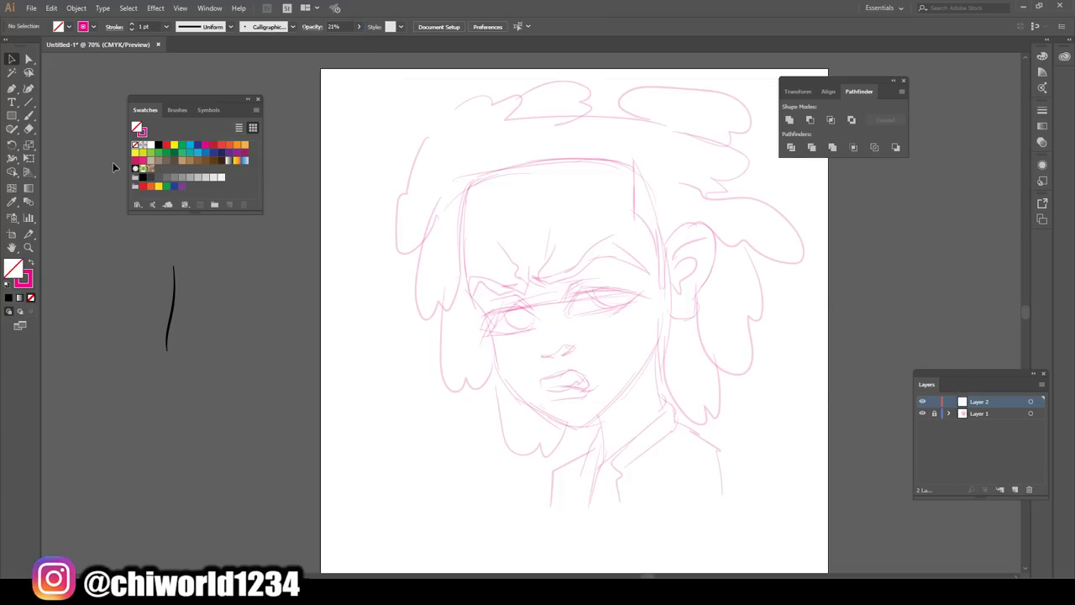
{"action": "left_click", "coordinate": [8, 288]}
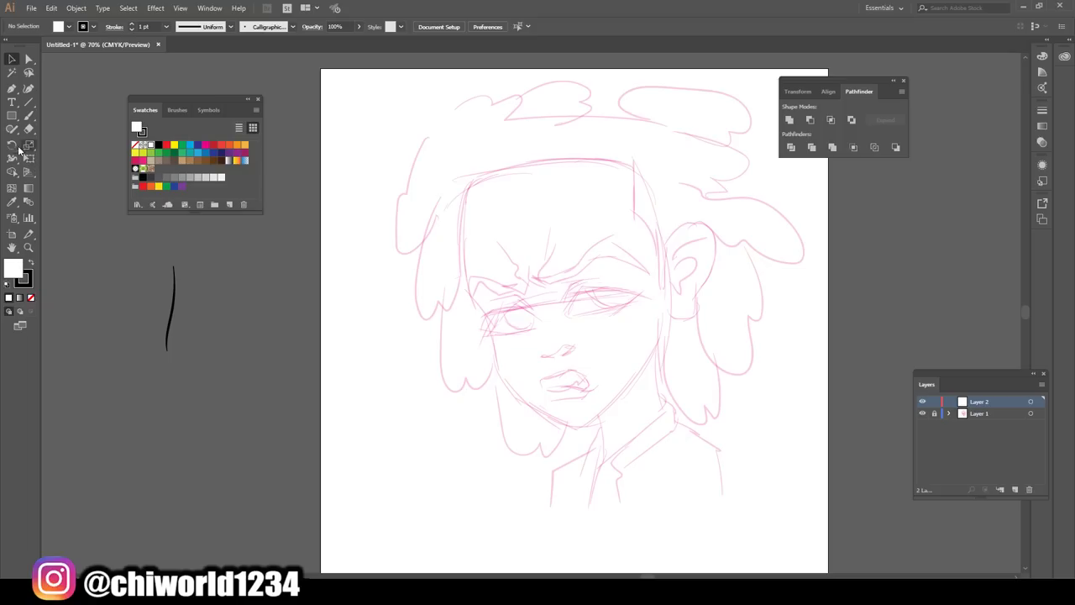
Switch to the Pencil tool with white fill and black stroke, and zoom in on the face
{"action": "left_click", "coordinate": [12, 129]}
{"action": "left_click", "coordinate": [59, 142]}
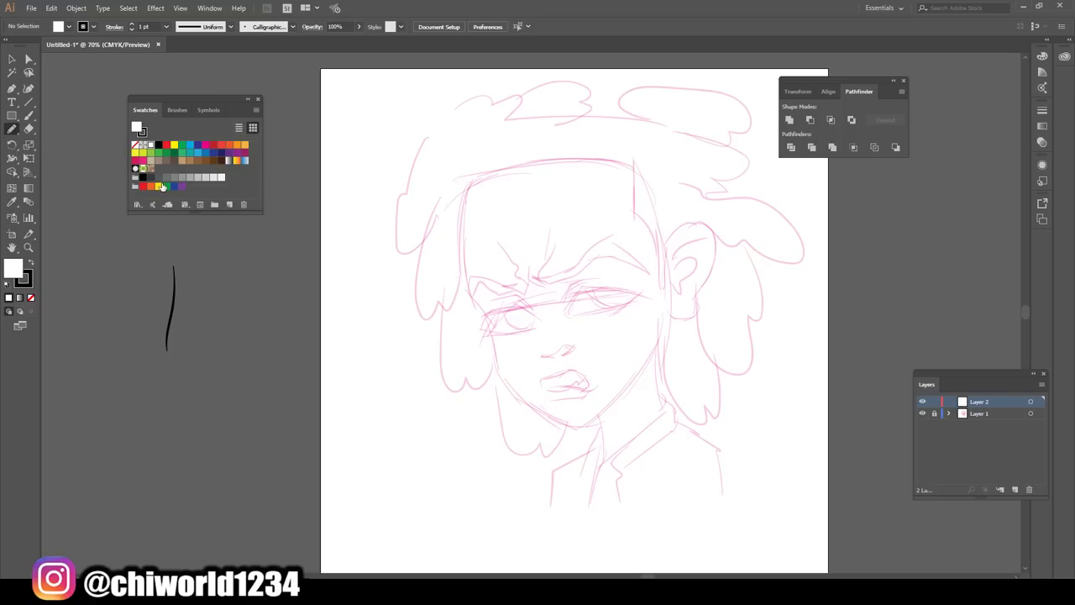
{"action": "double_click", "coordinate": [13, 131]}
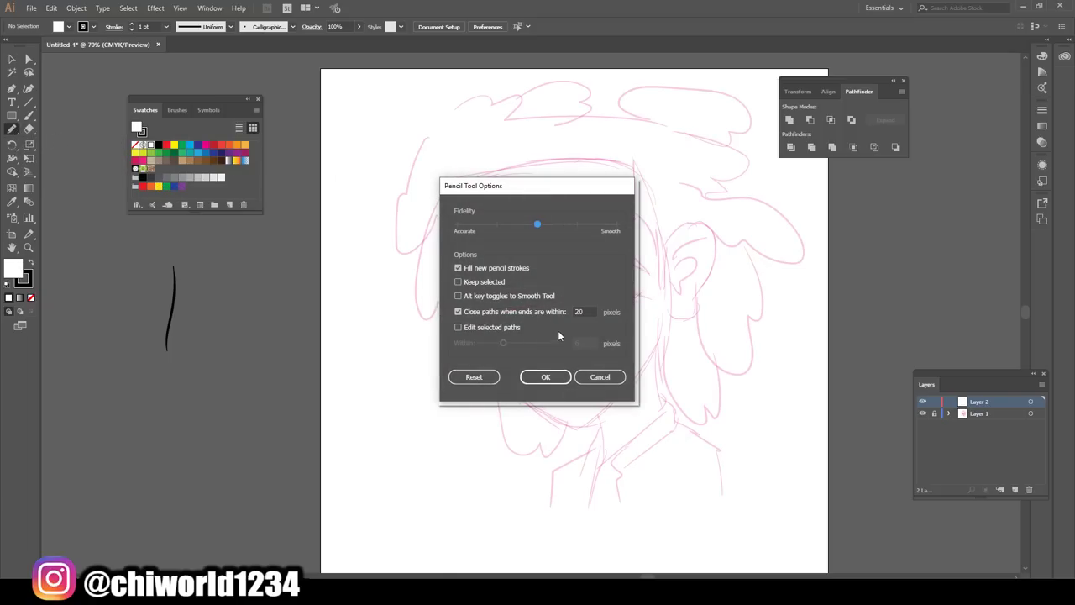
{"action": "left_click", "coordinate": [586, 374]}
{"action": "scroll", "coordinate": [619, 350], "scroll_direction": "up", "scroll_amount": 2}
{"action": "scroll", "coordinate": [626, 350], "scroll_direction": "up", "scroll_amount": 1}
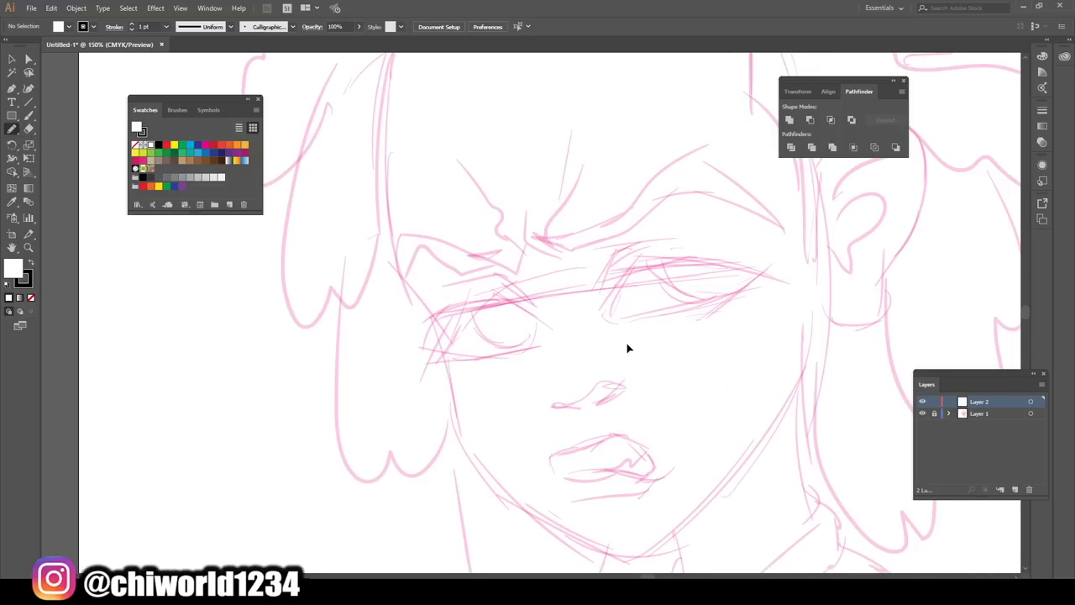
{"action": "scroll", "coordinate": [631, 341], "scroll_direction": "up", "scroll_amount": 1}
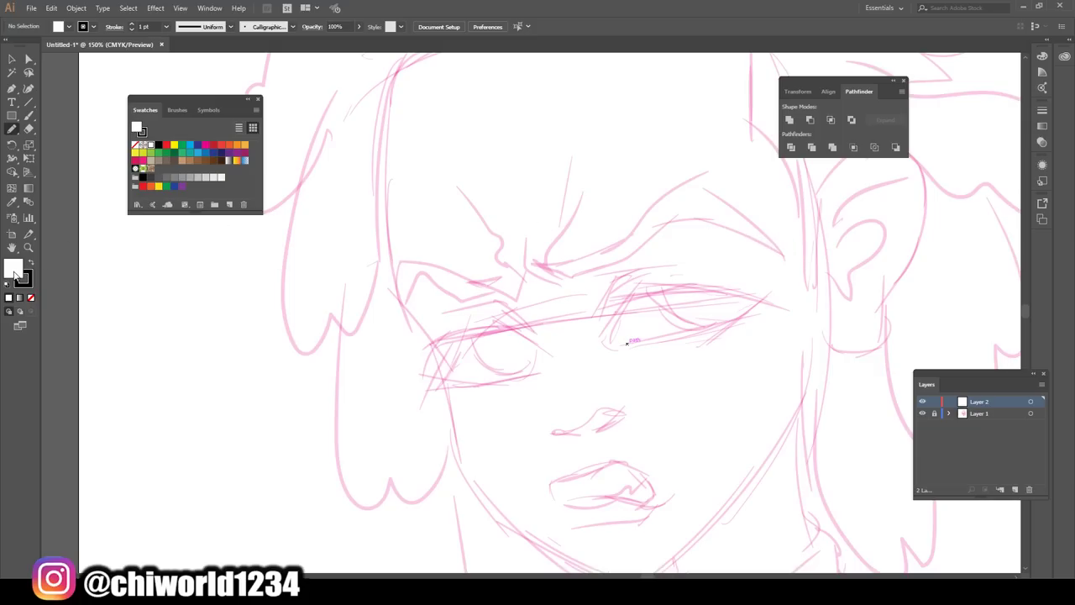
Draw both eyebrows as solid black filled pencil shapes with no stroke
{"action": "left_click", "coordinate": [31, 298]}
{"action": "left_click", "coordinate": [29, 263]}
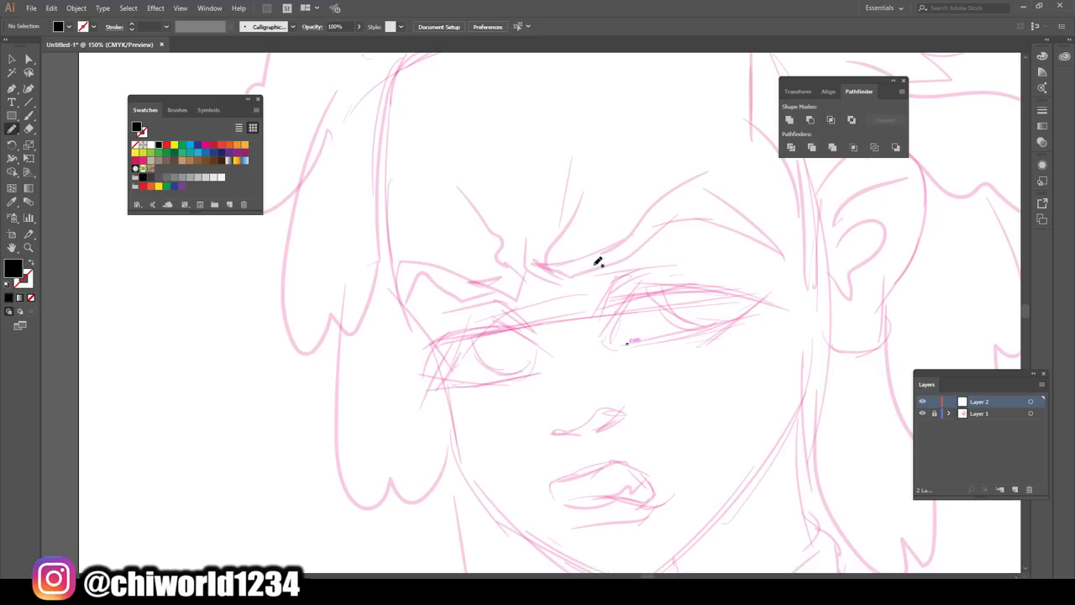
{"action": "mouse_move", "coordinate": [783, 253]}
{"action": "left_mouse_down"}
{"action": "mouse_move", "coordinate": [649, 237]}
{"action": "mouse_move", "coordinate": [580, 270]}
{"action": "mouse_move", "coordinate": [530, 264]}
{"action": "mouse_move", "coordinate": [560, 262]}
{"action": "left_mouse_up"}
{"action": "mouse_move", "coordinate": [569, 261]}
{"action": "left_mouse_down"}
{"action": "mouse_move", "coordinate": [705, 193]}
{"action": "mouse_move", "coordinate": [730, 202]}
{"action": "left_mouse_up"}
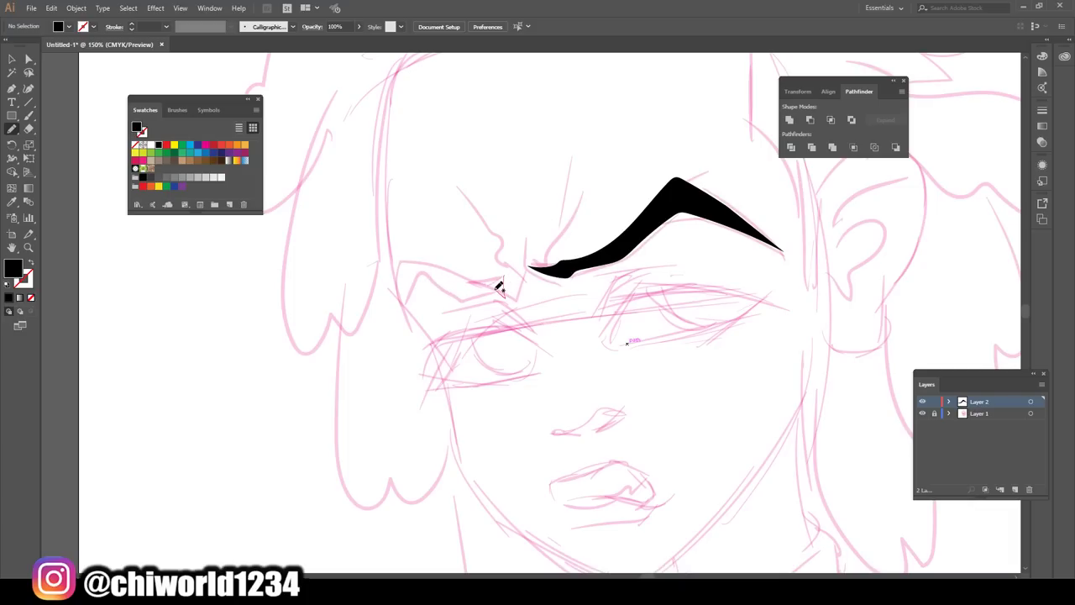
{"action": "mouse_move", "coordinate": [484, 292]}
{"action": "left_mouse_down"}
{"action": "mouse_move", "coordinate": [451, 297]}
{"action": "mouse_move", "coordinate": [412, 264]}
{"action": "mouse_move", "coordinate": [406, 299]}
{"action": "mouse_move", "coordinate": [400, 247]}
{"action": "mouse_move", "coordinate": [461, 284]}
{"action": "mouse_move", "coordinate": [496, 286]}
{"action": "left_mouse_up"}
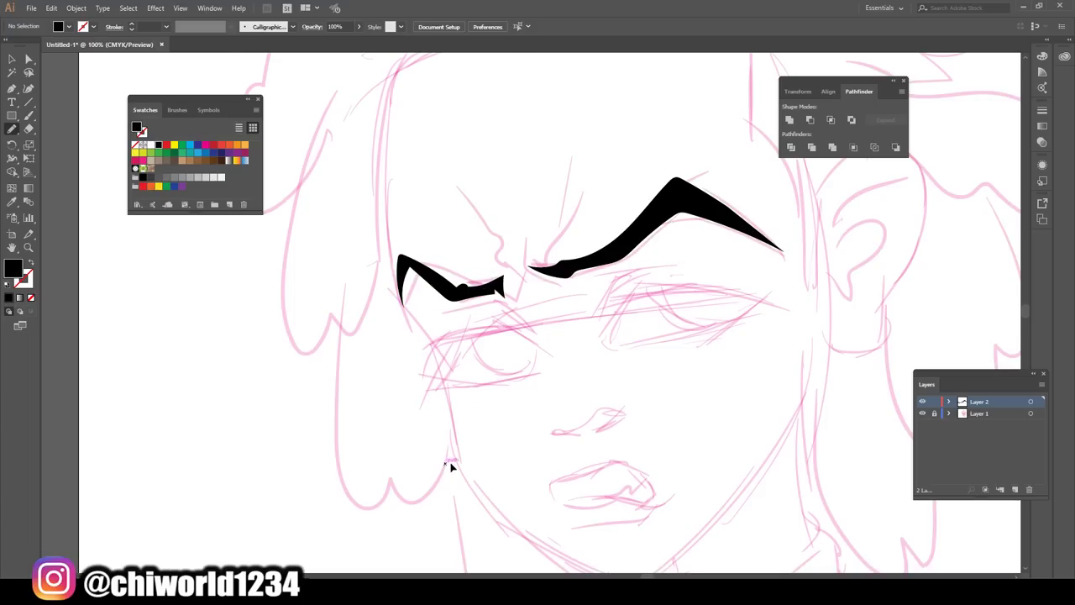
{"action": "key", "text": "ctrl+minus"}
{"action": "key", "text": "ctrl+plus"}
{"action": "key", "text": "ctrl+plus"}
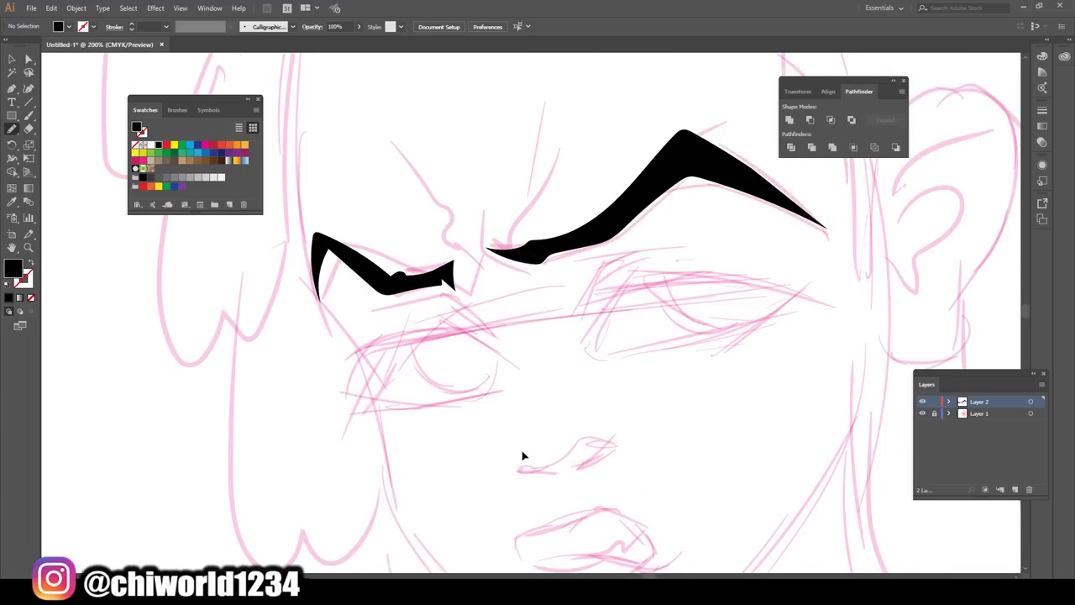
{"action": "key", "text": "ctrl+plus"}
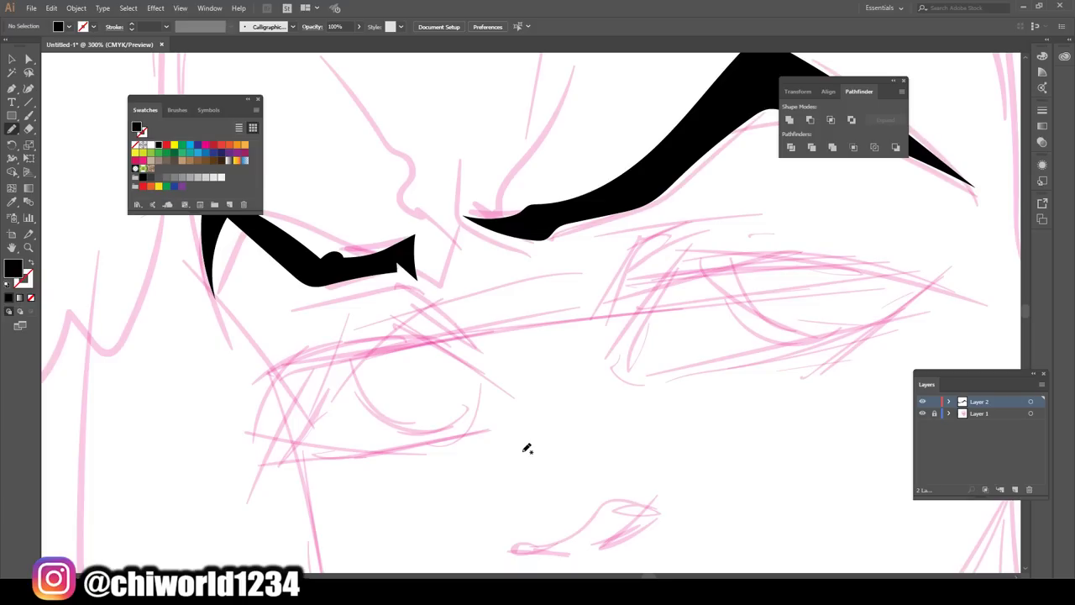
Outline both eyes' lids, then brush-ink the left eye's iris curve, upper lid and right edge
{"action": "mouse_move", "coordinate": [739, 349]}
{"action": "left_mouse_down"}
{"action": "mouse_move", "coordinate": [928, 276]}
{"action": "mouse_move", "coordinate": [768, 251]}
{"action": "mouse_move", "coordinate": [664, 274]}
{"action": "mouse_move", "coordinate": [804, 245]}
{"action": "mouse_move", "coordinate": [928, 270]}
{"action": "mouse_move", "coordinate": [879, 312]}
{"action": "mouse_move", "coordinate": [737, 351]}
{"action": "left_mouse_up"}
{"action": "mouse_move", "coordinate": [434, 332]}
{"action": "left_mouse_down"}
{"action": "mouse_move", "coordinate": [302, 365]}
{"action": "mouse_move", "coordinate": [255, 431]}
{"action": "mouse_move", "coordinate": [355, 442]}
{"action": "mouse_move", "coordinate": [468, 432]}
{"action": "mouse_move", "coordinate": [339, 454]}
{"action": "mouse_move", "coordinate": [235, 425]}
{"action": "mouse_move", "coordinate": [305, 353]}
{"action": "mouse_move", "coordinate": [367, 339]}
{"action": "left_mouse_up"}
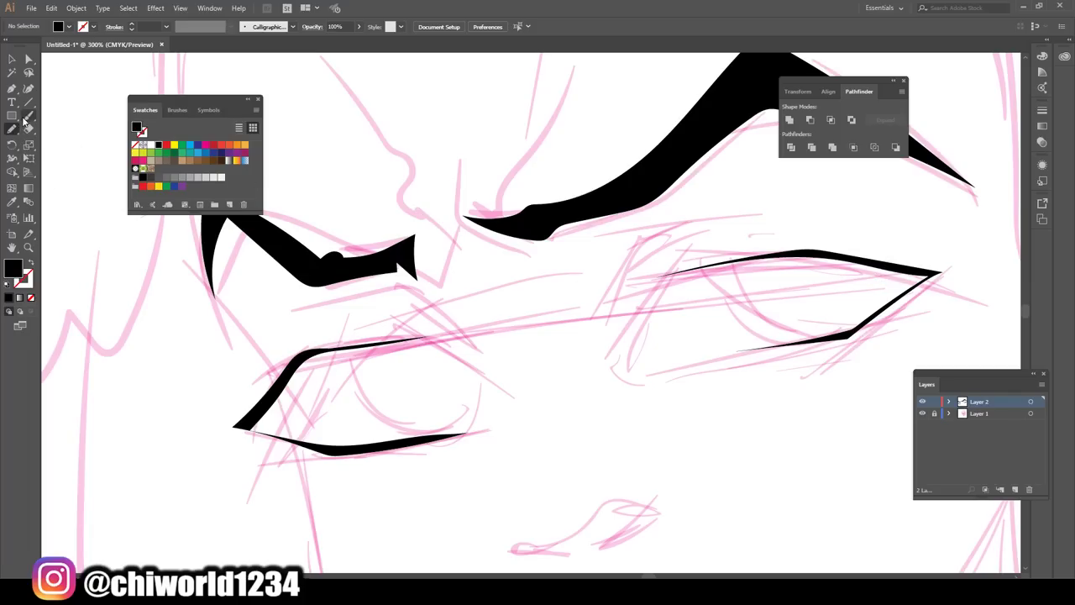
{"action": "left_click", "coordinate": [28, 115]}
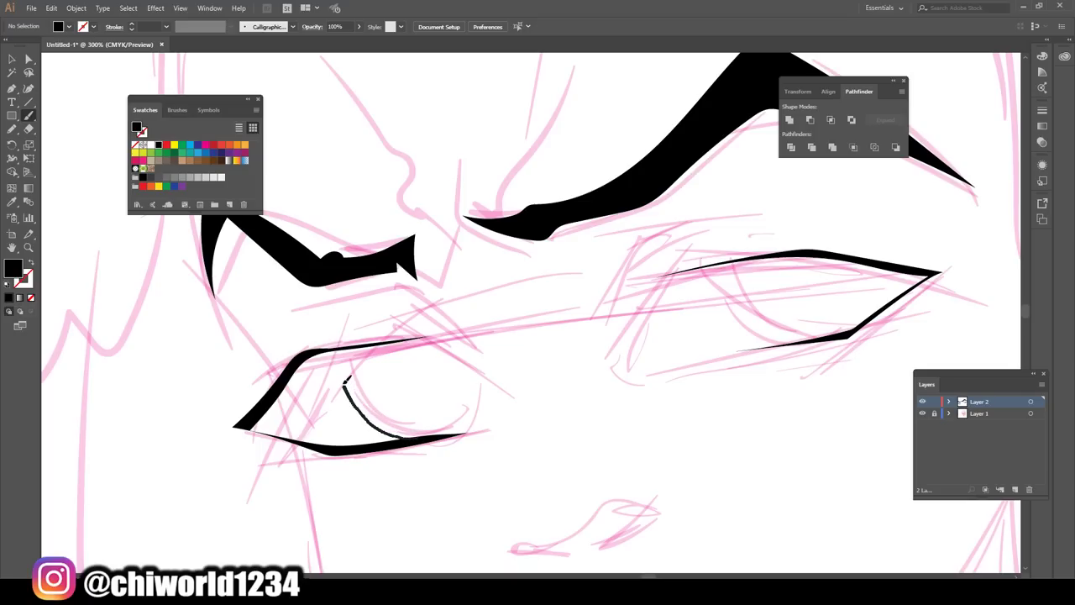
{"action": "mouse_move", "coordinate": [367, 412]}
{"action": "left_mouse_down"}
{"action": "mouse_move", "coordinate": [336, 346]}
{"action": "mouse_move", "coordinate": [436, 333]}
{"action": "left_mouse_up"}
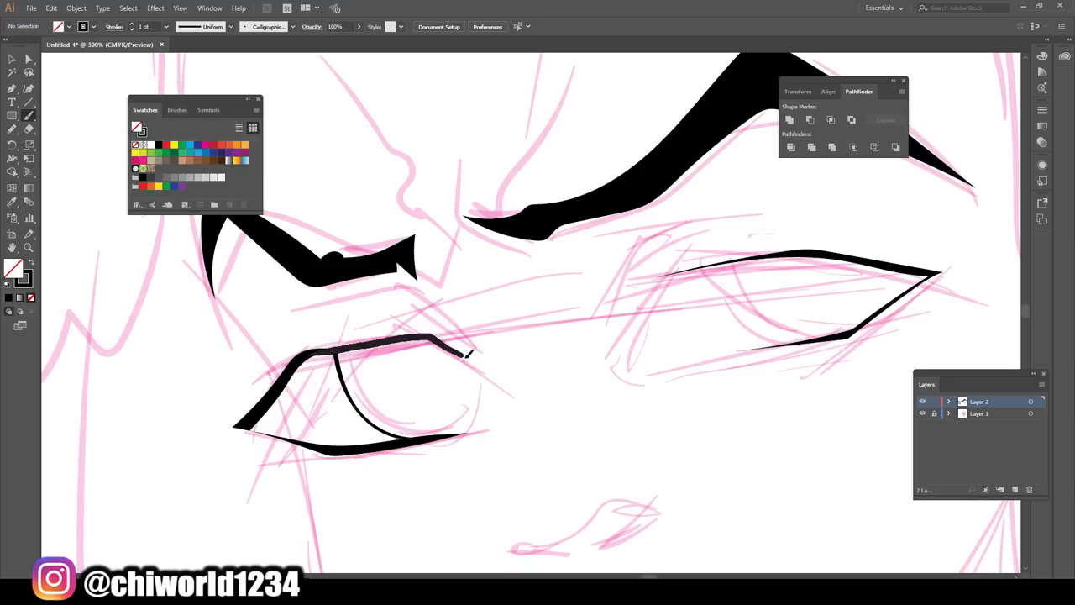
{"action": "left_click_drag", "start_coordinate": [436, 333], "coordinate": [512, 388]}
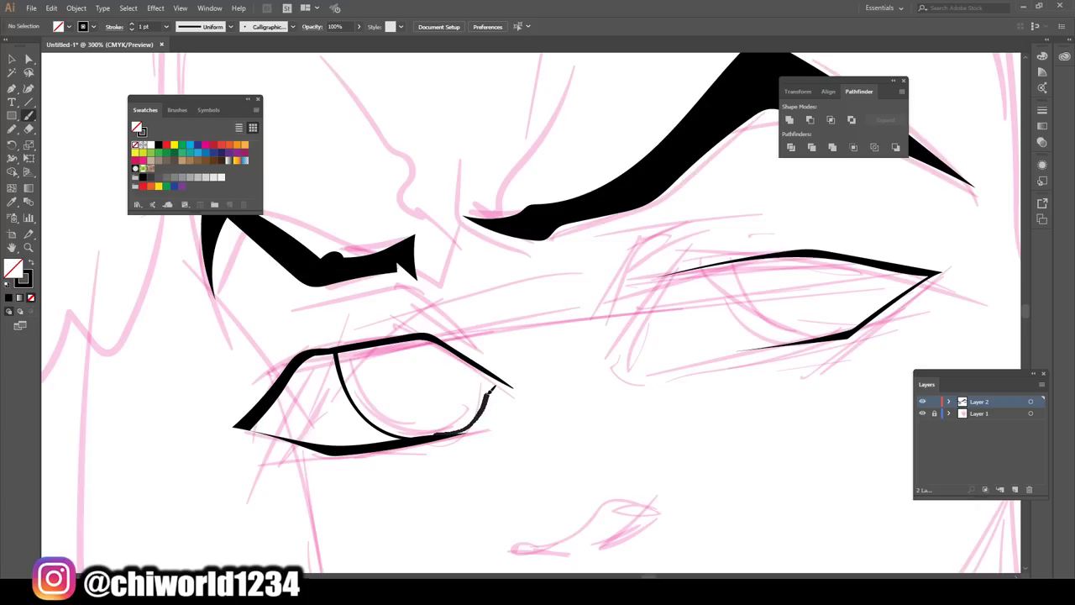
{"action": "left_click_drag", "start_coordinate": [480, 414], "coordinate": [487, 368]}
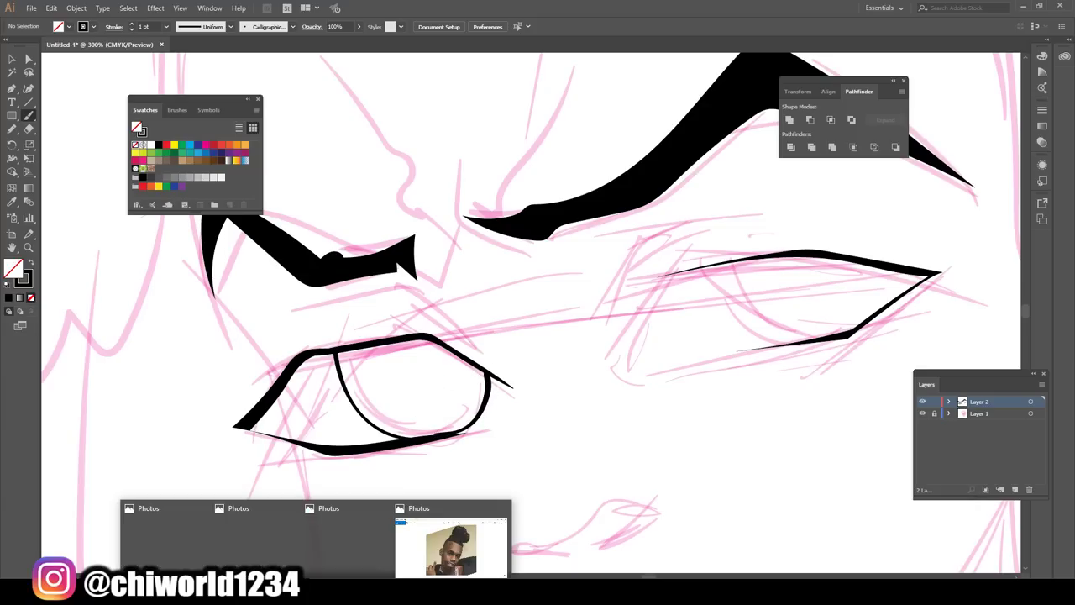
{"action": "key", "text": "ctrl+z"}
{"action": "left_click_drag", "start_coordinate": [458, 432], "coordinate": [491, 371]}
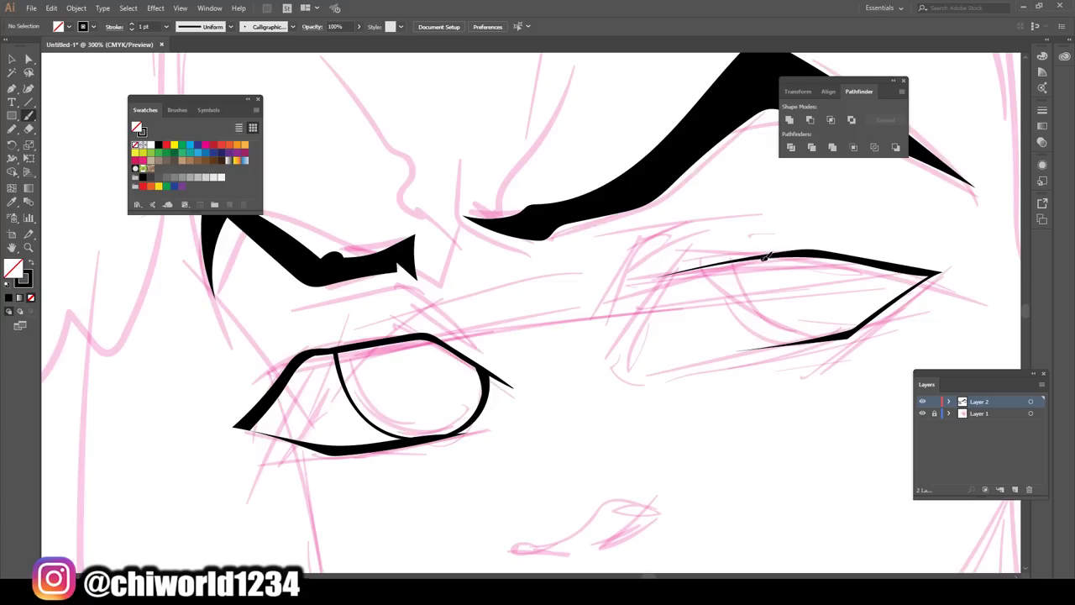
Ink the right eye's iris curve, lower line and inner corner curve
{"action": "left_click_drag", "start_coordinate": [764, 257], "coordinate": [847, 336]}
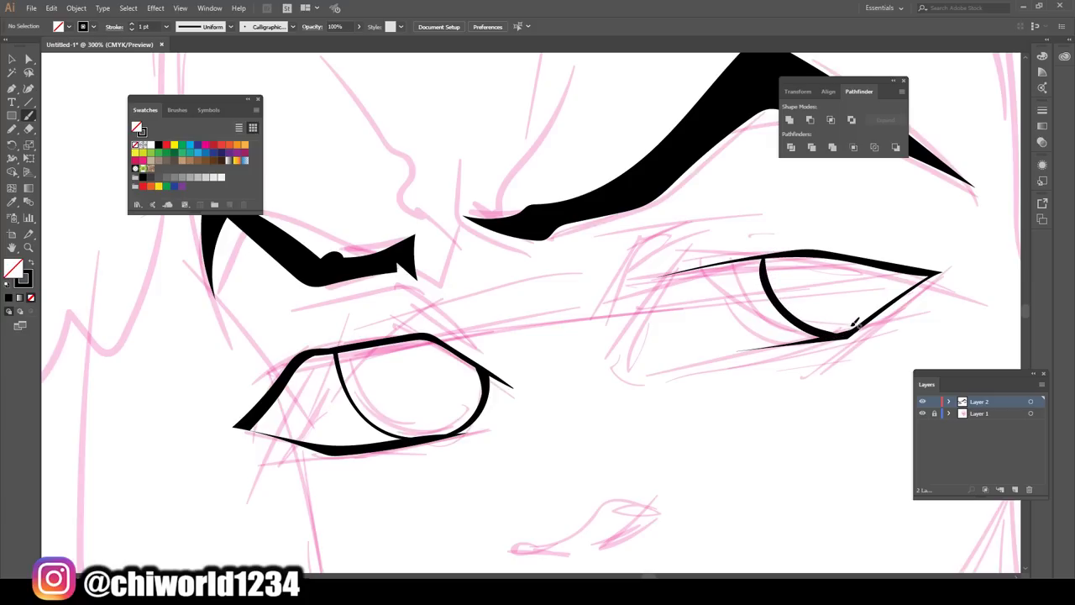
{"action": "left_click_drag", "start_coordinate": [884, 303], "coordinate": [899, 272]}
{"action": "scroll", "coordinate": [853, 351], "scroll_direction": "down", "scroll_amount": 3}
{"action": "scroll", "coordinate": [831, 348], "scroll_direction": "down", "scroll_amount": 1}
{"action": "scroll", "coordinate": [781, 341], "scroll_direction": "up", "scroll_amount": 2}
{"action": "scroll", "coordinate": [758, 336], "scroll_direction": "up", "scroll_amount": 1}
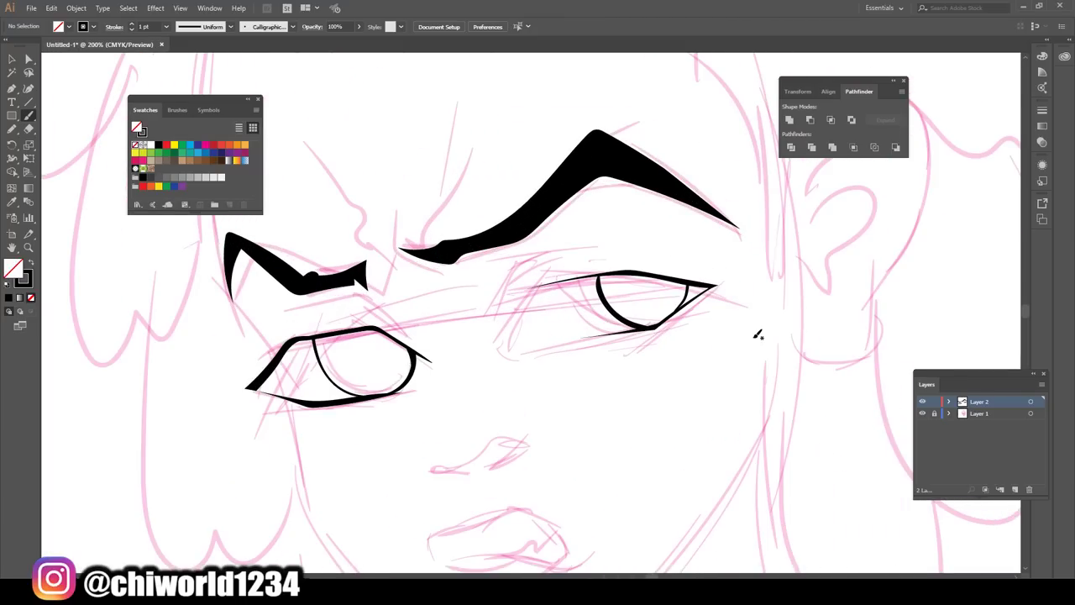
{"action": "key", "text": "ctrl+z"}
{"action": "scroll", "coordinate": [758, 334], "scroll_direction": "up", "scroll_amount": 2}
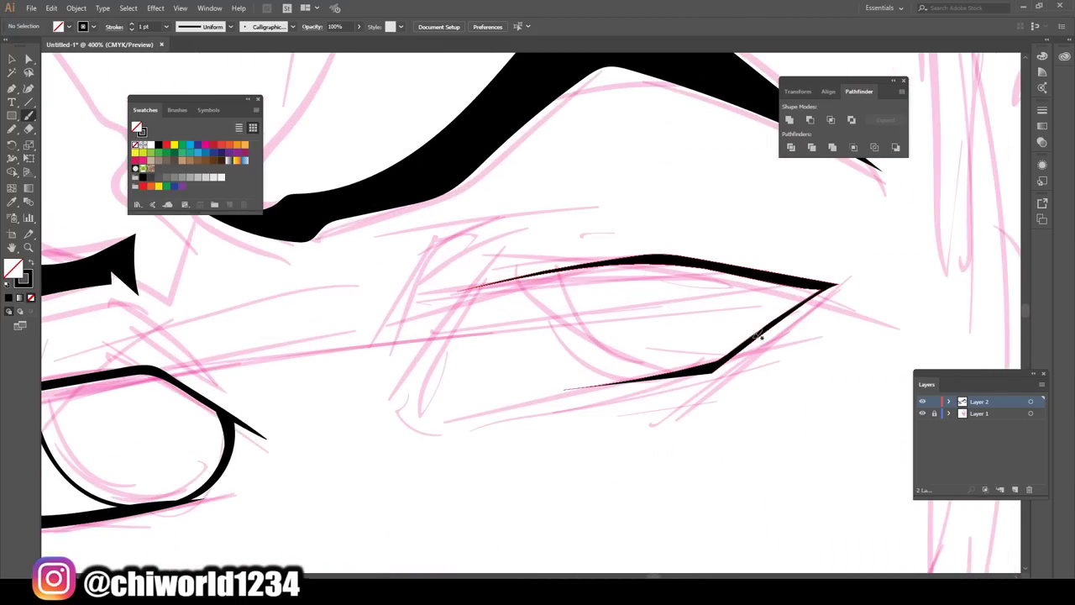
{"action": "mouse_move", "coordinate": [701, 370]}
{"action": "left_mouse_down"}
{"action": "mouse_move", "coordinate": [571, 312]}
{"action": "mouse_move", "coordinate": [547, 272]}
{"action": "left_mouse_up"}
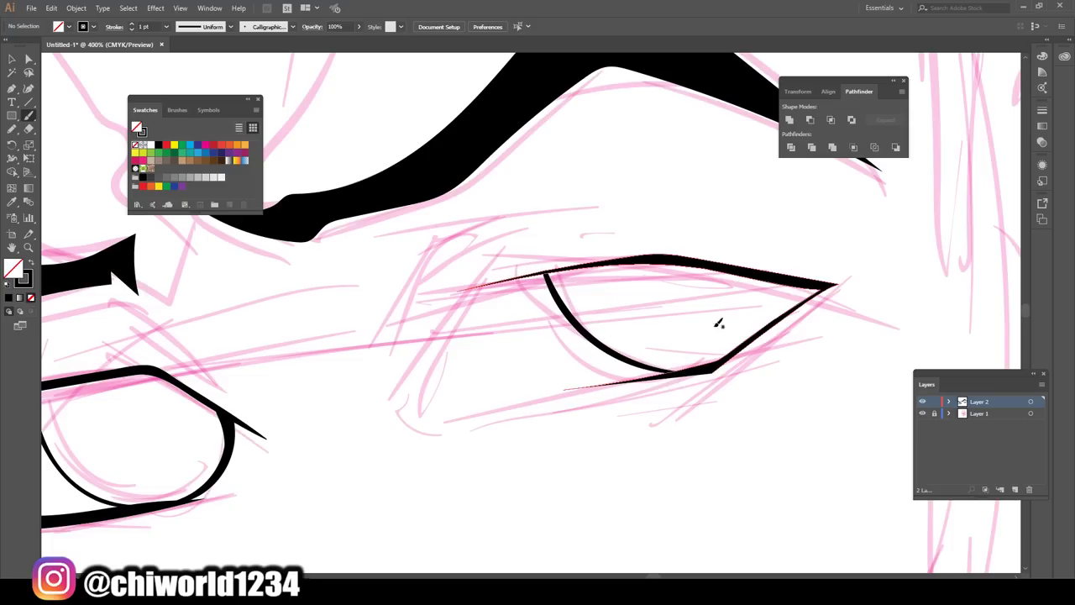
{"action": "left_click_drag", "start_coordinate": [761, 334], "coordinate": [779, 282]}
{"action": "key", "text": "ctrl+minus"}
{"action": "key", "text": "ctrl+minus"}
{"action": "key", "text": "ctrl+minus"}
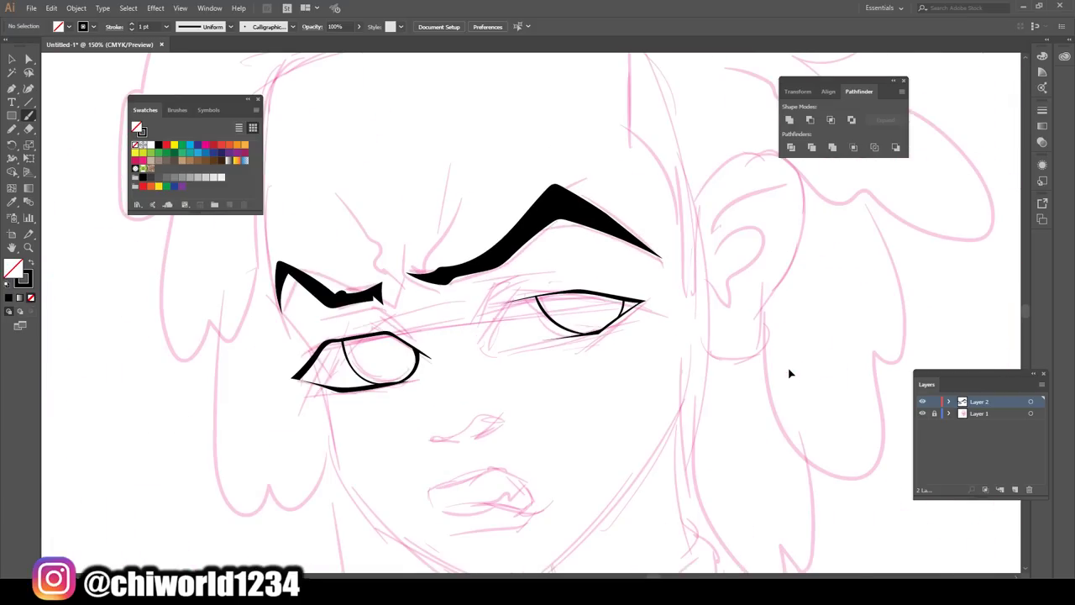
{"action": "key", "text": "ctrl+minus"}
Ink the nostril, the snarling lips with teeth, and a line beneath the lower lip in black
{"action": "key", "text": "ctrl+plus"}
{"action": "scroll", "coordinate": [750, 367], "scroll_direction": "down", "scroll_amount": 1}
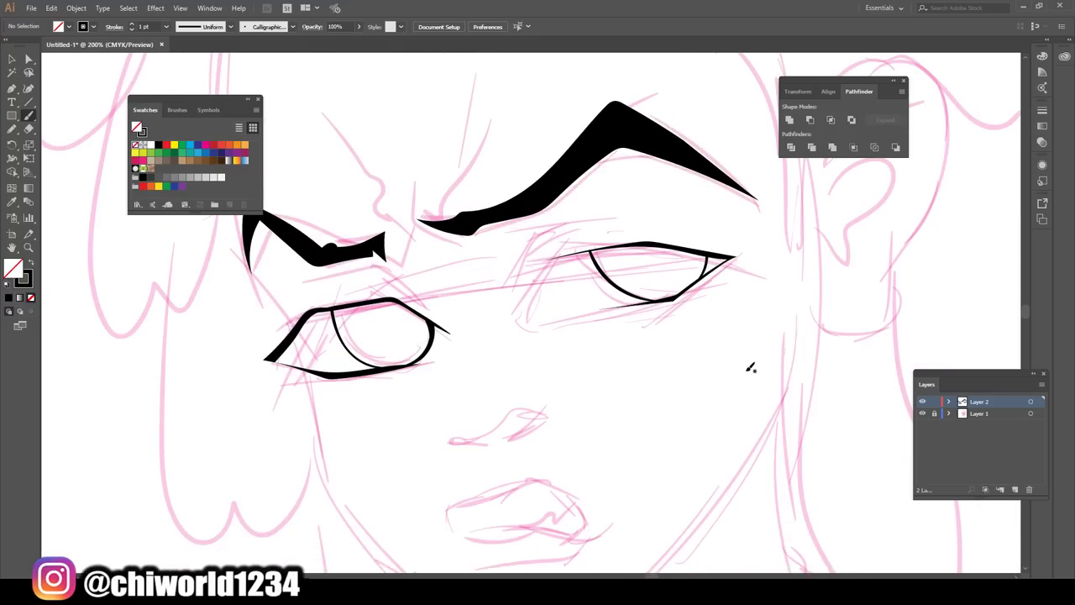
{"action": "left_click_drag", "start_coordinate": [500, 435], "coordinate": [446, 443]}
{"action": "scroll", "coordinate": [360, 472], "scroll_direction": "down", "scroll_amount": 2}
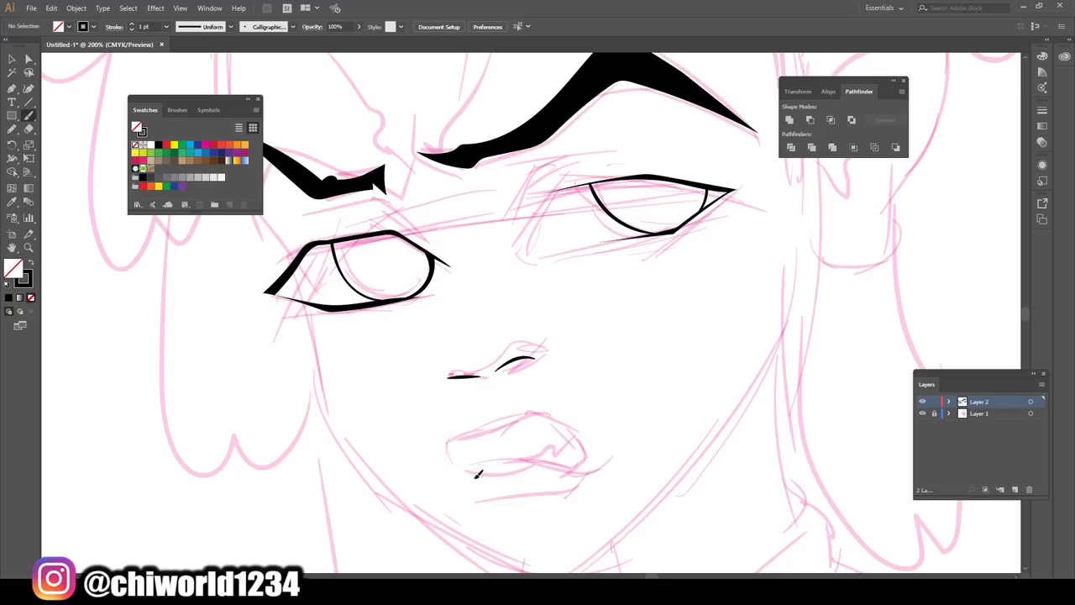
{"action": "mouse_move", "coordinate": [477, 475]}
{"action": "left_mouse_down"}
{"action": "mouse_move", "coordinate": [585, 457]}
{"action": "mouse_move", "coordinate": [548, 411]}
{"action": "mouse_move", "coordinate": [499, 410]}
{"action": "mouse_move", "coordinate": [443, 441]}
{"action": "left_mouse_up"}
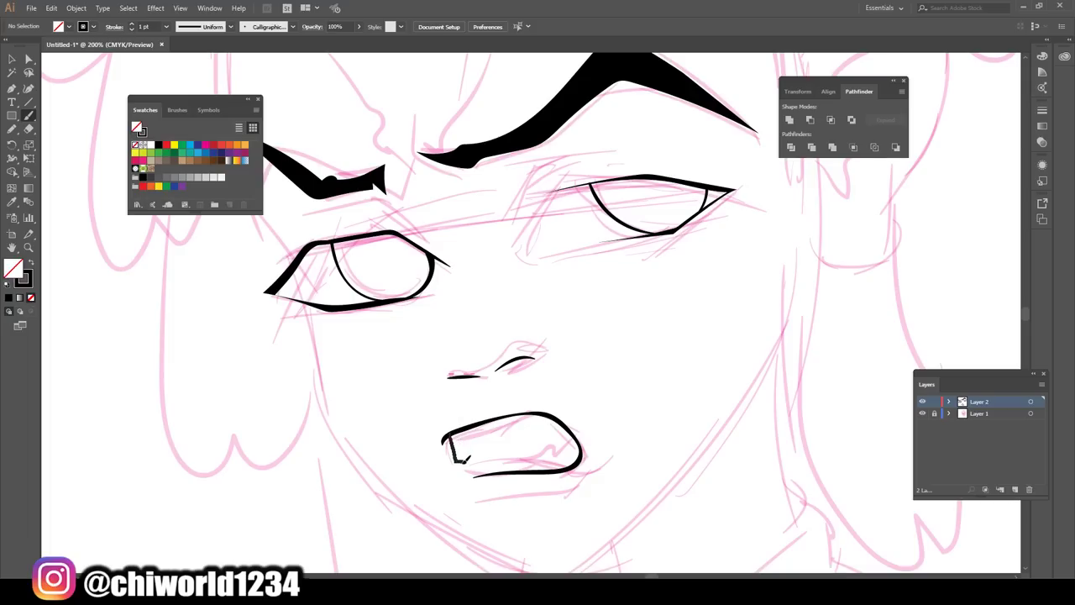
{"action": "mouse_move", "coordinate": [472, 475]}
{"action": "left_mouse_down"}
{"action": "mouse_move", "coordinate": [551, 464]}
{"action": "mouse_move", "coordinate": [554, 446]}
{"action": "mouse_move", "coordinate": [514, 455]}
{"action": "left_mouse_up"}
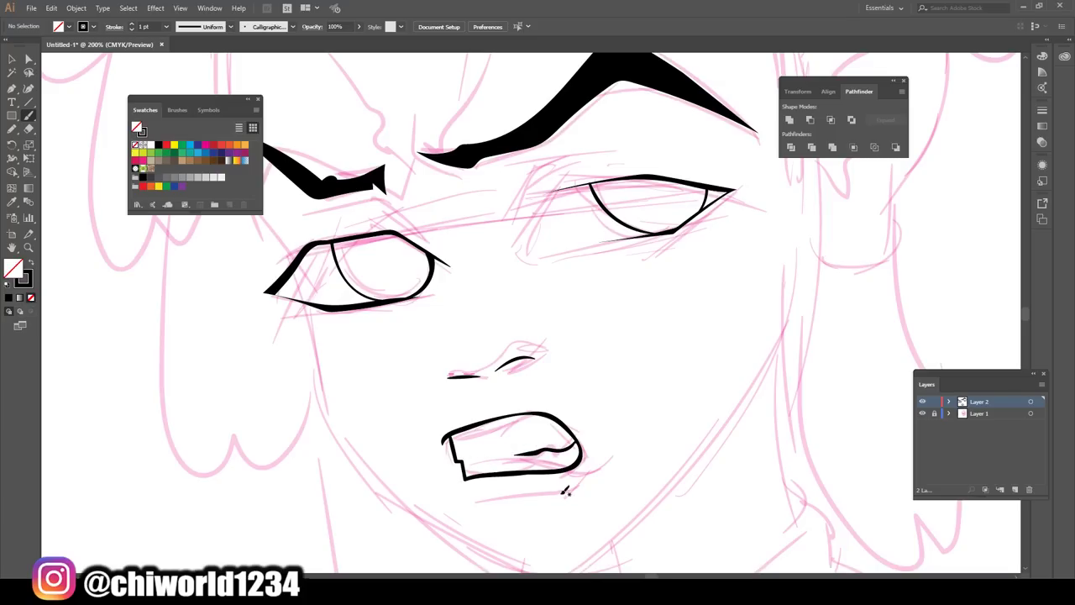
{"action": "left_click_drag", "start_coordinate": [595, 481], "coordinate": [496, 509]}
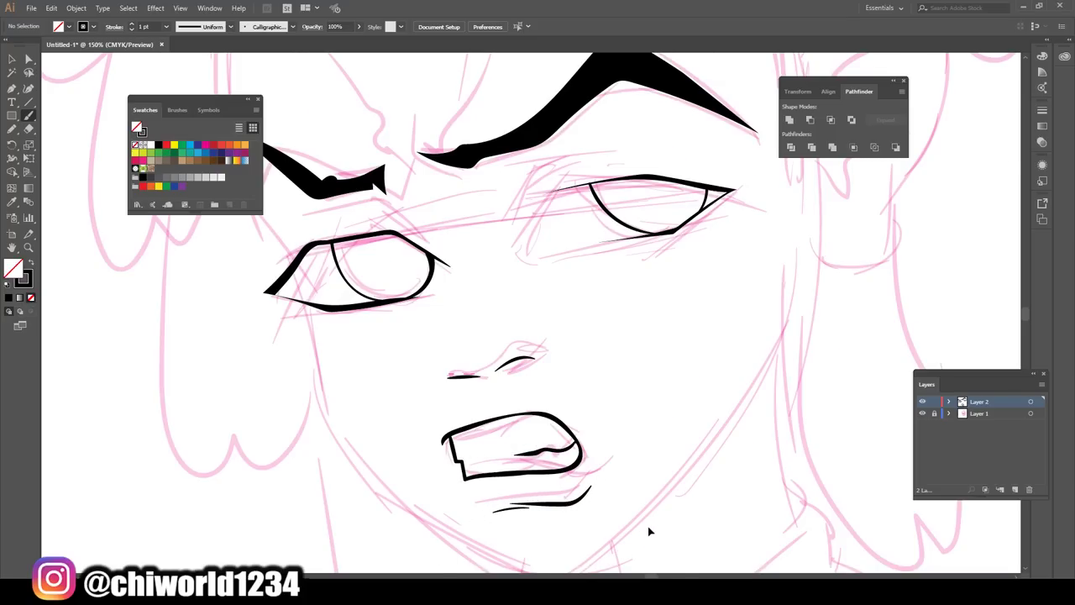
{"action": "key", "text": "ctrl+minus"}
{"action": "scroll", "coordinate": [646, 514], "scroll_direction": "up", "scroll_amount": 2}
{"action": "scroll", "coordinate": [646, 514], "scroll_direction": "up", "scroll_amount": 2}
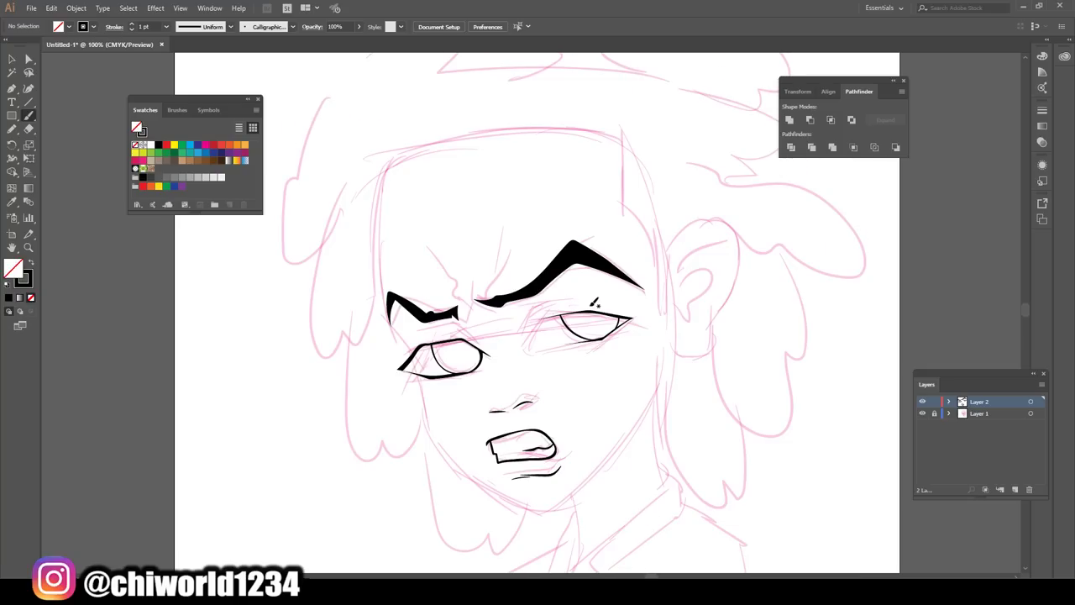
Ink the upper eyelids, an inner-eye crease and frown lines between the brows
{"action": "mouse_move", "coordinate": [600, 295]}
{"action": "left_mouse_down"}
{"action": "mouse_move", "coordinate": [557, 301]}
{"action": "mouse_move", "coordinate": [534, 319]}
{"action": "left_mouse_up"}
{"action": "left_click_drag", "start_coordinate": [611, 299], "coordinate": [529, 323]}
{"action": "left_click_drag", "start_coordinate": [465, 324], "coordinate": [446, 328]}
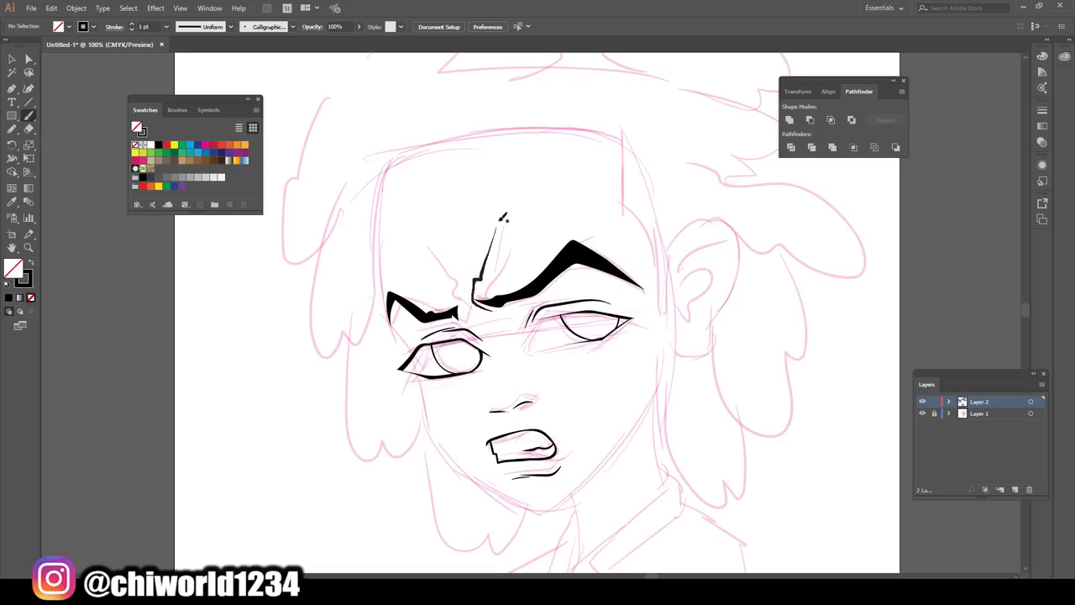
{"action": "left_click_drag", "start_coordinate": [497, 227], "coordinate": [471, 304]}
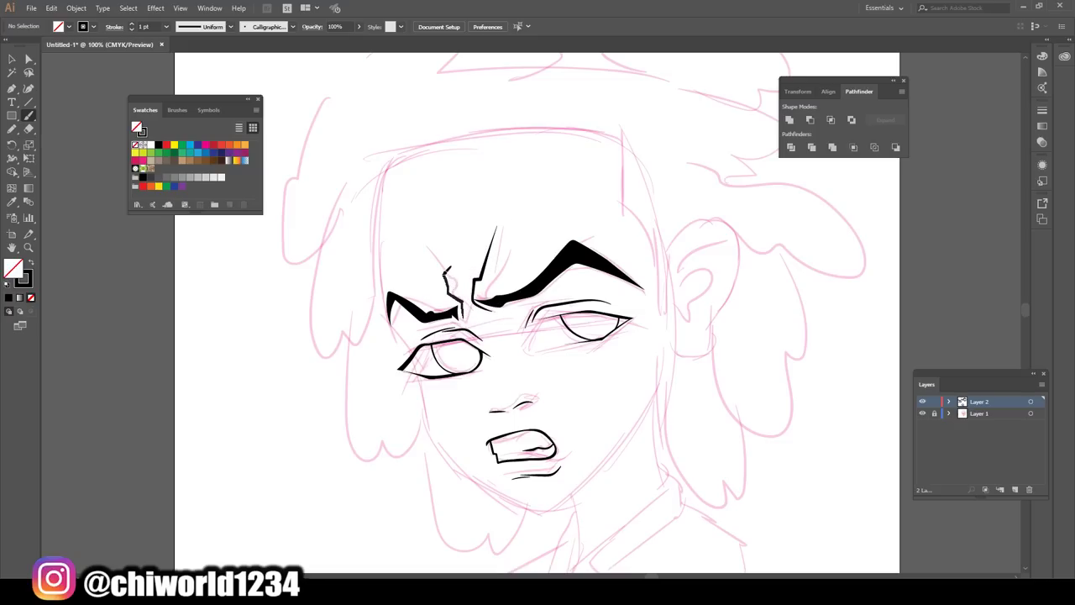
{"action": "left_click_drag", "start_coordinate": [424, 247], "coordinate": [447, 274]}
{"action": "left_click_drag", "start_coordinate": [492, 311], "coordinate": [475, 314]}
Ink the jaw contour from the left side, around the chin and up the right jaw
{"action": "mouse_move", "coordinate": [518, 509]}
{"action": "left_mouse_down"}
{"action": "mouse_move", "coordinate": [441, 459]}
{"action": "mouse_move", "coordinate": [419, 427]}
{"action": "mouse_move", "coordinate": [371, 294]}
{"action": "mouse_move", "coordinate": [370, 248]}
{"action": "mouse_move", "coordinate": [385, 211]}
{"action": "left_mouse_up"}
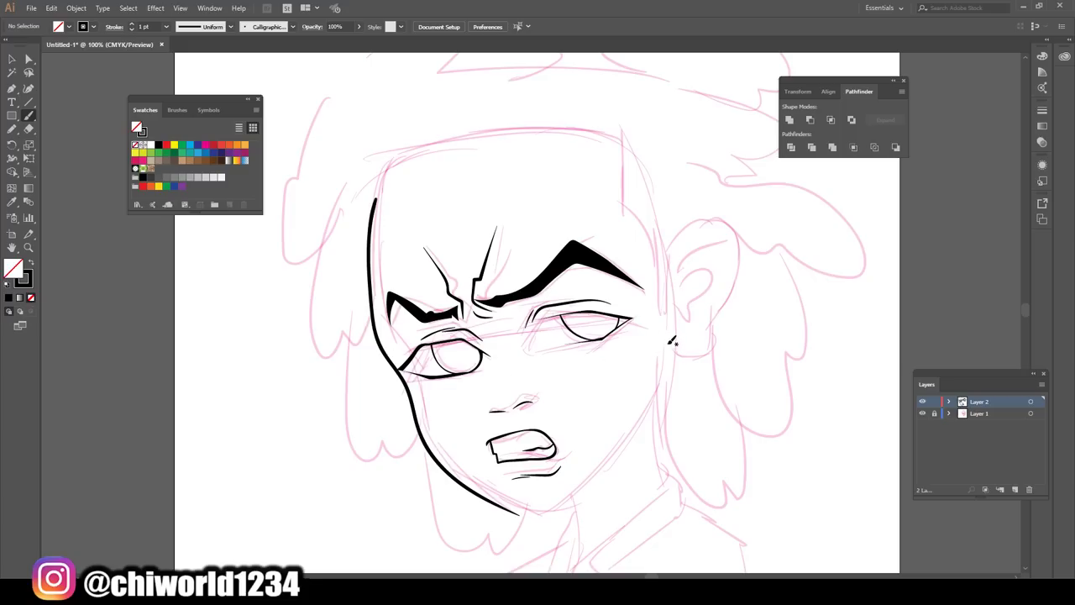
{"action": "mouse_move", "coordinate": [668, 363]}
{"action": "left_mouse_down"}
{"action": "mouse_move", "coordinate": [653, 409]}
{"action": "mouse_move", "coordinate": [617, 461]}
{"action": "mouse_move", "coordinate": [543, 508]}
{"action": "left_mouse_up"}
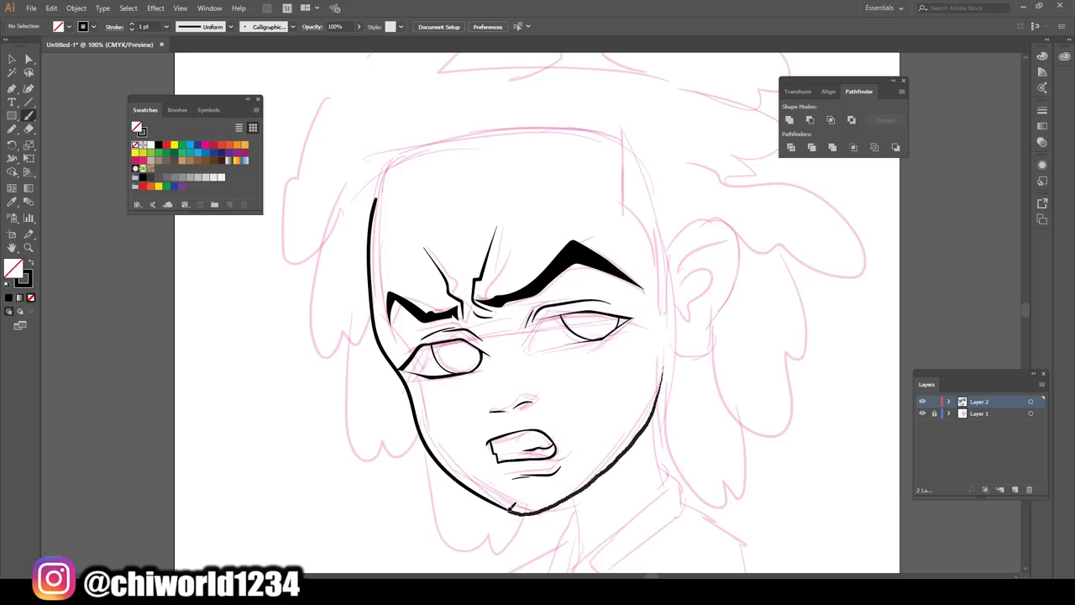
{"action": "left_click_drag", "start_coordinate": [464, 480], "coordinate": [418, 439]}
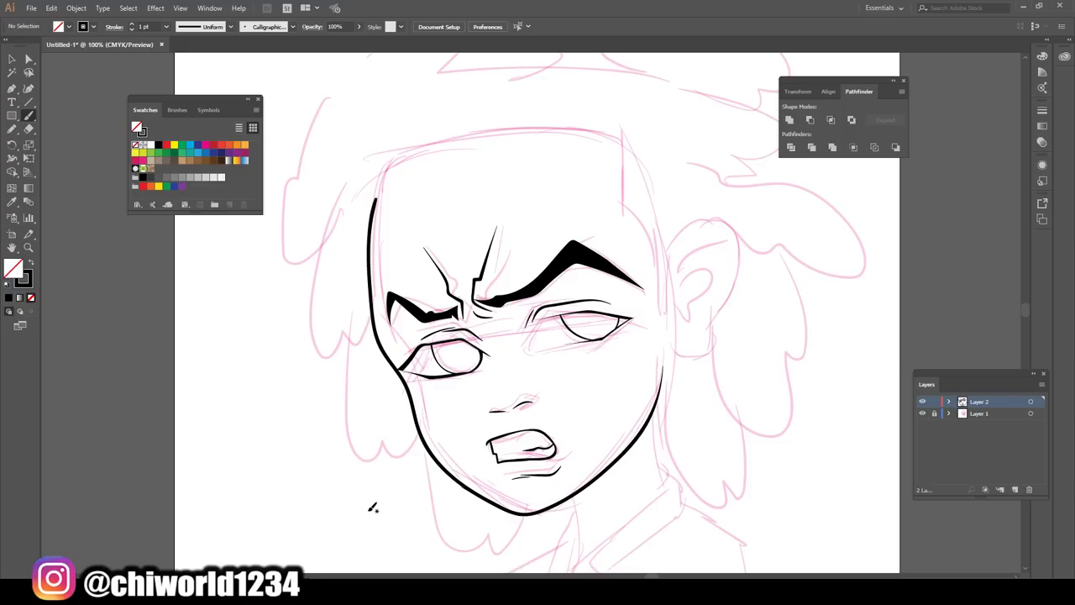
{"action": "key", "text": "ctrl+minus"}
{"action": "key", "text": "ctrl+minus"}
{"action": "key", "text": "ctrl+equal"}
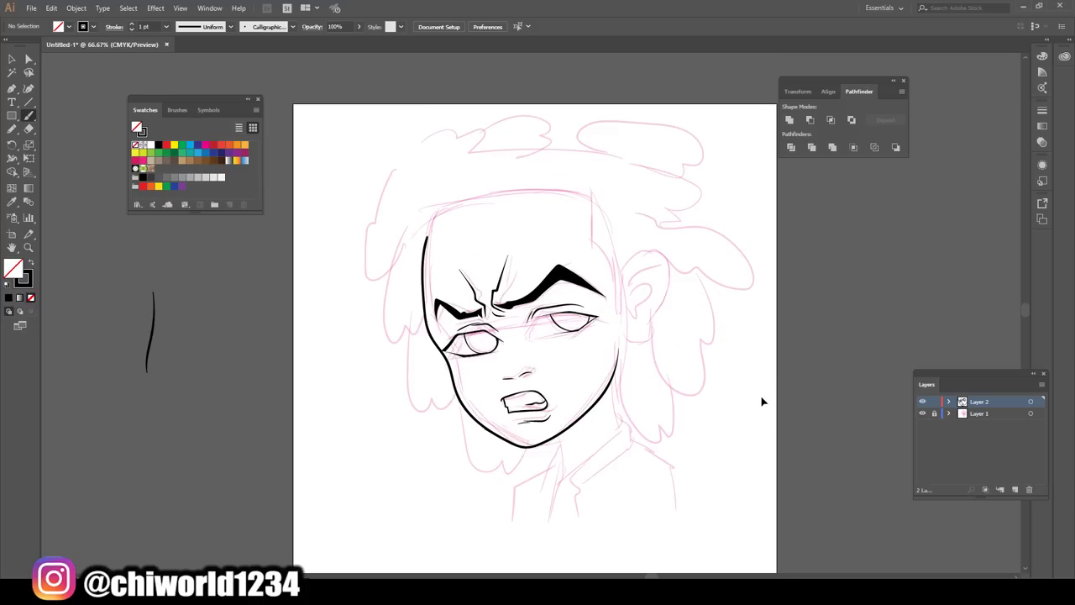
{"action": "key", "text": "ctrl+equal"}
{"action": "key", "text": "ctrl+equal"}
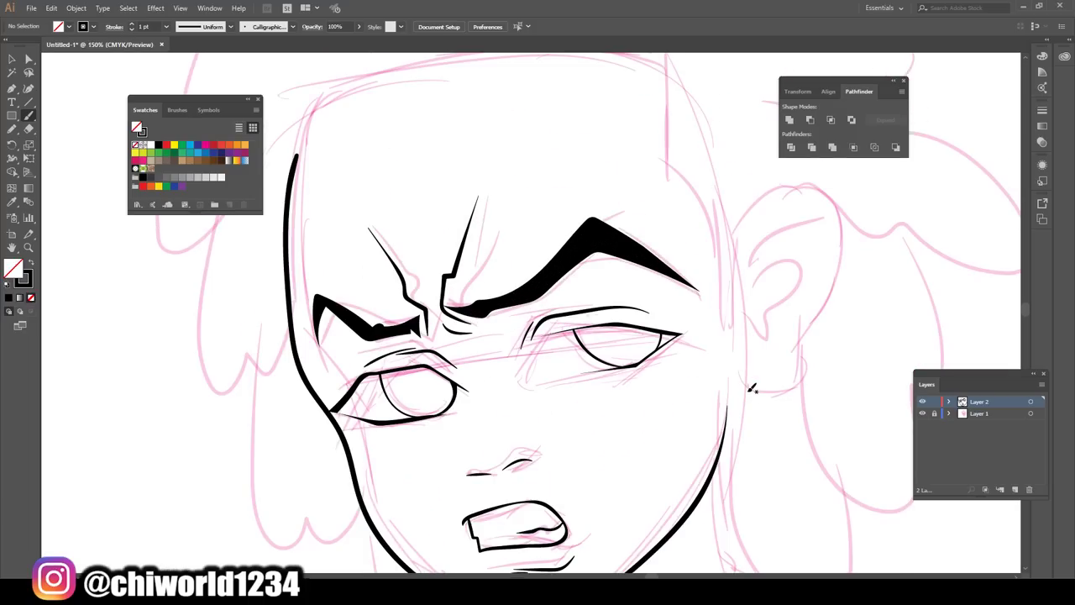
Draw a thin Pencil stroke down beside the ear
{"action": "scroll", "coordinate": [752, 388], "scroll_direction": "up", "scroll_amount": 2}
{"action": "scroll", "coordinate": [753, 388], "scroll_direction": "up", "scroll_amount": 1}
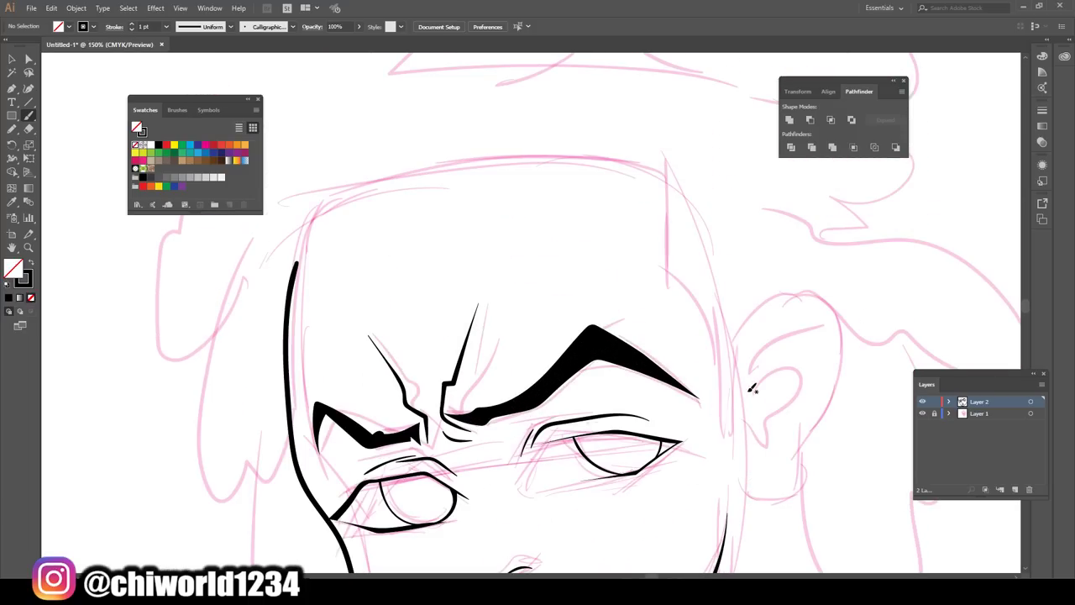
{"action": "key", "text": "n"}
{"action": "mouse_move", "coordinate": [739, 321]}
{"action": "left_mouse_down"}
{"action": "mouse_move", "coordinate": [732, 409]}
{"action": "mouse_move", "coordinate": [710, 322]}
{"action": "left_mouse_up"}
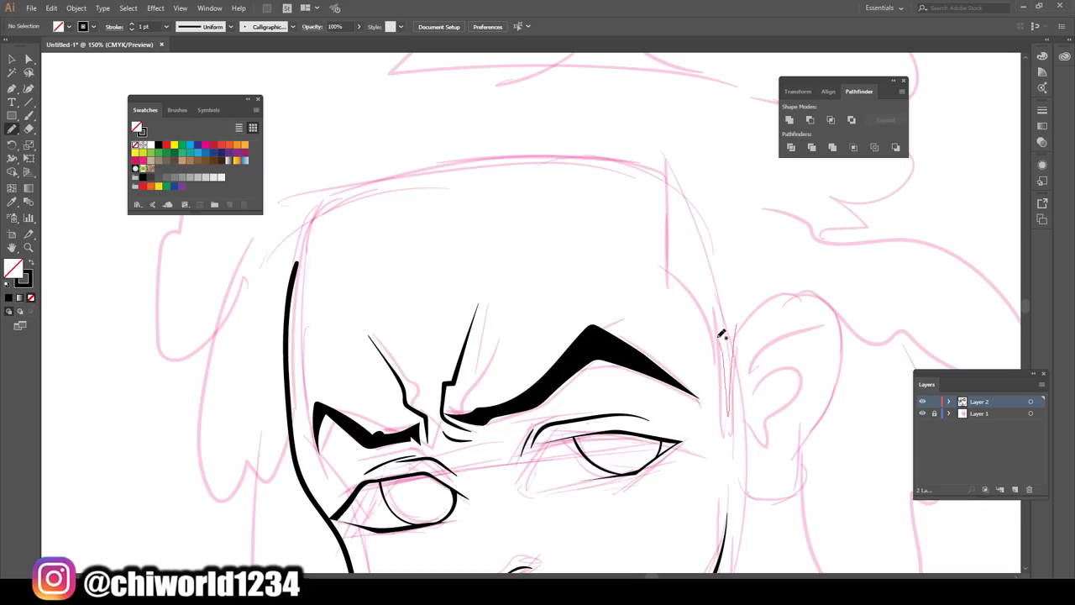
Undo the stray strokes, switch to a black fill, and outline hair beside the ear and along the hairline
{"action": "key", "text": "ctrl+z"}
{"action": "key", "text": "ctrl+z"}
{"action": "left_click", "coordinate": [32, 266]}
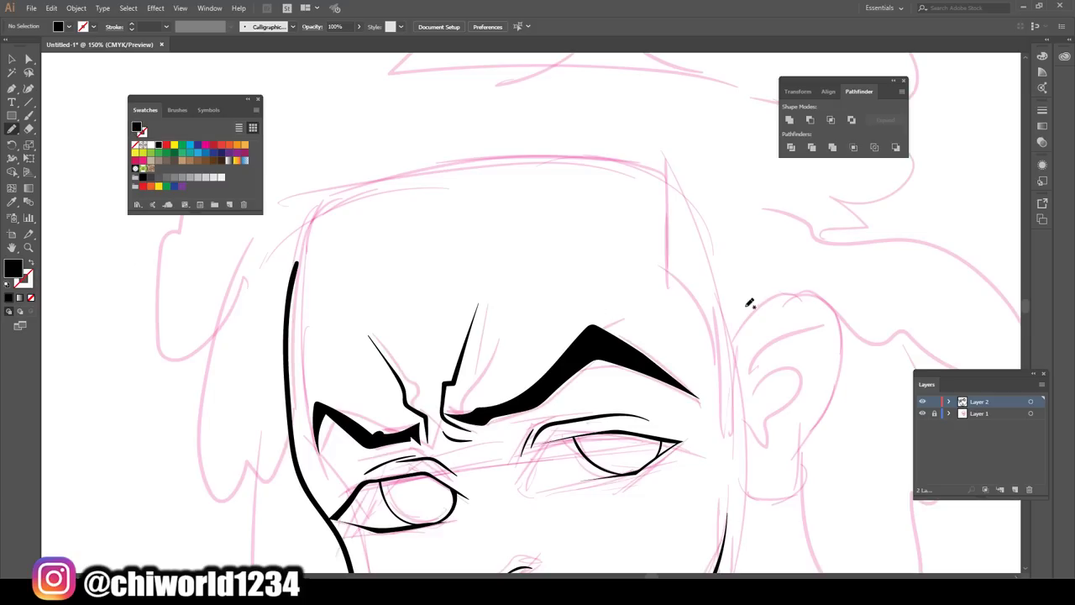
{"action": "left_click_drag", "start_coordinate": [746, 302], "coordinate": [723, 427]}
{"action": "mouse_move", "coordinate": [721, 359]}
{"action": "left_mouse_down"}
{"action": "mouse_move", "coordinate": [659, 280]}
{"action": "mouse_move", "coordinate": [664, 193]}
{"action": "mouse_move", "coordinate": [612, 161]}
{"action": "mouse_move", "coordinate": [697, 143]}
{"action": "mouse_move", "coordinate": [798, 204]}
{"action": "left_mouse_up"}
{"action": "mouse_move", "coordinate": [620, 155]}
{"action": "left_mouse_down"}
{"action": "mouse_move", "coordinate": [443, 166]}
{"action": "mouse_move", "coordinate": [450, 146]}
{"action": "mouse_move", "coordinate": [671, 137]}
{"action": "left_mouse_up"}
{"action": "mouse_move", "coordinate": [411, 173]}
{"action": "left_mouse_down"}
{"action": "mouse_move", "coordinate": [315, 222]}
{"action": "mouse_move", "coordinate": [295, 275]}
{"action": "mouse_move", "coordinate": [278, 214]}
{"action": "mouse_move", "coordinate": [514, 119]}
{"action": "left_mouse_up"}
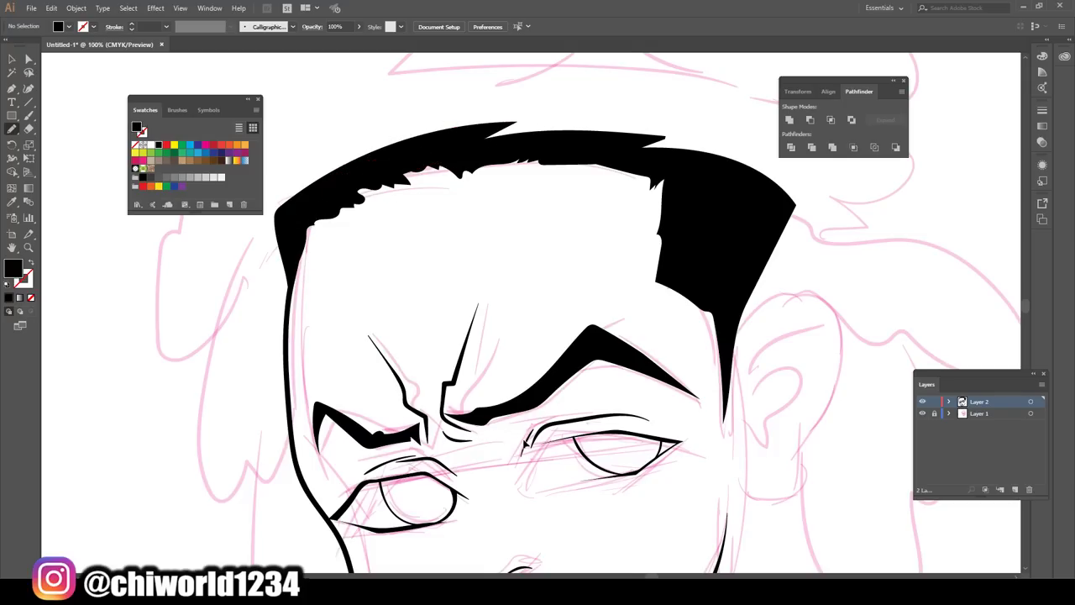
Draw closed black hair locks on top of the head, sweeping out to the right
{"action": "scroll", "coordinate": [524, 445], "scroll_direction": "down", "scroll_amount": 3}
{"action": "scroll", "coordinate": [588, 425], "scroll_direction": "up", "scroll_amount": 1}
{"action": "scroll", "coordinate": [587, 425], "scroll_direction": "up", "scroll_amount": 1}
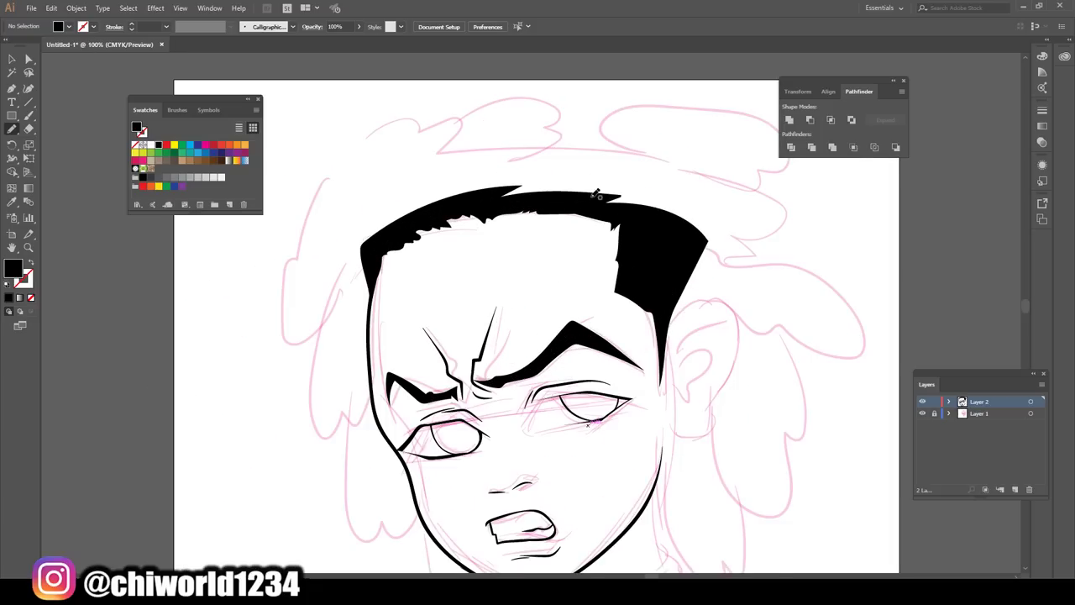
{"action": "mouse_move", "coordinate": [596, 198]}
{"action": "left_mouse_down"}
{"action": "mouse_move", "coordinate": [538, 312]}
{"action": "mouse_move", "coordinate": [508, 281]}
{"action": "mouse_move", "coordinate": [529, 262]}
{"action": "mouse_move", "coordinate": [515, 239]}
{"action": "mouse_move", "coordinate": [534, 202]}
{"action": "mouse_move", "coordinate": [578, 175]}
{"action": "mouse_move", "coordinate": [614, 192]}
{"action": "left_mouse_up"}
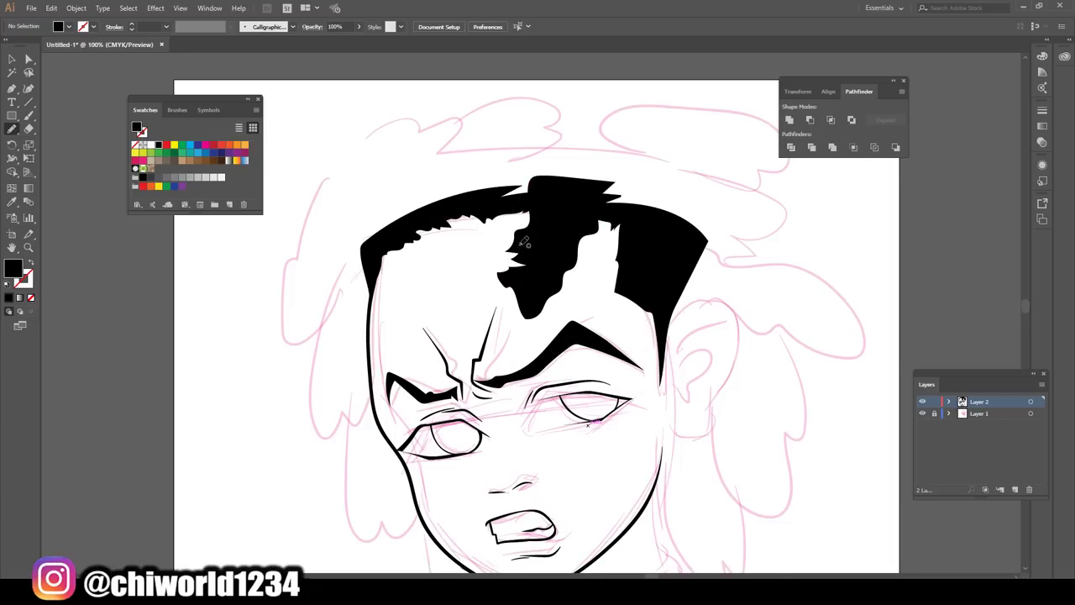
{"action": "mouse_move", "coordinate": [501, 267]}
{"action": "left_mouse_down"}
{"action": "mouse_move", "coordinate": [551, 237]}
{"action": "mouse_move", "coordinate": [554, 286]}
{"action": "mouse_move", "coordinate": [542, 321]}
{"action": "mouse_move", "coordinate": [524, 304]}
{"action": "mouse_move", "coordinate": [528, 250]}
{"action": "left_mouse_up"}
{"action": "scroll", "coordinate": [517, 252], "scroll_direction": "up", "scroll_amount": 1}
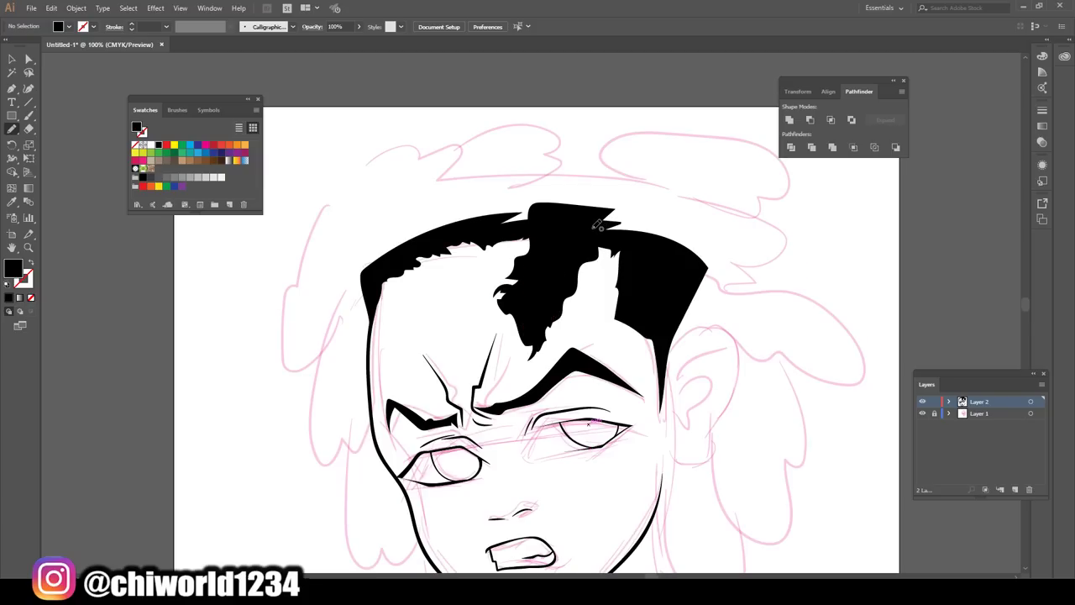
{"action": "mouse_move", "coordinate": [598, 226]}
{"action": "left_mouse_down"}
{"action": "mouse_move", "coordinate": [672, 246]}
{"action": "mouse_move", "coordinate": [738, 283]}
{"action": "mouse_move", "coordinate": [786, 277]}
{"action": "mouse_move", "coordinate": [811, 244]}
{"action": "mouse_move", "coordinate": [798, 235]}
{"action": "mouse_move", "coordinate": [808, 218]}
{"action": "mouse_move", "coordinate": [764, 199]}
{"action": "mouse_move", "coordinate": [593, 227]}
{"action": "left_mouse_up"}
{"action": "mouse_move", "coordinate": [727, 269]}
{"action": "left_mouse_down"}
{"action": "mouse_move", "coordinate": [760, 286]}
{"action": "mouse_move", "coordinate": [796, 281]}
{"action": "mouse_move", "coordinate": [804, 270]}
{"action": "mouse_move", "coordinate": [782, 254]}
{"action": "mouse_move", "coordinate": [742, 255]}
{"action": "mouse_move", "coordinate": [766, 217]}
{"action": "mouse_move", "coordinate": [799, 194]}
{"action": "mouse_move", "coordinate": [739, 177]}
{"action": "mouse_move", "coordinate": [594, 222]}
{"action": "left_mouse_up"}
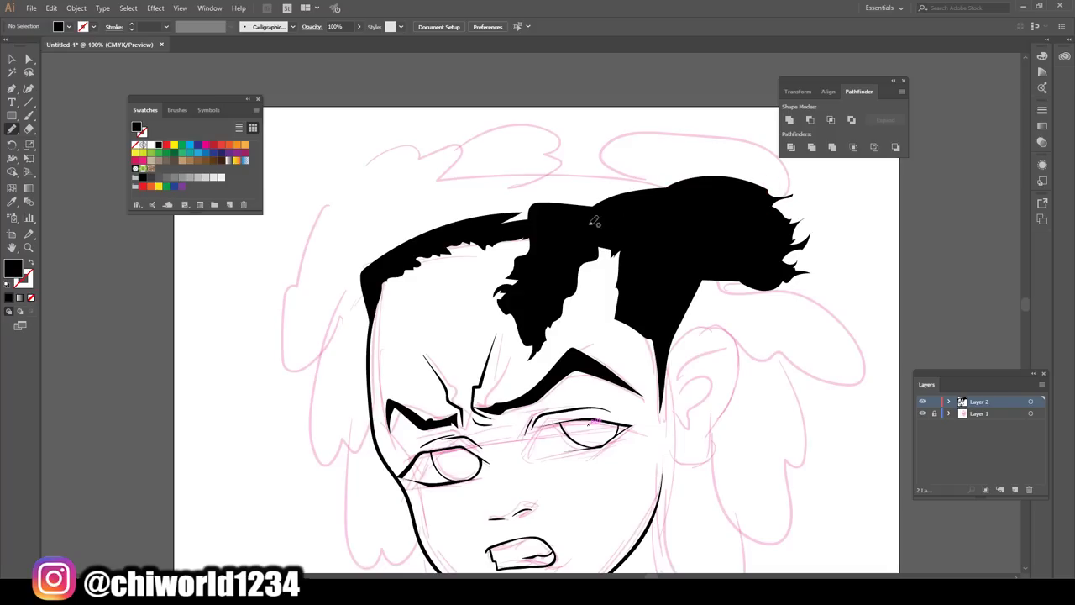
Draw a solid black pupil in the left eye
{"action": "key", "text": "ctrl+minus"}
{"action": "key", "text": "ctrl+minus"}
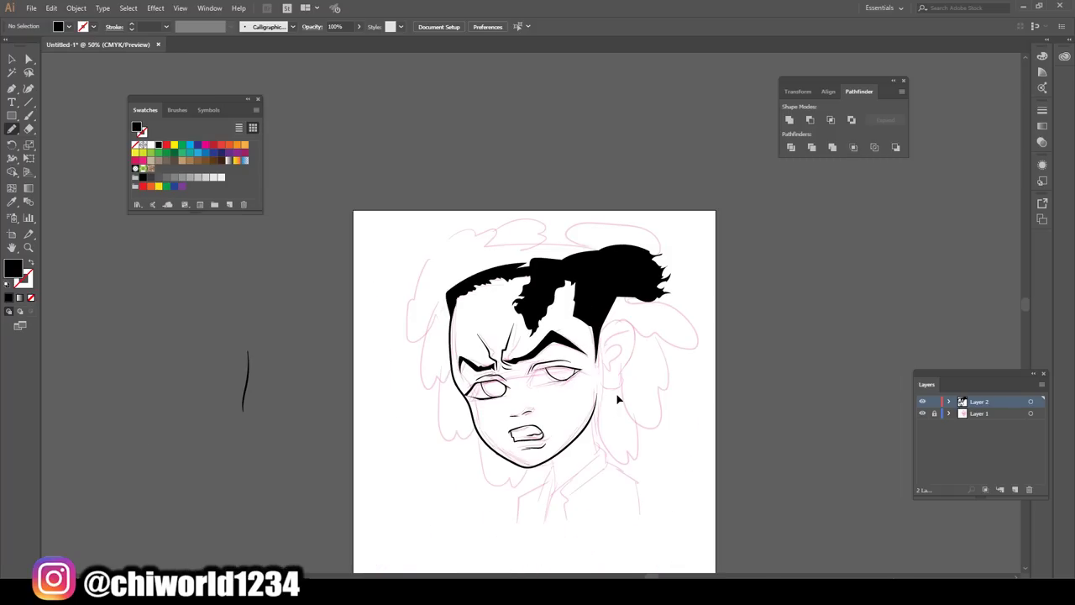
{"action": "key", "text": "ctrl+plus"}
{"action": "key", "text": "ctrl+plus"}
{"action": "scroll", "coordinate": [616, 389], "scroll_direction": "up", "scroll_amount": 1}
{"action": "scroll", "coordinate": [609, 388], "scroll_direction": "up", "scroll_amount": 1}
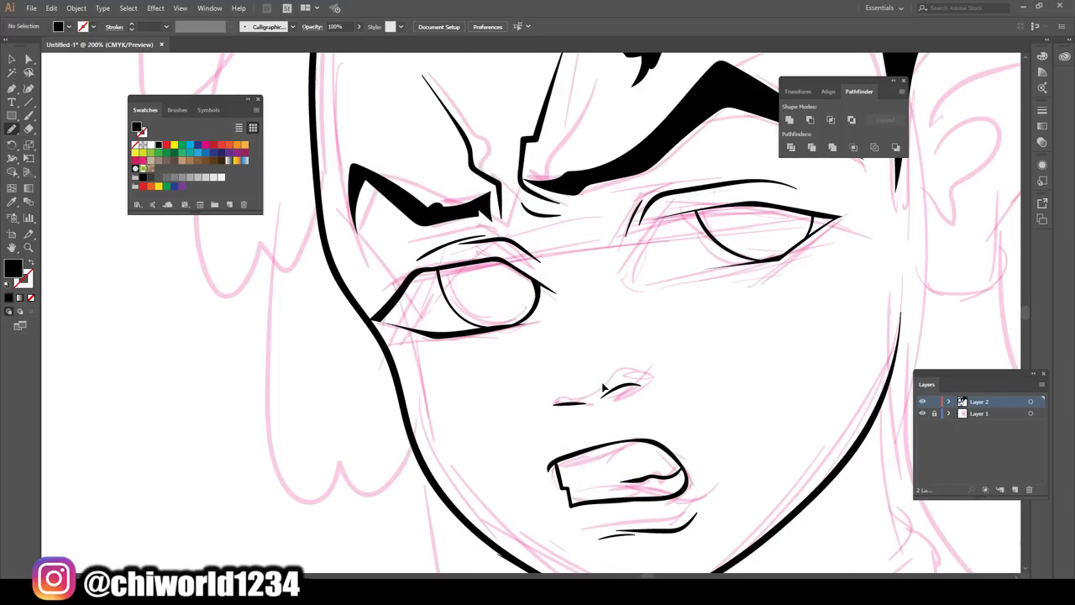
{"action": "key", "text": "ctrl+plus"}
{"action": "key", "text": "ctrl+plus"}
{"action": "key", "text": "ctrl+equal"}
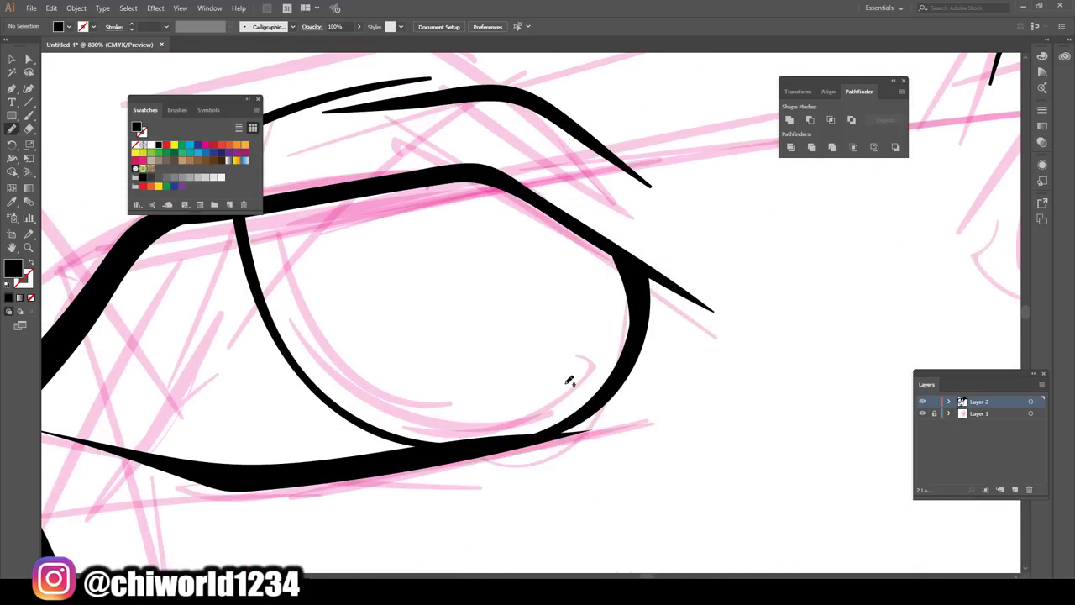
{"action": "left_click_drag", "start_coordinate": [515, 328], "coordinate": [531, 265]}
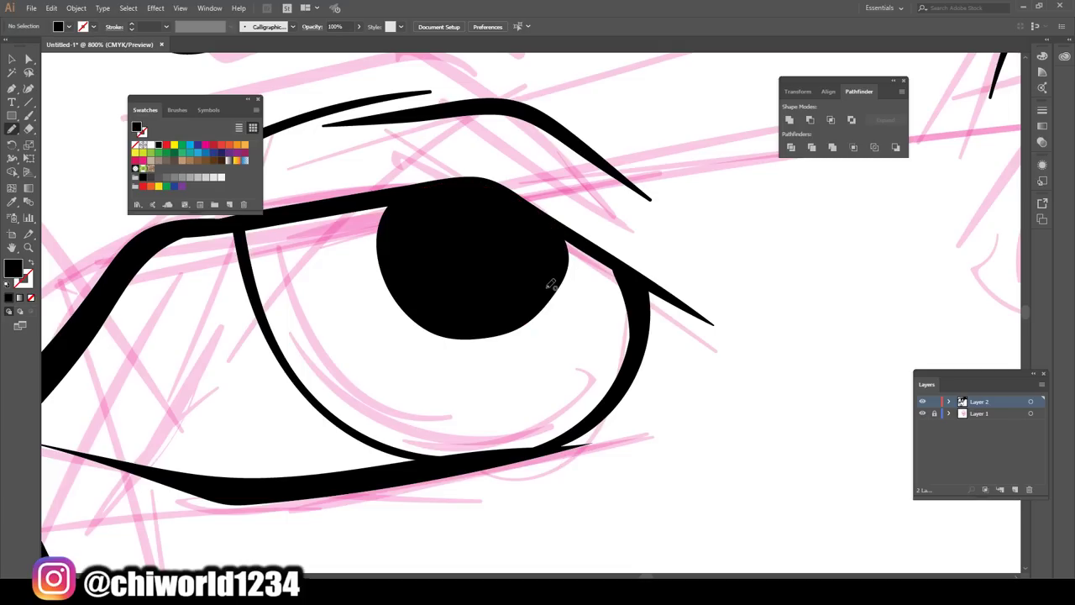
Draw a solid black pupil in the right eye
{"action": "key", "text": "ctrl+minus"}
{"action": "key", "text": "ctrl+minus"}
{"action": "key", "text": "ctrl+minus"}
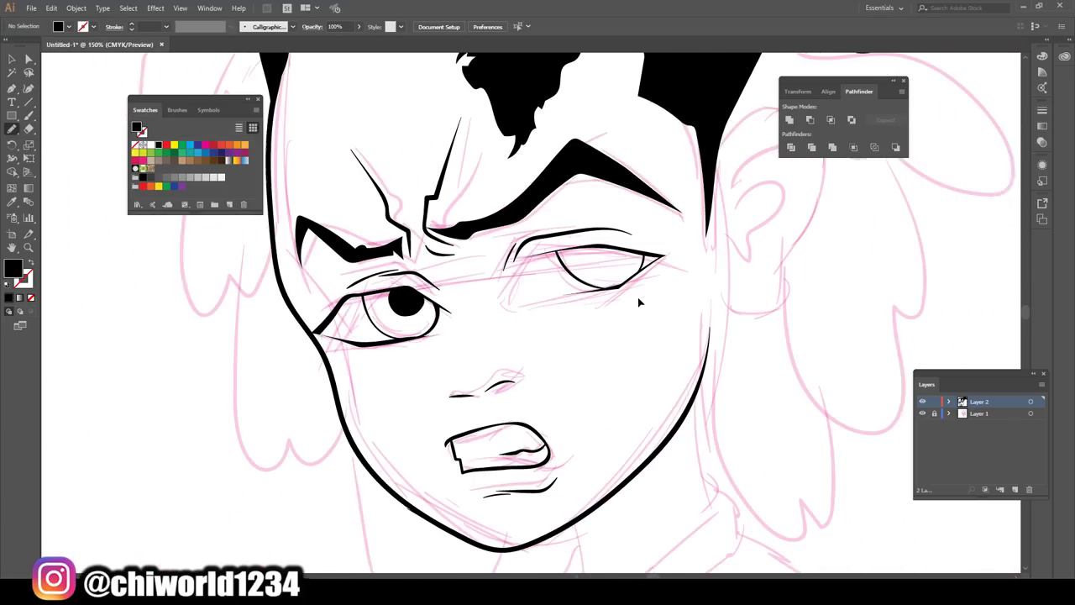
{"action": "key", "text": "ctrl+equal"}
{"action": "key", "text": "ctrl+equal"}
{"action": "key", "text": "ctrl+equal"}
{"action": "key", "text": "ctrl+equal"}
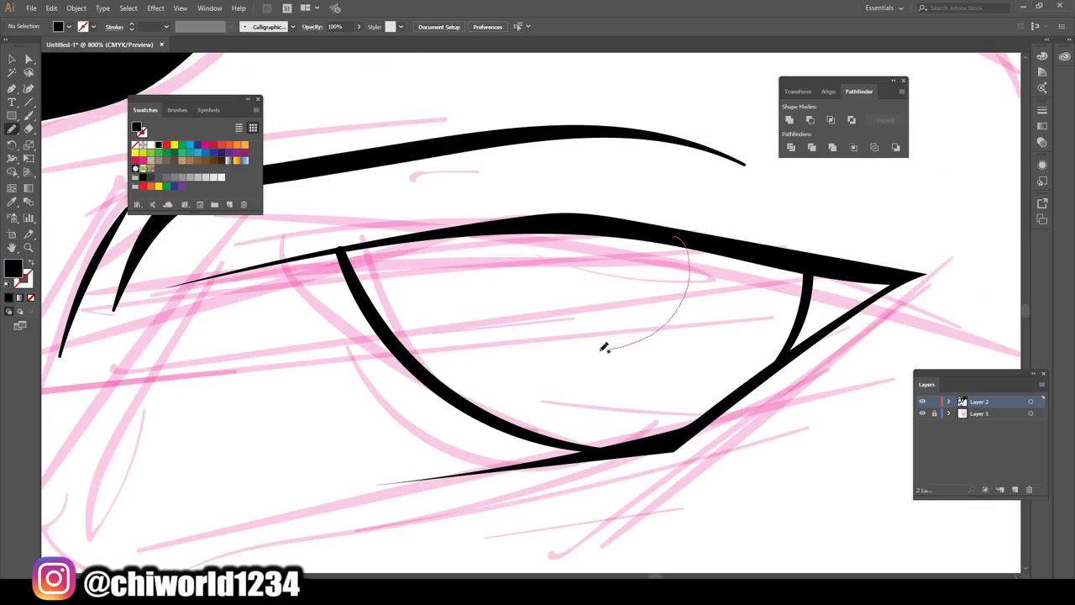
{"action": "left_click_drag", "start_coordinate": [687, 241], "coordinate": [557, 220]}
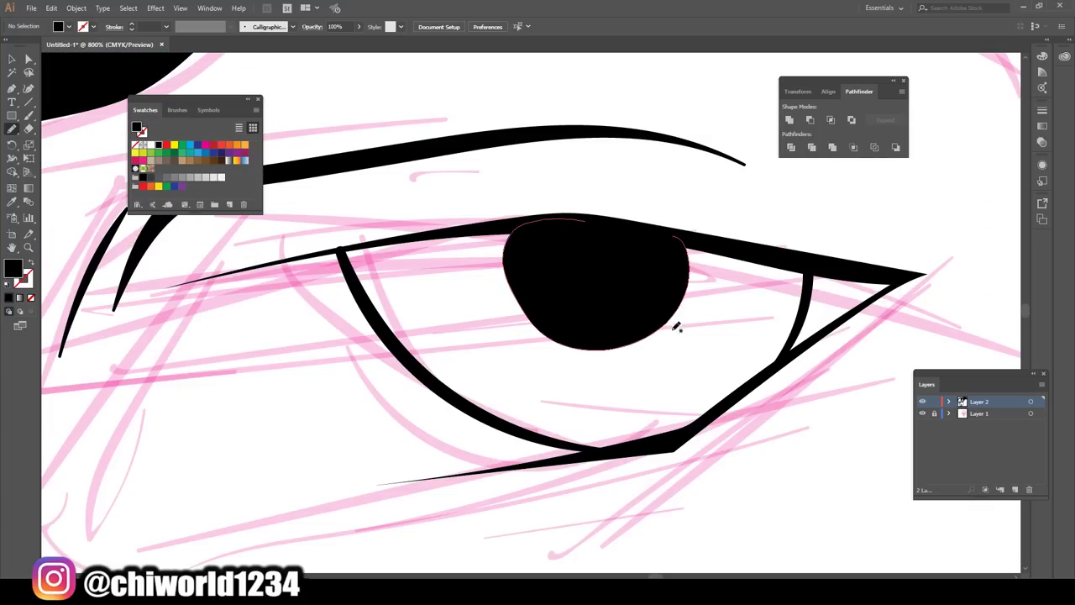
{"action": "key", "text": "ctrl+minus"}
{"action": "key", "text": "ctrl+minus"}
{"action": "key", "text": "ctrl+minus"}
{"action": "key", "text": "ctrl+minus"}
{"action": "key", "text": "ctrl+minus"}
{"action": "key", "text": "ctrl+minus"}
{"action": "key", "text": "ctrl+minus"}
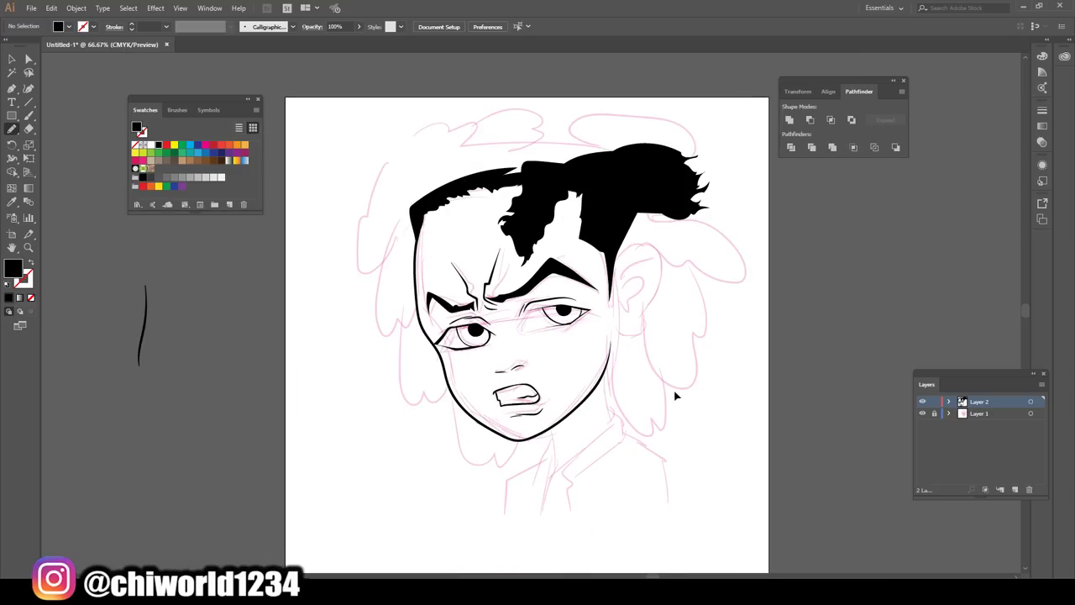
{"action": "key", "text": "ctrl+equal"}
{"action": "key", "text": "ctrl+equal"}
{"action": "key", "text": "ctrl+equal"}
{"action": "key", "text": "ctrl+equal"}
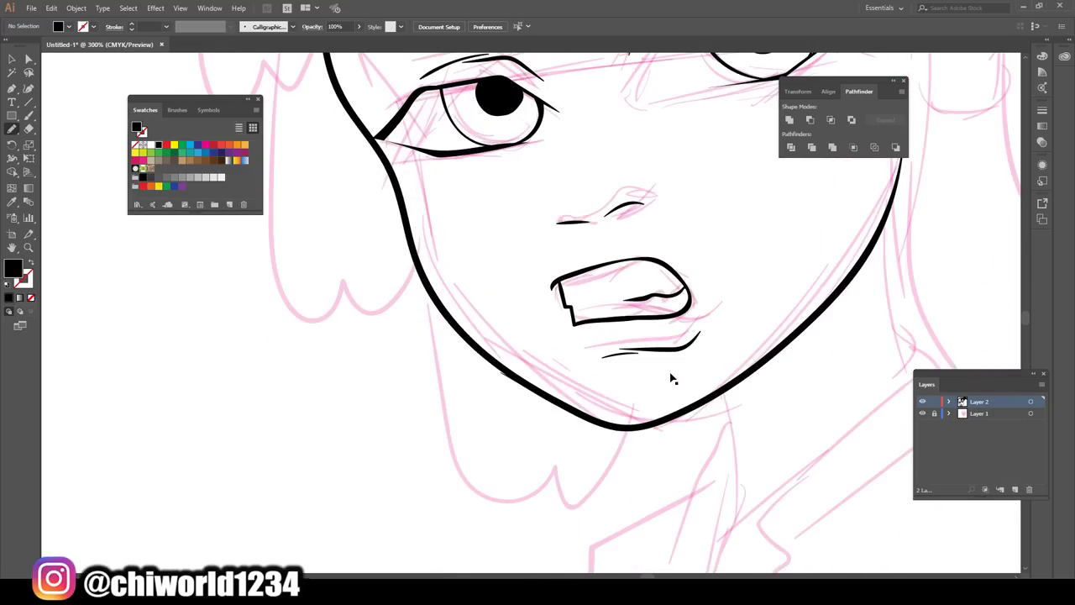
{"action": "key", "text": "ctrl+equal"}
Fill a black hair shape below the chin along the jaw
{"action": "scroll", "coordinate": [637, 412], "scroll_direction": "down", "scroll_amount": 2}
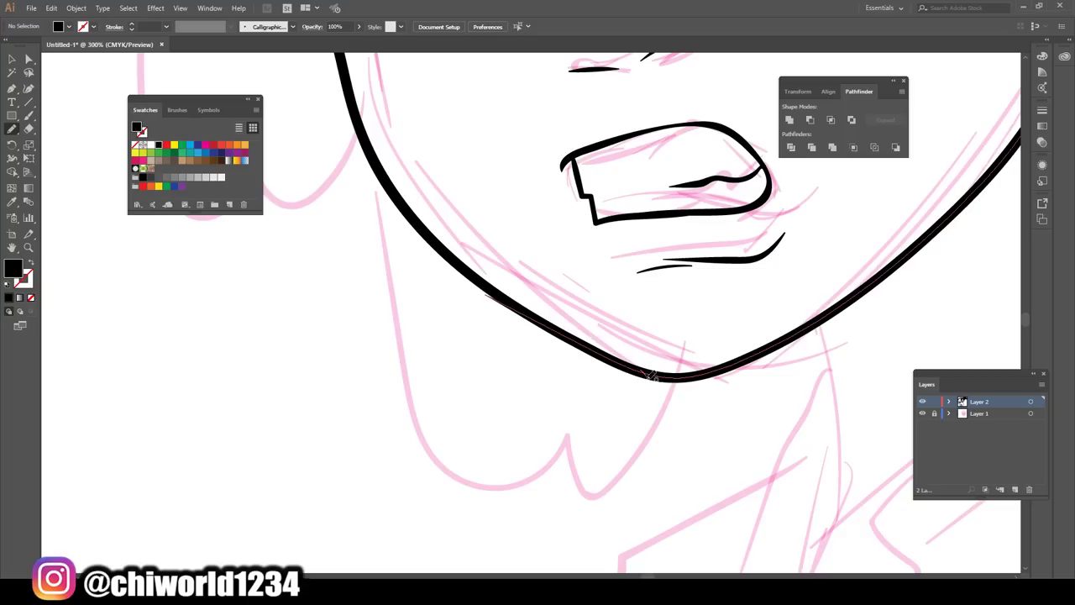
{"action": "left_click_drag", "start_coordinate": [652, 375], "coordinate": [542, 507]}
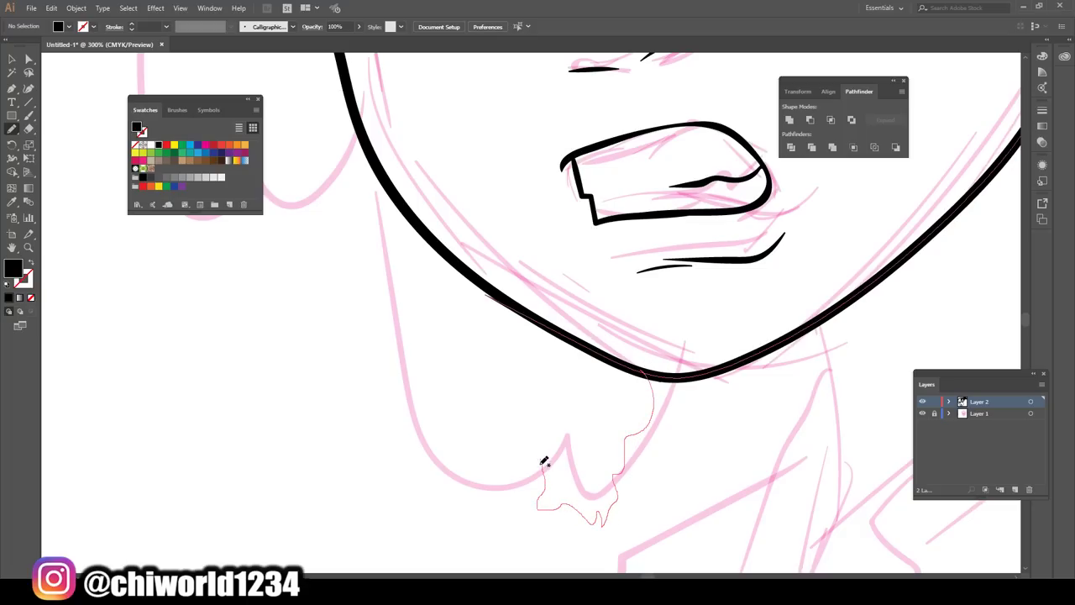
{"action": "mouse_move", "coordinate": [543, 462]}
{"action": "left_mouse_down"}
{"action": "mouse_move", "coordinate": [518, 496]}
{"action": "mouse_move", "coordinate": [470, 461]}
{"action": "mouse_move", "coordinate": [411, 385]}
{"action": "mouse_move", "coordinate": [387, 380]}
{"action": "mouse_move", "coordinate": [379, 307]}
{"action": "mouse_move", "coordinate": [331, 311]}
{"action": "mouse_move", "coordinate": [360, 240]}
{"action": "mouse_move", "coordinate": [371, 165]}
{"action": "mouse_move", "coordinate": [497, 294]}
{"action": "mouse_move", "coordinate": [651, 376]}
{"action": "left_mouse_up"}
{"action": "key", "text": "ctrl+minus"}
{"action": "key", "text": "ctrl+minus"}
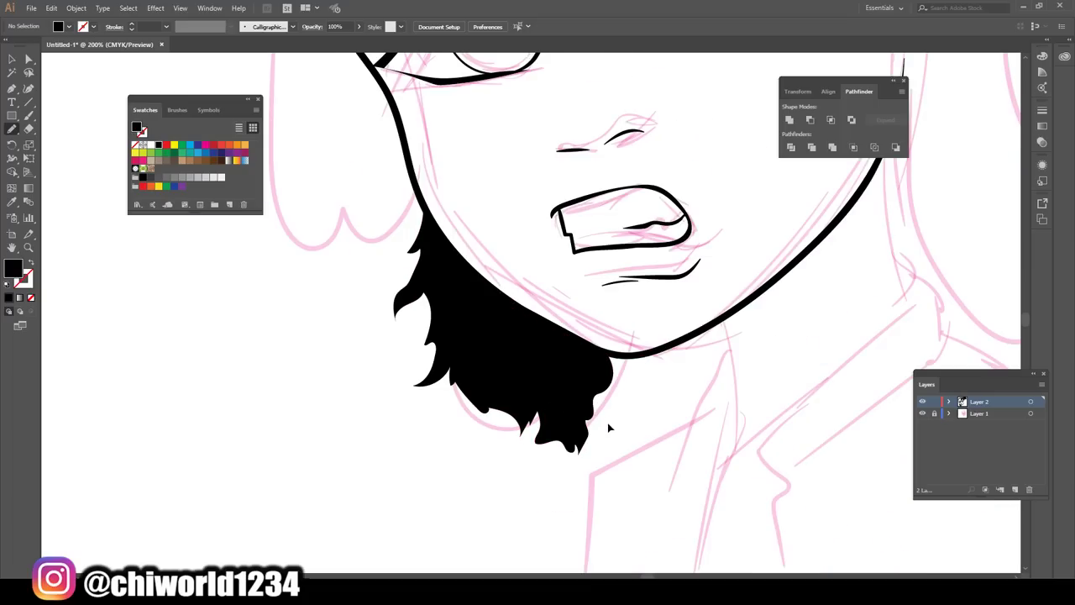
{"action": "key", "text": "ctrl+minus"}
{"action": "key", "text": "ctrl+minus"}
{"action": "key", "text": "ctrl+minus"}
Extend black hair along the left jaw edge and up the side of the face
{"action": "key", "text": "ctrl+plus"}
{"action": "key", "text": "ctrl+plus"}
{"action": "key", "text": "ctrl+plus"}
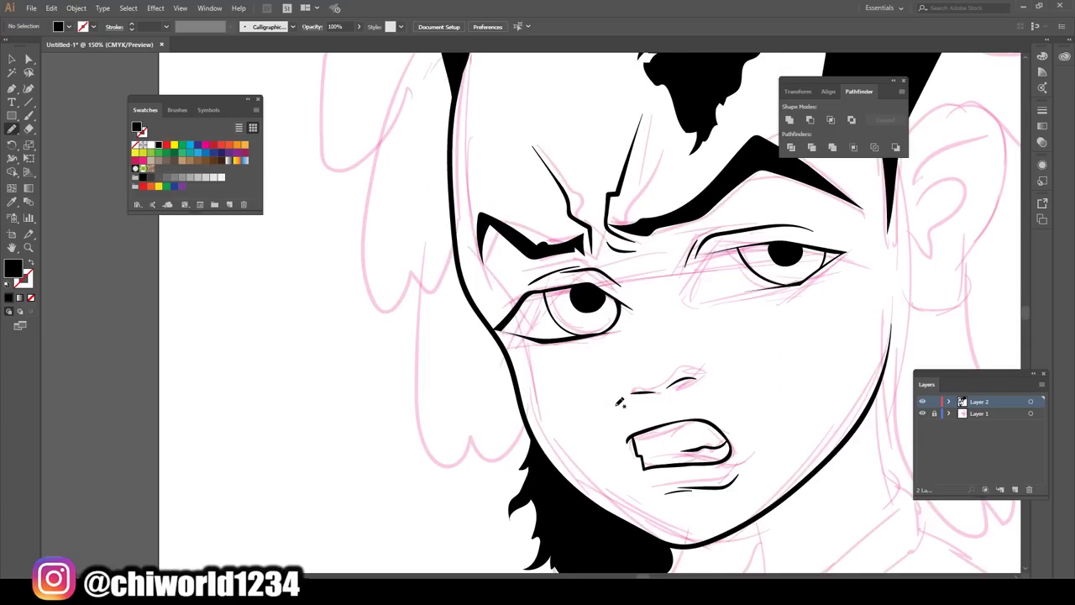
{"action": "key", "text": "ctrl+plus"}
{"action": "mouse_move", "coordinate": [526, 471]}
{"action": "left_mouse_down"}
{"action": "mouse_move", "coordinate": [503, 490]}
{"action": "mouse_move", "coordinate": [420, 509]}
{"action": "mouse_move", "coordinate": [410, 436]}
{"action": "left_mouse_up"}
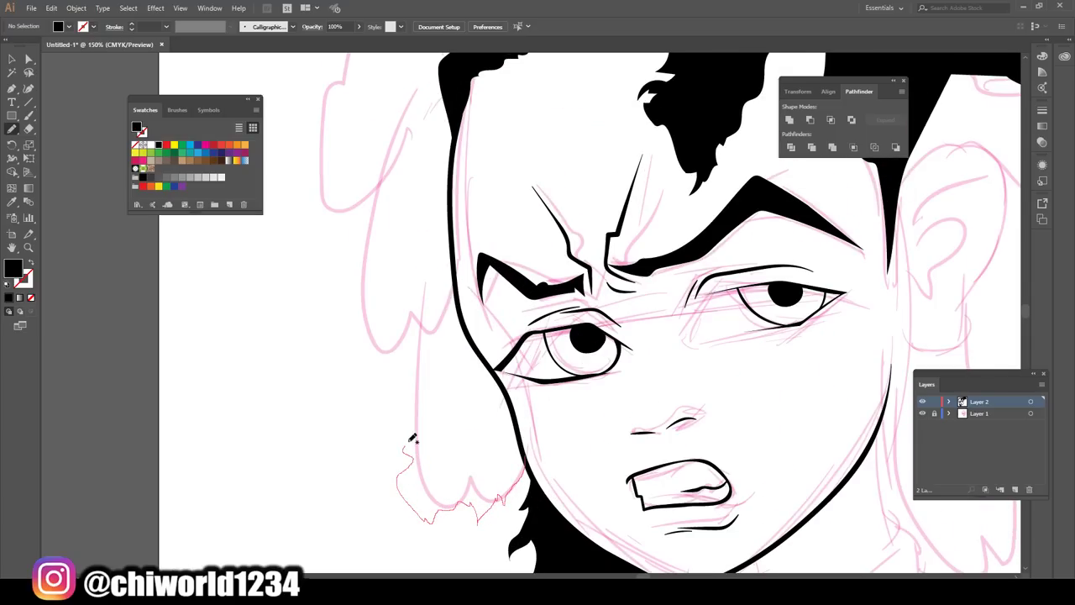
{"action": "mouse_move", "coordinate": [401, 386]}
{"action": "left_mouse_down"}
{"action": "mouse_move", "coordinate": [423, 295]}
{"action": "mouse_move", "coordinate": [452, 246]}
{"action": "left_mouse_up"}
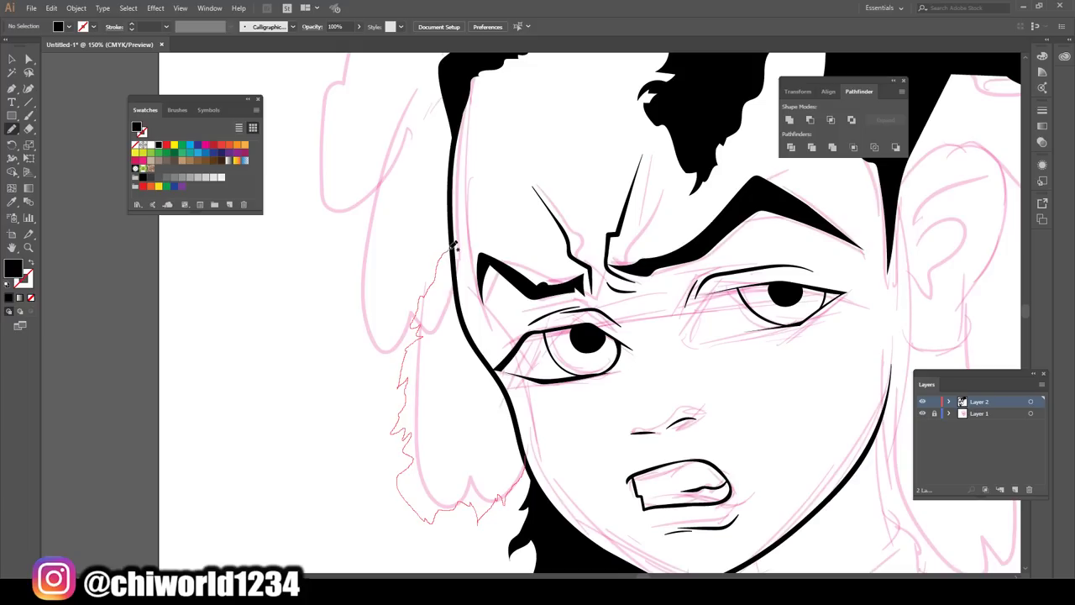
{"action": "mouse_move", "coordinate": [482, 344]}
{"action": "left_mouse_down"}
{"action": "mouse_move", "coordinate": [521, 425]}
{"action": "mouse_move", "coordinate": [534, 505]}
{"action": "left_mouse_up"}
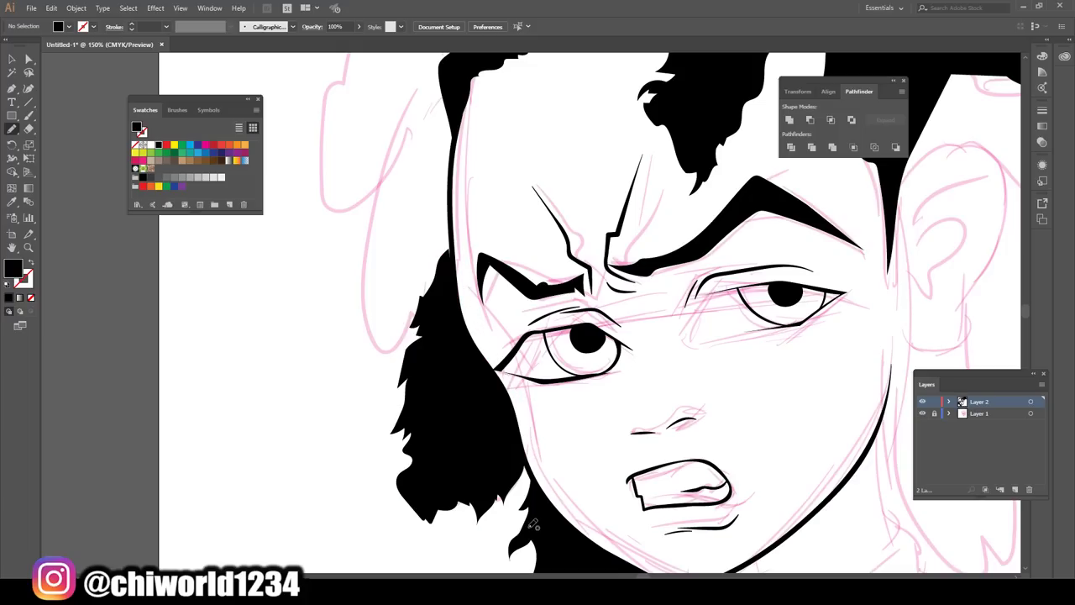
Outline black hair down the left side of the head
{"action": "key", "text": "ctrl+minus"}
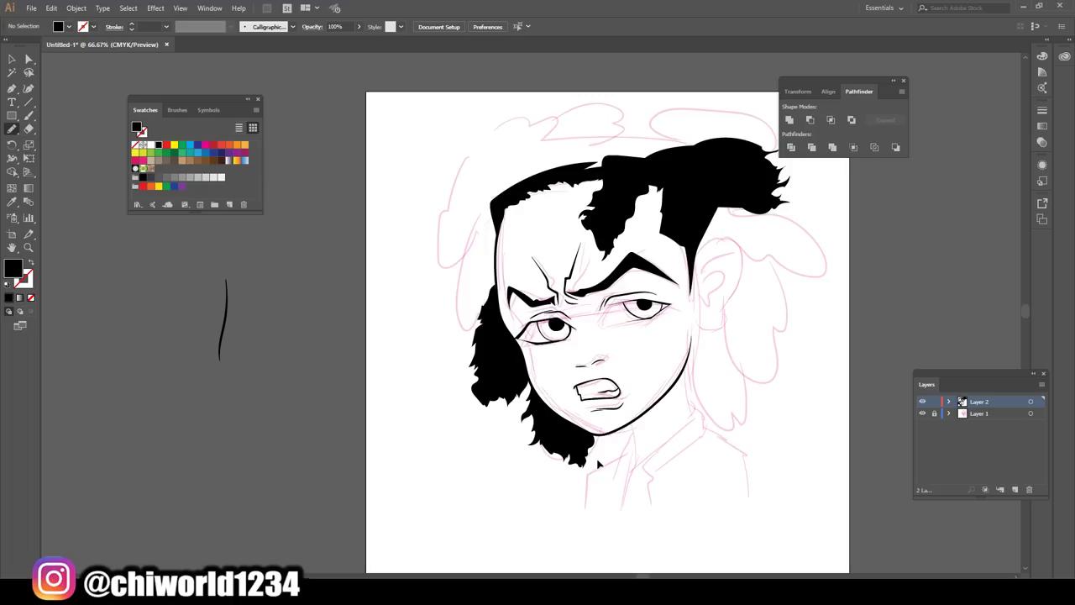
{"action": "scroll", "coordinate": [669, 422], "scroll_direction": "right", "scroll_amount": 2}
{"action": "scroll", "coordinate": [669, 421], "scroll_direction": "right", "scroll_amount": 3}
{"action": "scroll", "coordinate": [669, 422], "scroll_direction": "up", "scroll_amount": 1}
{"action": "scroll", "coordinate": [668, 421], "scroll_direction": "up", "scroll_amount": 2}
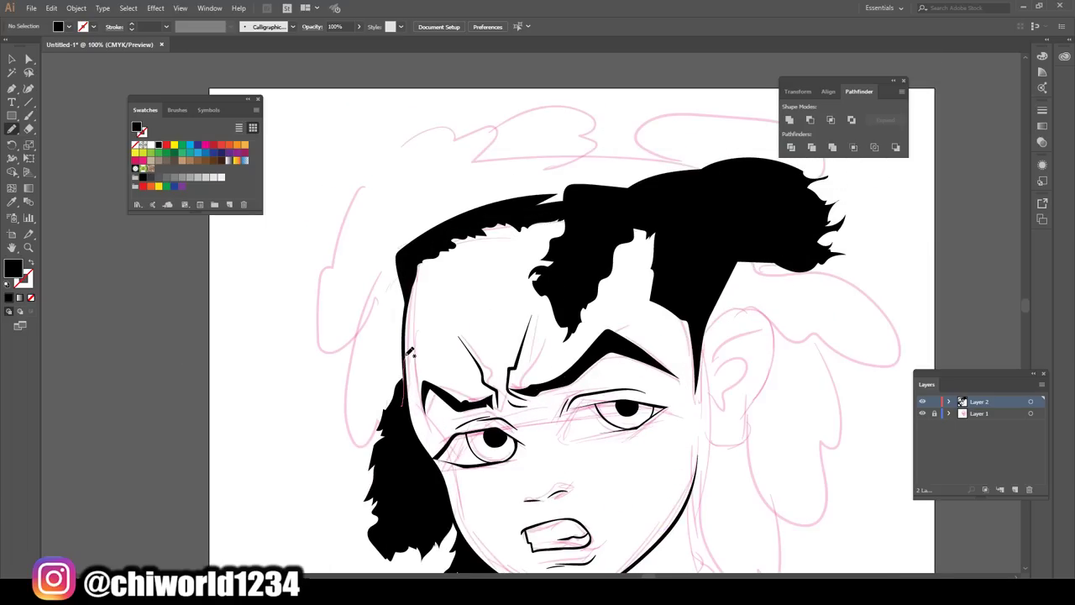
{"action": "mouse_move", "coordinate": [412, 249]}
{"action": "left_mouse_down"}
{"action": "mouse_move", "coordinate": [322, 423]}
{"action": "mouse_move", "coordinate": [386, 393]}
{"action": "mouse_move", "coordinate": [298, 393]}
{"action": "mouse_move", "coordinate": [309, 312]}
{"action": "mouse_move", "coordinate": [364, 215]}
{"action": "mouse_move", "coordinate": [462, 158]}
{"action": "mouse_move", "coordinate": [593, 144]}
{"action": "mouse_move", "coordinate": [644, 159]}
{"action": "mouse_move", "coordinate": [694, 231]}
{"action": "mouse_move", "coordinate": [432, 279]}
{"action": "mouse_move", "coordinate": [378, 389]}
{"action": "left_mouse_up"}
{"action": "scroll", "coordinate": [304, 340], "scroll_direction": "up", "scroll_amount": 1}
{"action": "scroll", "coordinate": [418, 500], "scroll_direction": "down", "scroll_amount": 2}
{"action": "scroll", "coordinate": [602, 485], "scroll_direction": "down", "scroll_amount": 2}
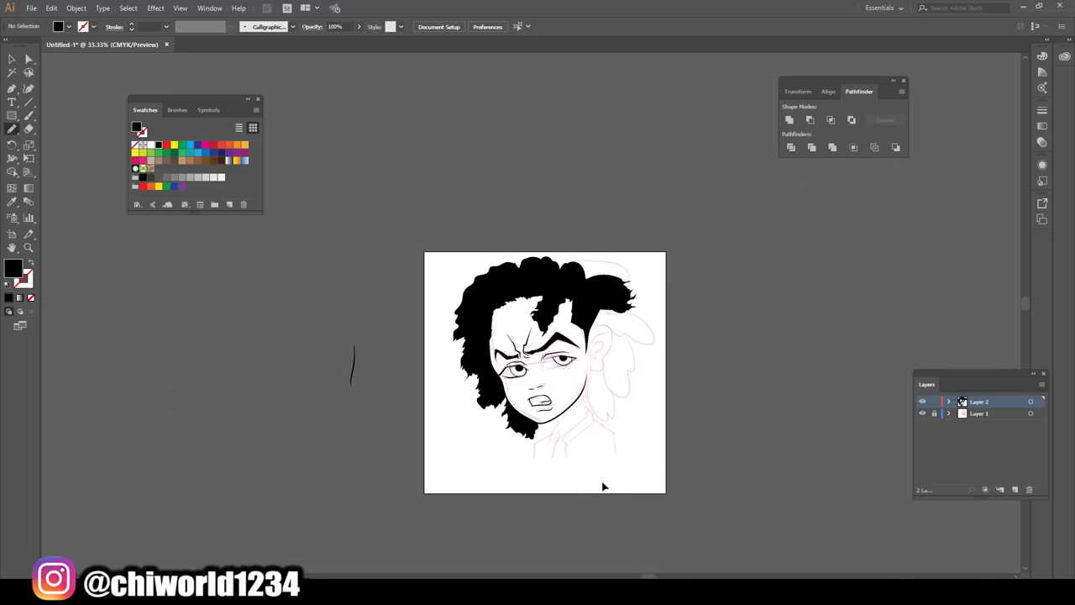
{"action": "scroll", "coordinate": [610, 462], "scroll_direction": "up", "scroll_amount": 2}
{"action": "scroll", "coordinate": [610, 460], "scroll_direction": "down", "scroll_amount": 1}
{"action": "scroll", "coordinate": [586, 233], "scroll_direction": "up", "scroll_amount": 1}
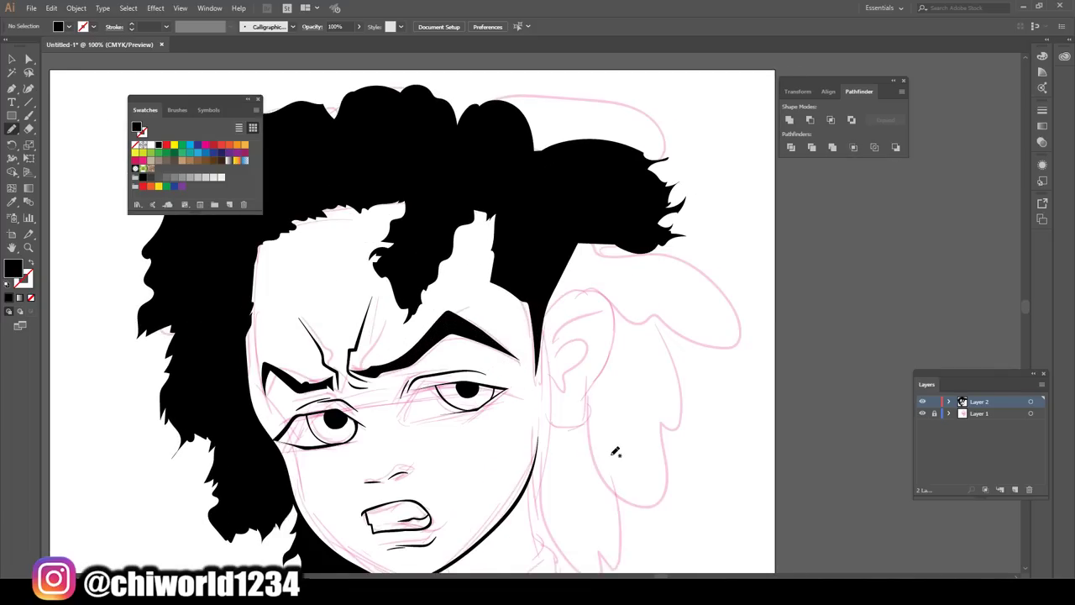
Draw black dreadlock shapes along the top-right edge, behind the ear and down the right side
{"action": "mouse_move", "coordinate": [582, 200]}
{"action": "left_mouse_down"}
{"action": "mouse_move", "coordinate": [662, 186]}
{"action": "mouse_move", "coordinate": [701, 159]}
{"action": "mouse_move", "coordinate": [595, 116]}
{"action": "mouse_move", "coordinate": [464, 132]}
{"action": "mouse_move", "coordinate": [492, 180]}
{"action": "mouse_move", "coordinate": [531, 207]}
{"action": "left_mouse_up"}
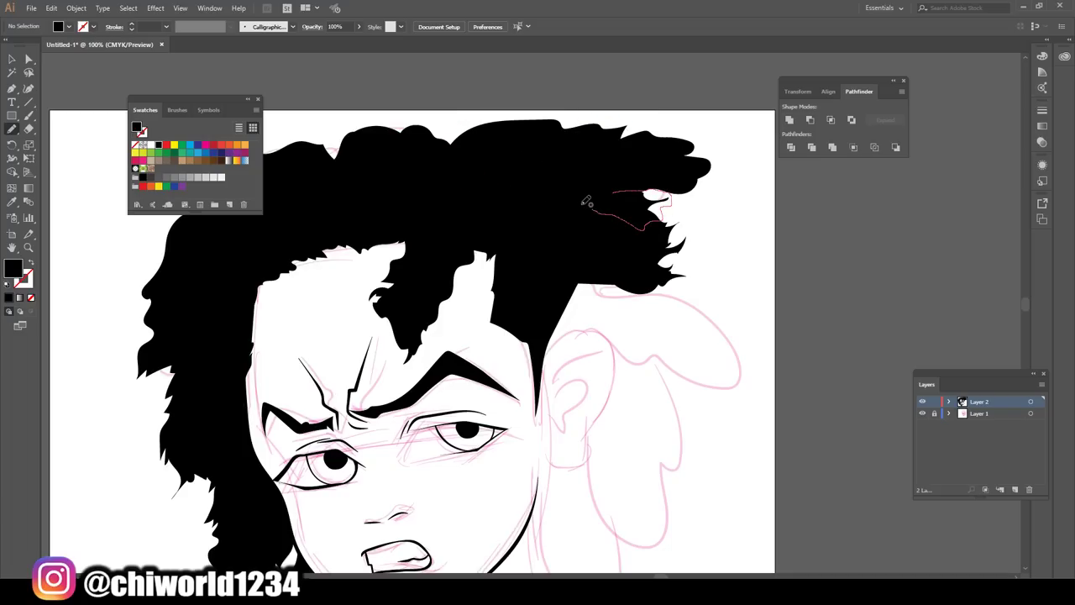
{"action": "scroll", "coordinate": [579, 245], "scroll_direction": "down", "scroll_amount": 1}
{"action": "mouse_move", "coordinate": [626, 223]}
{"action": "left_mouse_down"}
{"action": "mouse_move", "coordinate": [721, 272]}
{"action": "mouse_move", "coordinate": [742, 340]}
{"action": "mouse_move", "coordinate": [709, 382]}
{"action": "mouse_move", "coordinate": [605, 318]}
{"action": "mouse_move", "coordinate": [550, 262]}
{"action": "mouse_move", "coordinate": [611, 206]}
{"action": "left_mouse_up"}
{"action": "scroll", "coordinate": [564, 294], "scroll_direction": "down", "scroll_amount": 2}
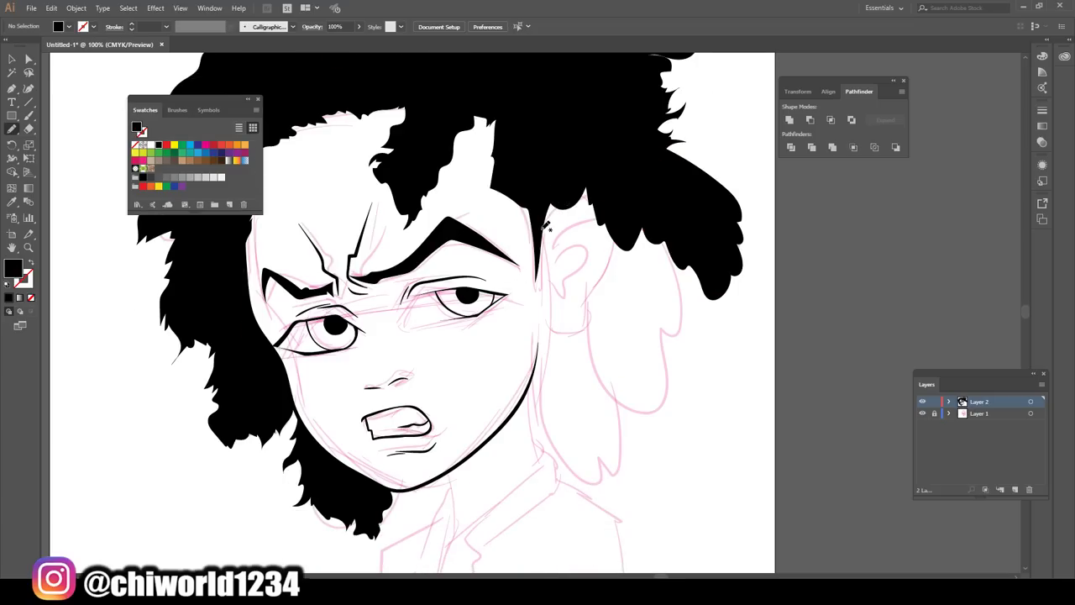
{"action": "mouse_move", "coordinate": [551, 214]}
{"action": "left_mouse_down"}
{"action": "mouse_move", "coordinate": [603, 192]}
{"action": "mouse_move", "coordinate": [624, 239]}
{"action": "left_mouse_up"}
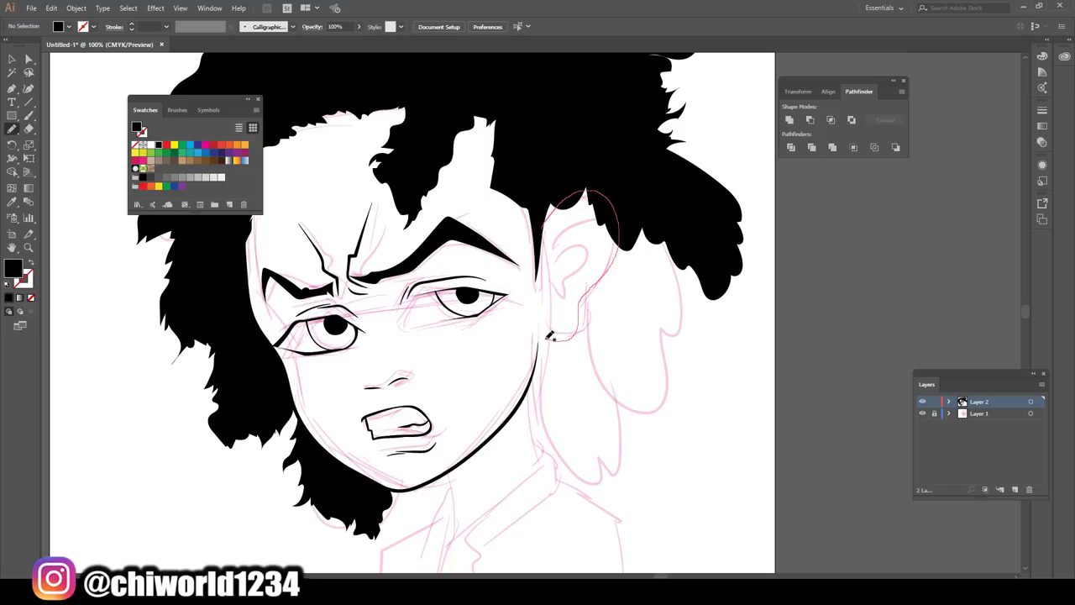
{"action": "mouse_move", "coordinate": [548, 348]}
{"action": "left_mouse_down"}
{"action": "mouse_move", "coordinate": [609, 387]}
{"action": "mouse_move", "coordinate": [660, 193]}
{"action": "mouse_move", "coordinate": [541, 164]}
{"action": "mouse_move", "coordinate": [534, 269]}
{"action": "left_mouse_up"}
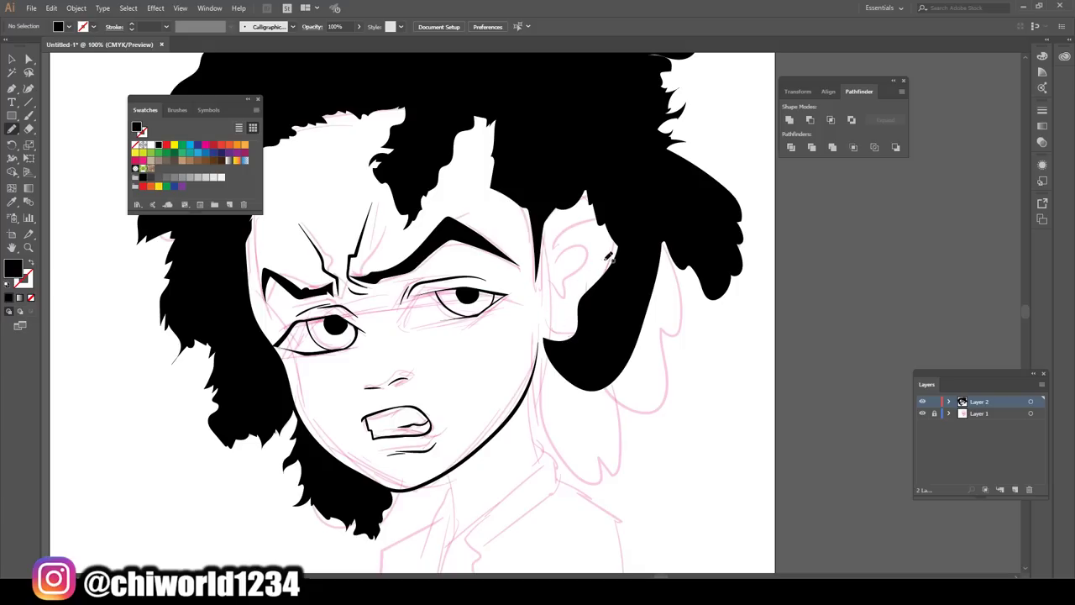
{"action": "mouse_move", "coordinate": [647, 216]}
{"action": "left_mouse_down"}
{"action": "mouse_move", "coordinate": [662, 231]}
{"action": "mouse_move", "coordinate": [686, 319]}
{"action": "mouse_move", "coordinate": [654, 462]}
{"action": "left_mouse_up"}
{"action": "mouse_move", "coordinate": [622, 415]}
{"action": "left_mouse_down"}
{"action": "mouse_move", "coordinate": [612, 353]}
{"action": "mouse_move", "coordinate": [591, 478]}
{"action": "mouse_move", "coordinate": [538, 501]}
{"action": "mouse_move", "coordinate": [527, 420]}
{"action": "mouse_move", "coordinate": [539, 383]}
{"action": "mouse_move", "coordinate": [559, 349]}
{"action": "mouse_move", "coordinate": [592, 355]}
{"action": "left_mouse_up"}
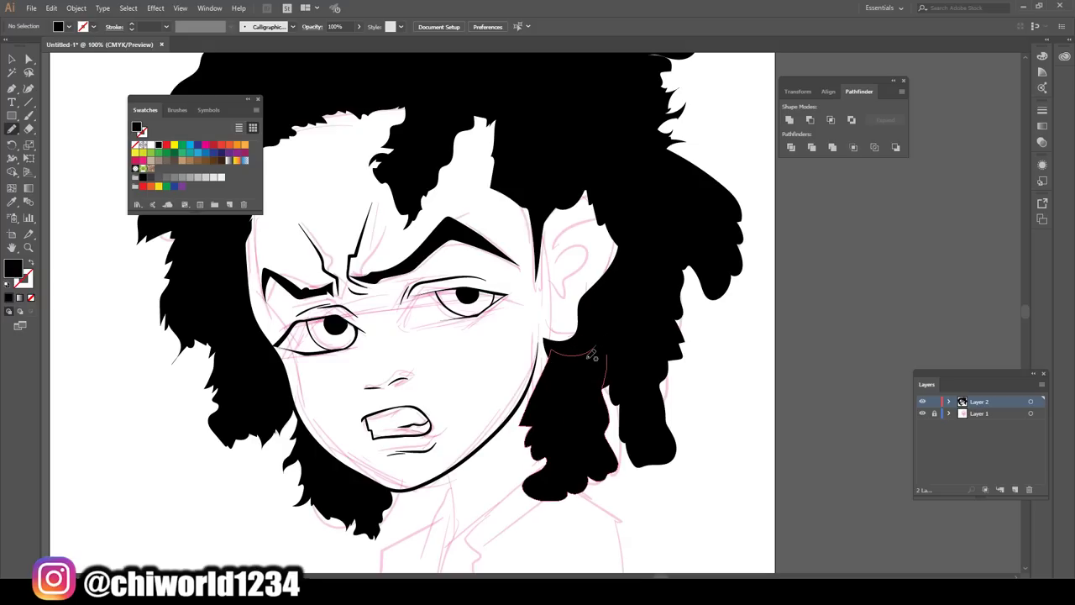
{"action": "key", "text": "ctrl+minus"}
{"action": "key", "text": "ctrl+minus"}
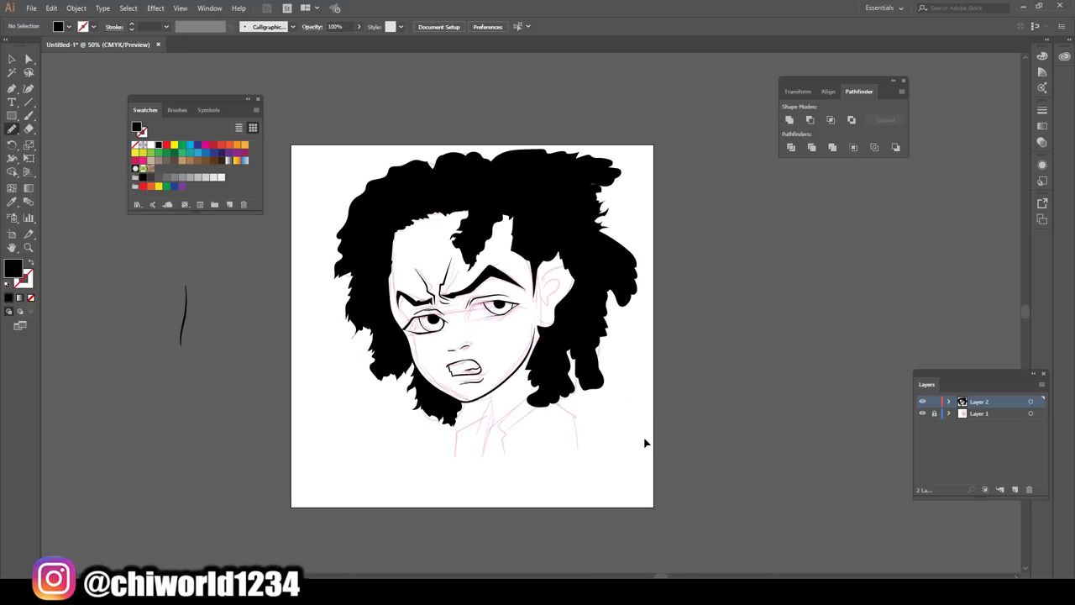
Paintbrush the right ear's outer contour and inner-ear curls in black
{"action": "key", "text": "ctrl+plus"}
{"action": "key", "text": "ctrl+plus"}
{"action": "key", "text": "ctrl+plus"}
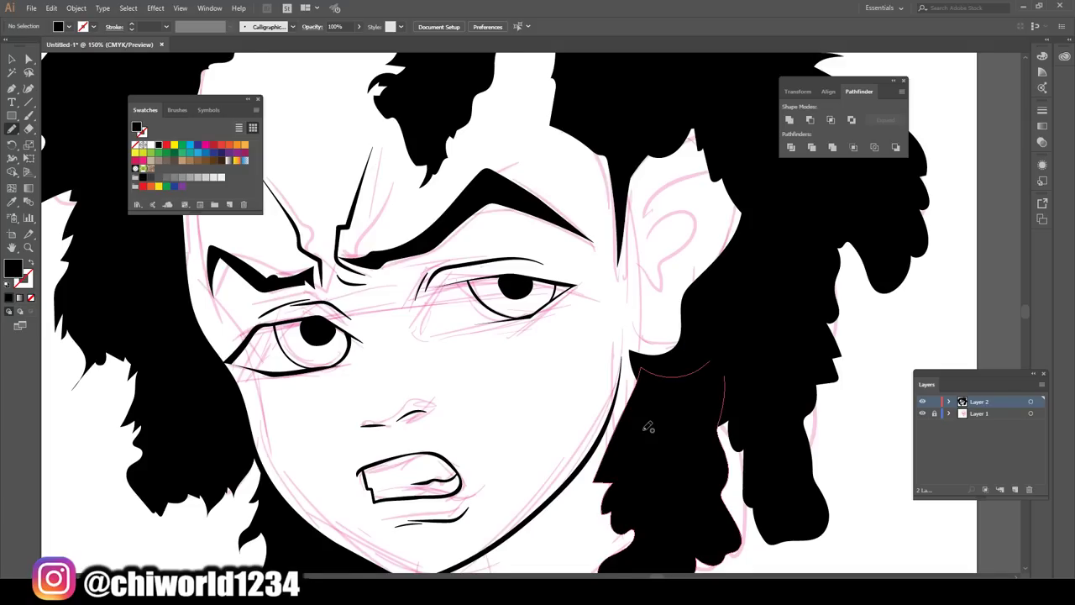
{"action": "mouse_move", "coordinate": [694, 302]}
{"action": "left_mouse_down"}
{"action": "mouse_move", "coordinate": [728, 252]}
{"action": "mouse_move", "coordinate": [729, 177]}
{"action": "mouse_move", "coordinate": [684, 153]}
{"action": "mouse_move", "coordinate": [625, 205]}
{"action": "mouse_move", "coordinate": [643, 132]}
{"action": "mouse_move", "coordinate": [772, 269]}
{"action": "mouse_move", "coordinate": [718, 336]}
{"action": "left_mouse_up"}
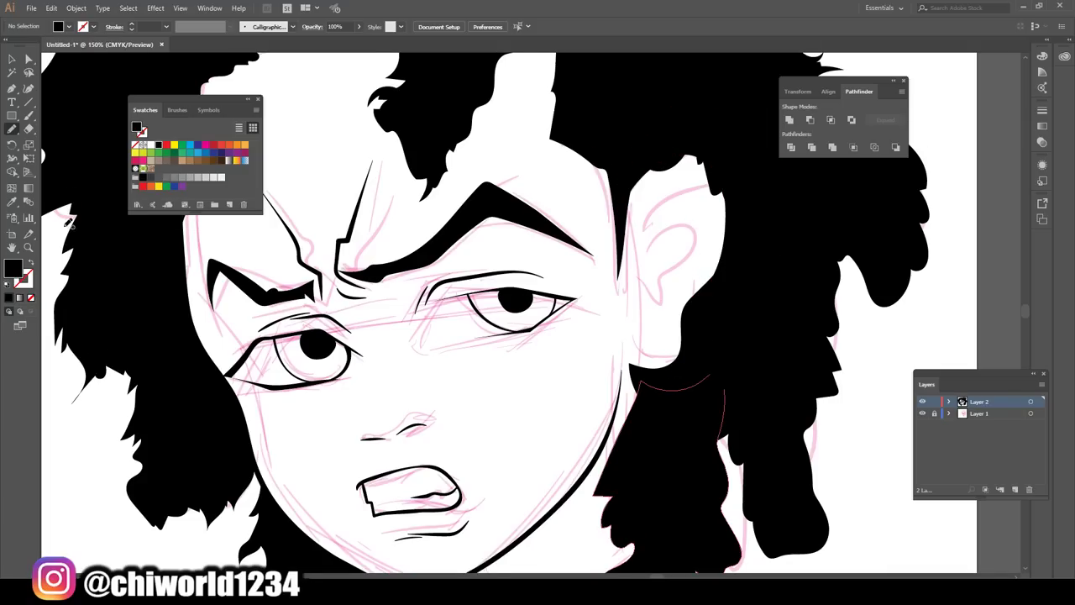
{"action": "left_click", "coordinate": [28, 116]}
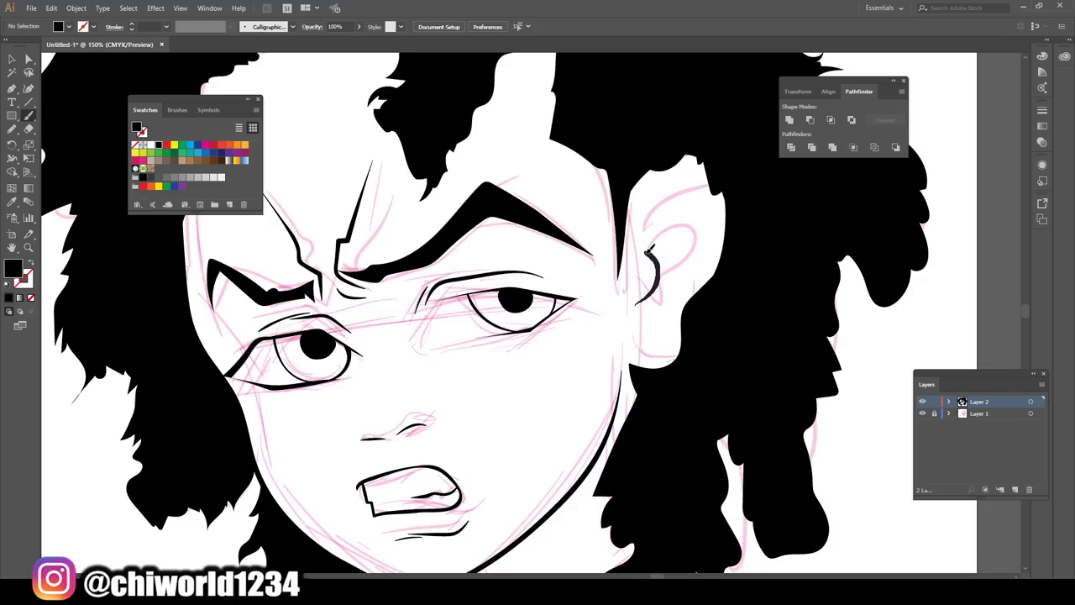
{"action": "mouse_move", "coordinate": [643, 237]}
{"action": "left_mouse_down"}
{"action": "mouse_move", "coordinate": [648, 198]}
{"action": "mouse_move", "coordinate": [687, 173]}
{"action": "mouse_move", "coordinate": [714, 195]}
{"action": "mouse_move", "coordinate": [668, 192]}
{"action": "mouse_move", "coordinate": [700, 227]}
{"action": "mouse_move", "coordinate": [691, 258]}
{"action": "mouse_move", "coordinate": [661, 311]}
{"action": "mouse_move", "coordinate": [632, 321]}
{"action": "left_mouse_up"}
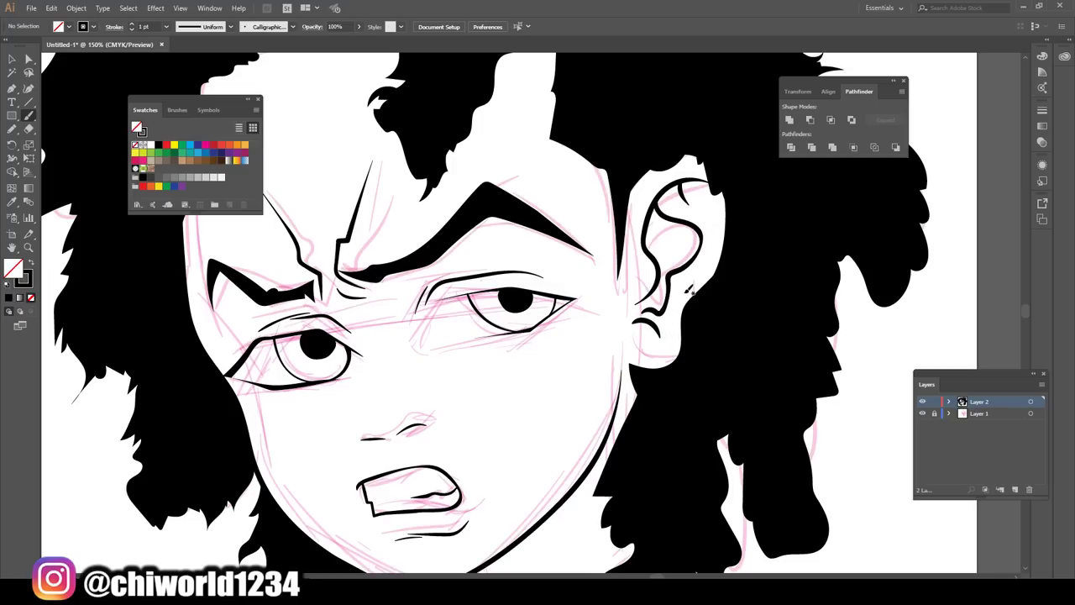
{"action": "left_click_drag", "start_coordinate": [699, 278], "coordinate": [715, 198]}
{"action": "key", "text": "ctrl+minus"}
{"action": "key", "text": "ctrl+minus"}
{"action": "key", "text": "ctrl+minus"}
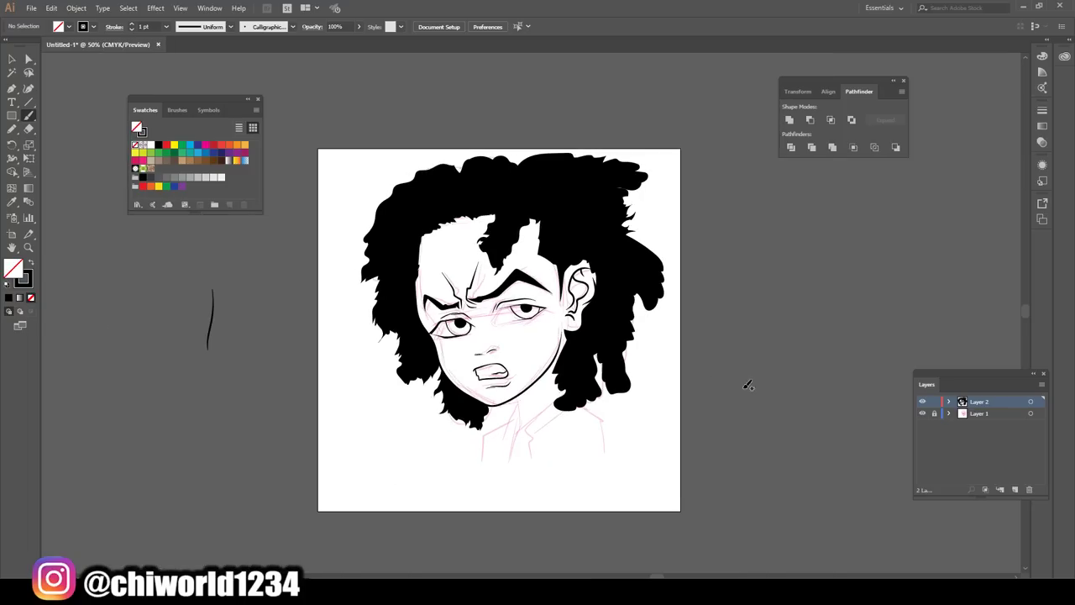
Paintbrush short crease lines under the right and left eyes
{"action": "left_click", "coordinate": [919, 414]}
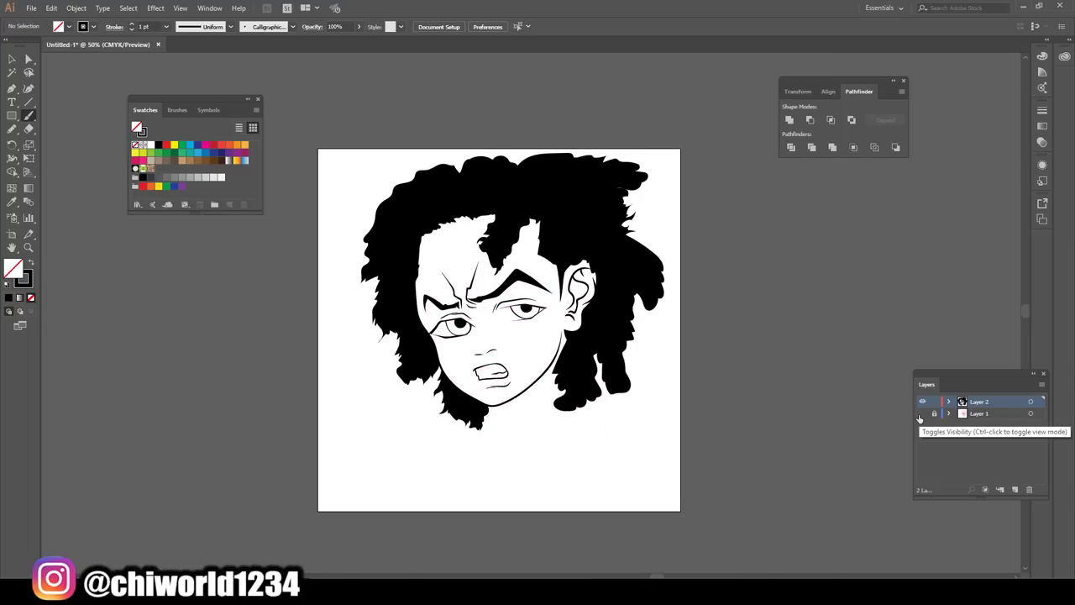
{"action": "key", "text": "ctrl+plus"}
{"action": "key", "text": "ctrl+plus"}
{"action": "key", "text": "ctrl+plus"}
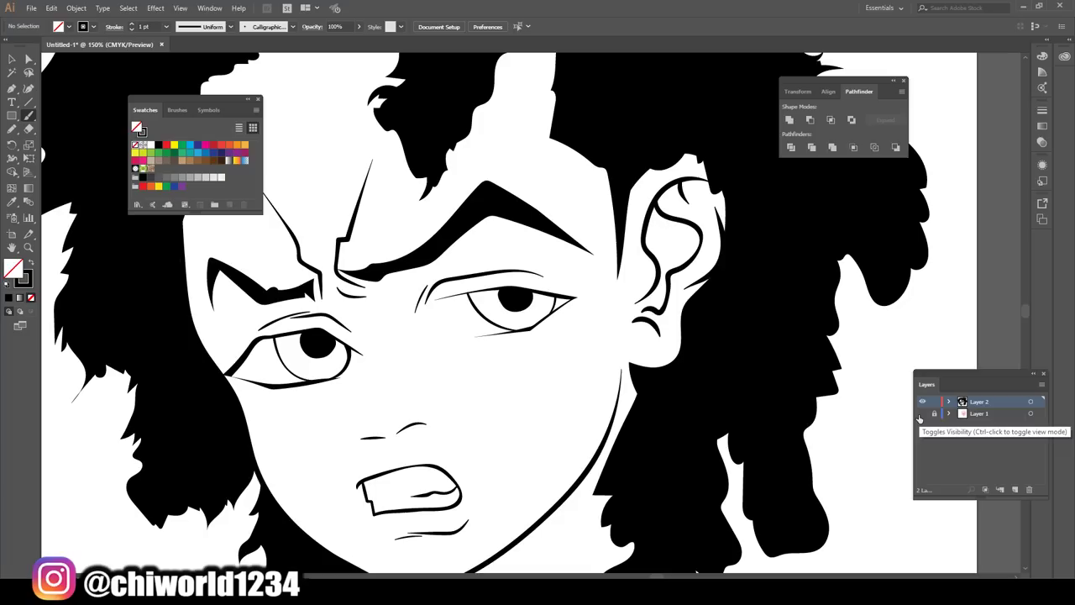
{"action": "key", "text": "ctrl+plus"}
{"action": "left_click", "coordinate": [920, 414]}
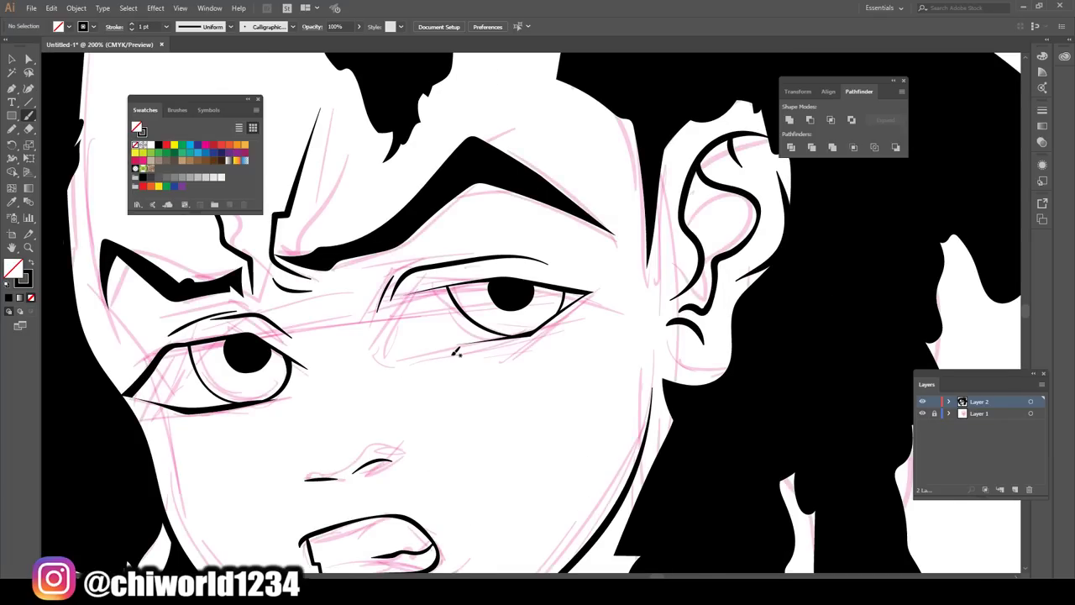
{"action": "left_click_drag", "start_coordinate": [499, 346], "coordinate": [472, 349]}
{"action": "left_click_drag", "start_coordinate": [255, 406], "coordinate": [208, 420]}
Draw a neck line below the chin and hide the pink sketch layer
{"action": "key", "text": "ctrl+minus"}
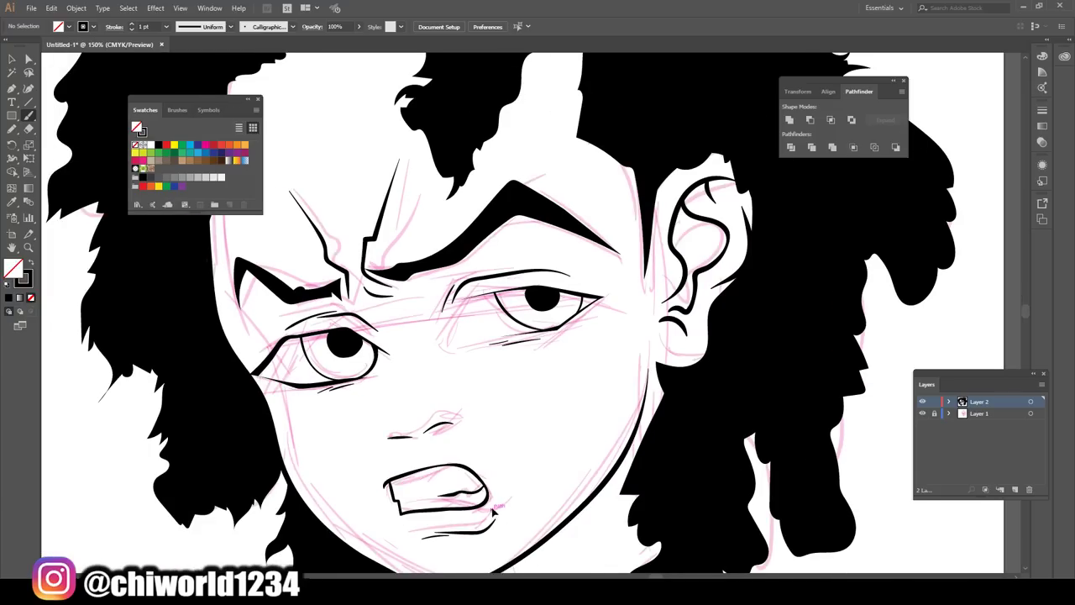
{"action": "scroll", "coordinate": [504, 487], "scroll_direction": "down", "scroll_amount": 5}
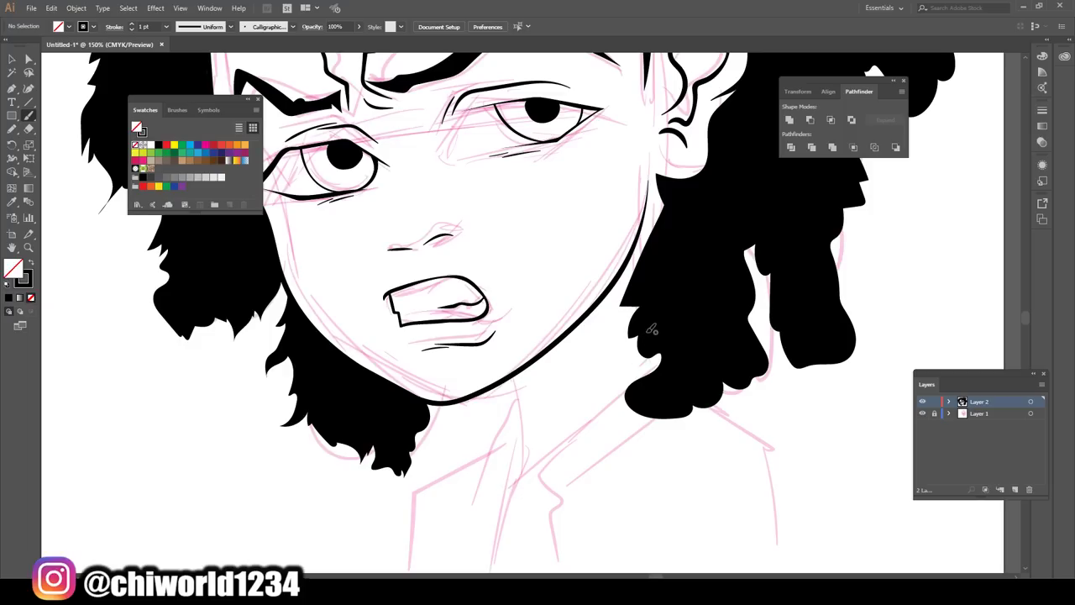
{"action": "mouse_move", "coordinate": [651, 330]}
{"action": "left_mouse_down"}
{"action": "mouse_move", "coordinate": [648, 367]}
{"action": "mouse_move", "coordinate": [534, 453]}
{"action": "mouse_move", "coordinate": [528, 414]}
{"action": "mouse_move", "coordinate": [504, 380]}
{"action": "left_mouse_up"}
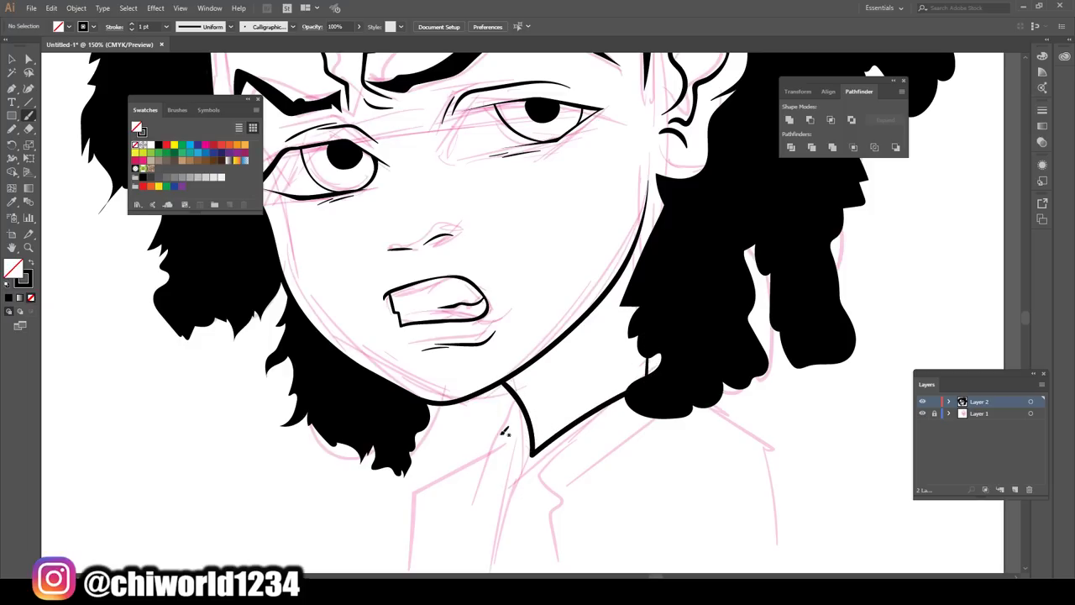
{"action": "key", "text": "ctrl+minus"}
{"action": "key", "text": "ctrl+minus"}
{"action": "key", "text": "ctrl+minus"}
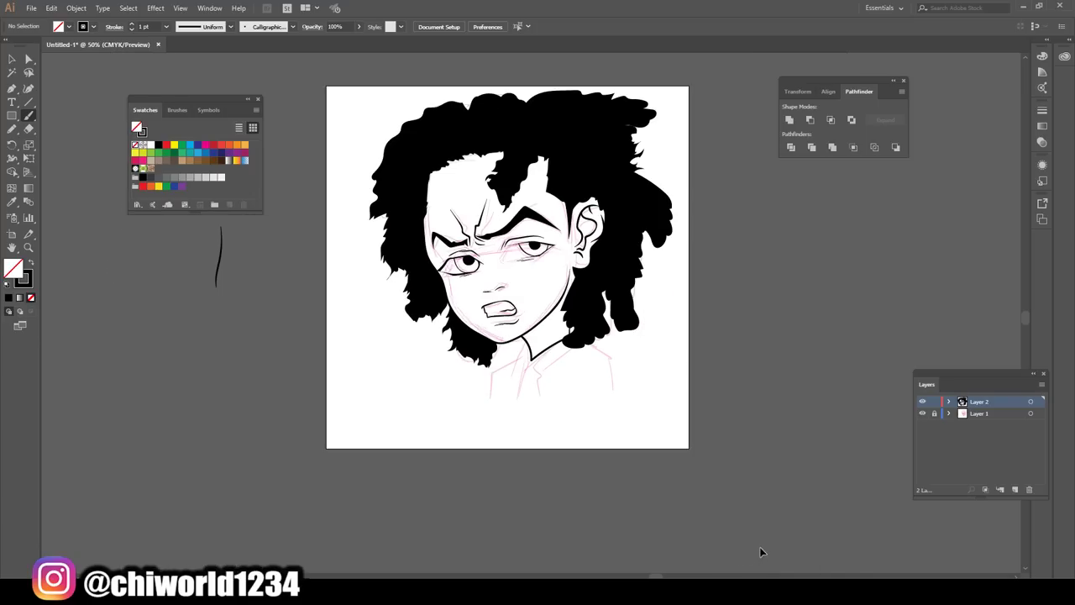
{"action": "left_click", "coordinate": [923, 413]}
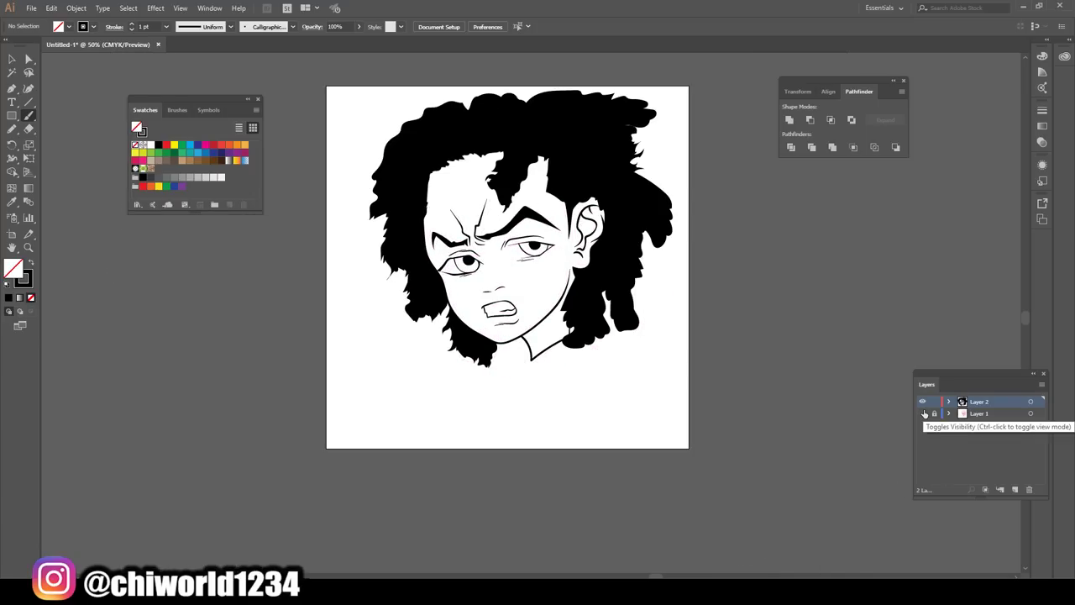
{"action": "key", "text": "ctrl+plus"}
{"action": "key", "text": "ctrl+plus"}
{"action": "key", "text": "ctrl+plus"}
{"action": "key", "text": "ctrl+plus"}
Undo the stray hair fill, then ink a line at the hair's lower edge and the neck
{"action": "scroll", "coordinate": [778, 448], "scroll_direction": "down", "scroll_amount": 3}
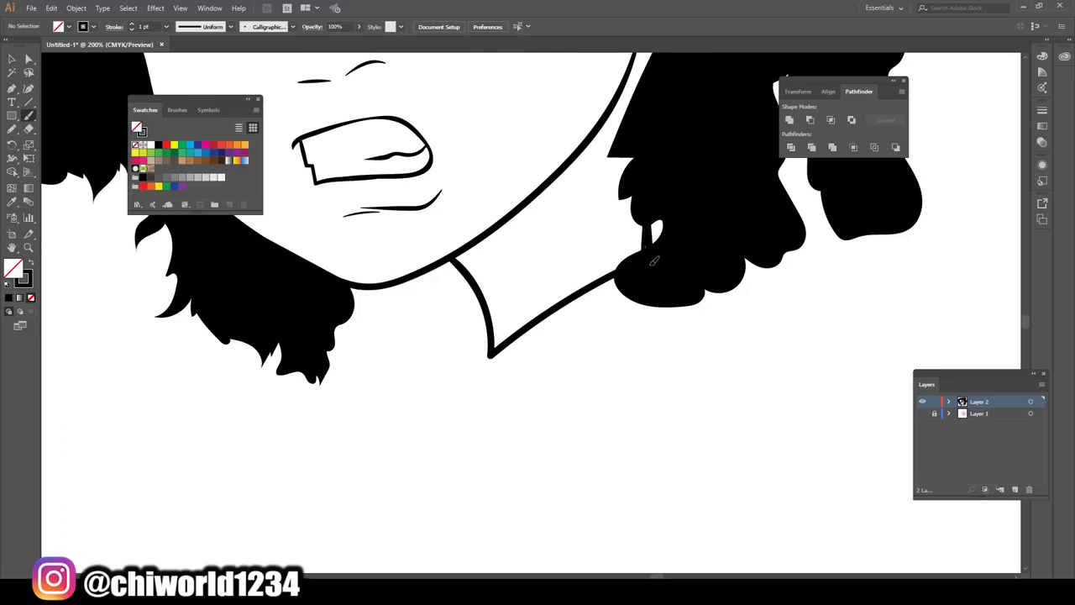
{"action": "left_click_drag", "start_coordinate": [636, 168], "coordinate": [643, 252]}
{"action": "key", "text": "ctrl+z"}
{"action": "key", "text": "ctrl+z"}
{"action": "key", "text": "ctrl+z"}
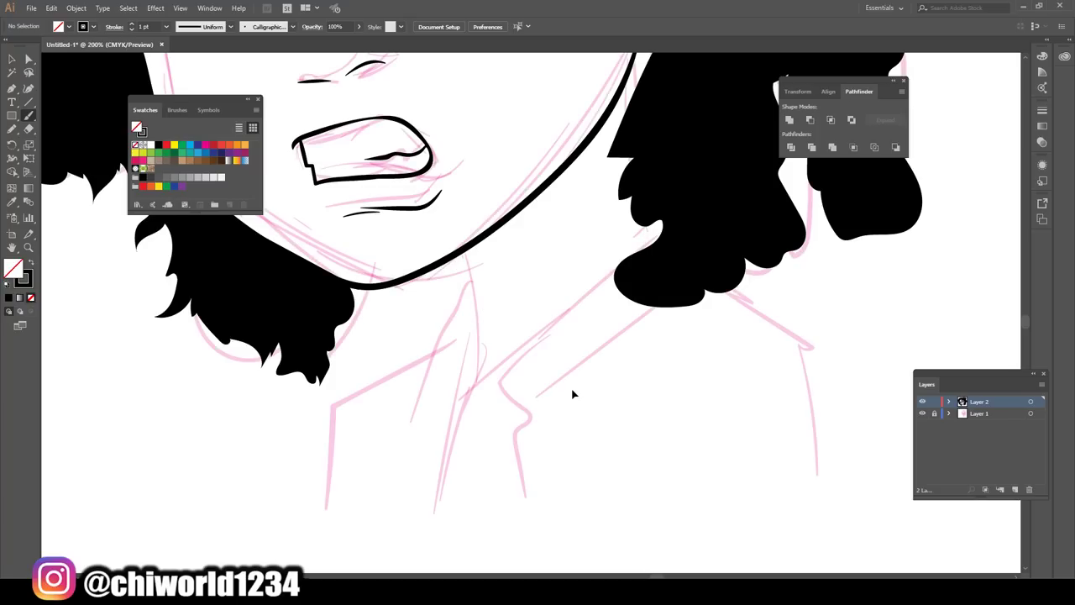
{"action": "mouse_move", "coordinate": [647, 145]}
{"action": "left_mouse_down"}
{"action": "mouse_move", "coordinate": [641, 271]}
{"action": "mouse_move", "coordinate": [611, 313]}
{"action": "mouse_move", "coordinate": [523, 384]}
{"action": "mouse_move", "coordinate": [479, 363]}
{"action": "mouse_move", "coordinate": [483, 323]}
{"action": "mouse_move", "coordinate": [461, 250]}
{"action": "left_mouse_up"}
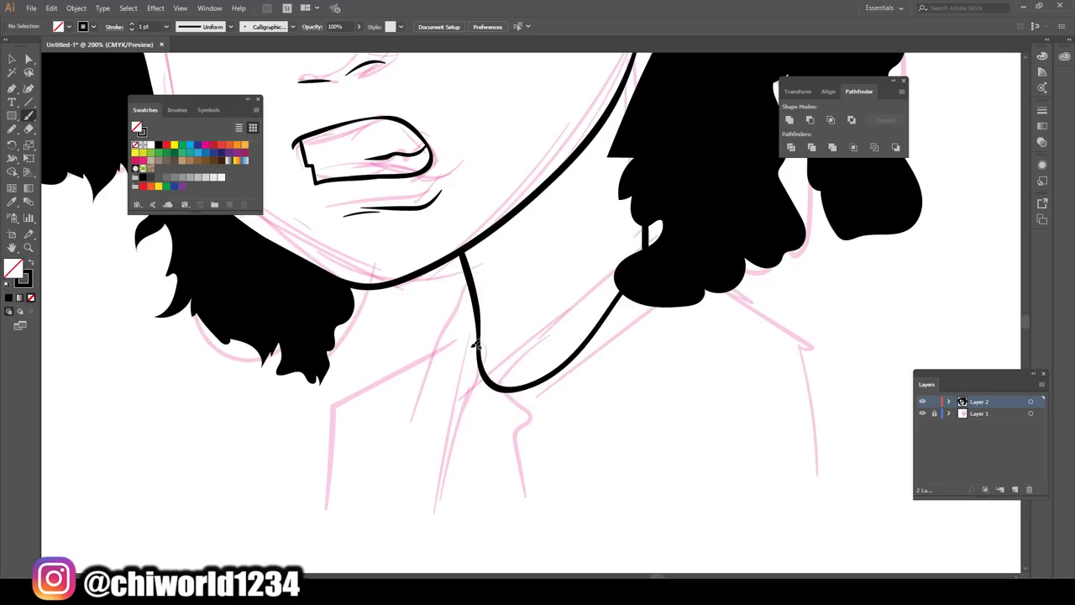
{"action": "mouse_move", "coordinate": [476, 318]}
{"action": "left_mouse_down"}
{"action": "mouse_move", "coordinate": [454, 407]}
{"action": "mouse_move", "coordinate": [525, 424]}
{"action": "mouse_move", "coordinate": [592, 369]}
{"action": "mouse_move", "coordinate": [648, 286]}
{"action": "left_mouse_up"}
{"action": "scroll", "coordinate": [470, 295], "scroll_direction": "down", "scroll_amount": 2}
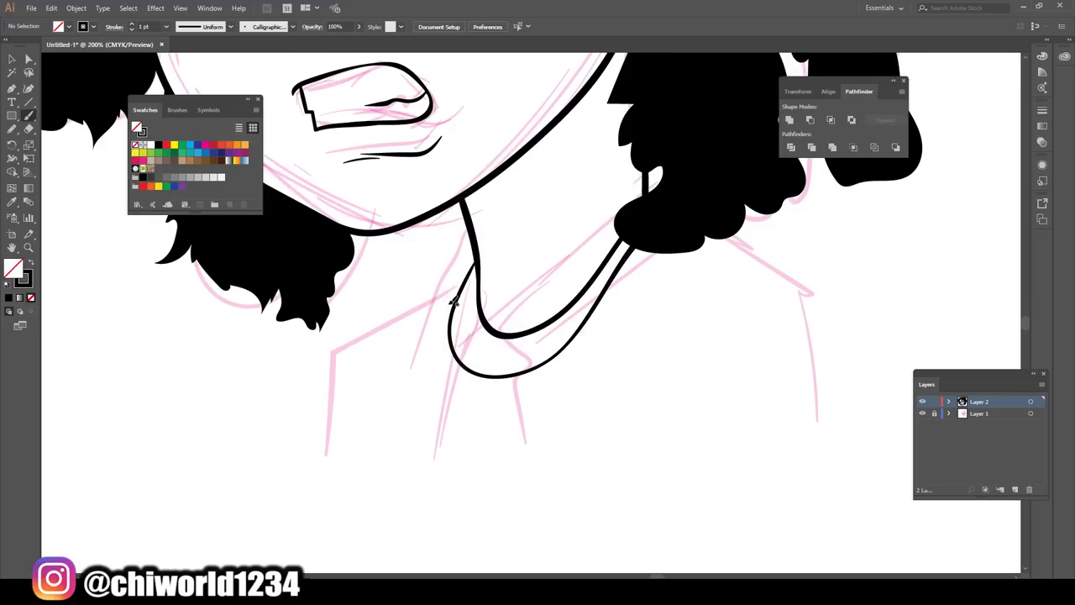
Ink both shoulder lines, two tapered shirt folds and a wavy dripping hem
{"action": "mouse_move", "coordinate": [476, 256]}
{"action": "left_mouse_down"}
{"action": "mouse_move", "coordinate": [395, 305]}
{"action": "mouse_move", "coordinate": [350, 365]}
{"action": "mouse_move", "coordinate": [326, 457]}
{"action": "left_mouse_up"}
{"action": "mouse_move", "coordinate": [663, 226]}
{"action": "left_mouse_down"}
{"action": "mouse_move", "coordinate": [731, 239]}
{"action": "mouse_move", "coordinate": [810, 332]}
{"action": "mouse_move", "coordinate": [833, 470]}
{"action": "left_mouse_up"}
{"action": "left_click_drag", "start_coordinate": [641, 315], "coordinate": [599, 486]}
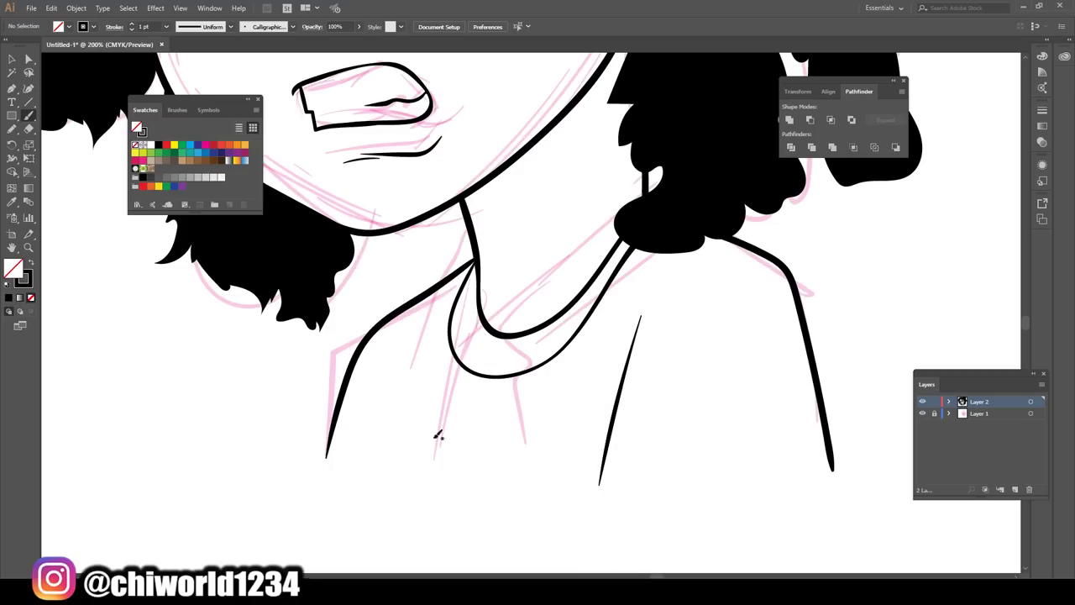
{"action": "left_click_drag", "start_coordinate": [418, 340], "coordinate": [376, 502]}
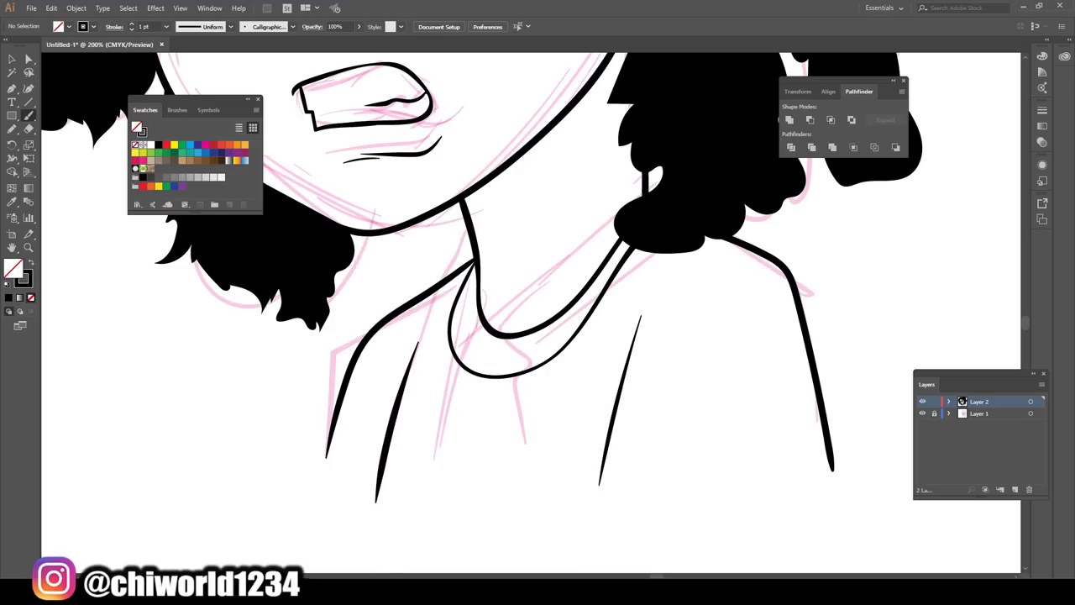
{"action": "scroll", "coordinate": [529, 529], "scroll_direction": "down", "scroll_amount": 2}
{"action": "scroll", "coordinate": [566, 499], "scroll_direction": "down", "scroll_amount": 3}
{"action": "scroll", "coordinate": [574, 496], "scroll_direction": "up", "scroll_amount": 4}
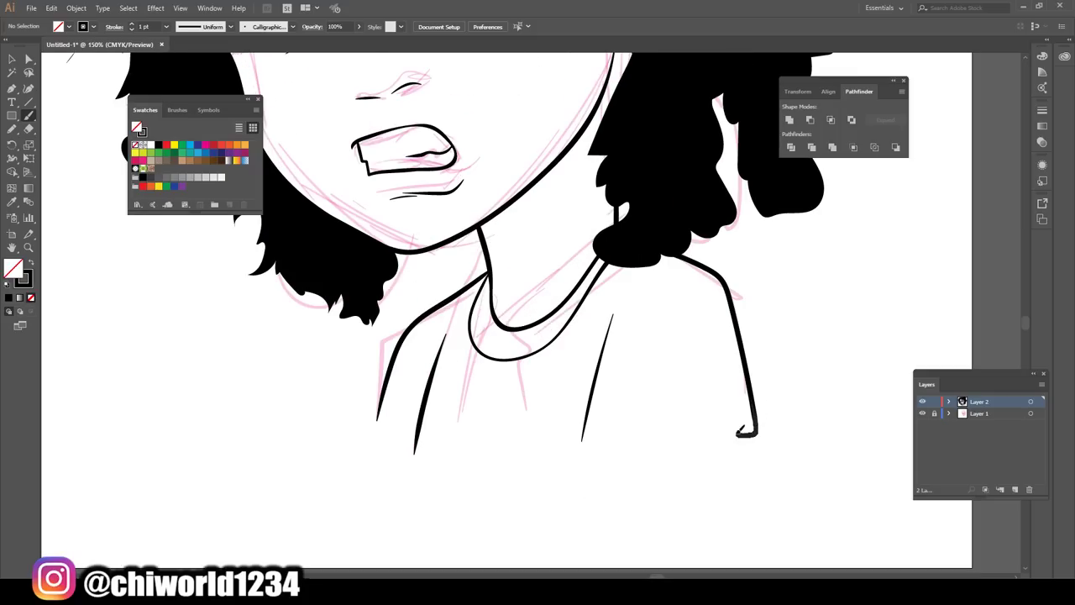
{"action": "mouse_move", "coordinate": [738, 433]}
{"action": "left_mouse_down"}
{"action": "mouse_move", "coordinate": [693, 443]}
{"action": "mouse_move", "coordinate": [665, 512]}
{"action": "mouse_move", "coordinate": [632, 464]}
{"action": "mouse_move", "coordinate": [594, 447]}
{"action": "mouse_move", "coordinate": [557, 446]}
{"action": "mouse_move", "coordinate": [504, 480]}
{"action": "mouse_move", "coordinate": [461, 446]}
{"action": "mouse_move", "coordinate": [361, 503]}
{"action": "mouse_move", "coordinate": [388, 440]}
{"action": "left_mouse_up"}
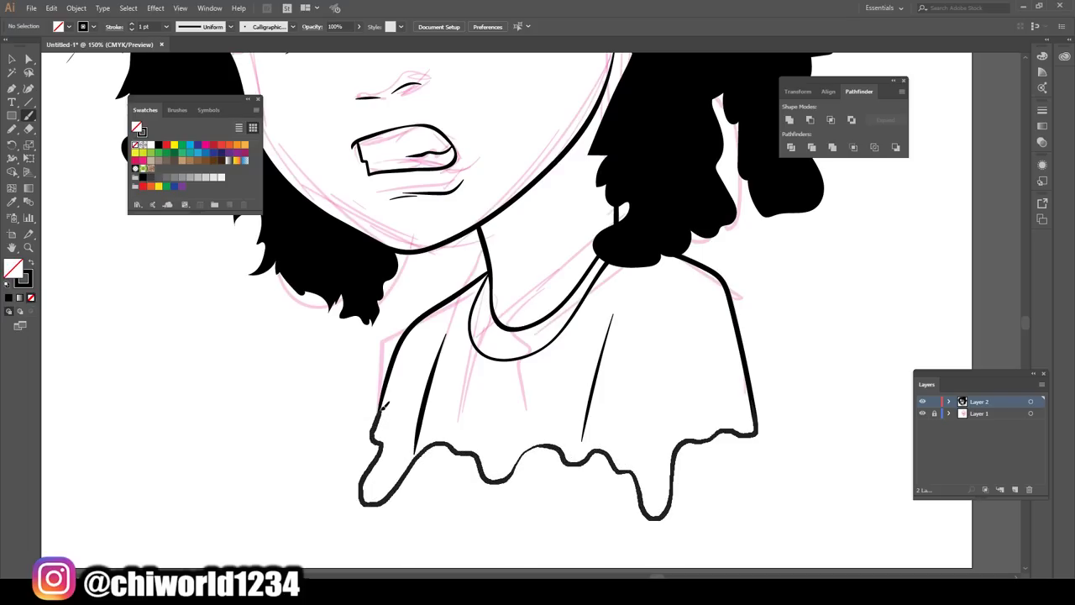
{"action": "left_click_drag", "start_coordinate": [386, 403], "coordinate": [383, 394]}
Hide the pink sketch layer and zoom back in to 100% on the face
{"action": "key", "text": "ctrl+minus"}
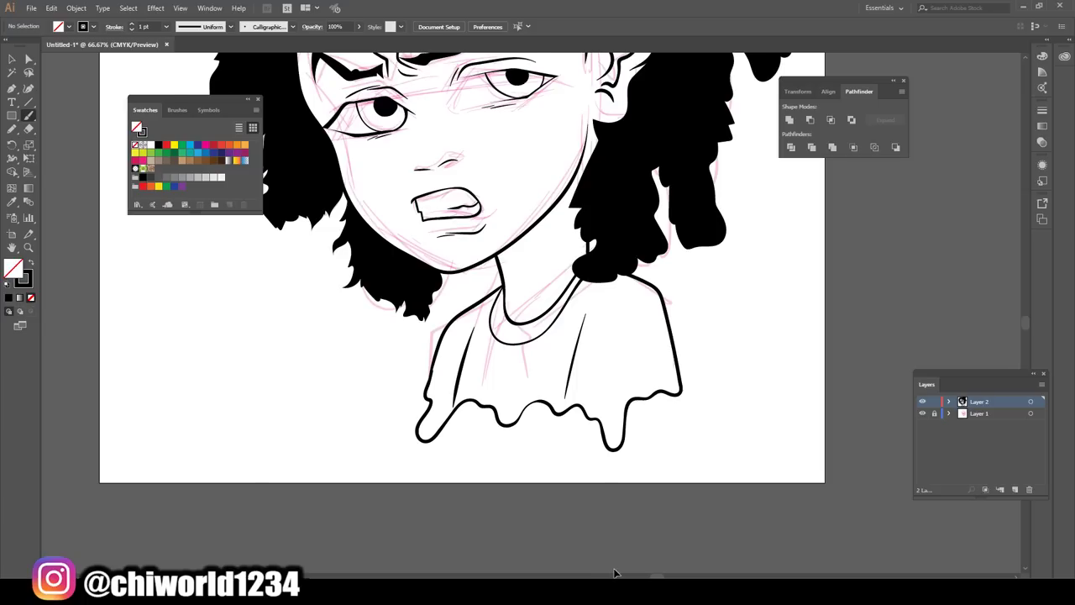
{"action": "key", "text": "ctrl+minus"}
{"action": "key", "text": "ctrl+minus"}
{"action": "scroll", "coordinate": [643, 461], "scroll_direction": "up", "scroll_amount": 2}
{"action": "scroll", "coordinate": [756, 437], "scroll_direction": "up", "scroll_amount": 2}
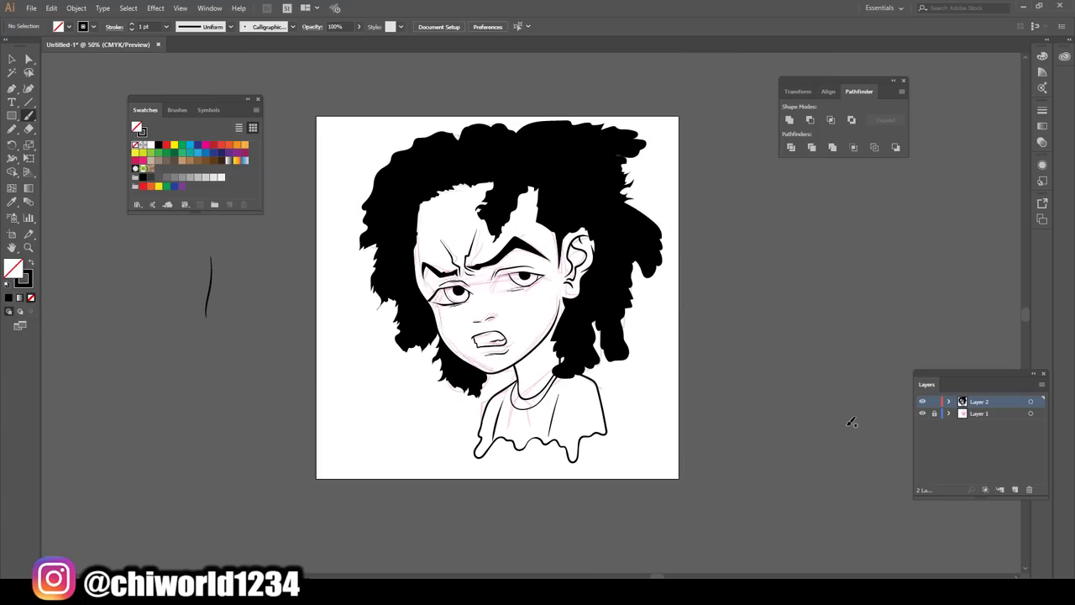
{"action": "left_click", "coordinate": [923, 413]}
{"action": "key", "text": "ctrl+plus"}
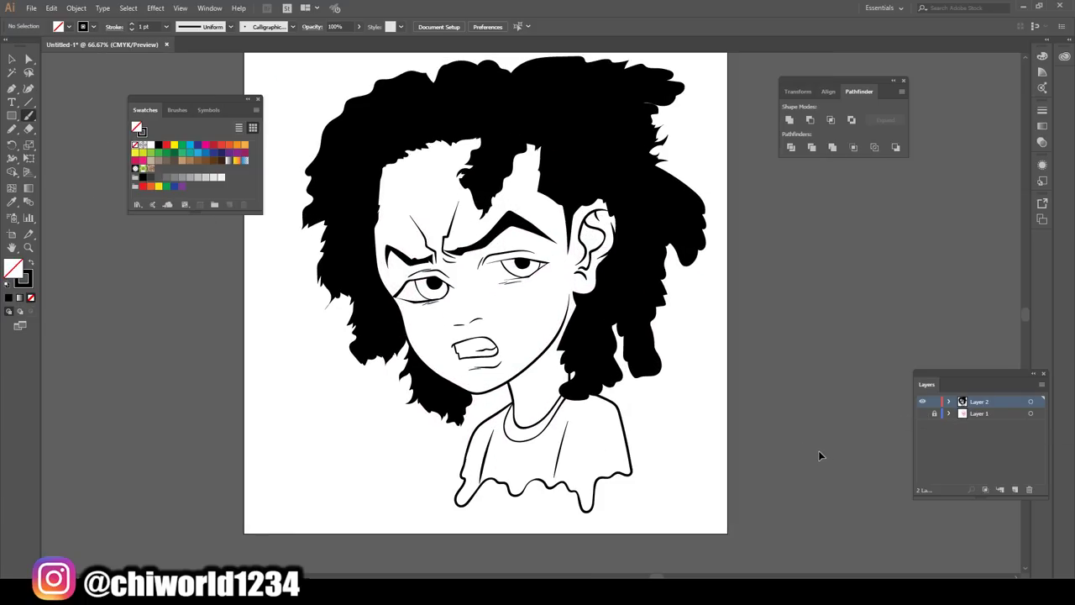
{"action": "scroll", "coordinate": [820, 455], "scroll_direction": "left", "scroll_amount": 2}
{"action": "scroll", "coordinate": [820, 455], "scroll_direction": "up", "scroll_amount": 1}
{"action": "key", "text": "ctrl+minus"}
{"action": "scroll", "coordinate": [821, 455], "scroll_direction": "left", "scroll_amount": 1}
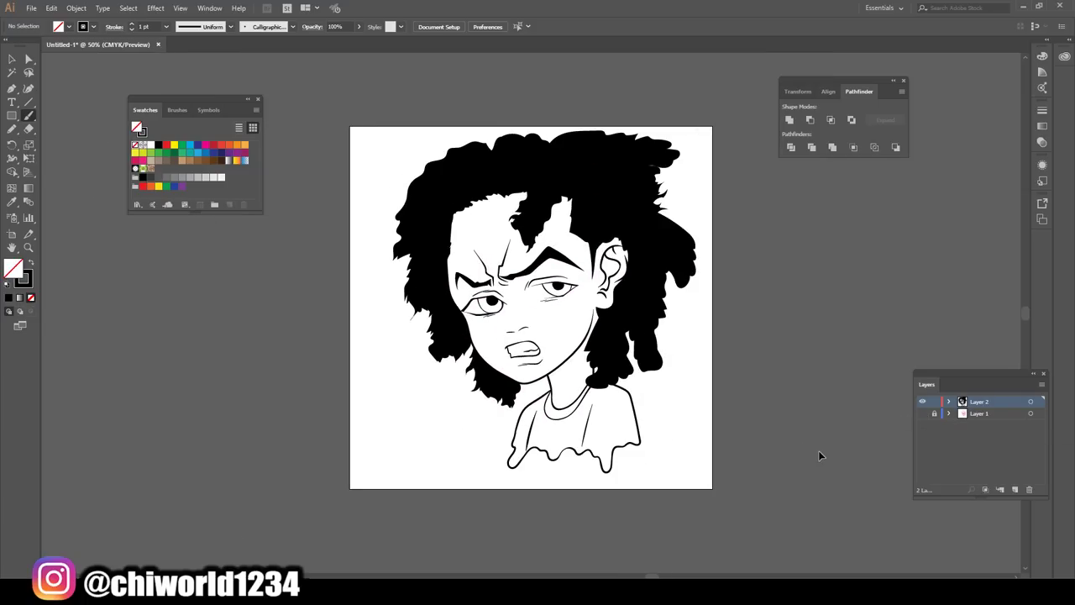
{"action": "scroll", "coordinate": [819, 453], "scroll_direction": "left", "scroll_amount": 1}
{"action": "scroll", "coordinate": [816, 454], "scroll_direction": "up", "scroll_amount": 1}
{"action": "scroll", "coordinate": [763, 410], "scroll_direction": "up", "scroll_amount": 1}
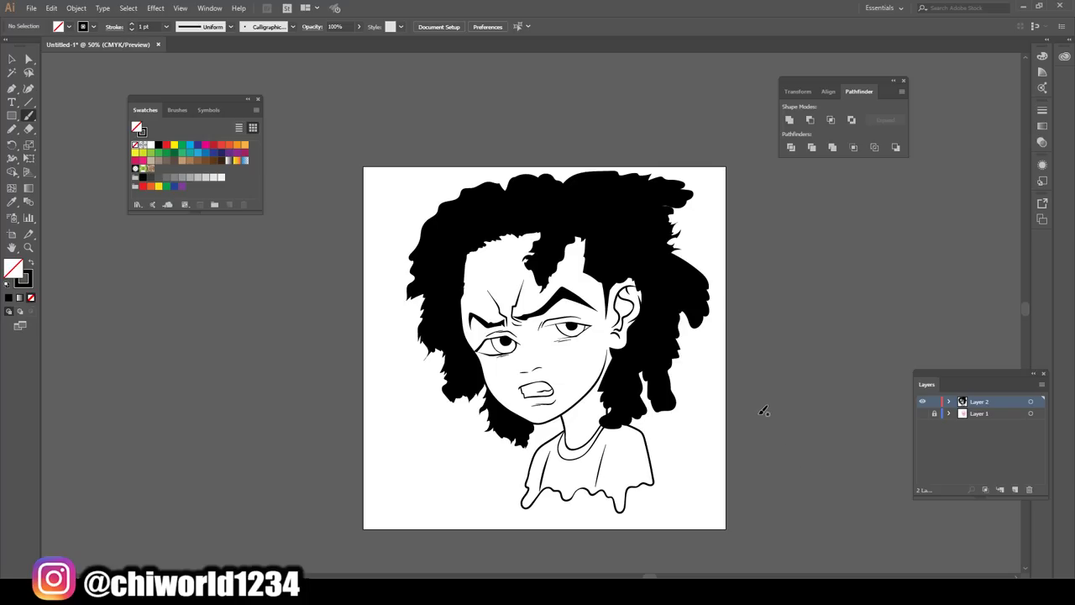
{"action": "key", "text": "ctrl+plus"}
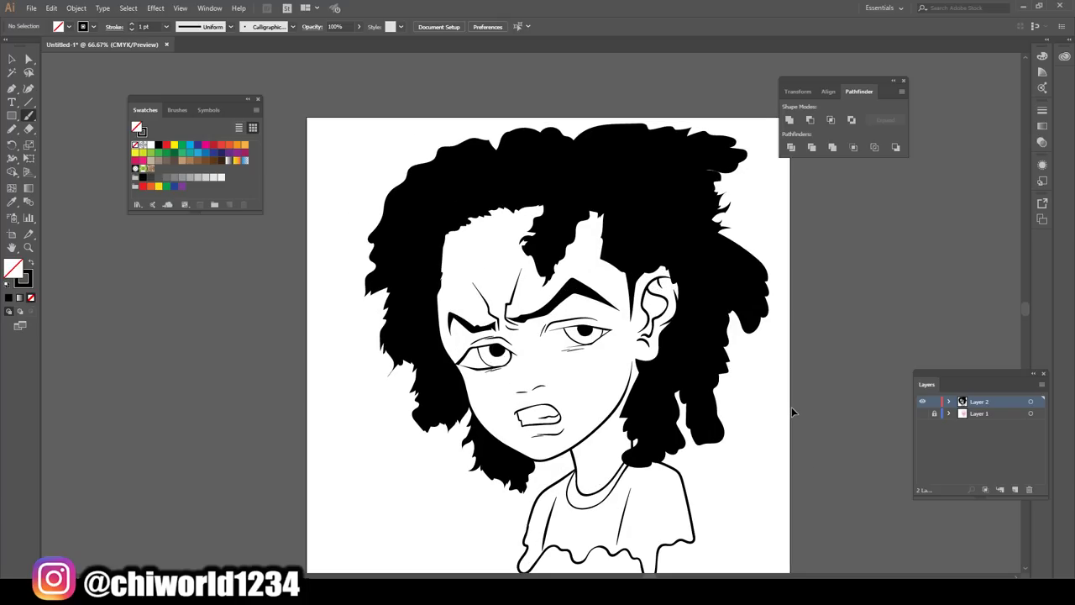
{"action": "key", "text": "ctrl+plus"}
{"action": "scroll", "coordinate": [796, 400], "scroll_direction": "down", "scroll_amount": 1}
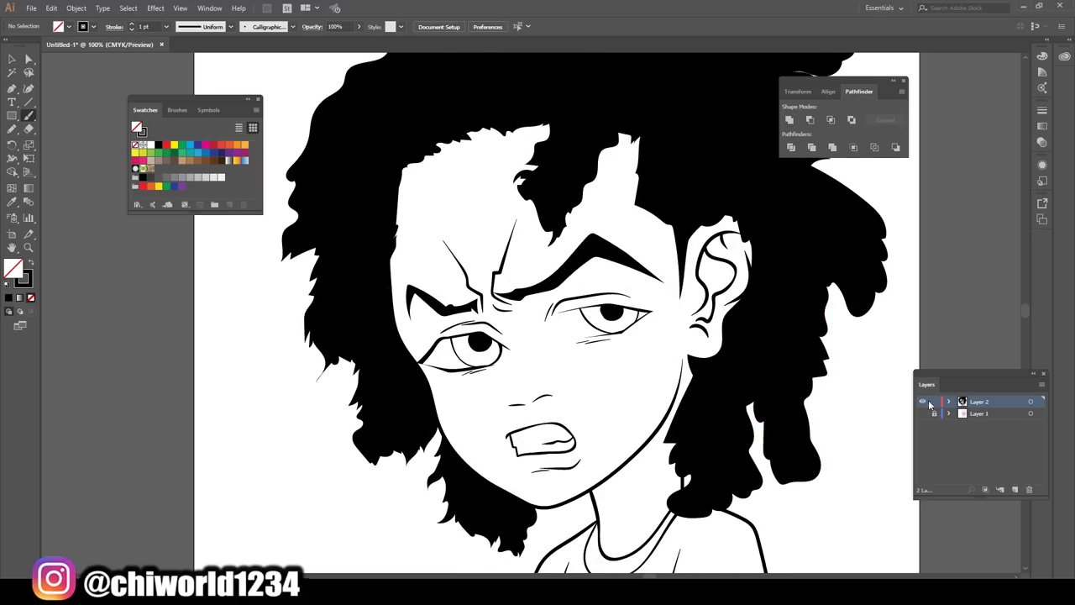
Add Layer 3 below the line art and set a salmon skin-tone fill with no stroke
{"action": "left_click", "coordinate": [1017, 492]}
{"action": "left_click_drag", "start_coordinate": [998, 398], "coordinate": [995, 409]}
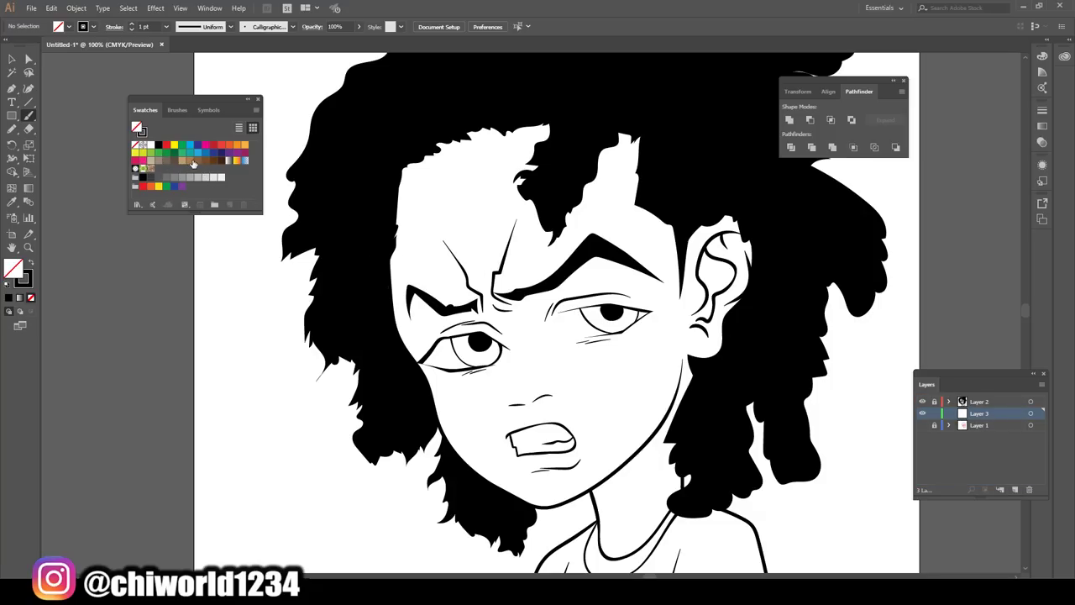
{"action": "double_click", "coordinate": [23, 284]}
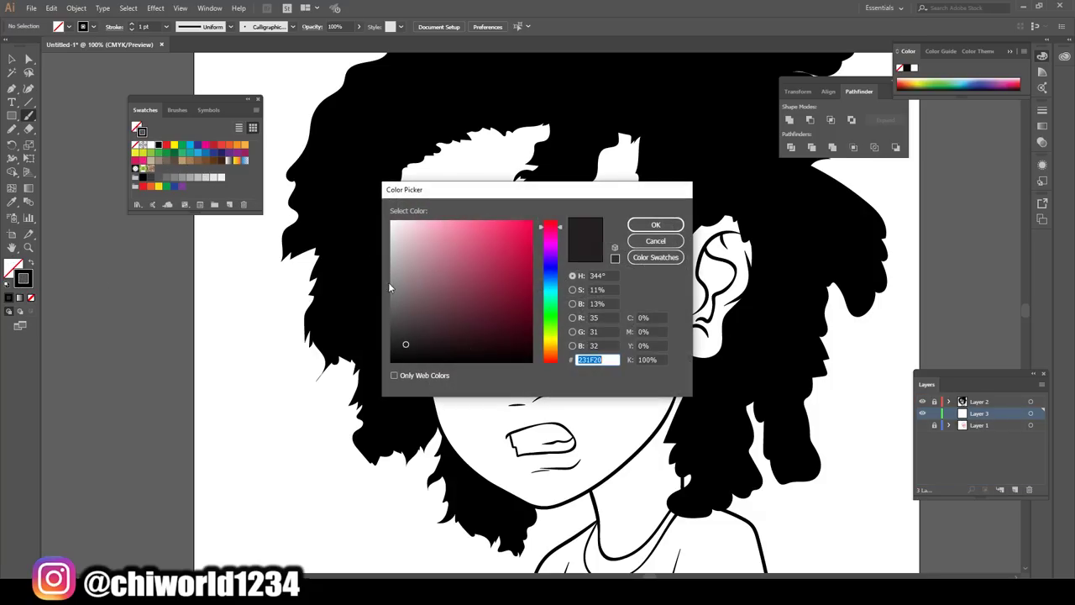
{"action": "mouse_move", "coordinate": [541, 304]}
{"action": "left_mouse_down"}
{"action": "mouse_move", "coordinate": [552, 360]}
{"action": "mouse_move", "coordinate": [460, 242]}
{"action": "left_mouse_up"}
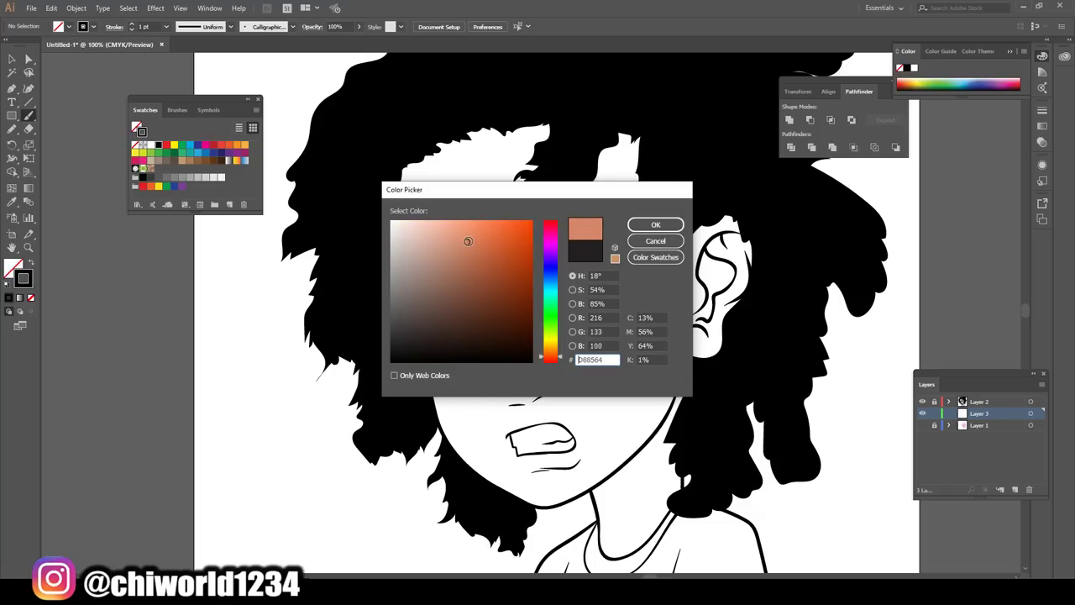
{"action": "left_click", "coordinate": [655, 225]}
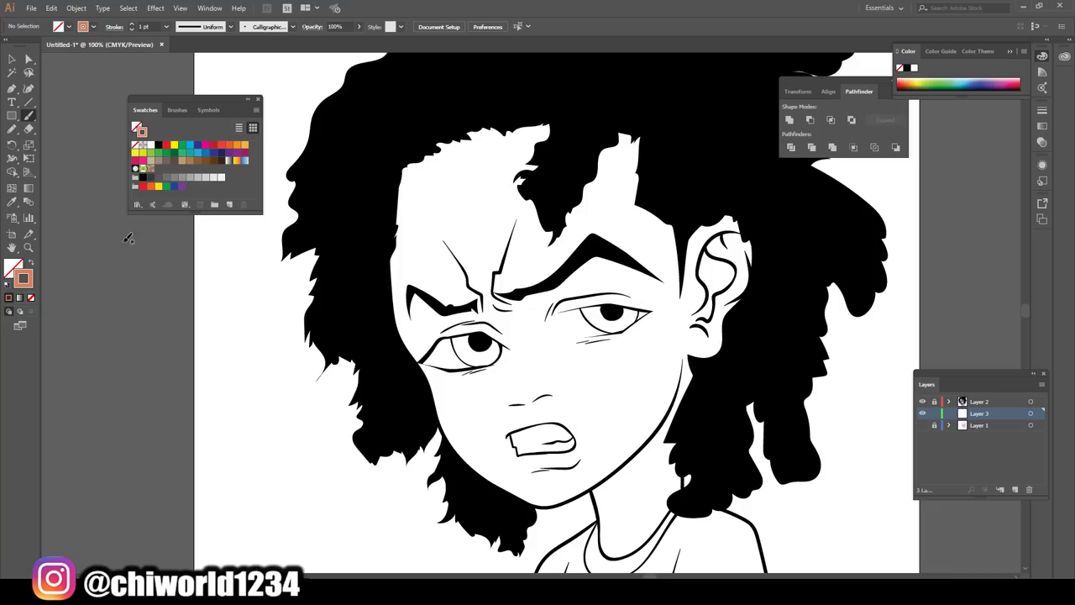
{"action": "left_click", "coordinate": [31, 264]}
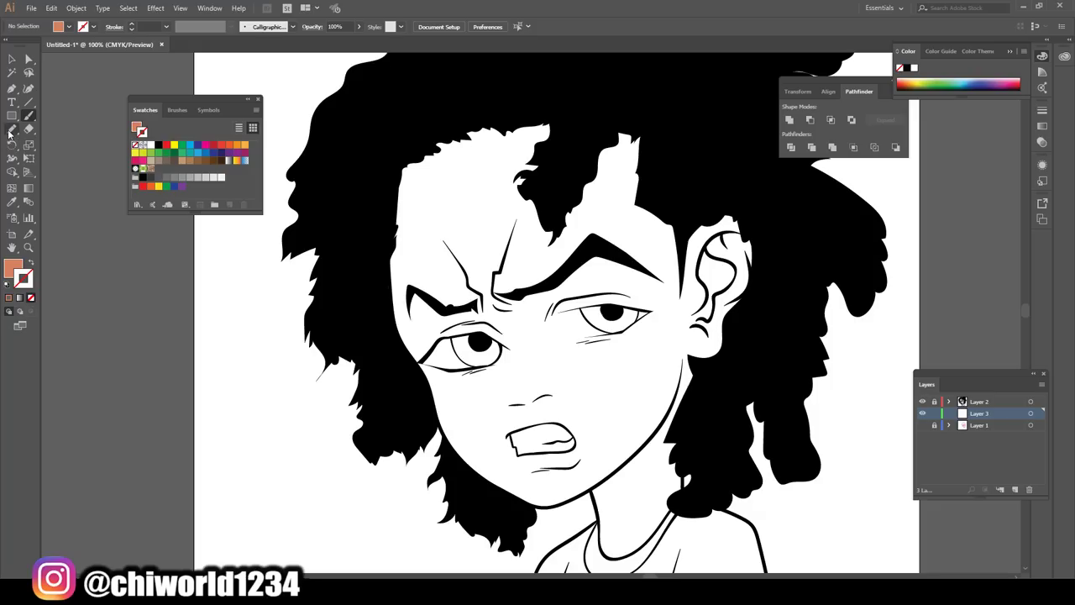
Pencil a closed salmon shape filling the upper face and cheek
{"action": "left_click", "coordinate": [12, 129]}
{"action": "mouse_move", "coordinate": [397, 142]}
{"action": "left_mouse_down"}
{"action": "mouse_move", "coordinate": [385, 171]}
{"action": "mouse_move", "coordinate": [720, 133]}
{"action": "mouse_move", "coordinate": [389, 270]}
{"action": "left_mouse_up"}
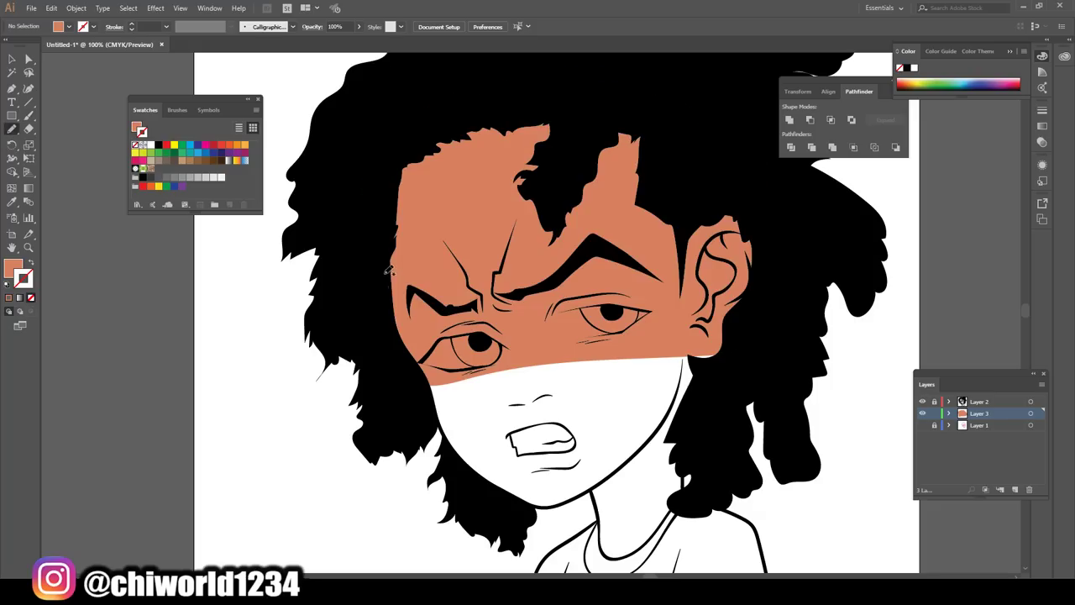
{"action": "scroll", "coordinate": [409, 312], "scroll_direction": "down", "scroll_amount": 3}
{"action": "mouse_move", "coordinate": [419, 307]}
{"action": "left_mouse_down"}
{"action": "mouse_move", "coordinate": [485, 427]}
{"action": "mouse_move", "coordinate": [524, 443]}
{"action": "left_mouse_up"}
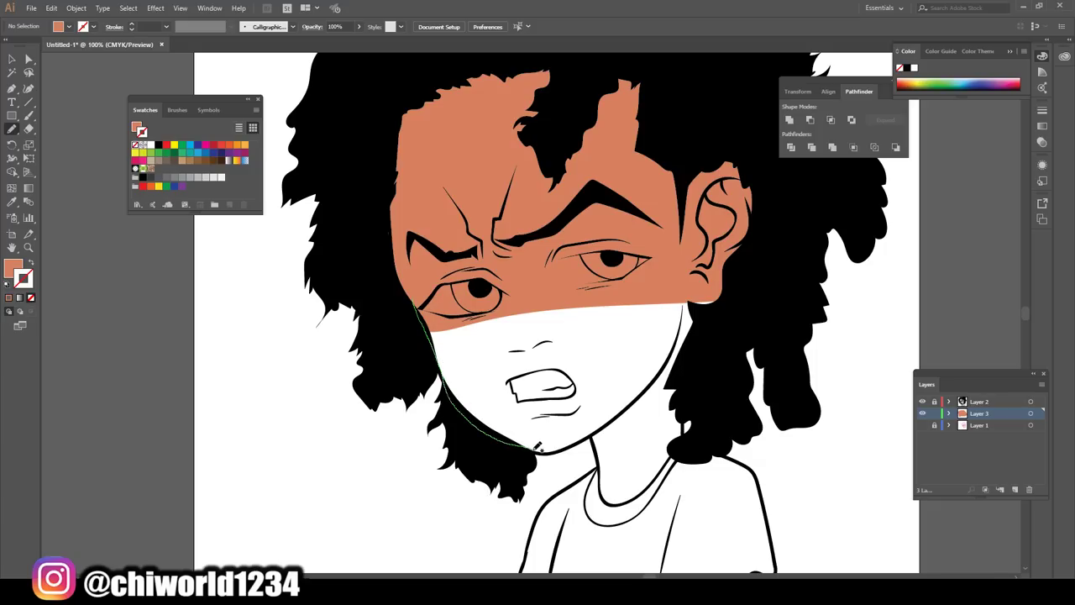
{"action": "mouse_move", "coordinate": [602, 427]}
{"action": "left_mouse_down"}
{"action": "mouse_move", "coordinate": [674, 378]}
{"action": "mouse_move", "coordinate": [715, 209]}
{"action": "mouse_move", "coordinate": [397, 267]}
{"action": "mouse_move", "coordinate": [413, 303]}
{"action": "left_mouse_up"}
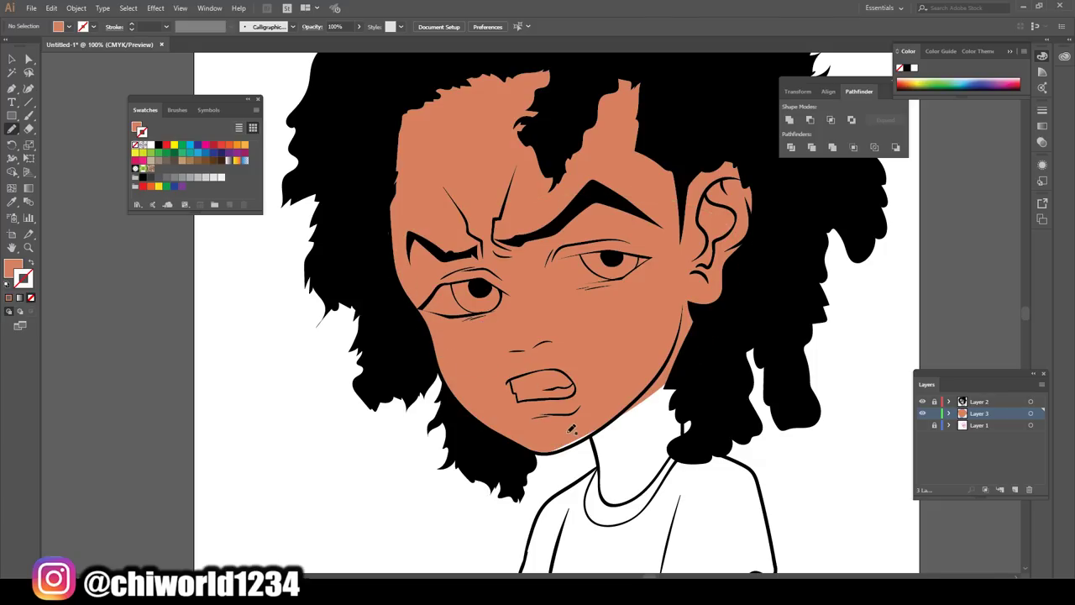
{"action": "scroll", "coordinate": [651, 449], "scroll_direction": "down", "scroll_amount": 3}
{"action": "scroll", "coordinate": [648, 420], "scroll_direction": "up", "scroll_amount": 4}
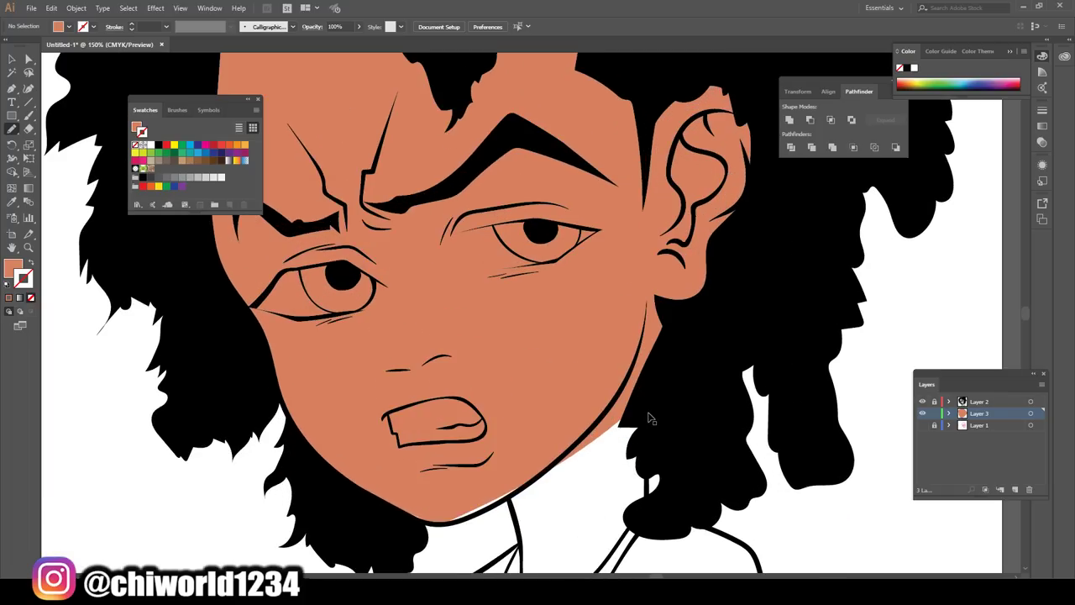
{"action": "scroll", "coordinate": [653, 407], "scroll_direction": "up", "scroll_amount": 2}
{"action": "scroll", "coordinate": [653, 407], "scroll_direction": "down", "scroll_amount": 3}
{"action": "scroll", "coordinate": [655, 391], "scroll_direction": "down", "scroll_amount": 4}
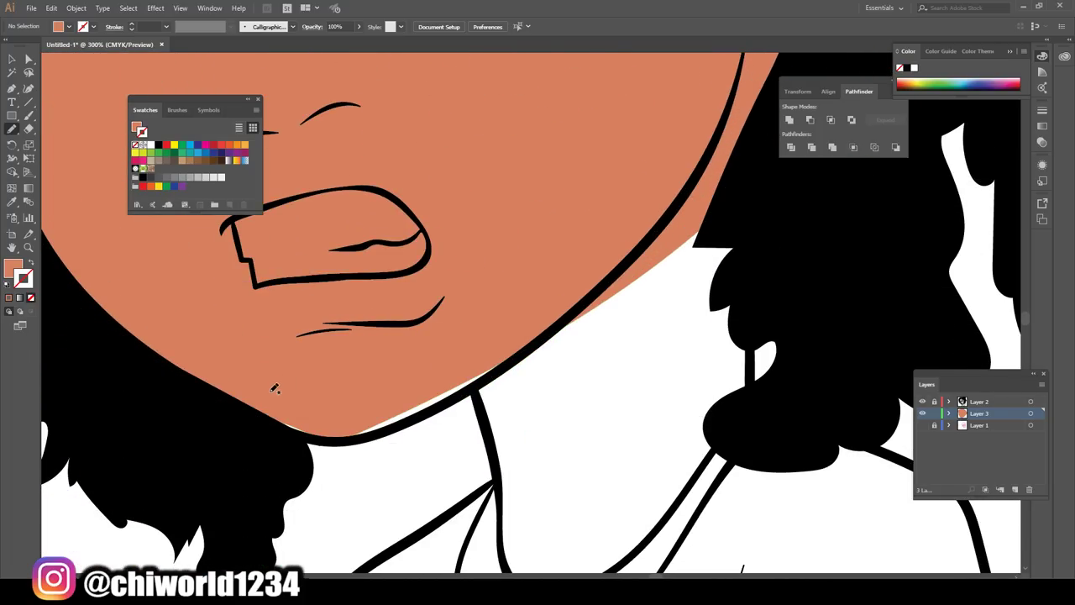
Extend the skin fill along the jawline and fill the neck with salmon
{"action": "mouse_move", "coordinate": [329, 433]}
{"action": "left_mouse_down"}
{"action": "mouse_move", "coordinate": [411, 416]}
{"action": "mouse_move", "coordinate": [483, 379]}
{"action": "mouse_move", "coordinate": [592, 262]}
{"action": "mouse_move", "coordinate": [201, 335]}
{"action": "mouse_move", "coordinate": [210, 349]}
{"action": "left_mouse_up"}
{"action": "scroll", "coordinate": [228, 371], "scroll_direction": "down", "scroll_amount": 2}
{"action": "scroll", "coordinate": [228, 371], "scroll_direction": "down", "scroll_amount": 1}
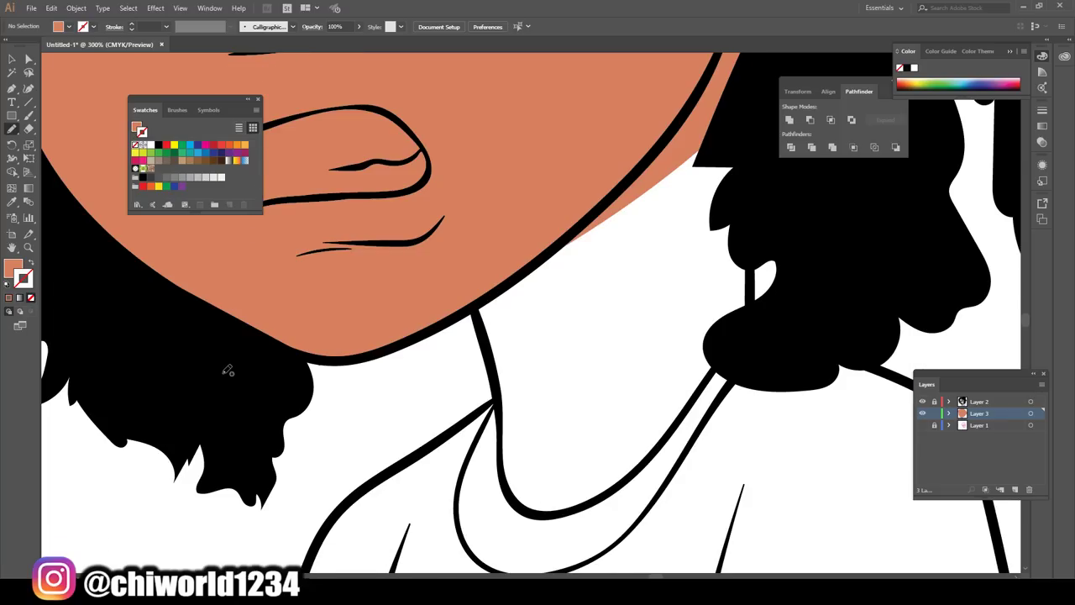
{"action": "left_click_drag", "start_coordinate": [476, 286], "coordinate": [504, 416]}
{"action": "mouse_move", "coordinate": [567, 508]}
{"action": "left_mouse_down"}
{"action": "mouse_move", "coordinate": [660, 448]}
{"action": "mouse_move", "coordinate": [699, 397]}
{"action": "left_mouse_up"}
{"action": "mouse_move", "coordinate": [730, 358]}
{"action": "left_mouse_down"}
{"action": "mouse_move", "coordinate": [751, 312]}
{"action": "mouse_move", "coordinate": [759, 197]}
{"action": "mouse_move", "coordinate": [616, 110]}
{"action": "mouse_move", "coordinate": [429, 246]}
{"action": "left_mouse_up"}
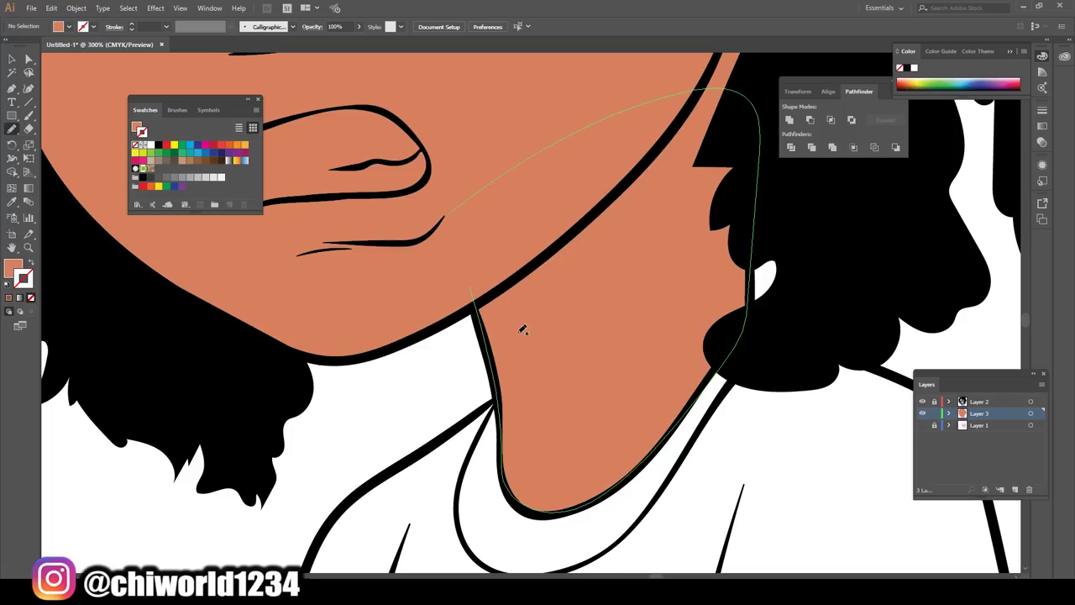
{"action": "key", "text": "ctrl+minus"}
{"action": "key", "text": "ctrl+minus"}
{"action": "key", "text": "ctrl+minus"}
{"action": "key", "text": "ctrl+minus"}
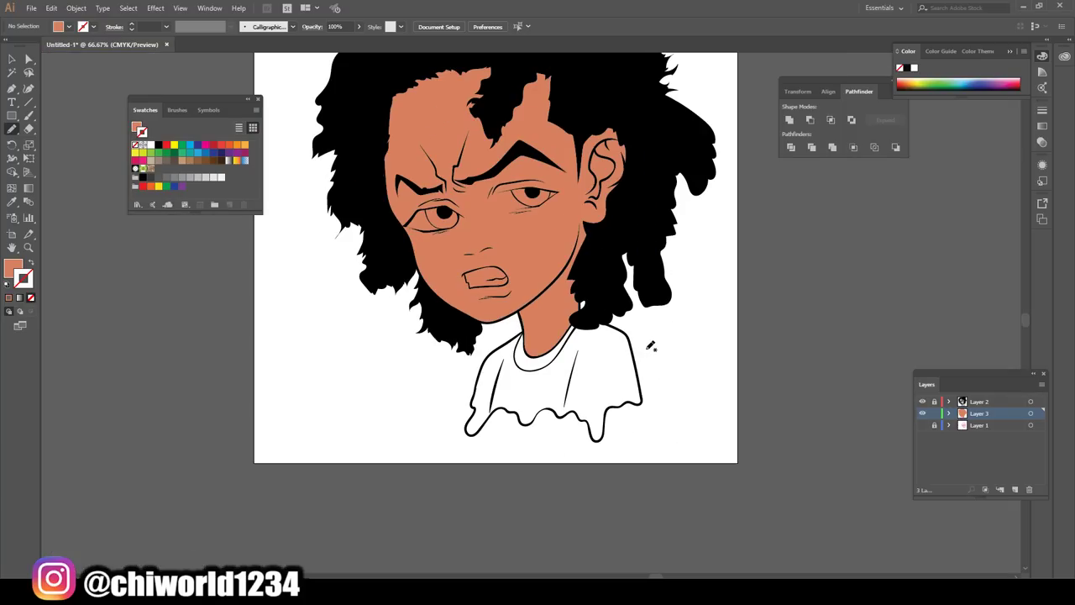
{"action": "key", "text": "ctrl+plus"}
{"action": "key", "text": "ctrl+plus"}
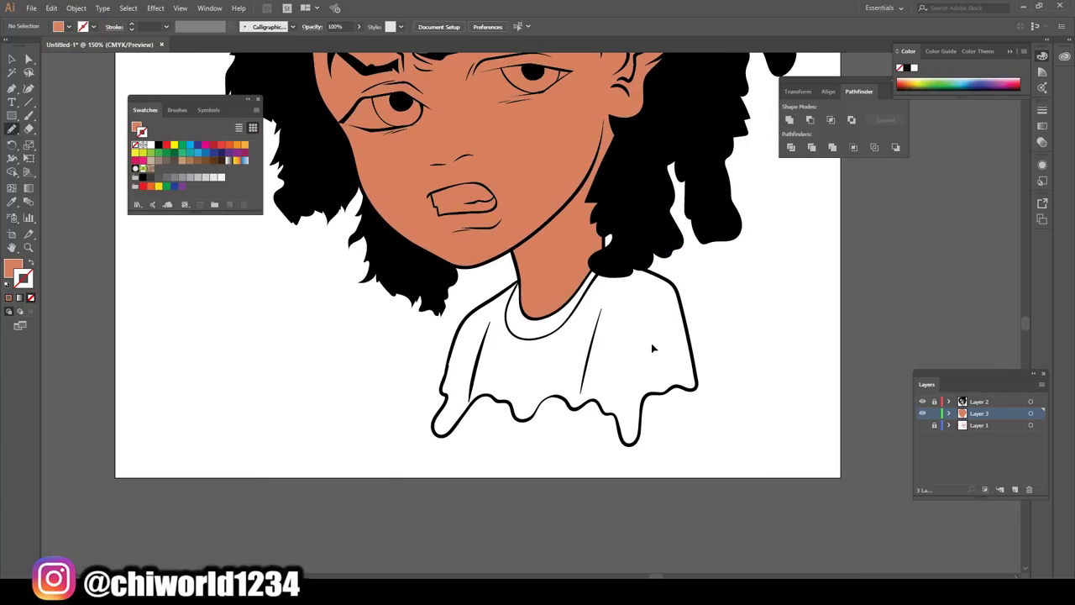
{"action": "key", "text": "ctrl+plus"}
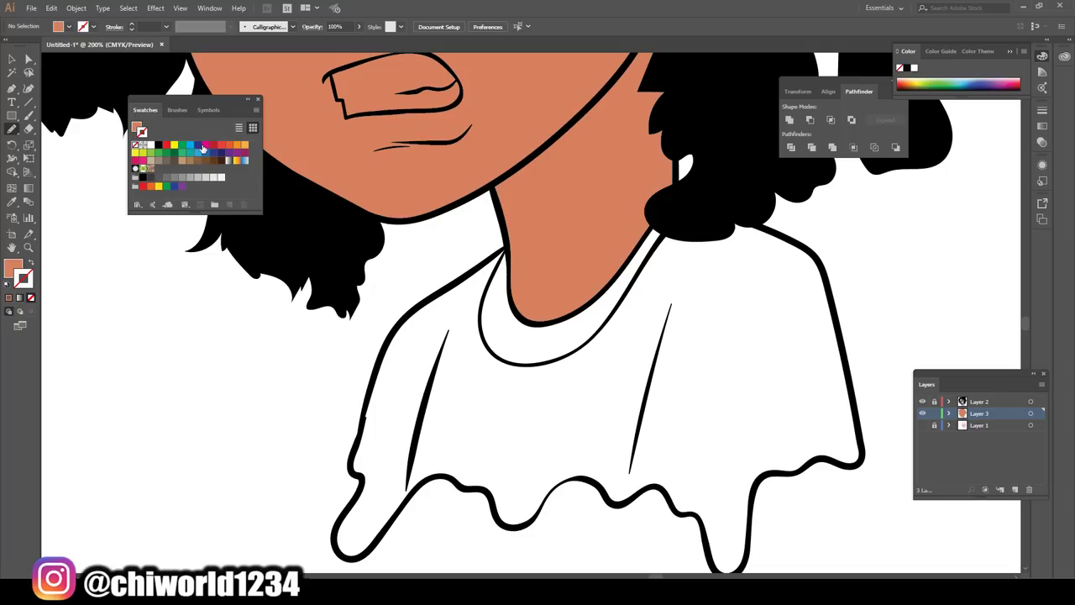
Choose green and pencil a closed shape over the shirt's left shoulder and neckline
{"action": "left_click", "coordinate": [184, 145]}
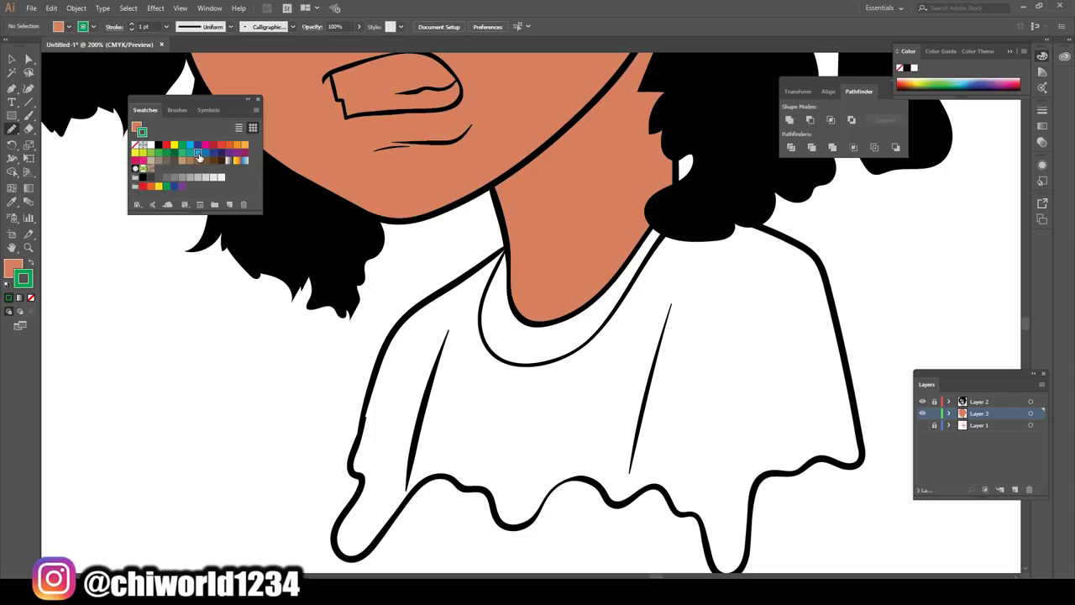
{"action": "left_click", "coordinate": [198, 154]}
{"action": "left_click", "coordinate": [181, 147]}
{"action": "key", "text": "ctrl+plus"}
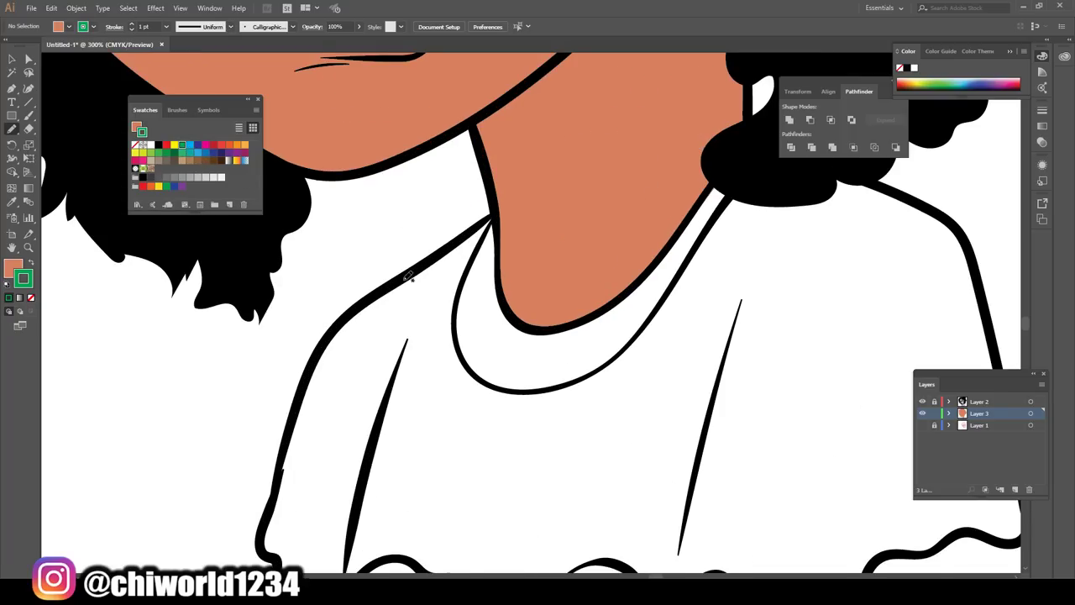
{"action": "scroll", "coordinate": [408, 274], "scroll_direction": "down", "scroll_amount": 2}
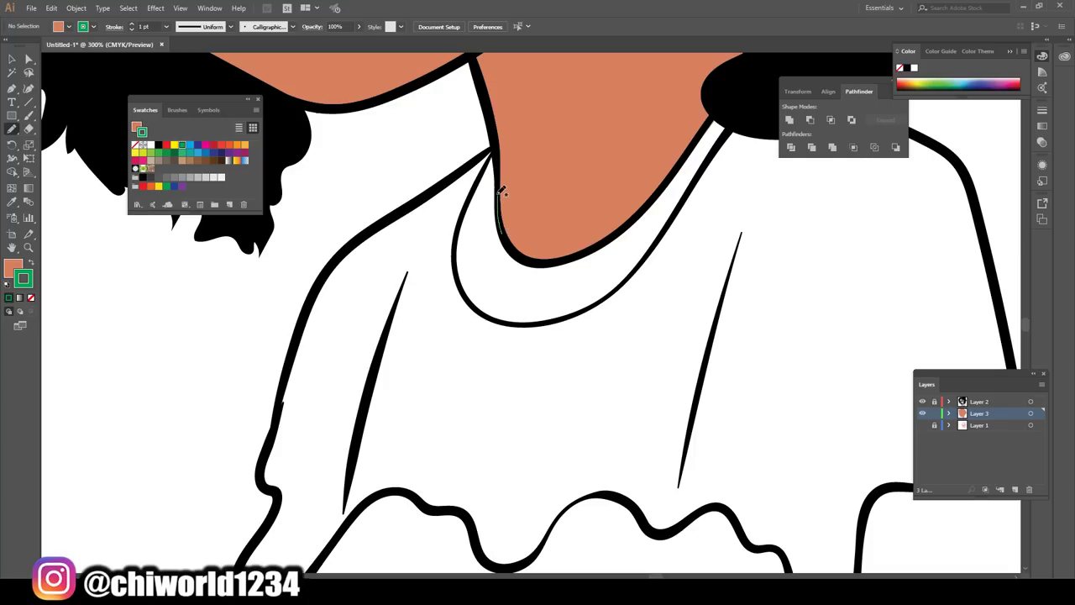
{"action": "left_click_drag", "start_coordinate": [491, 150], "coordinate": [393, 220]}
{"action": "mouse_move", "coordinate": [330, 277]}
{"action": "left_mouse_down"}
{"action": "mouse_move", "coordinate": [302, 324]}
{"action": "mouse_move", "coordinate": [403, 408]}
{"action": "mouse_move", "coordinate": [532, 291]}
{"action": "mouse_move", "coordinate": [506, 239]}
{"action": "left_mouse_up"}
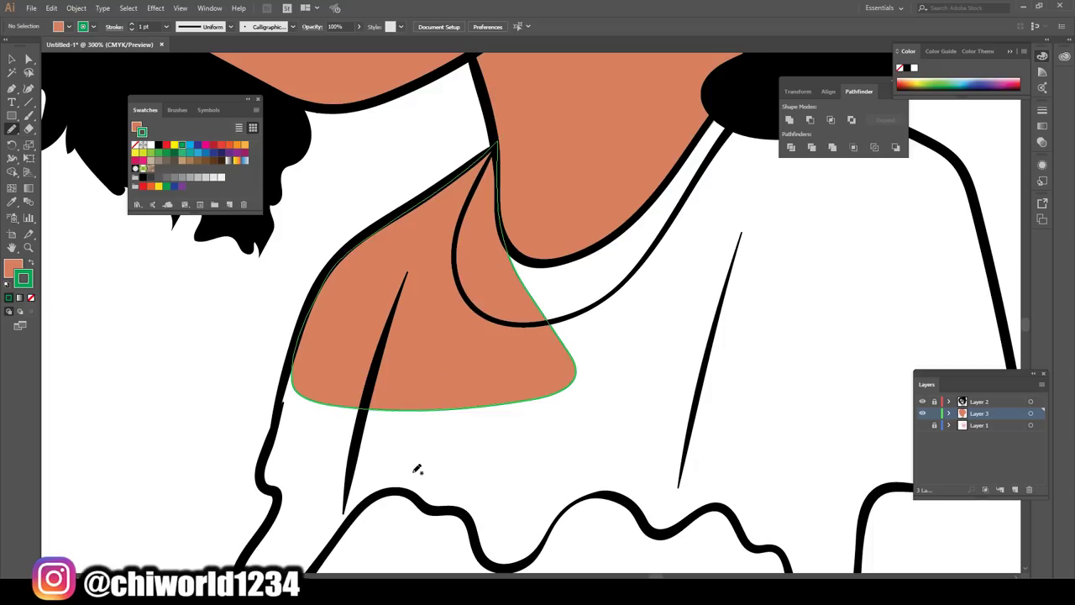
Give the shoulder shape a green fill with no stroke, then deselect it
{"action": "left_click", "coordinate": [31, 267]}
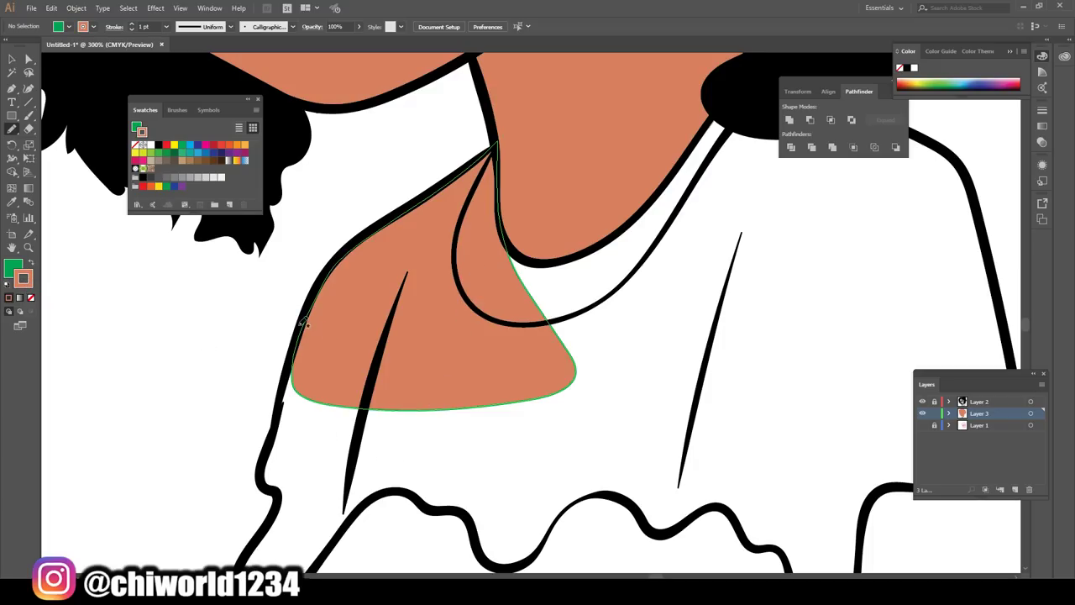
{"action": "left_click", "coordinate": [12, 59]}
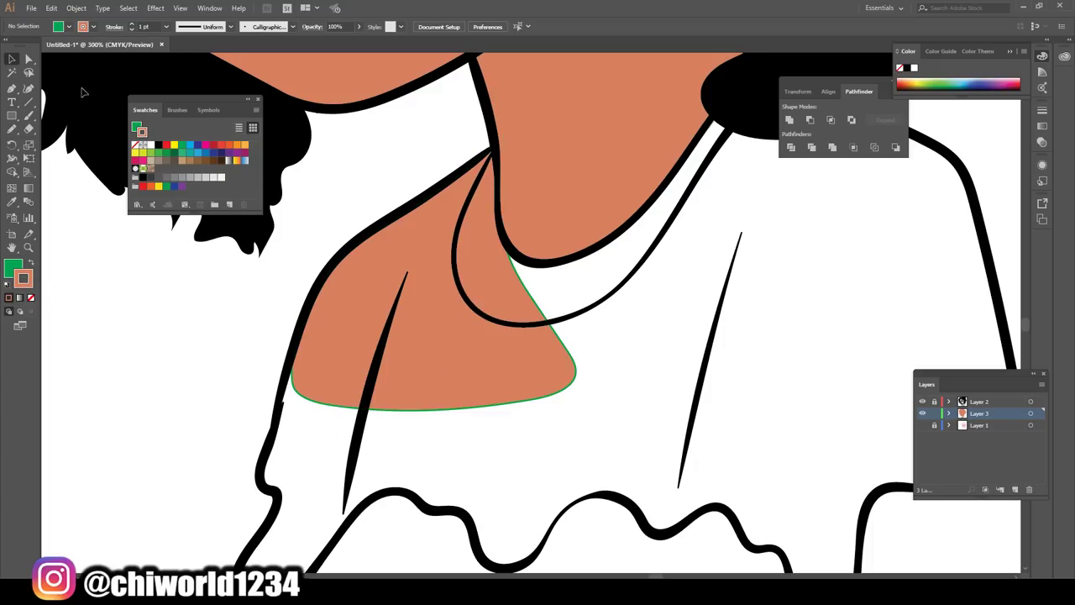
{"action": "left_click", "coordinate": [353, 324]}
{"action": "left_click", "coordinate": [31, 264]}
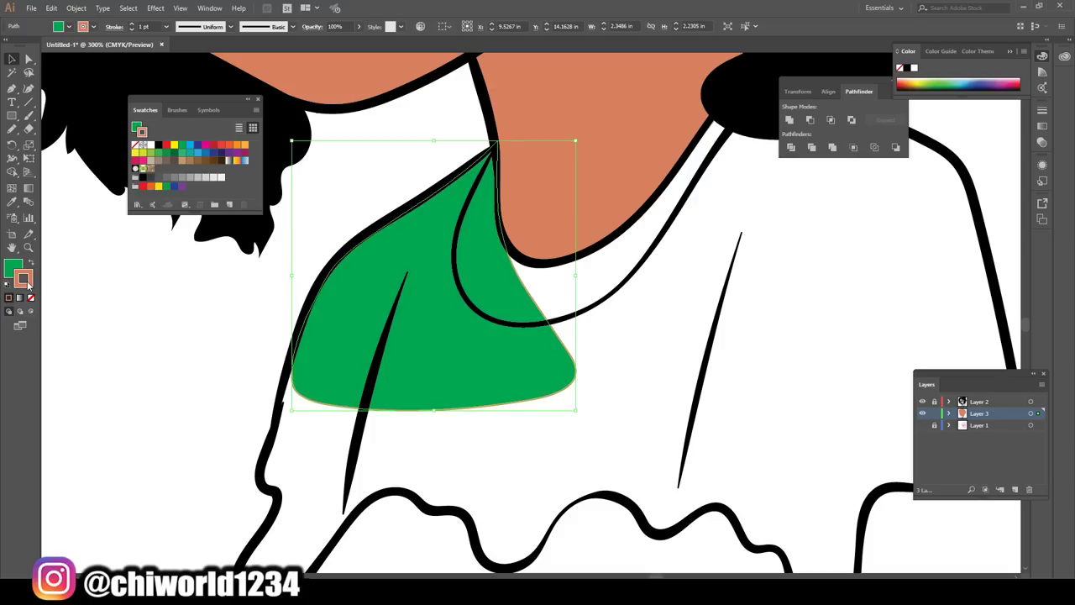
{"action": "left_click", "coordinate": [31, 298]}
{"action": "left_click", "coordinate": [14, 267]}
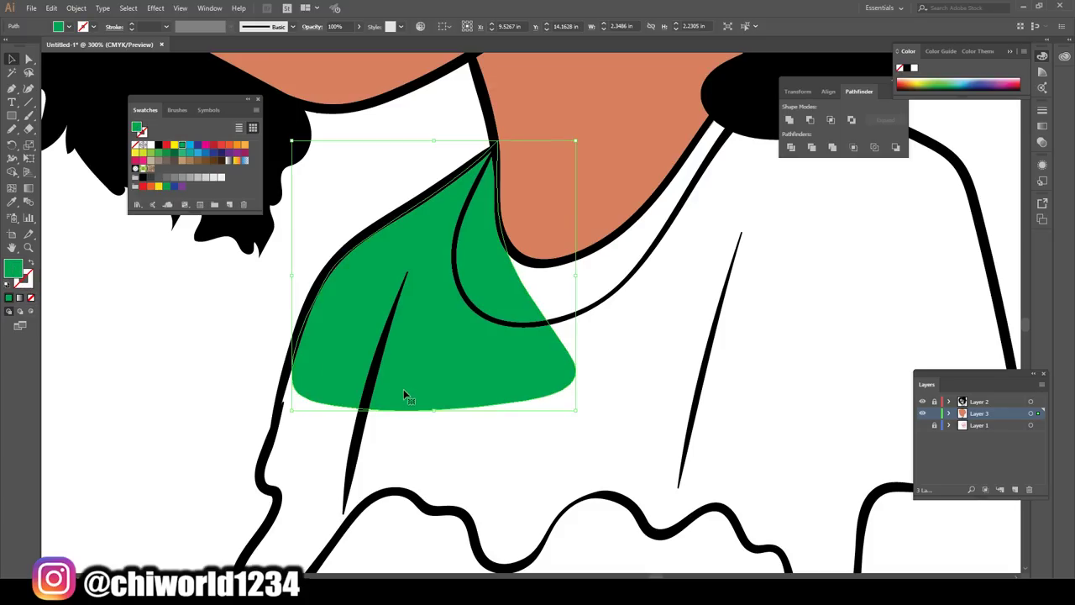
{"action": "left_click", "coordinate": [228, 360]}
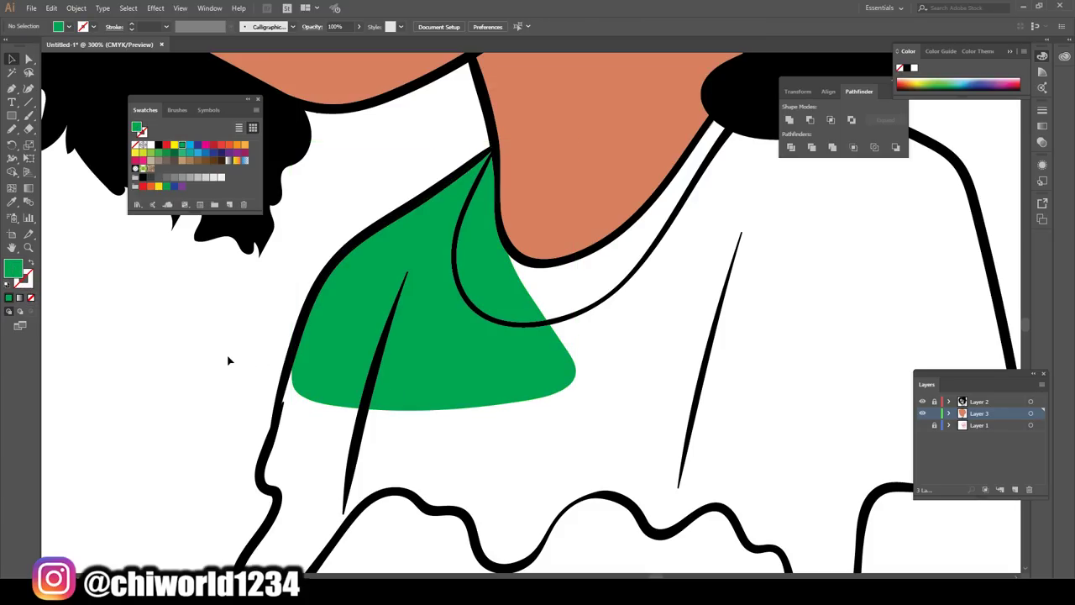
{"action": "left_click", "coordinate": [11, 130]}
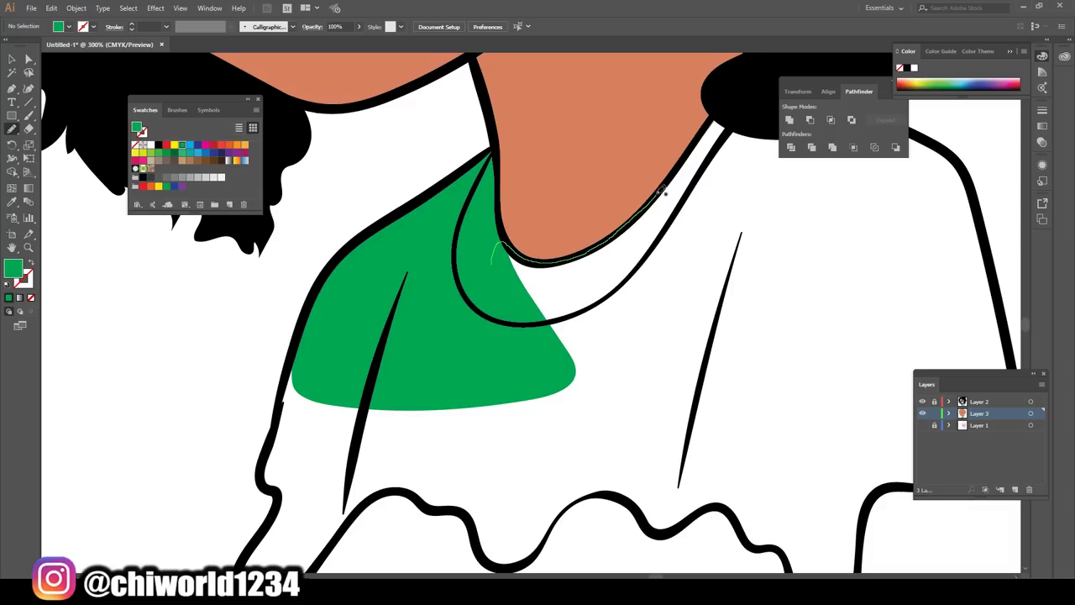
Pencil a large green fill over the collar and the shirt's right side
{"action": "left_click_drag", "start_coordinate": [695, 145], "coordinate": [778, 101]}
{"action": "left_click_drag", "start_coordinate": [850, 108], "coordinate": [448, 305]}
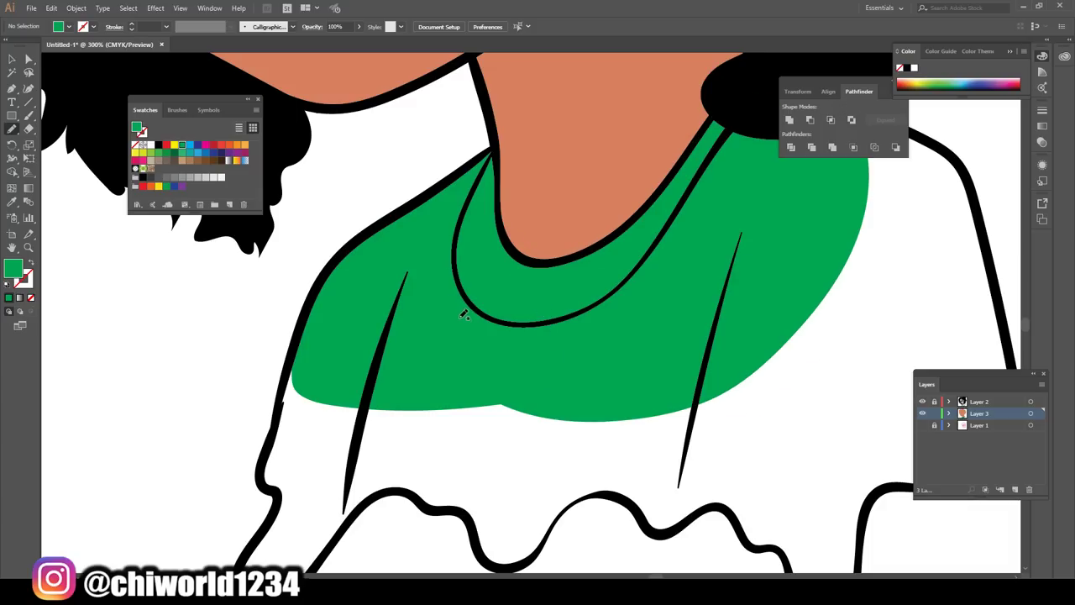
{"action": "scroll", "coordinate": [466, 318], "scroll_direction": "down", "scroll_amount": 2}
{"action": "scroll", "coordinate": [477, 324], "scroll_direction": "down", "scroll_amount": 2}
{"action": "scroll", "coordinate": [479, 323], "scroll_direction": "down", "scroll_amount": 1}
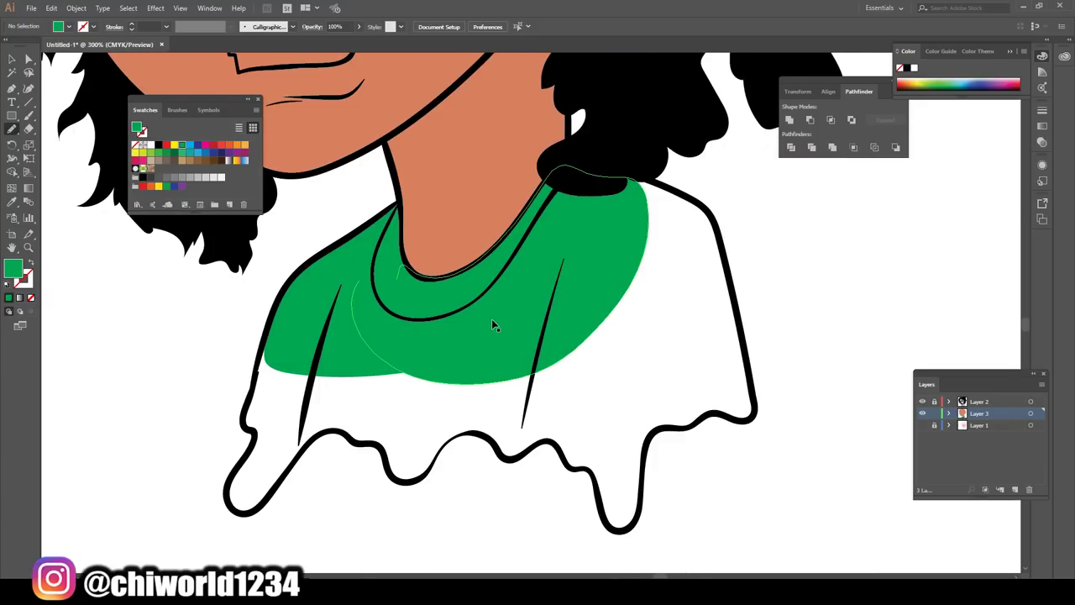
{"action": "scroll", "coordinate": [496, 319], "scroll_direction": "up", "scroll_amount": 2}
{"action": "scroll", "coordinate": [500, 311], "scroll_direction": "up", "scroll_amount": 1}
{"action": "scroll", "coordinate": [499, 308], "scroll_direction": "up", "scroll_amount": 1}
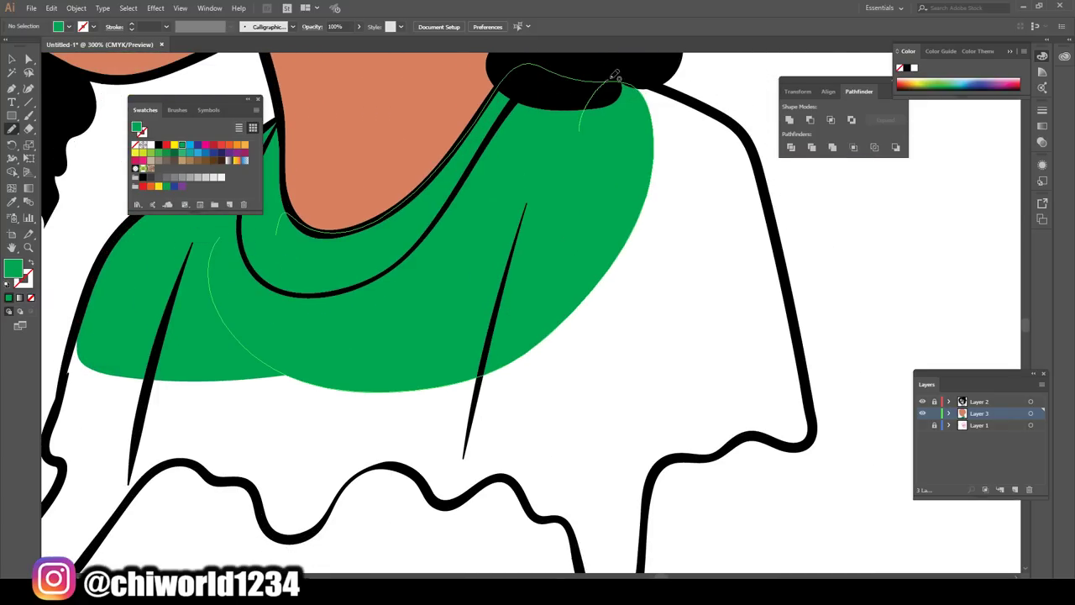
{"action": "mouse_move", "coordinate": [615, 75]}
{"action": "left_mouse_down"}
{"action": "mouse_move", "coordinate": [687, 95]}
{"action": "mouse_move", "coordinate": [745, 128]}
{"action": "mouse_move", "coordinate": [806, 359]}
{"action": "mouse_move", "coordinate": [813, 430]}
{"action": "mouse_move", "coordinate": [694, 451]}
{"action": "mouse_move", "coordinate": [530, 383]}
{"action": "mouse_move", "coordinate": [514, 195]}
{"action": "left_mouse_up"}
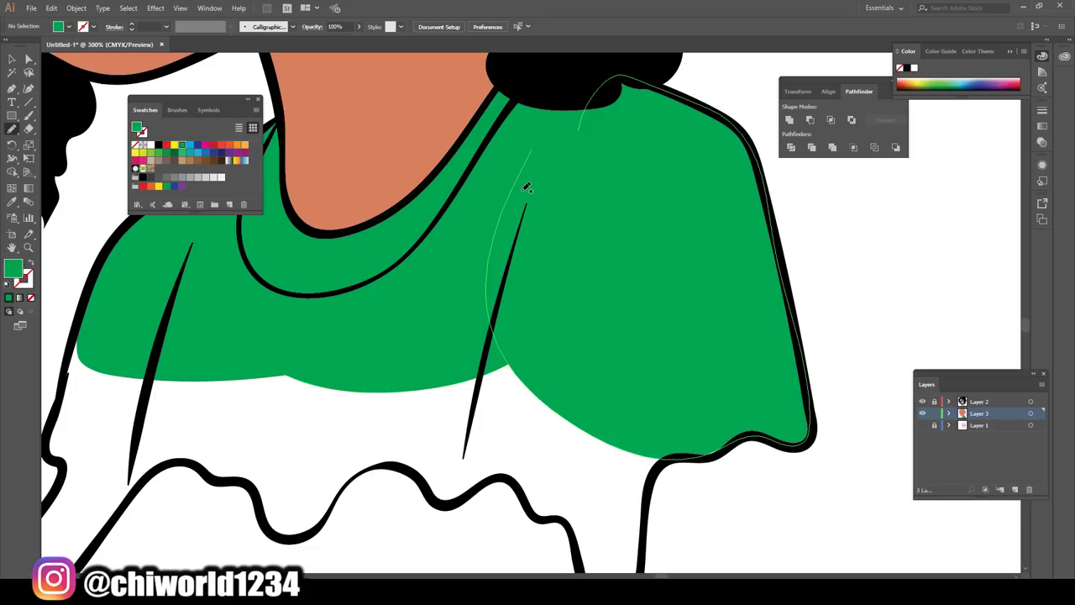
{"action": "scroll", "coordinate": [526, 180], "scroll_direction": "down", "scroll_amount": 3}
{"action": "scroll", "coordinate": [530, 178], "scroll_direction": "down", "scroll_amount": 2}
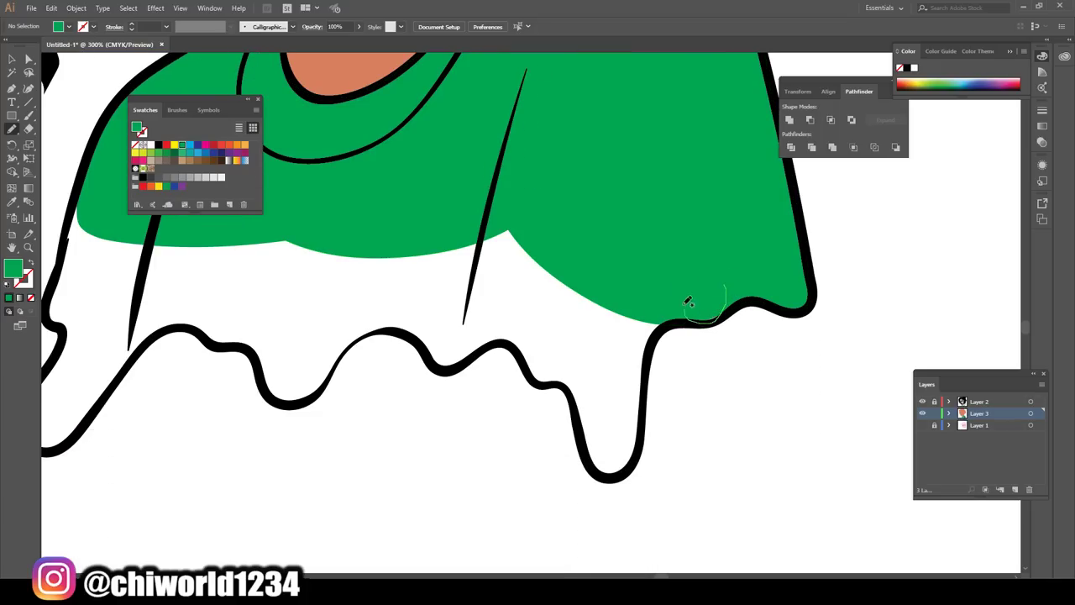
Fill the shirt's dripping hem and wavy bottom edge with green
{"action": "mouse_move", "coordinate": [672, 308]}
{"action": "left_mouse_down"}
{"action": "mouse_move", "coordinate": [652, 336]}
{"action": "mouse_move", "coordinate": [632, 465]}
{"action": "mouse_move", "coordinate": [579, 403]}
{"action": "mouse_move", "coordinate": [497, 340]}
{"action": "mouse_move", "coordinate": [461, 357]}
{"action": "mouse_move", "coordinate": [468, 211]}
{"action": "mouse_move", "coordinate": [688, 282]}
{"action": "left_mouse_up"}
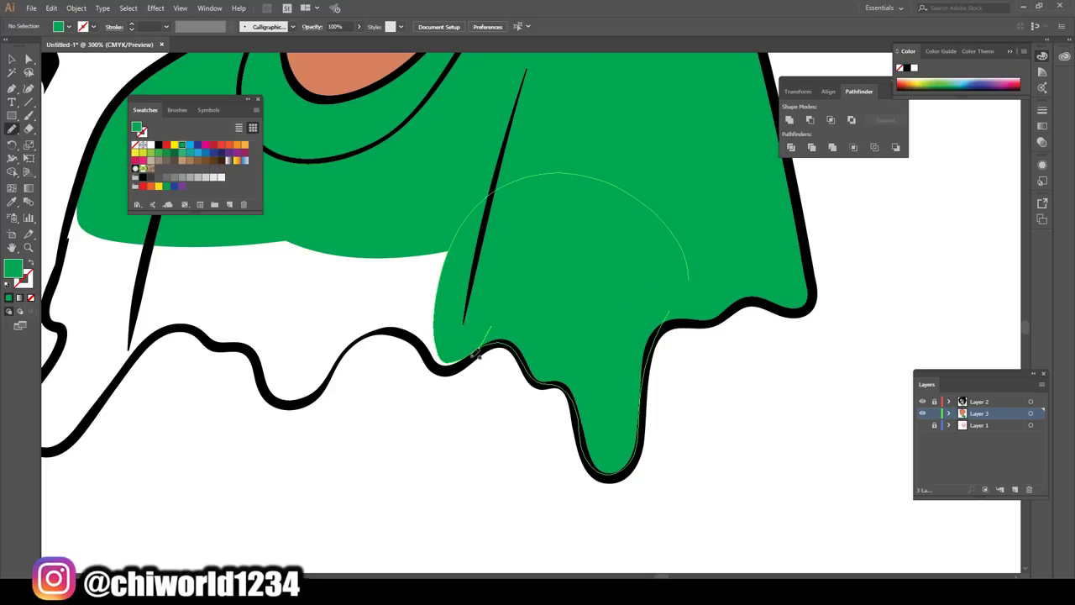
{"action": "left_click_drag", "start_coordinate": [441, 364], "coordinate": [379, 327]}
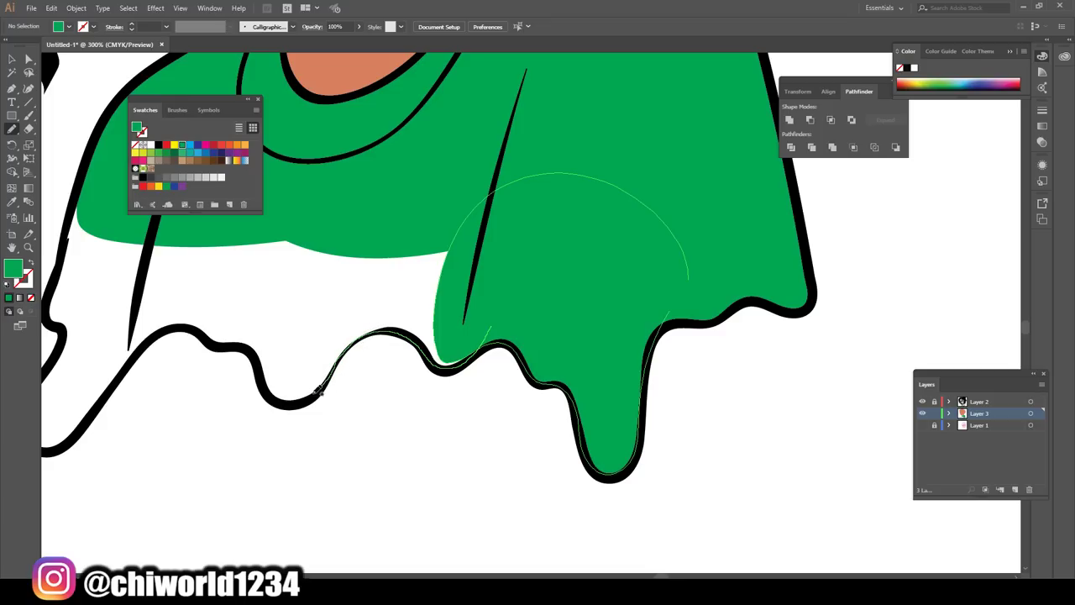
{"action": "mouse_move", "coordinate": [267, 384]}
{"action": "left_mouse_down"}
{"action": "mouse_move", "coordinate": [269, 257]}
{"action": "mouse_move", "coordinate": [566, 230]}
{"action": "mouse_move", "coordinate": [566, 240]}
{"action": "left_mouse_up"}
{"action": "scroll", "coordinate": [412, 365], "scroll_direction": "down", "scroll_amount": 2}
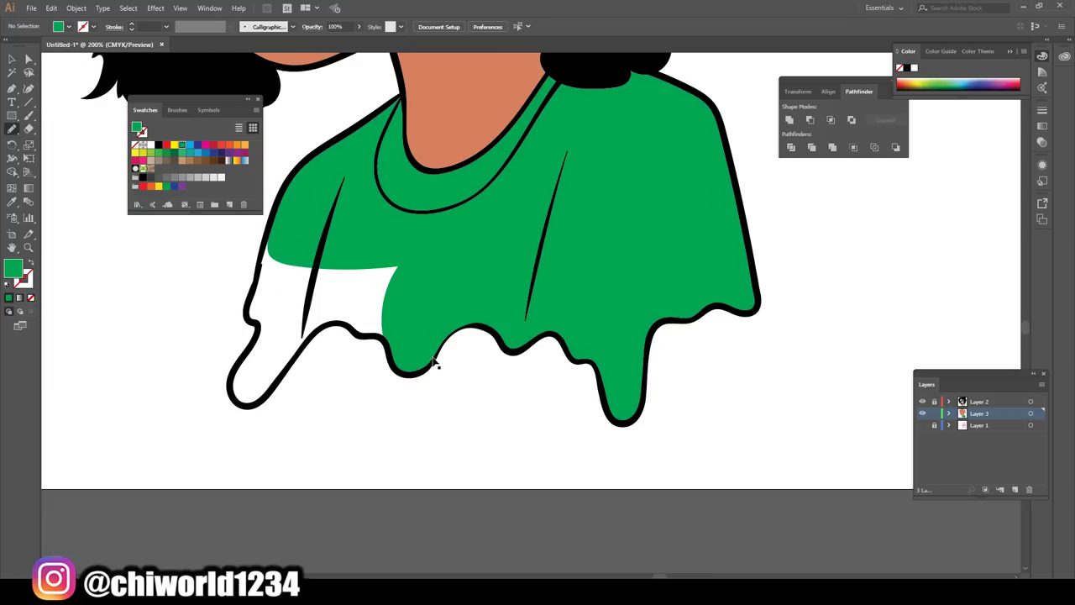
{"action": "scroll", "coordinate": [413, 365], "scroll_direction": "up", "scroll_amount": 2}
{"action": "scroll", "coordinate": [413, 364], "scroll_direction": "up", "scroll_amount": 2}
{"action": "scroll", "coordinate": [412, 364], "scroll_direction": "up", "scroll_amount": 1}
{"action": "scroll", "coordinate": [416, 361], "scroll_direction": "up", "scroll_amount": 1}
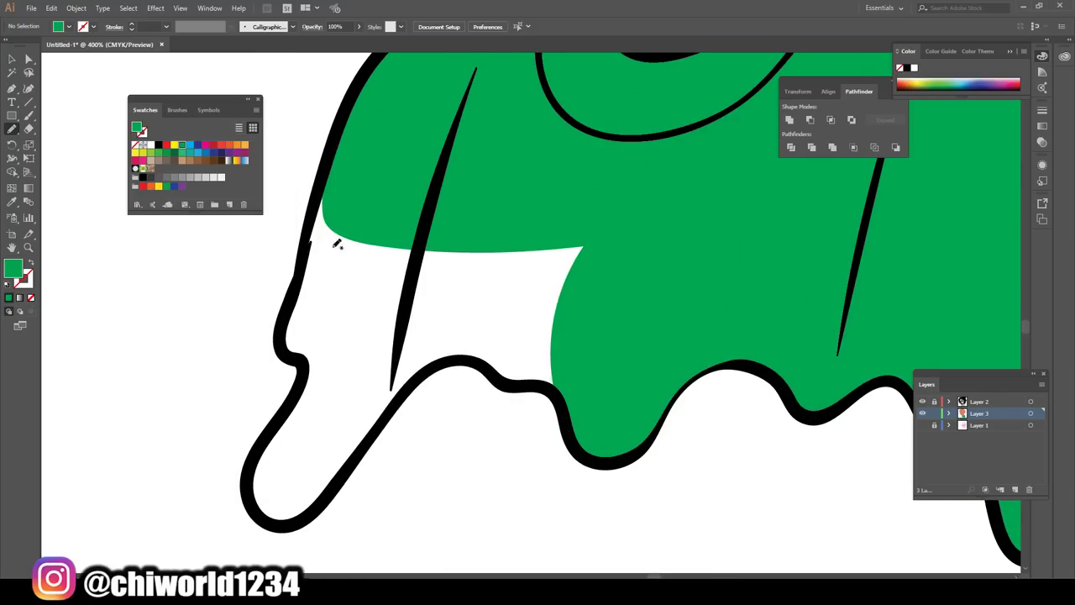
Cover the remaining white area on the shirt's left side with green
{"action": "mouse_move", "coordinate": [328, 181]}
{"action": "left_mouse_down"}
{"action": "mouse_move", "coordinate": [292, 403]}
{"action": "mouse_move", "coordinate": [362, 450]}
{"action": "mouse_move", "coordinate": [456, 358]}
{"action": "mouse_move", "coordinate": [571, 387]}
{"action": "mouse_move", "coordinate": [621, 176]}
{"action": "mouse_move", "coordinate": [358, 155]}
{"action": "left_mouse_up"}
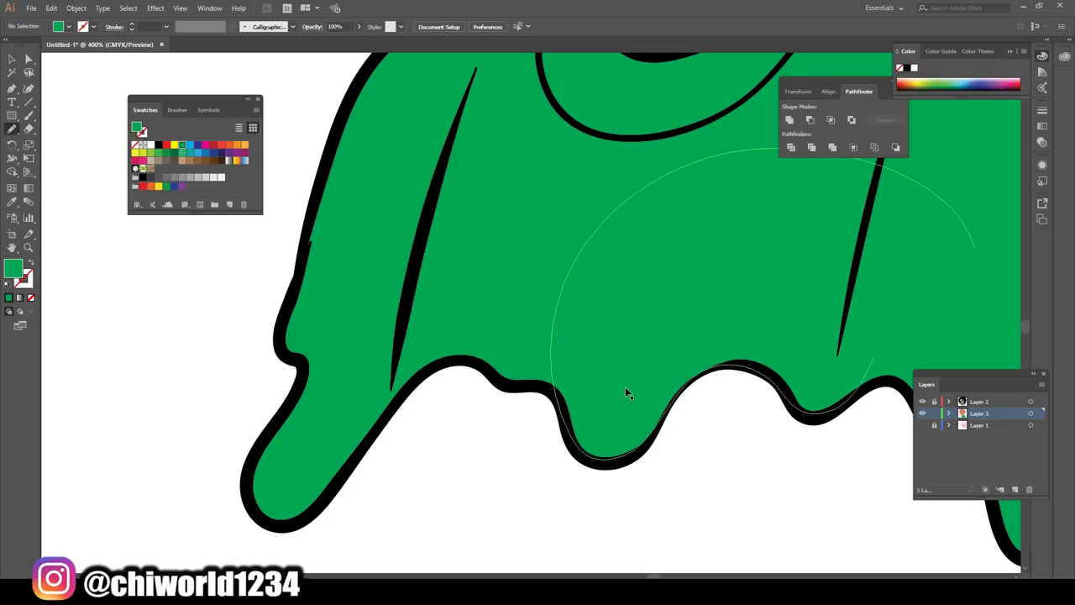
{"action": "scroll", "coordinate": [625, 392], "scroll_direction": "down", "scroll_amount": 5}
{"action": "scroll", "coordinate": [636, 377], "scroll_direction": "down", "scroll_amount": 4}
{"action": "scroll", "coordinate": [643, 372], "scroll_direction": "up", "scroll_amount": 2}
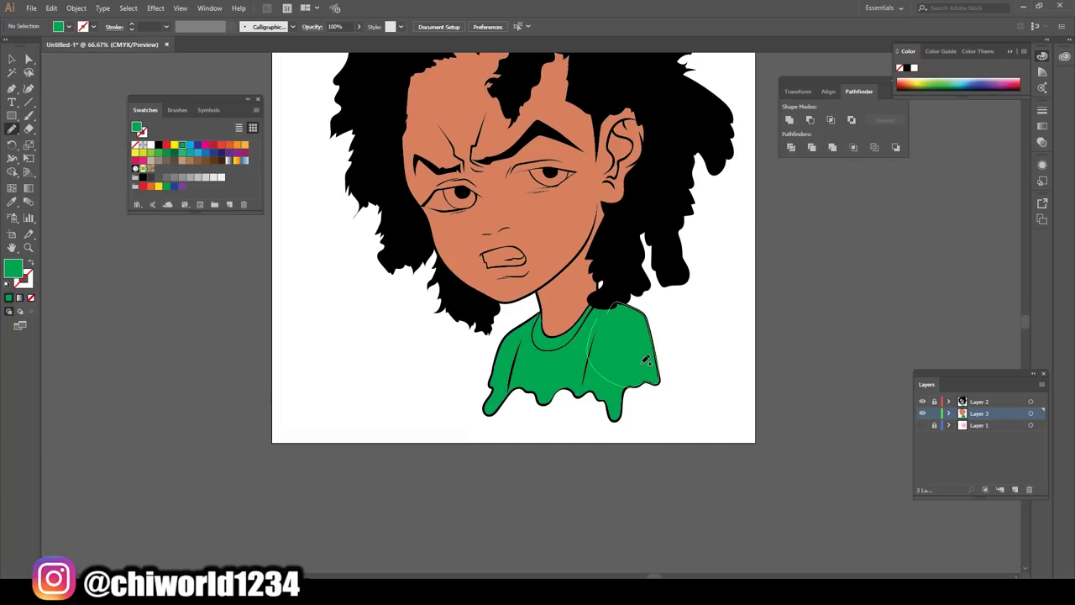
{"action": "scroll", "coordinate": [644, 369], "scroll_direction": "up", "scroll_amount": 2}
{"action": "scroll", "coordinate": [500, 312], "scroll_direction": "up", "scroll_amount": 3}
{"action": "scroll", "coordinate": [501, 312], "scroll_direction": "up", "scroll_amount": 3}
Set the fill to white FFFFFF and pencil a closed white shape over the teeth
{"action": "scroll", "coordinate": [500, 313], "scroll_direction": "up", "scroll_amount": 1}
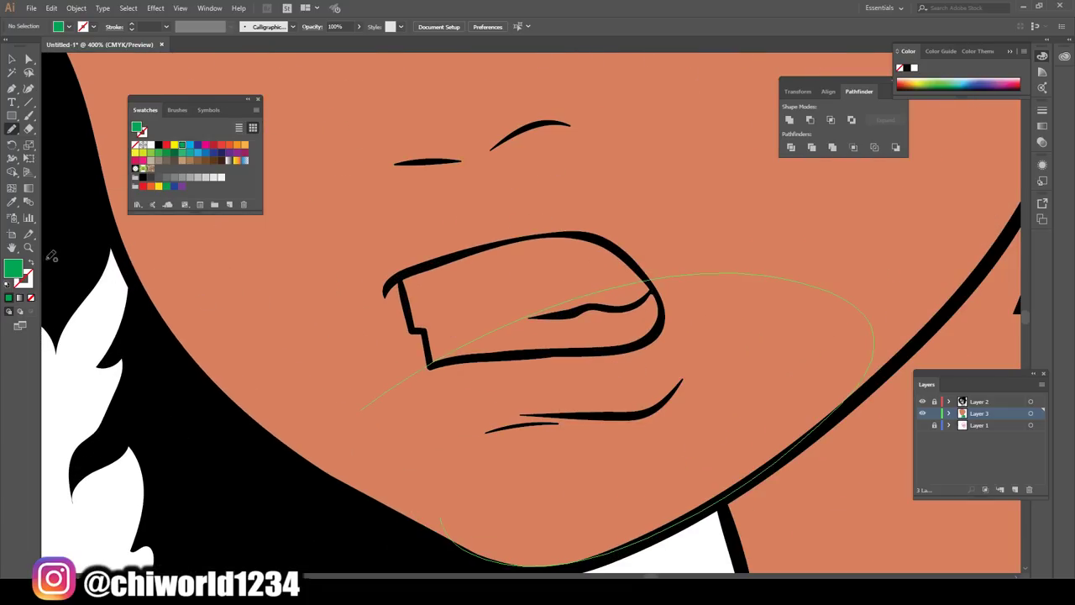
{"action": "double_click", "coordinate": [13, 268]}
{"action": "left_click_drag", "start_coordinate": [420, 244], "coordinate": [391, 222]}
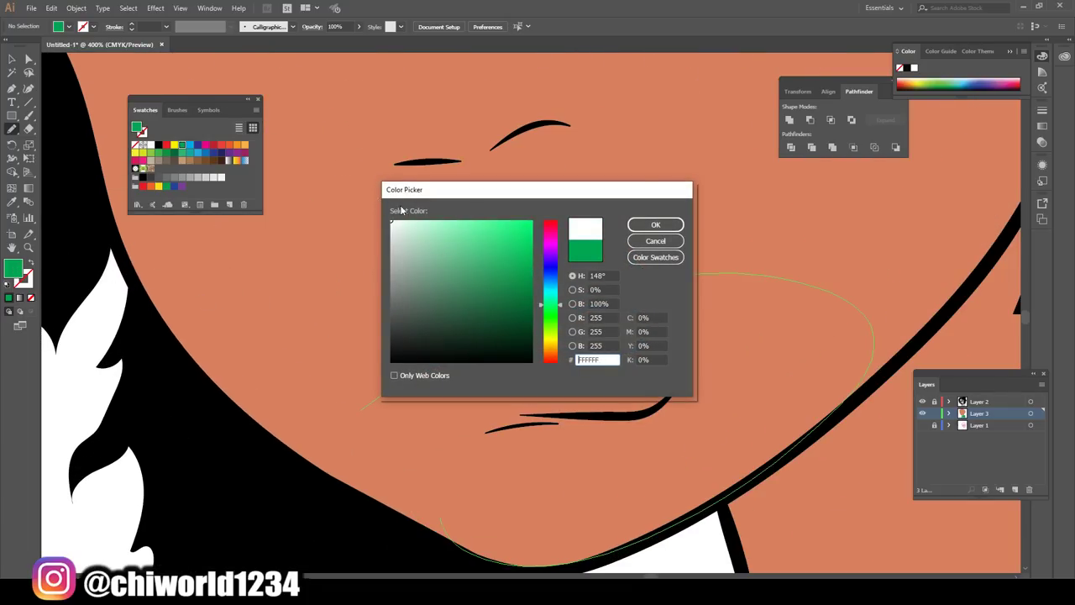
{"action": "left_click", "coordinate": [654, 226]}
{"action": "scroll", "coordinate": [705, 274], "scroll_direction": "up", "scroll_amount": 2}
{"action": "scroll", "coordinate": [707, 277], "scroll_direction": "up", "scroll_amount": 1}
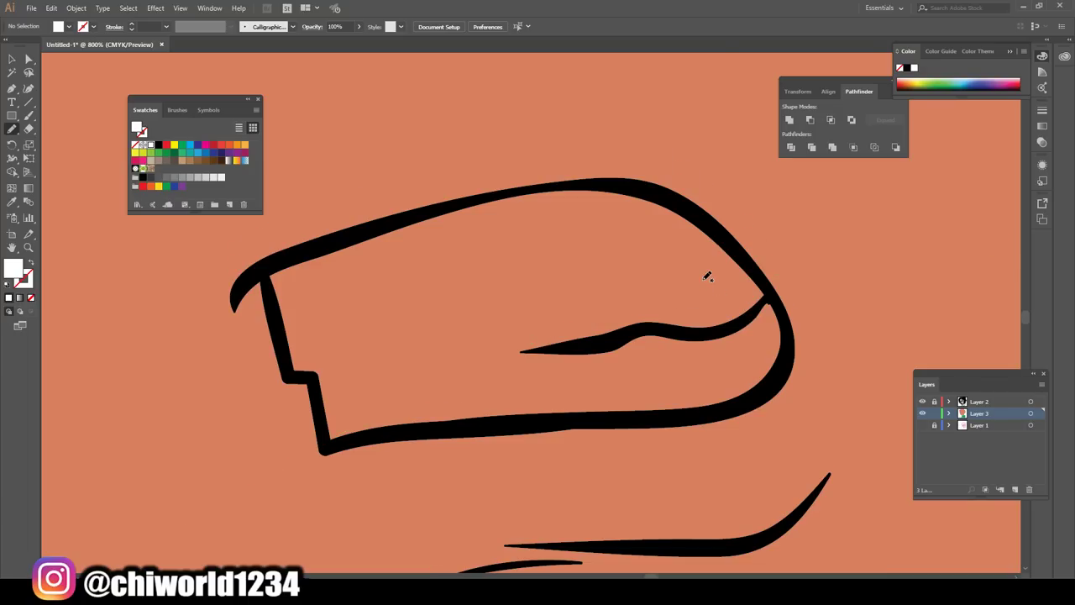
{"action": "mouse_move", "coordinate": [271, 267]}
{"action": "left_mouse_down"}
{"action": "mouse_move", "coordinate": [295, 375]}
{"action": "mouse_move", "coordinate": [329, 440]}
{"action": "mouse_move", "coordinate": [423, 414]}
{"action": "mouse_move", "coordinate": [581, 417]}
{"action": "mouse_move", "coordinate": [757, 398]}
{"action": "mouse_move", "coordinate": [781, 307]}
{"action": "mouse_move", "coordinate": [714, 226]}
{"action": "mouse_move", "coordinate": [629, 178]}
{"action": "mouse_move", "coordinate": [492, 193]}
{"action": "mouse_move", "coordinate": [372, 223]}
{"action": "mouse_move", "coordinate": [268, 267]}
{"action": "mouse_move", "coordinate": [307, 367]}
{"action": "left_mouse_up"}
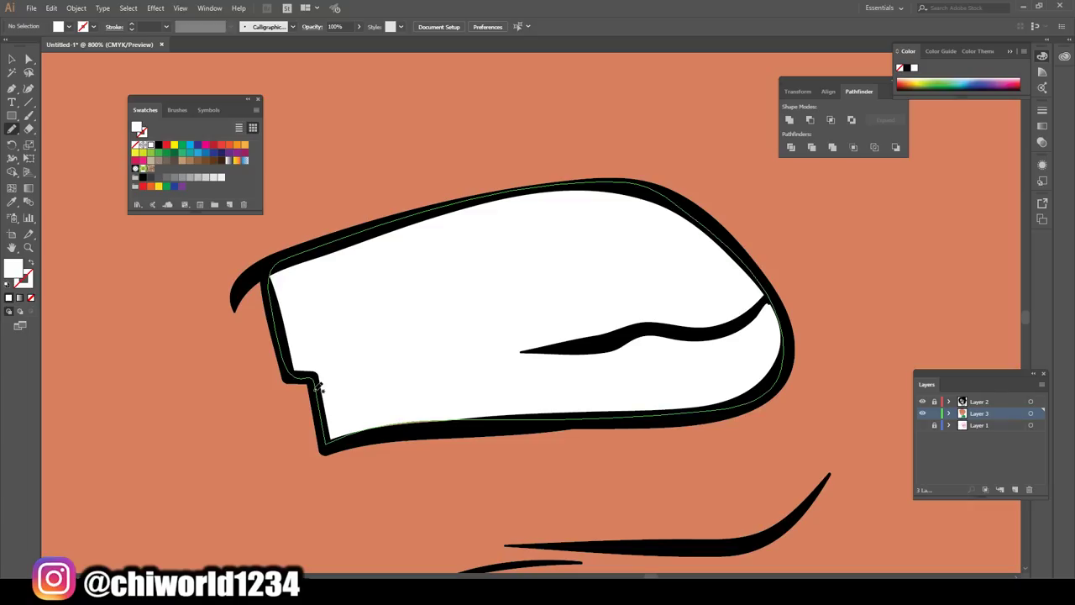
{"action": "scroll", "coordinate": [499, 492], "scroll_direction": "down", "scroll_amount": 3}
{"action": "scroll", "coordinate": [546, 492], "scroll_direction": "down", "scroll_amount": 3}
{"action": "scroll", "coordinate": [546, 492], "scroll_direction": "down", "scroll_amount": 2}
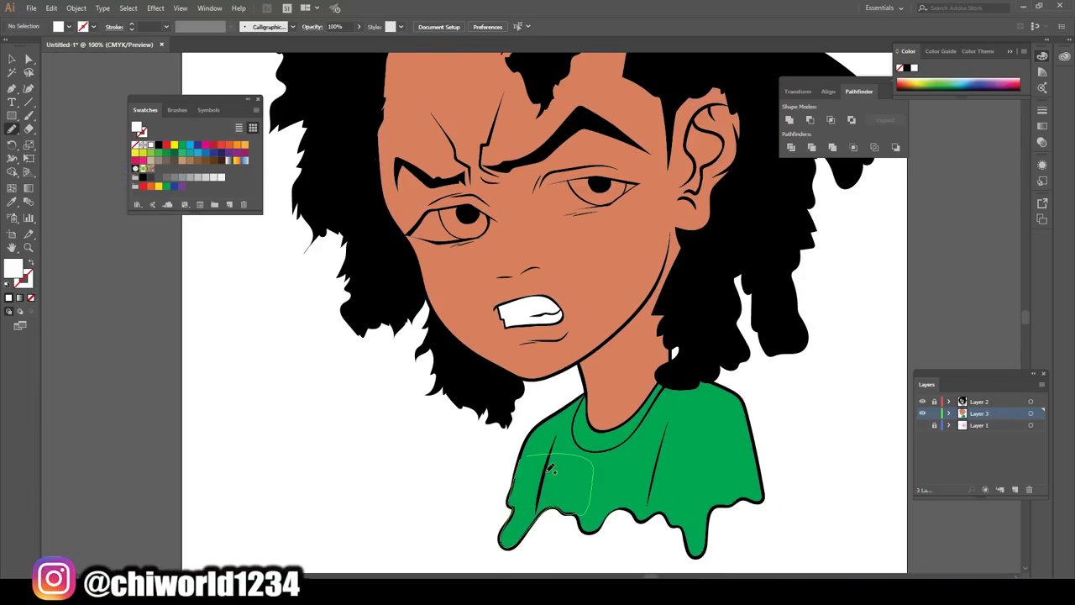
{"action": "scroll", "coordinate": [570, 437], "scroll_direction": "up", "scroll_amount": 2}
{"action": "scroll", "coordinate": [546, 327], "scroll_direction": "up", "scroll_amount": 2}
Pencil a white eye-white shape inside the left eye
{"action": "scroll", "coordinate": [386, 201], "scroll_direction": "up", "scroll_amount": 3}
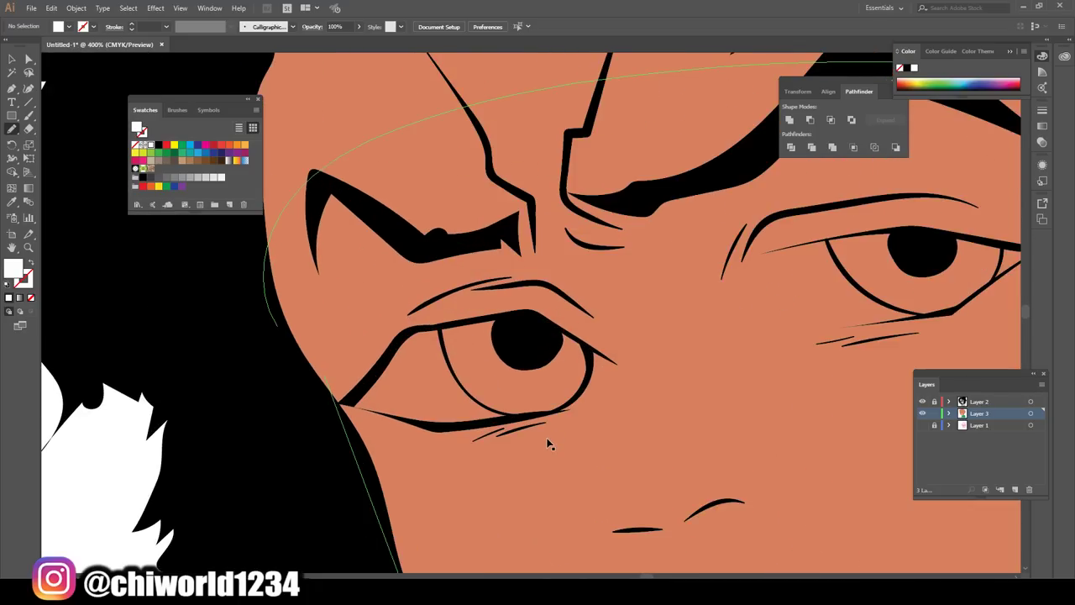
{"action": "scroll", "coordinate": [504, 294], "scroll_direction": "up", "scroll_amount": 2}
{"action": "scroll", "coordinate": [552, 435], "scroll_direction": "down", "scroll_amount": 2}
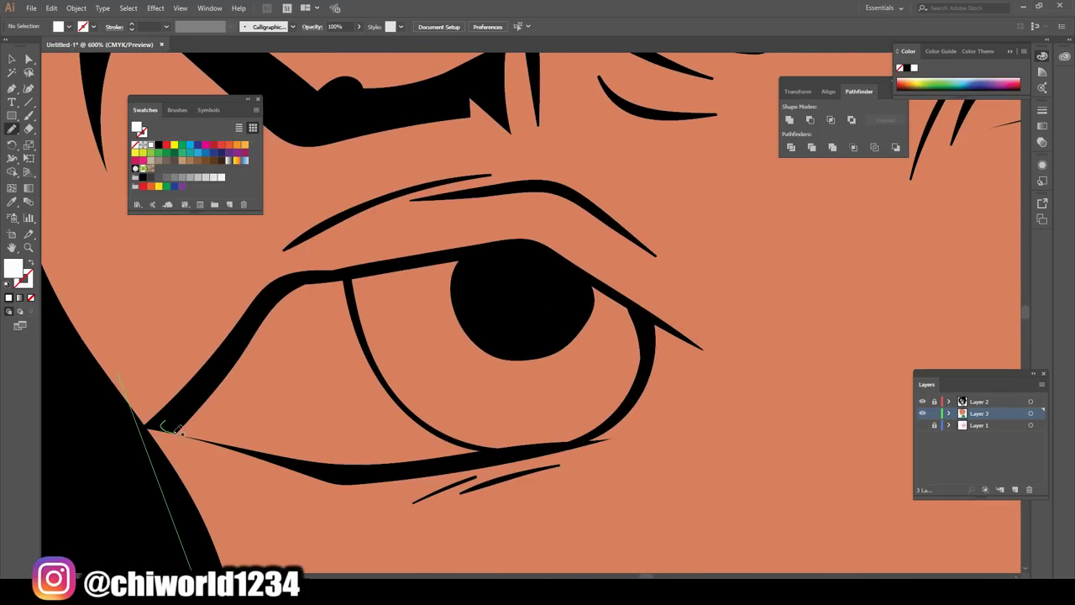
{"action": "mouse_move", "coordinate": [270, 450]}
{"action": "left_mouse_down"}
{"action": "mouse_move", "coordinate": [372, 470]}
{"action": "mouse_move", "coordinate": [603, 439]}
{"action": "left_mouse_up"}
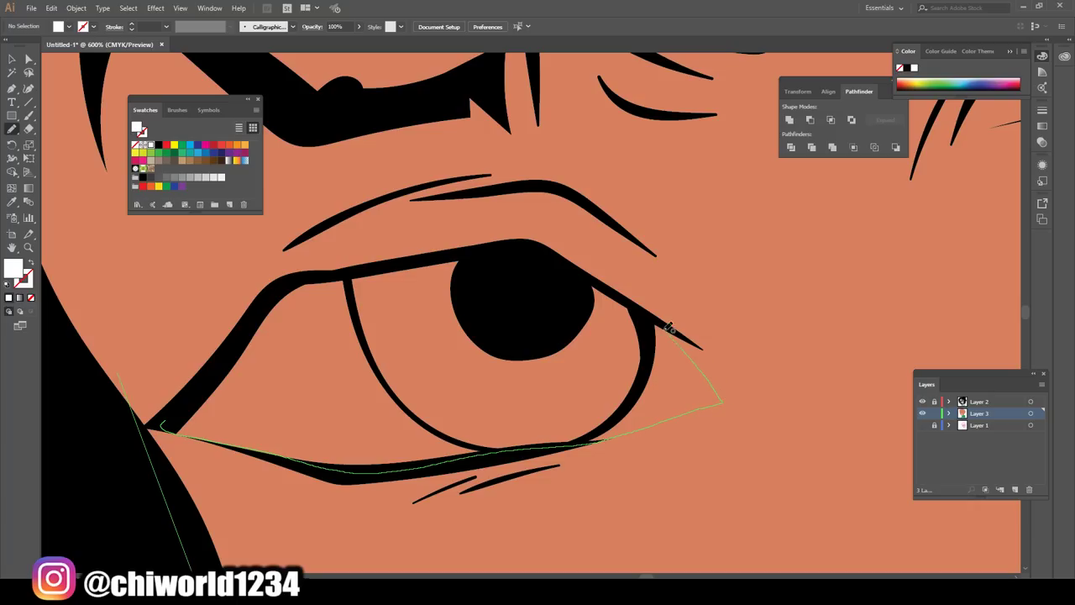
{"action": "mouse_move", "coordinate": [670, 326]}
{"action": "left_mouse_down"}
{"action": "mouse_move", "coordinate": [547, 252]}
{"action": "mouse_move", "coordinate": [387, 263]}
{"action": "mouse_move", "coordinate": [269, 294]}
{"action": "mouse_move", "coordinate": [165, 425]}
{"action": "left_mouse_up"}
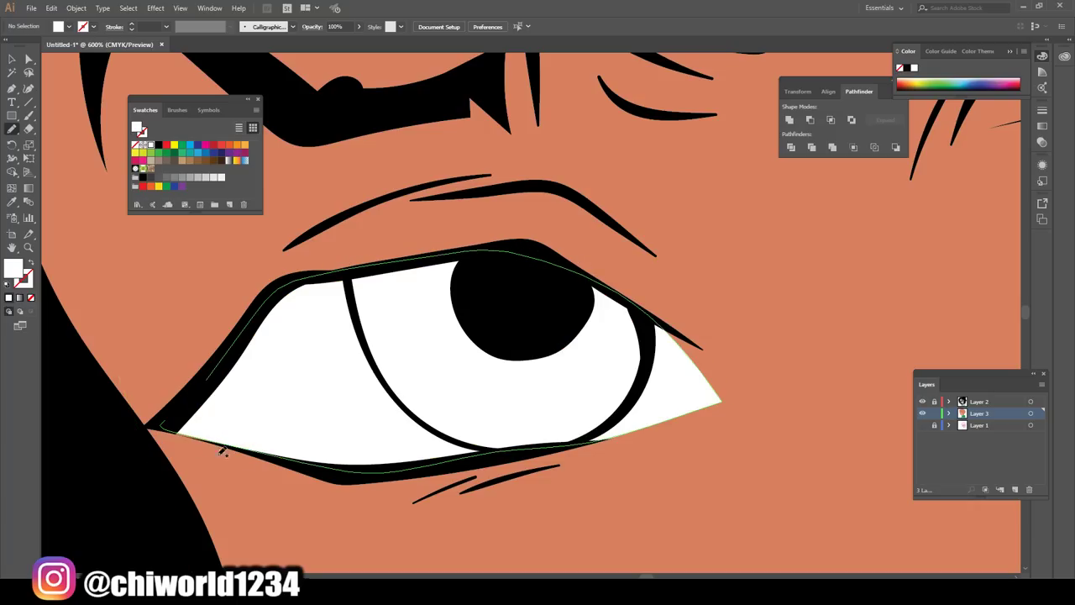
{"action": "key", "text": "ctrl+minus"}
{"action": "key", "text": "ctrl+minus"}
{"action": "key", "text": "ctrl+minus"}
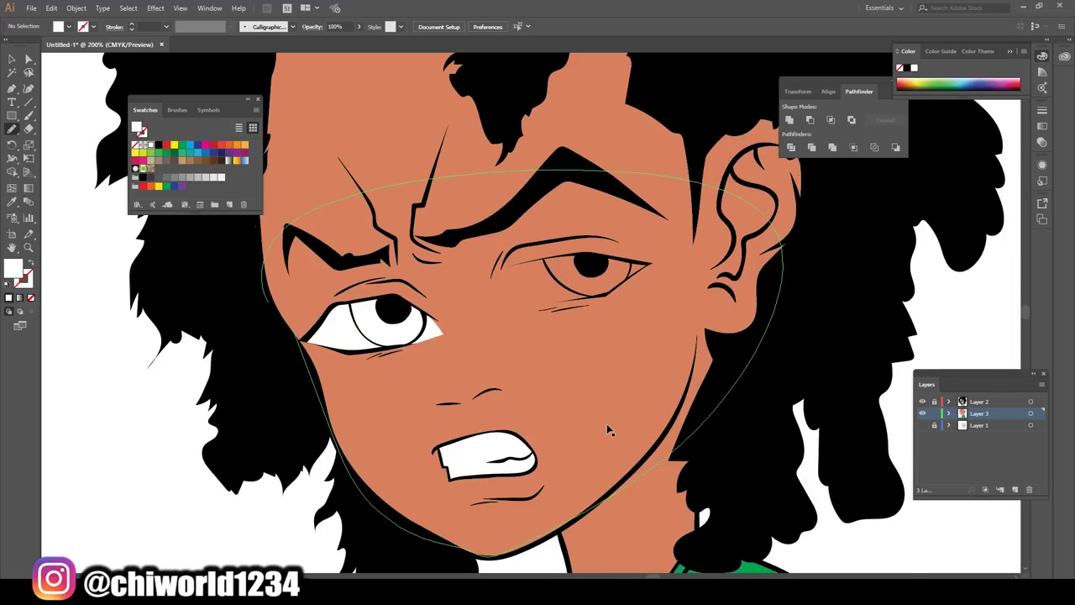
{"action": "key", "text": "ctrl+plus"}
{"action": "key", "text": "ctrl+plus"}
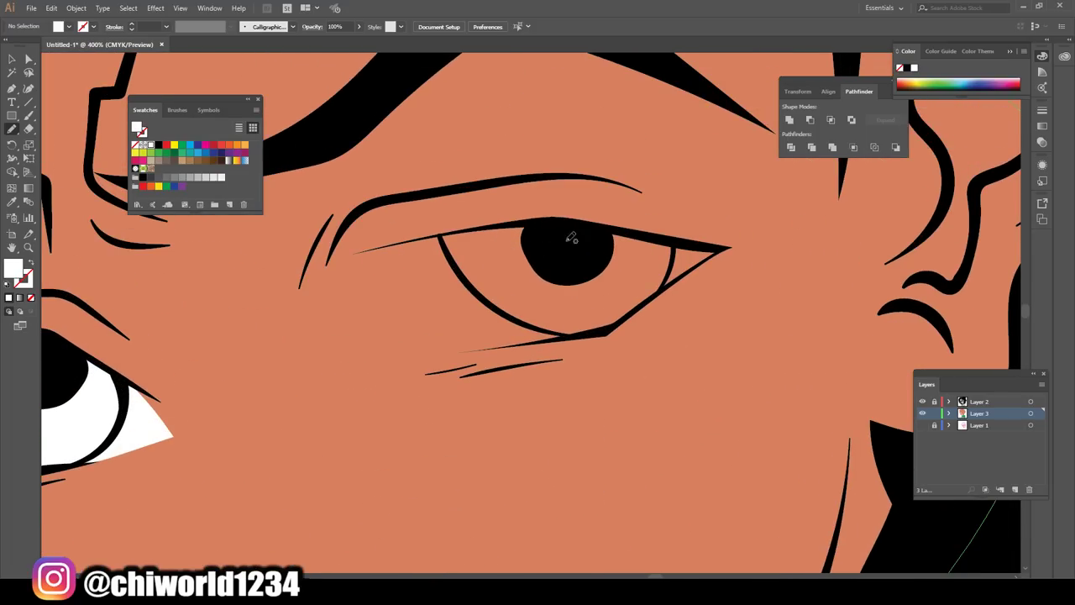
Fill the right eye with a closed white eye-white shape
{"action": "left_click_drag", "start_coordinate": [587, 221], "coordinate": [527, 218]}
{"action": "left_click_drag", "start_coordinate": [540, 340], "coordinate": [605, 331]}
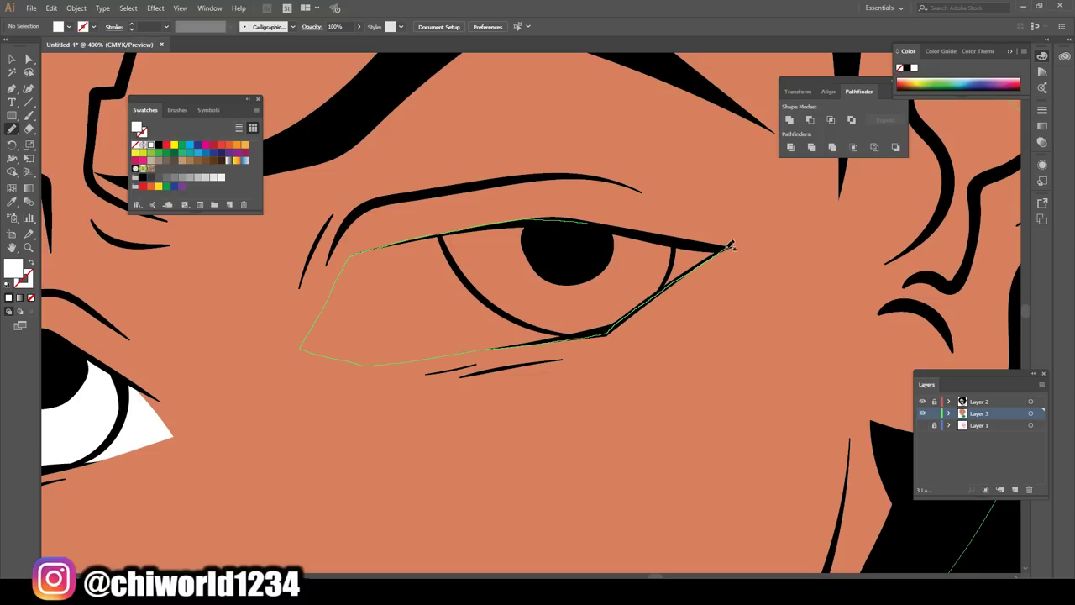
{"action": "left_click_drag", "start_coordinate": [730, 244], "coordinate": [613, 229]}
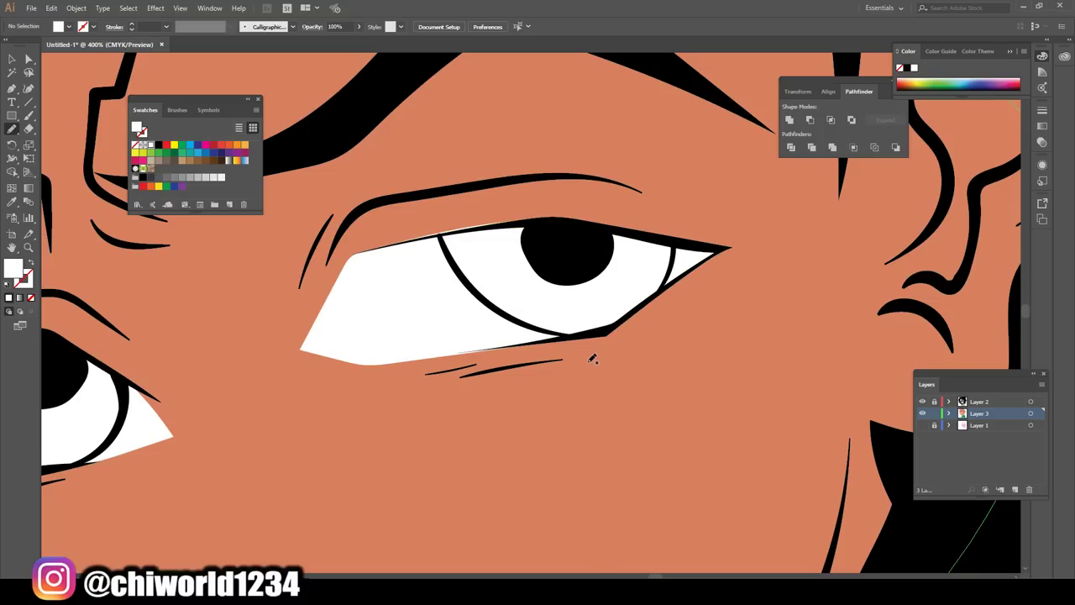
{"action": "key", "text": "ctrl+minus"}
{"action": "key", "text": "ctrl+minus"}
{"action": "key", "text": "ctrl+minus"}
{"action": "key", "text": "ctrl+minus"}
{"action": "key", "text": "ctrl+minus"}
{"action": "key", "text": "ctrl+minus"}
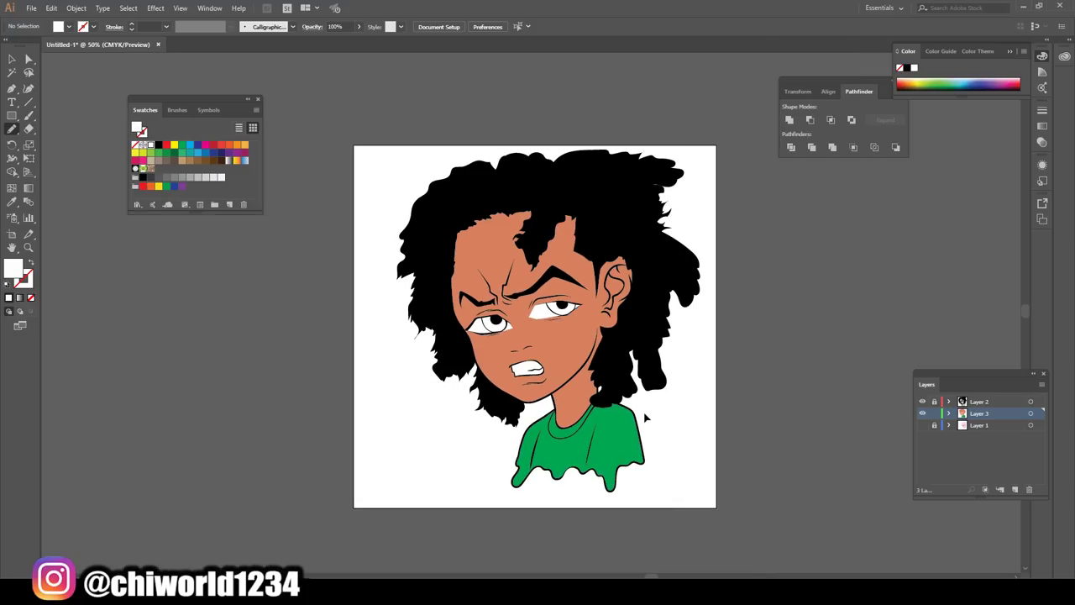
{"action": "key", "text": "ctrl+plus"}
{"action": "key", "text": "ctrl+plus"}
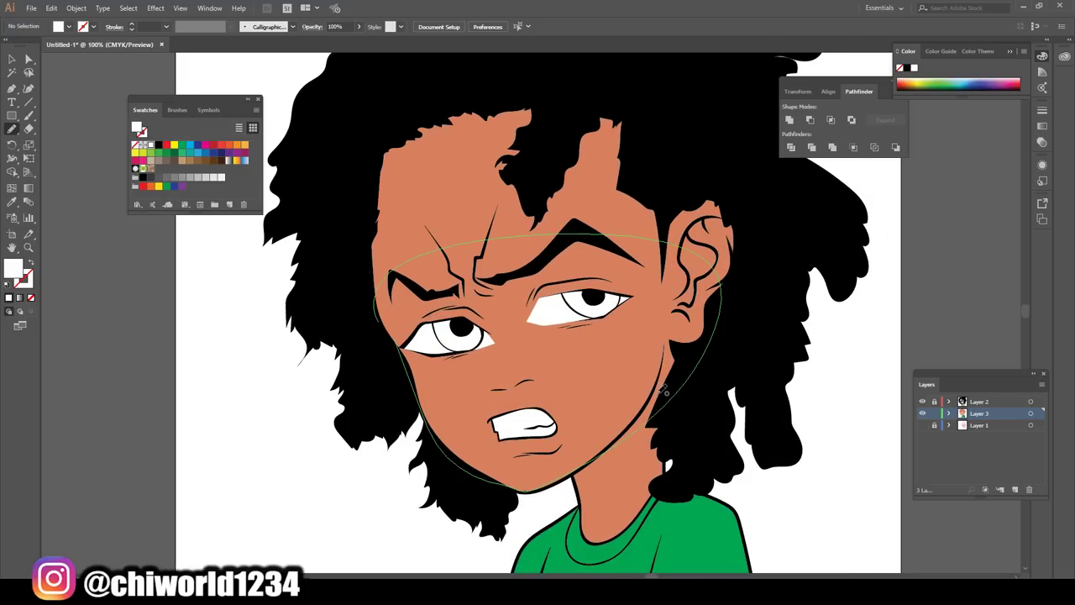
{"action": "key", "text": "ctrl+plus"}
{"action": "key", "text": "ctrl+plus"}
{"action": "key", "text": "ctrl+plus"}
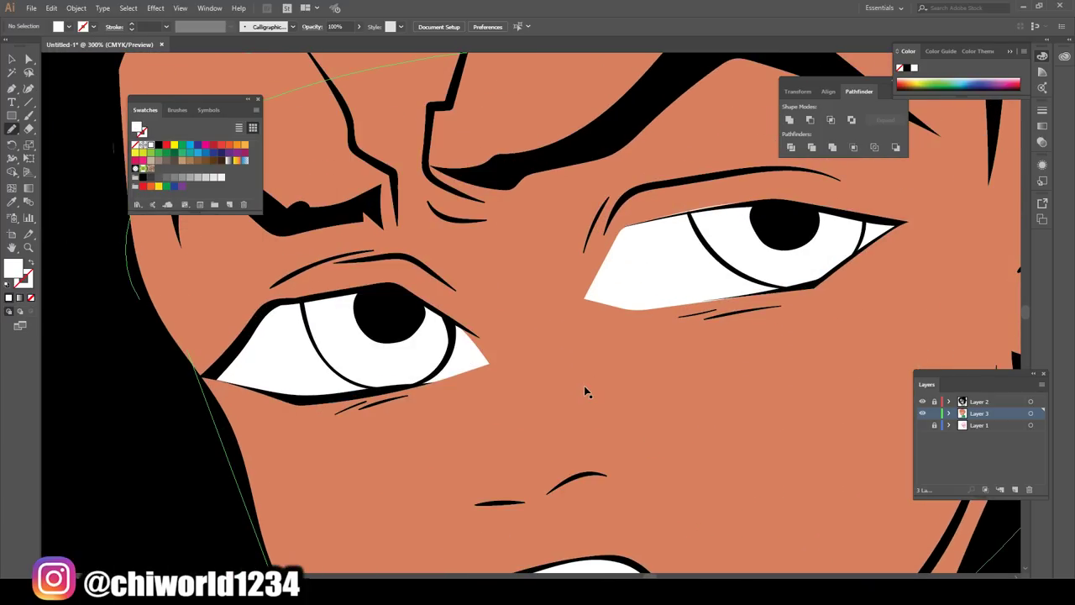
{"action": "scroll", "coordinate": [588, 383], "scroll_direction": "up", "scroll_amount": 2}
{"action": "scroll", "coordinate": [588, 384], "scroll_direction": "up", "scroll_amount": 2}
{"action": "key", "text": "ctrl+plus"}
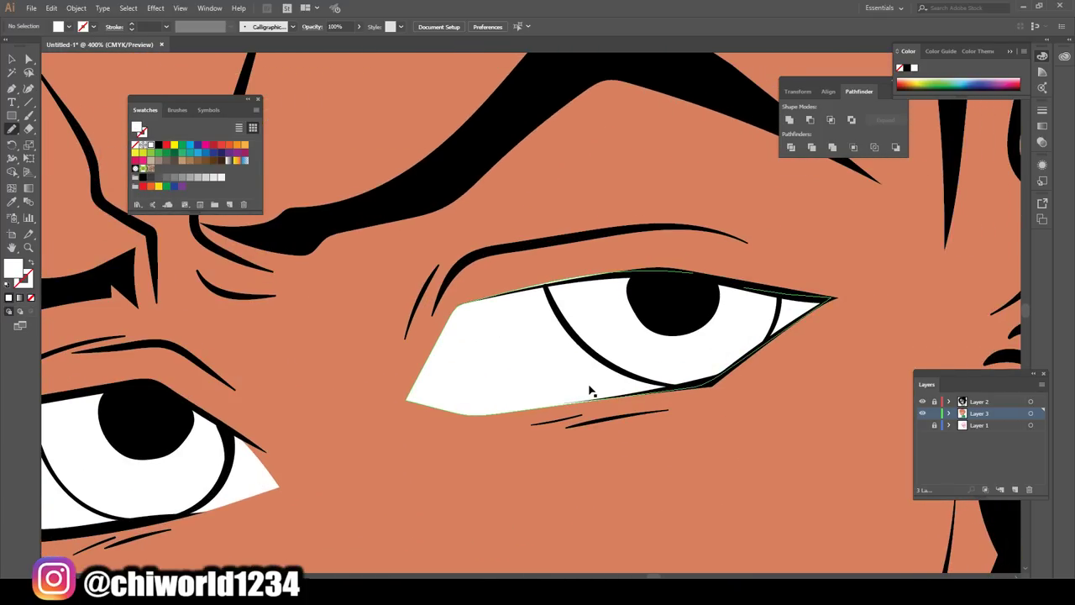
{"action": "key", "text": "ctrl+plus"}
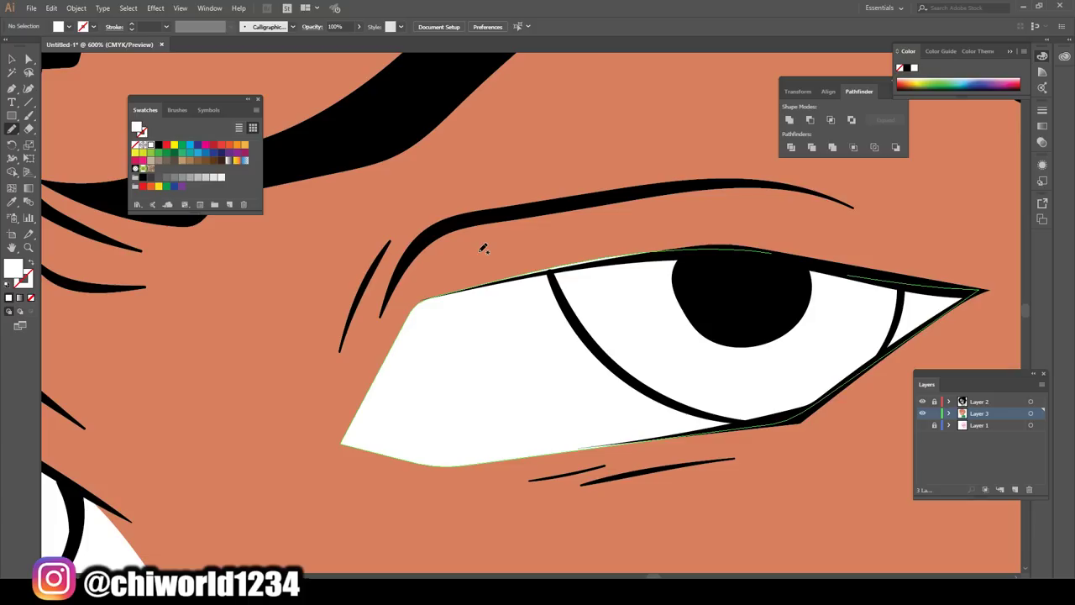
Sample the skin tone and cover the excess white above the right upper lid
{"action": "key", "text": "i"}
{"action": "key", "text": "ctrl+shift+a"}
{"action": "left_click", "coordinate": [228, 347]}
{"action": "left_click", "coordinate": [11, 135]}
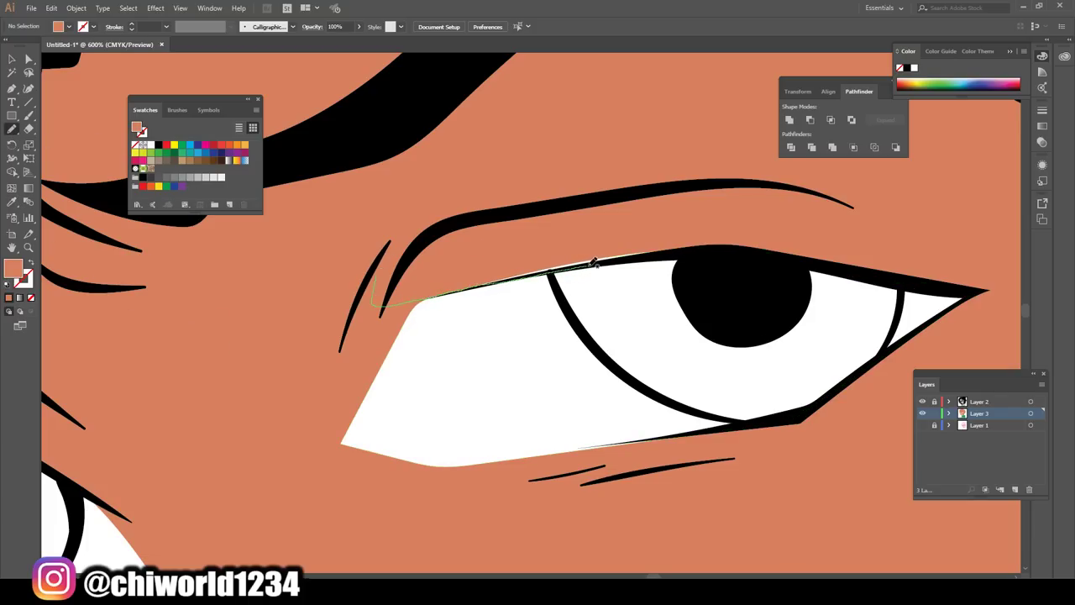
{"action": "left_click_drag", "start_coordinate": [593, 262], "coordinate": [391, 262]}
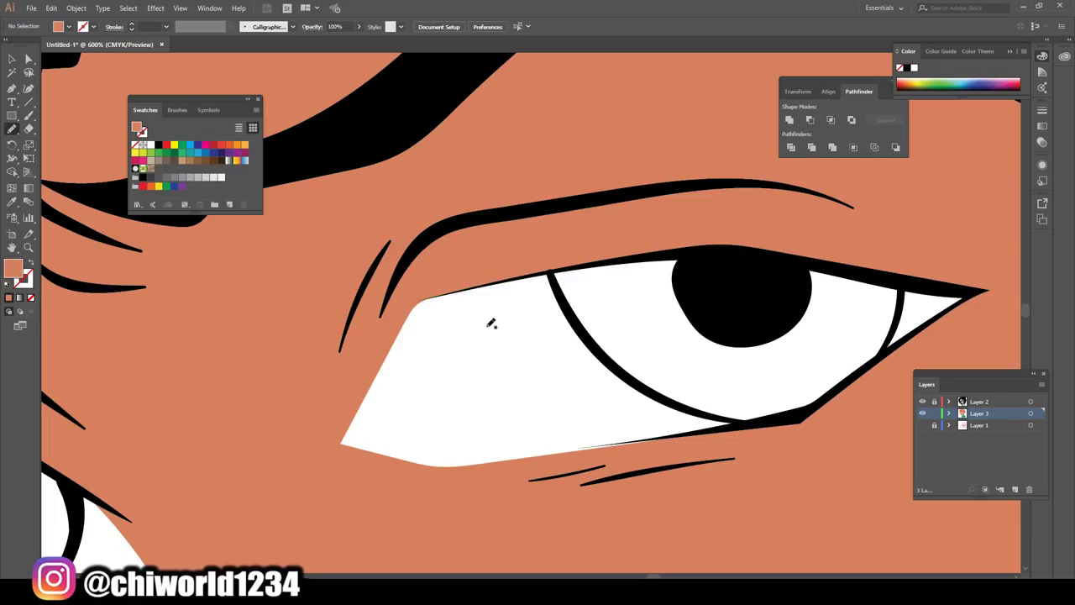
{"action": "key", "text": "ctrl+minus"}
{"action": "key", "text": "ctrl+minus"}
{"action": "scroll", "coordinate": [341, 382], "scroll_direction": "left", "scroll_amount": 2}
Set the fill colour to teal 2D7773 in the Color Picker
{"action": "scroll", "coordinate": [335, 387], "scroll_direction": "left", "scroll_amount": 2}
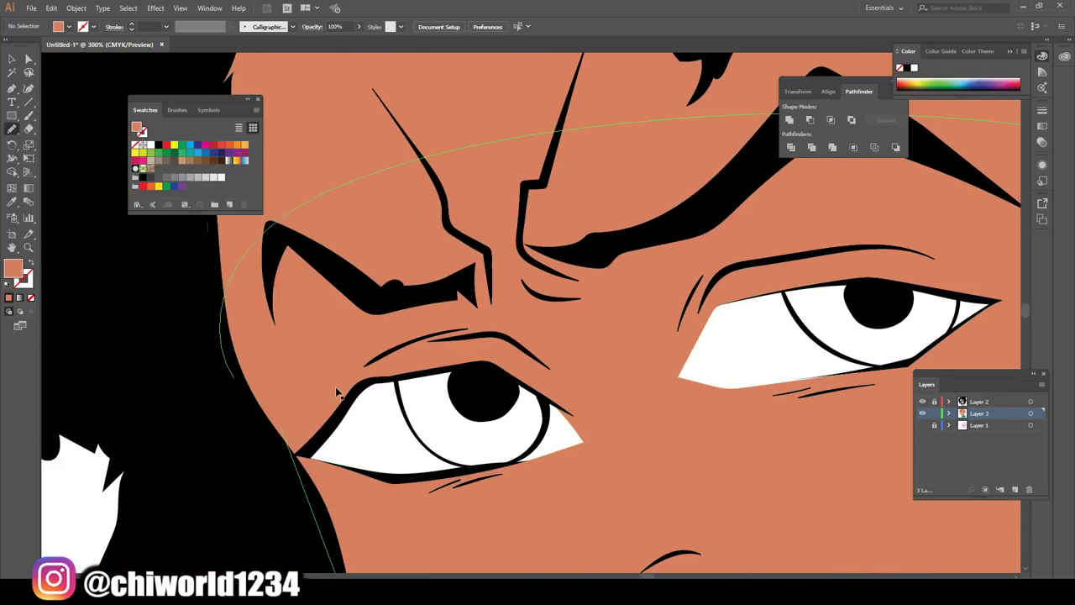
{"action": "scroll", "coordinate": [335, 386], "scroll_direction": "up", "scroll_amount": 2}
{"action": "scroll", "coordinate": [347, 372], "scroll_direction": "up", "scroll_amount": 1}
{"action": "scroll", "coordinate": [356, 379], "scroll_direction": "up", "scroll_amount": 2}
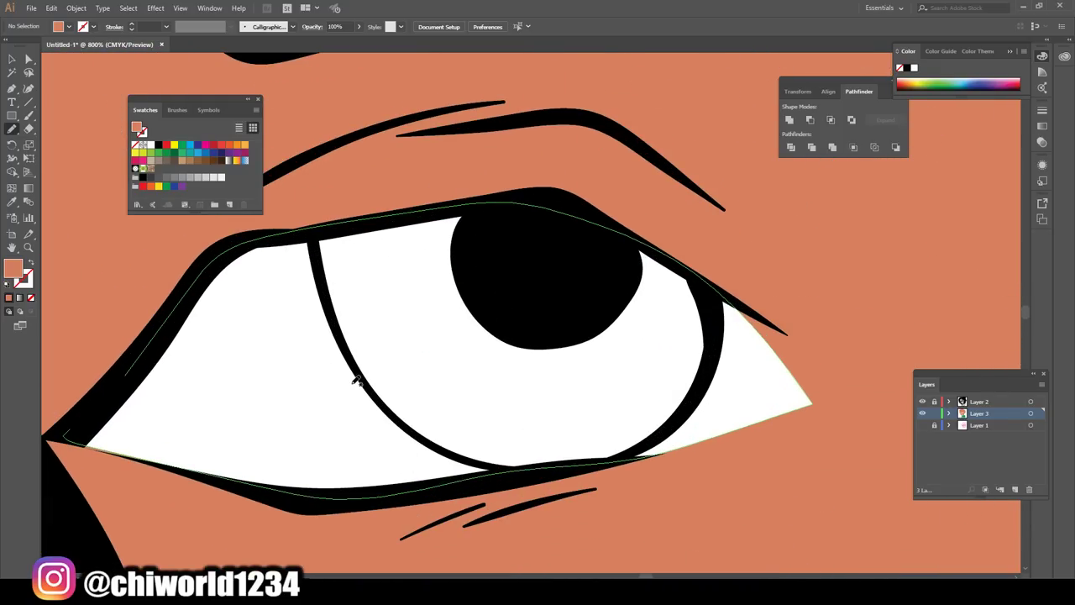
{"action": "double_click", "coordinate": [18, 276]}
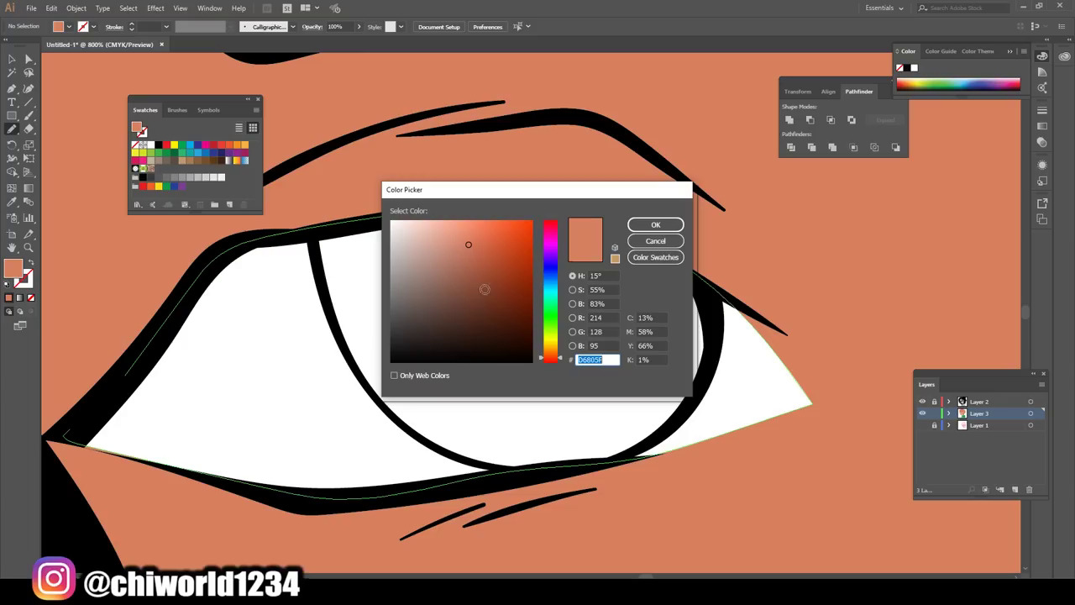
{"action": "left_click", "coordinate": [490, 316]}
{"action": "left_click", "coordinate": [490, 307]}
{"action": "left_click", "coordinate": [547, 319]}
{"action": "mouse_move", "coordinate": [546, 319]}
{"action": "left_mouse_down"}
{"action": "mouse_move", "coordinate": [545, 275]}
{"action": "mouse_move", "coordinate": [545, 286]}
{"action": "left_mouse_up"}
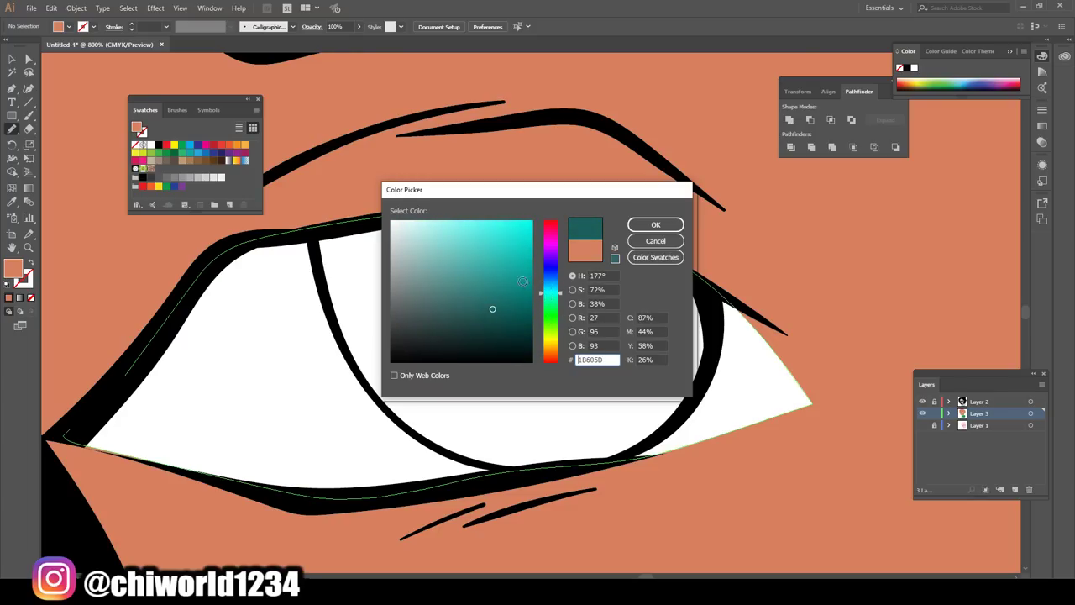
{"action": "left_click_drag", "start_coordinate": [483, 290], "coordinate": [478, 295]}
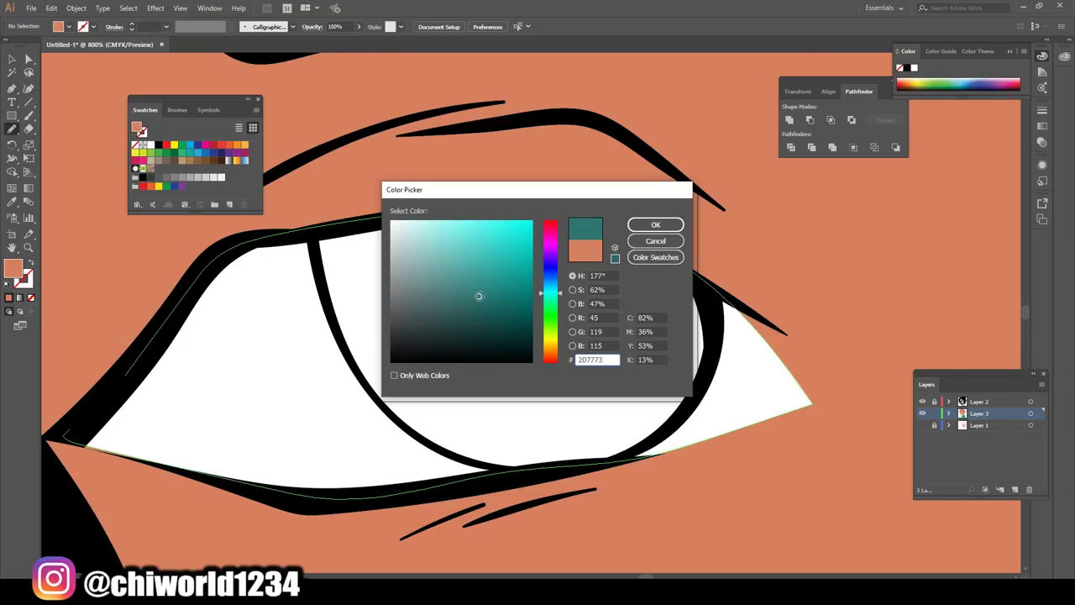
{"action": "left_click", "coordinate": [655, 224]}
Pencil a teal iris around the pupil of the first eye
{"action": "mouse_move", "coordinate": [320, 235]}
{"action": "left_mouse_down"}
{"action": "mouse_move", "coordinate": [348, 343]}
{"action": "mouse_move", "coordinate": [395, 414]}
{"action": "mouse_move", "coordinate": [468, 456]}
{"action": "mouse_move", "coordinate": [537, 469]}
{"action": "mouse_move", "coordinate": [559, 349]}
{"action": "mouse_move", "coordinate": [527, 211]}
{"action": "mouse_move", "coordinate": [425, 212]}
{"action": "mouse_move", "coordinate": [325, 232]}
{"action": "left_mouse_up"}
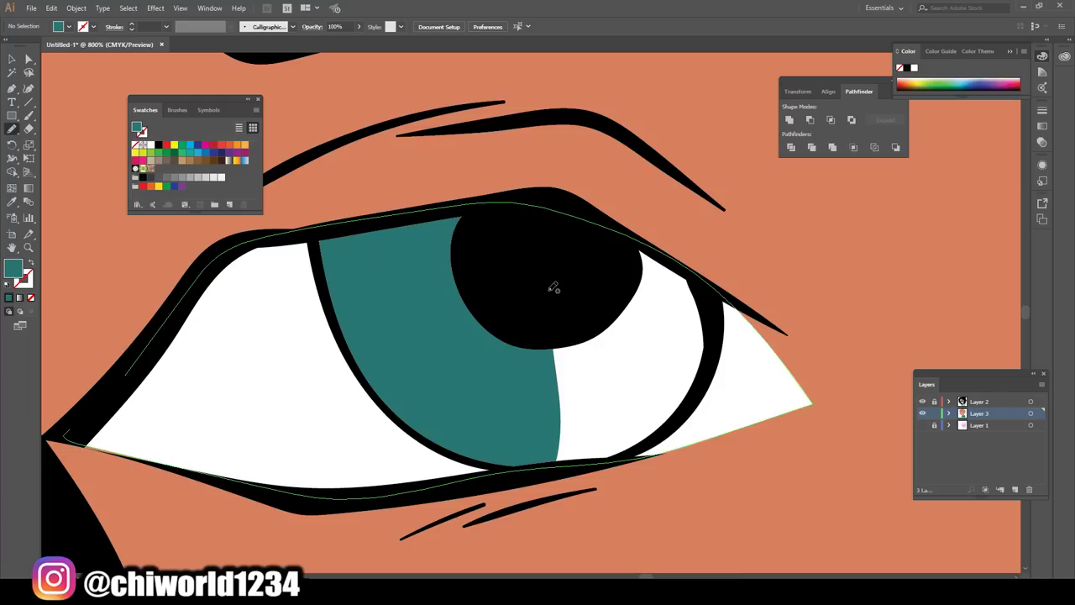
{"action": "mouse_move", "coordinate": [550, 293]}
{"action": "left_mouse_down"}
{"action": "mouse_move", "coordinate": [549, 441]}
{"action": "mouse_move", "coordinate": [579, 462]}
{"action": "mouse_move", "coordinate": [643, 443]}
{"action": "mouse_move", "coordinate": [707, 382]}
{"action": "mouse_move", "coordinate": [713, 283]}
{"action": "mouse_move", "coordinate": [650, 242]}
{"action": "mouse_move", "coordinate": [561, 267]}
{"action": "mouse_move", "coordinate": [550, 294]}
{"action": "left_mouse_up"}
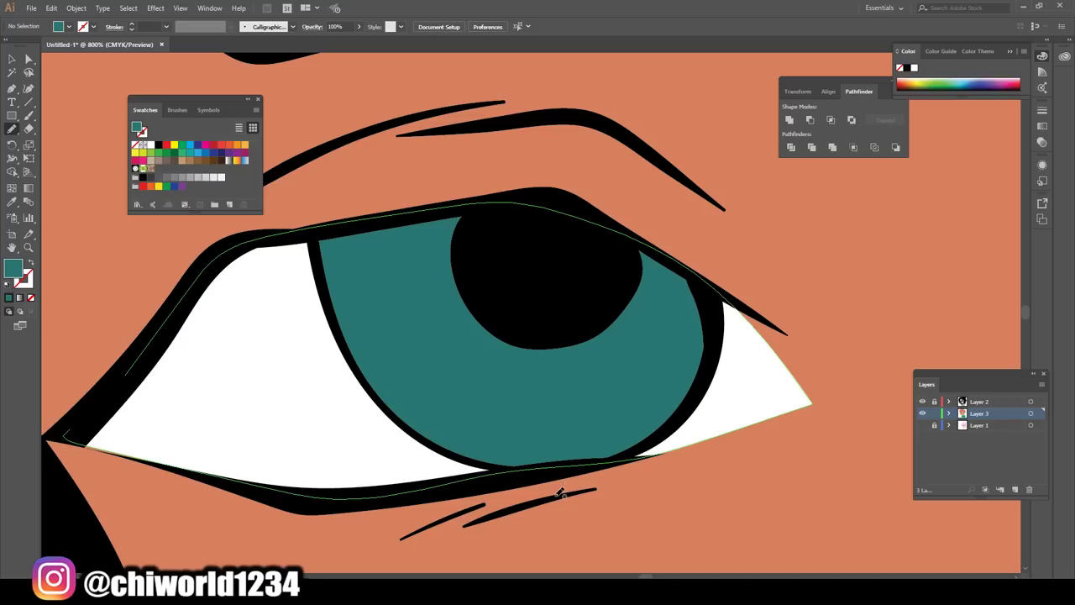
{"action": "key", "text": "ctrl+1"}
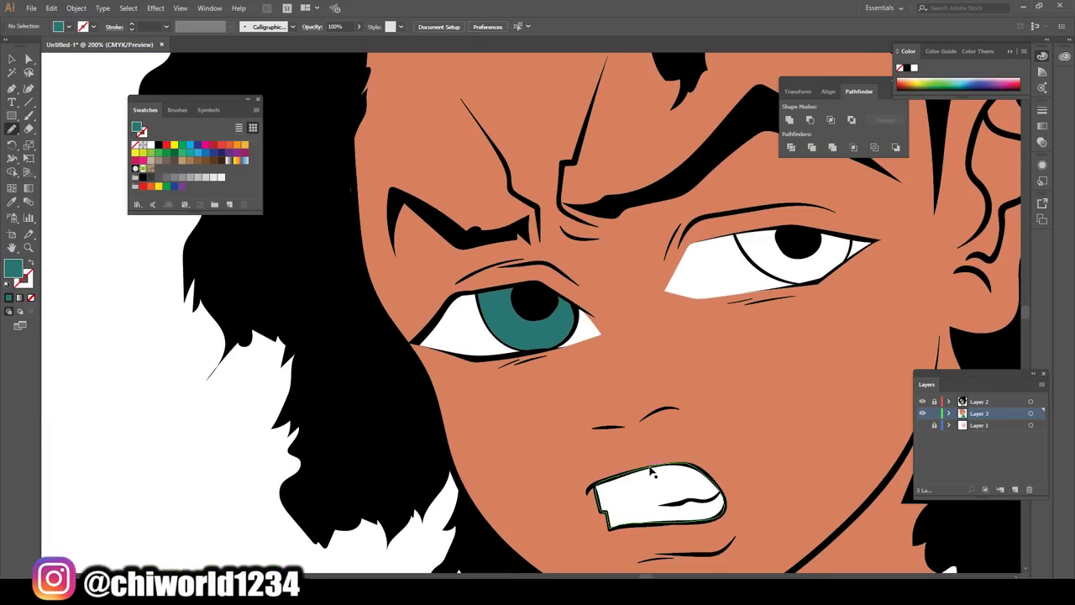
{"action": "key", "text": "ctrl+plus"}
{"action": "key", "text": "ctrl+plus"}
{"action": "key", "text": "ctrl+plus"}
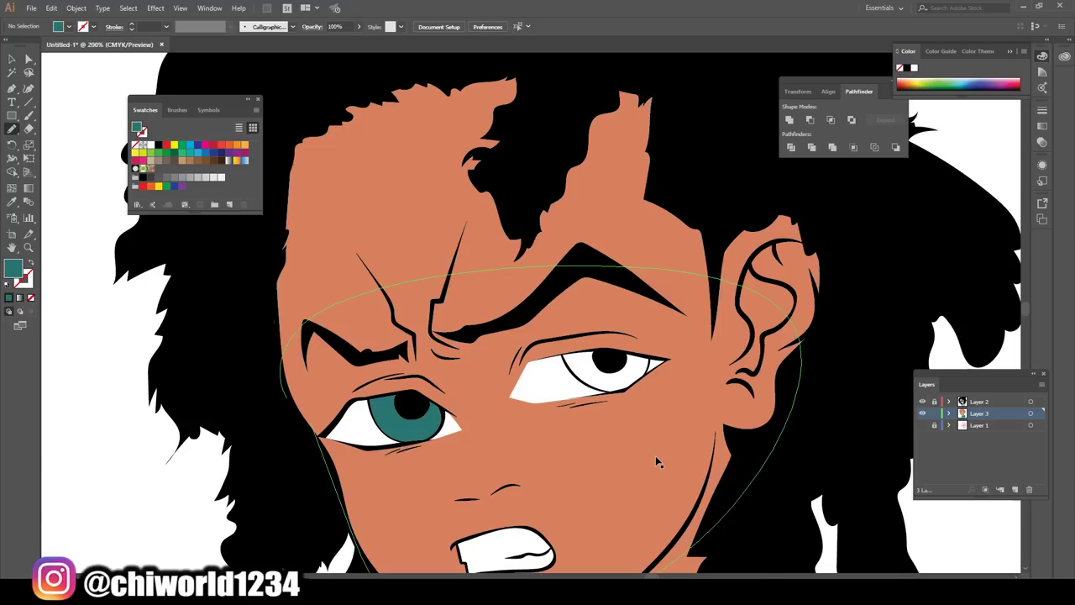
{"action": "key", "text": "ctrl+plus"}
{"action": "key", "text": "ctrl+plus"}
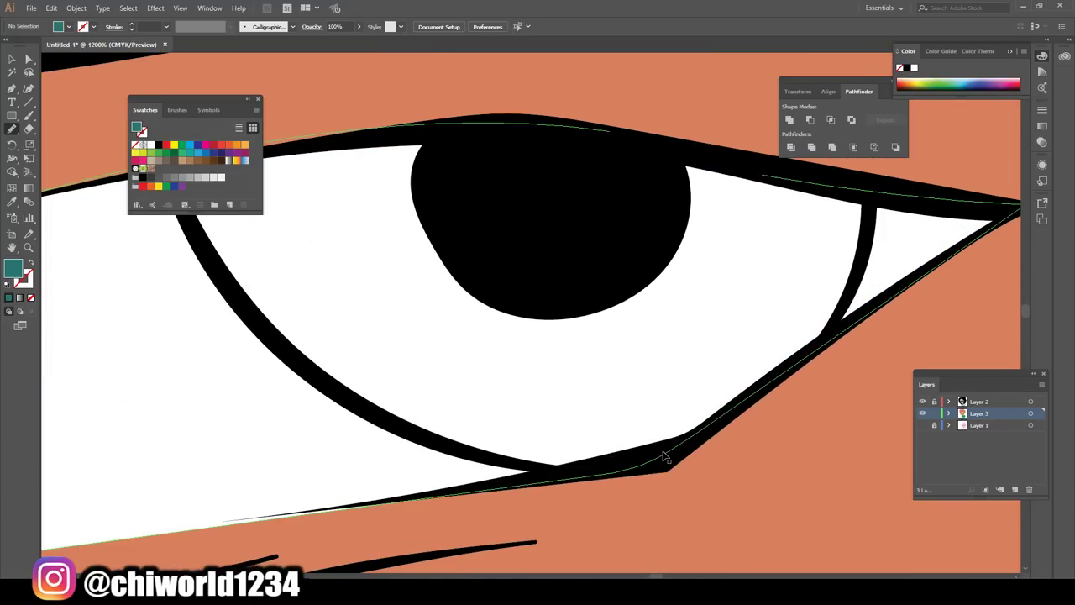
Trace a teal iris in the right eye, touching up its lower-lid edge
{"action": "left_click", "coordinate": [670, 451], "text": "ctrl"}
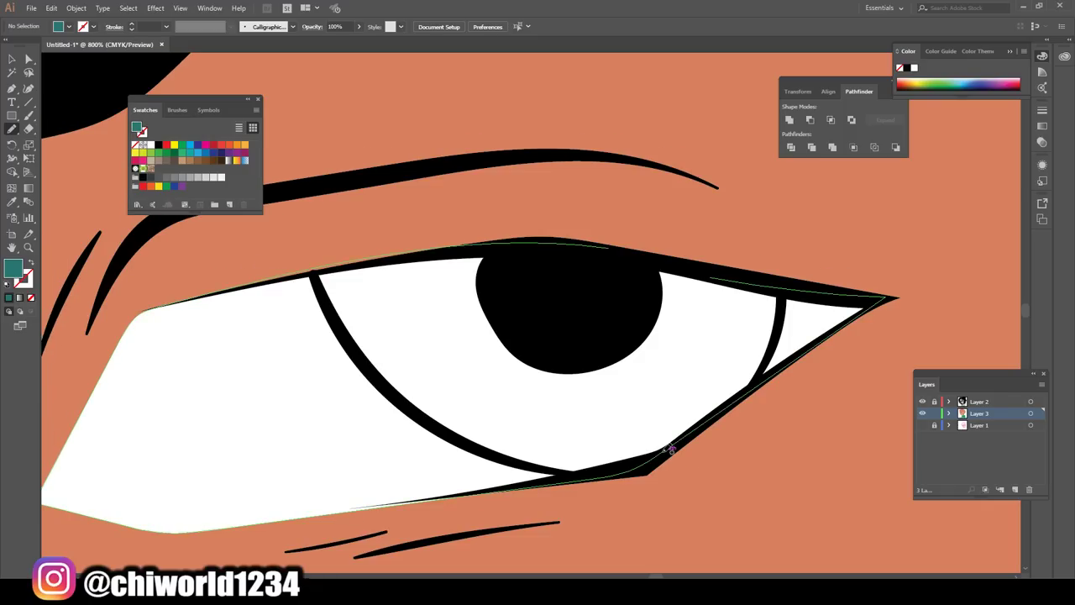
{"action": "mouse_move", "coordinate": [374, 258]}
{"action": "left_mouse_down"}
{"action": "mouse_move", "coordinate": [342, 266]}
{"action": "mouse_move", "coordinate": [351, 319]}
{"action": "mouse_move", "coordinate": [408, 396]}
{"action": "mouse_move", "coordinate": [463, 274]}
{"action": "mouse_move", "coordinate": [418, 255]}
{"action": "mouse_move", "coordinate": [375, 256]}
{"action": "left_mouse_up"}
{"action": "mouse_move", "coordinate": [473, 249]}
{"action": "left_mouse_down"}
{"action": "mouse_move", "coordinate": [439, 276]}
{"action": "mouse_move", "coordinate": [418, 387]}
{"action": "mouse_move", "coordinate": [454, 432]}
{"action": "left_mouse_up"}
{"action": "mouse_move", "coordinate": [516, 454]}
{"action": "left_mouse_down"}
{"action": "mouse_move", "coordinate": [564, 467]}
{"action": "mouse_move", "coordinate": [624, 461]}
{"action": "mouse_move", "coordinate": [682, 433]}
{"action": "mouse_move", "coordinate": [750, 388]}
{"action": "mouse_move", "coordinate": [781, 294]}
{"action": "mouse_move", "coordinate": [703, 267]}
{"action": "mouse_move", "coordinate": [542, 246]}
{"action": "mouse_move", "coordinate": [426, 258]}
{"action": "left_mouse_up"}
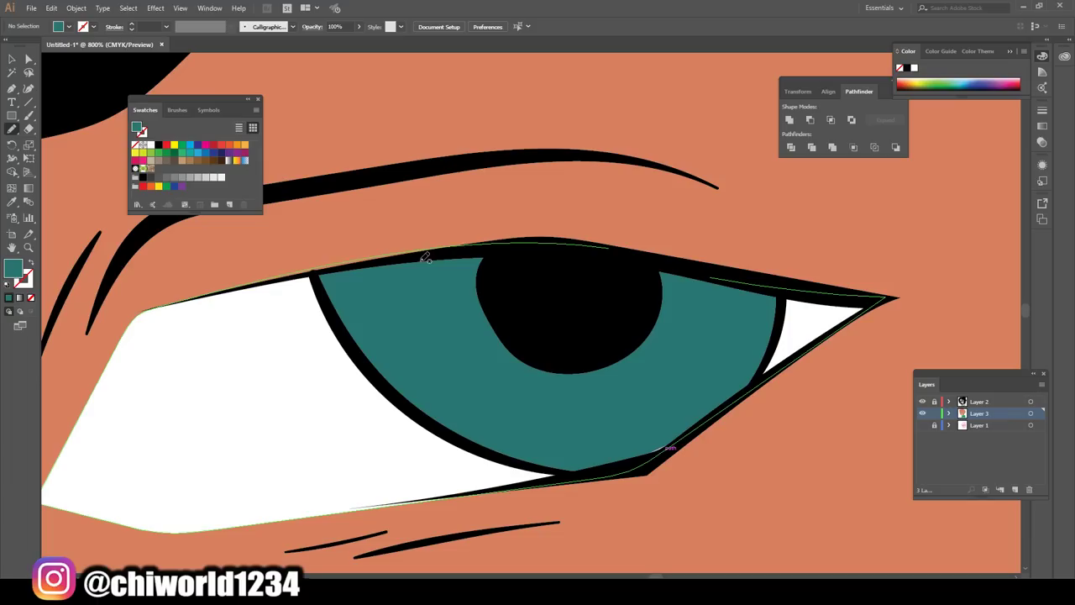
{"action": "mouse_move", "coordinate": [634, 429]}
{"action": "left_mouse_down"}
{"action": "mouse_move", "coordinate": [649, 454]}
{"action": "mouse_move", "coordinate": [638, 424]}
{"action": "left_mouse_up"}
{"action": "scroll", "coordinate": [724, 546], "scroll_direction": "down", "scroll_amount": 2}
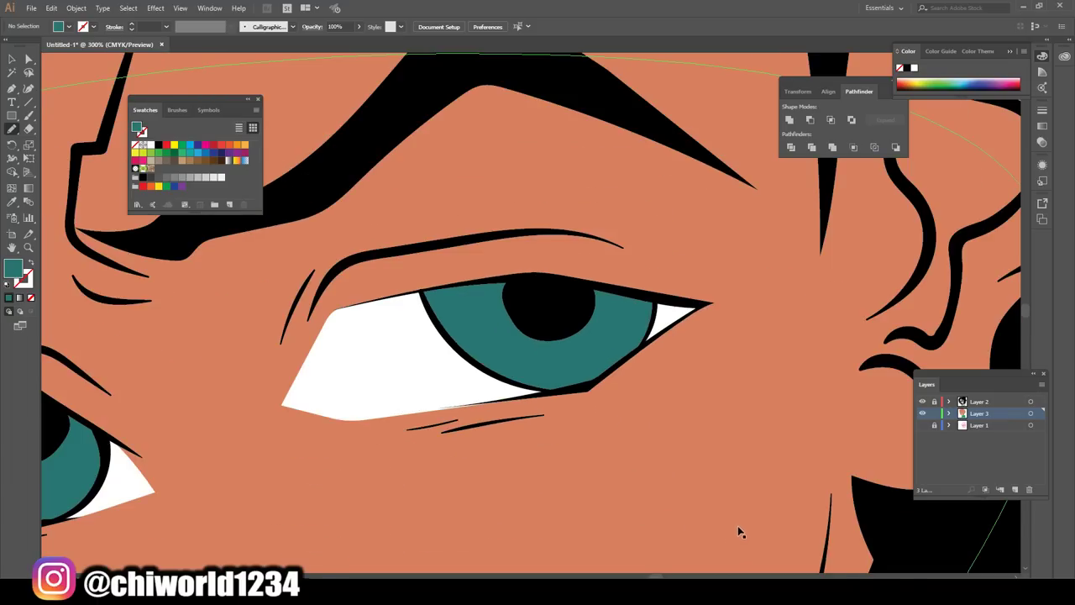
{"action": "scroll", "coordinate": [736, 528], "scroll_direction": "down", "scroll_amount": 3}
{"action": "scroll", "coordinate": [717, 516], "scroll_direction": "down", "scroll_amount": 2}
{"action": "scroll", "coordinate": [703, 513], "scroll_direction": "down", "scroll_amount": 1}
Add a new Layer 4 above Layer 3
{"action": "scroll", "coordinate": [682, 488], "scroll_direction": "left", "scroll_amount": 2}
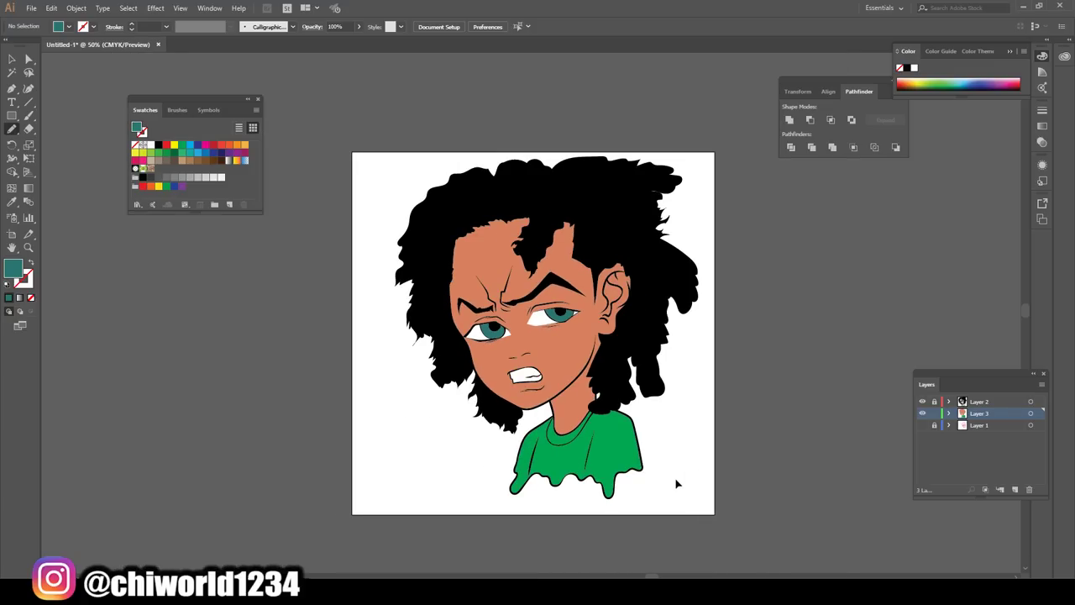
{"action": "scroll", "coordinate": [677, 482], "scroll_direction": "up", "scroll_amount": 1}
{"action": "scroll", "coordinate": [690, 479], "scroll_direction": "up", "scroll_amount": 1}
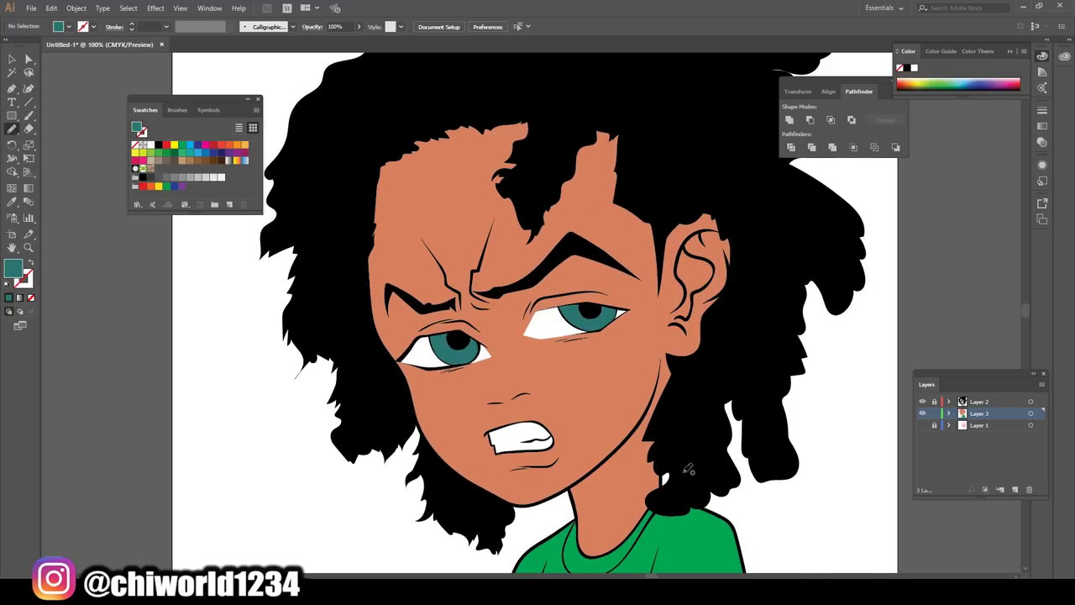
{"action": "left_click", "coordinate": [1015, 489]}
{"action": "key", "text": "ctrl+minus"}
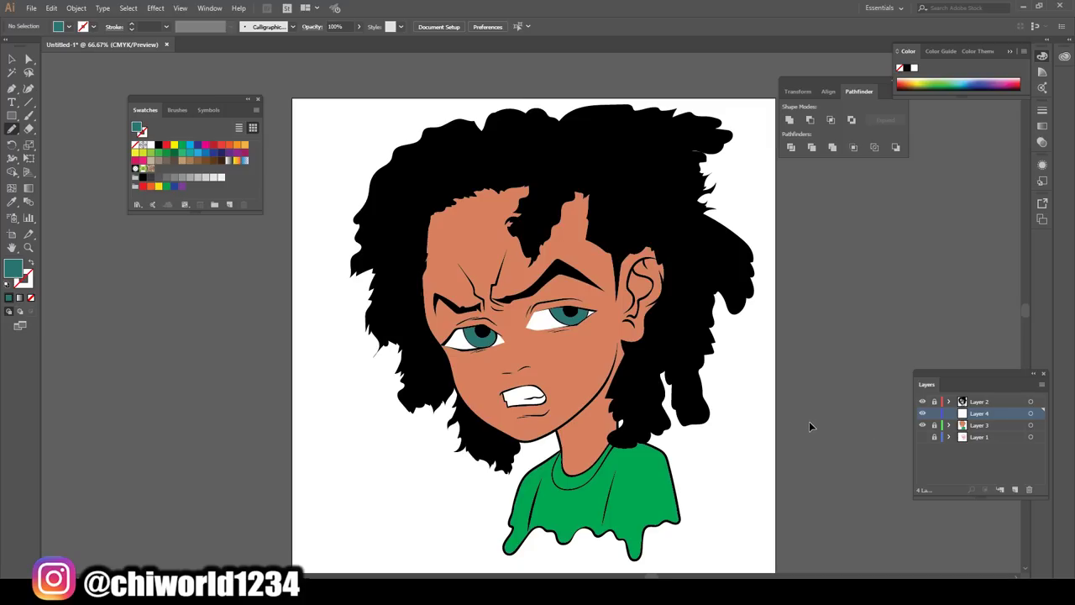
{"action": "key", "text": "ctrl+plus"}
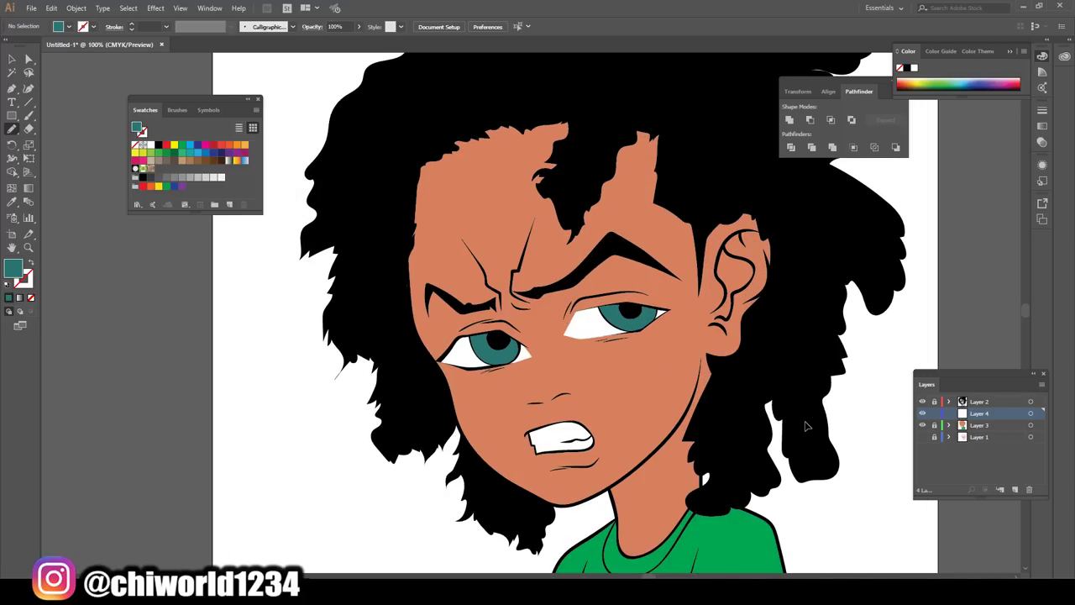
Eyedrop the face's salmon skin tone as the fill colour
{"action": "scroll", "coordinate": [810, 420], "scroll_direction": "up", "scroll_amount": 1}
{"action": "key", "text": "ctrl+plus"}
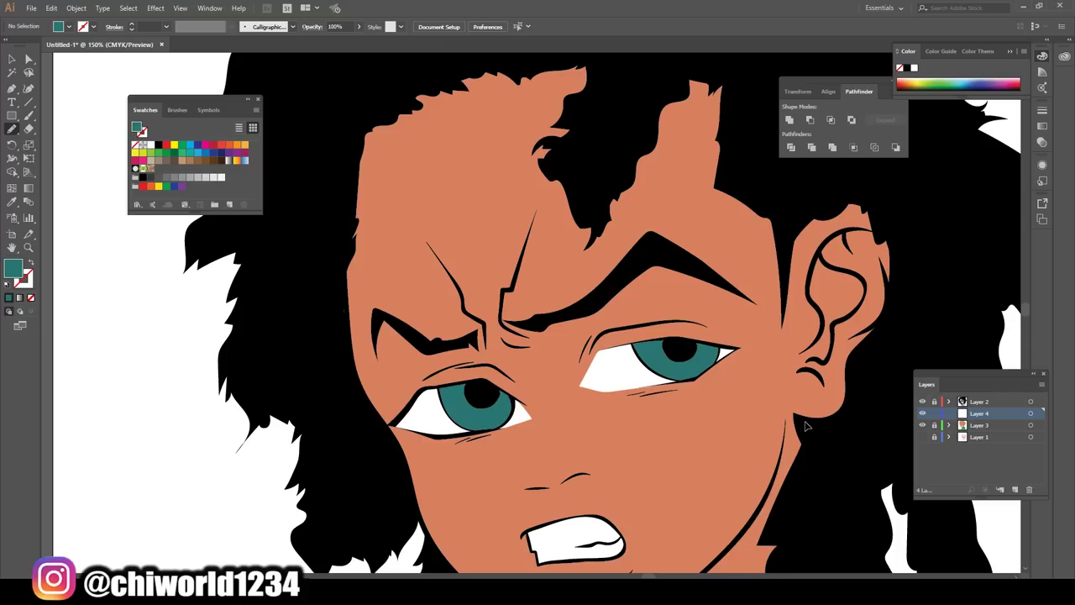
{"action": "scroll", "coordinate": [810, 421], "scroll_direction": "up", "scroll_amount": 1}
{"action": "scroll", "coordinate": [810, 422], "scroll_direction": "up", "scroll_amount": 1}
{"action": "left_click", "coordinate": [13, 203]}
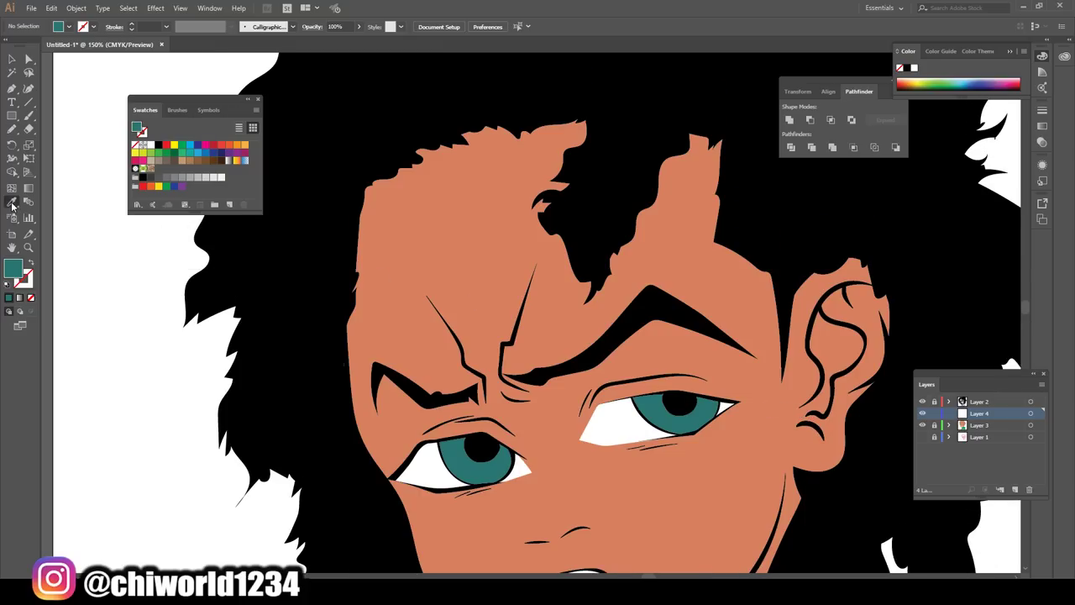
{"action": "left_click", "coordinate": [400, 333]}
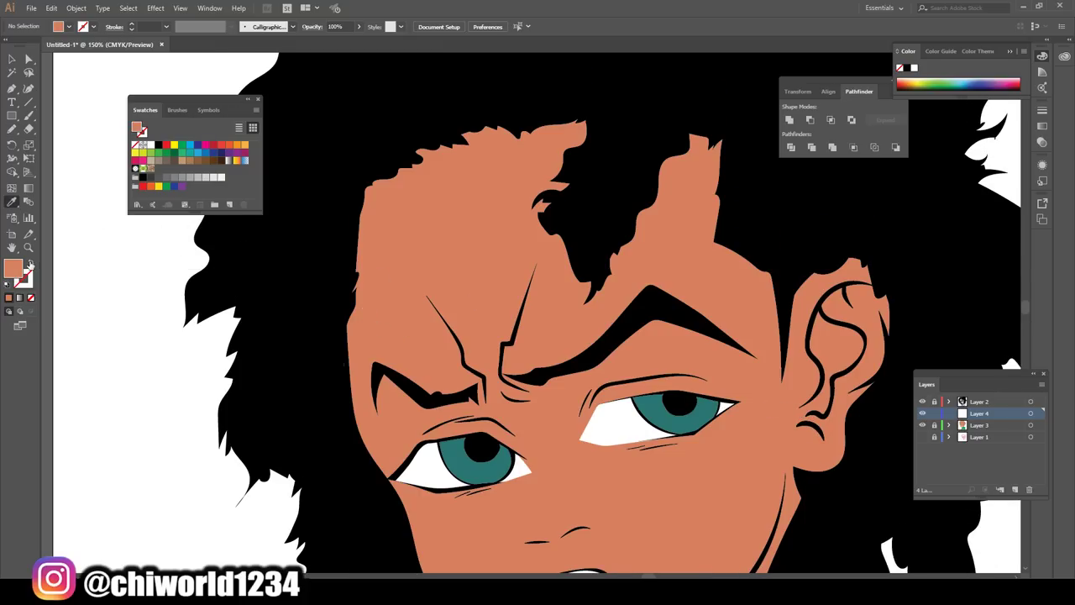
Change the fill colour to a darker, slightly redder brown in the Color Picker
{"action": "double_click", "coordinate": [18, 270]}
{"action": "left_click_drag", "start_coordinate": [444, 255], "coordinate": [472, 293]}
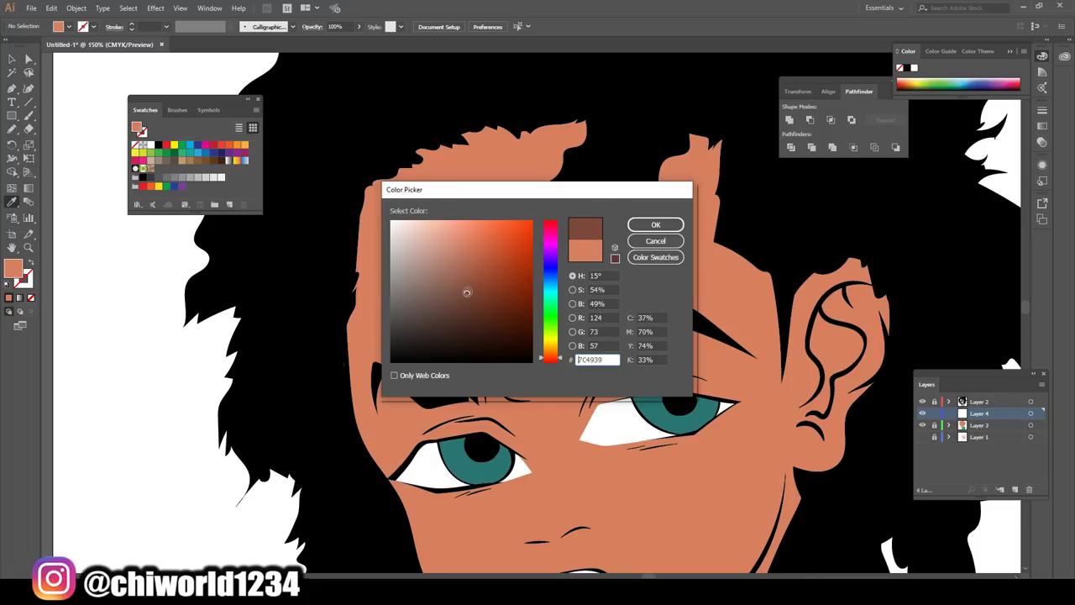
{"action": "left_click_drag", "start_coordinate": [550, 353], "coordinate": [551, 362]}
{"action": "left_click", "coordinate": [655, 224]}
Draw closed Pencil shadow patches under the centre hair strand and along the left hairline
{"action": "left_click", "coordinate": [12, 129]}
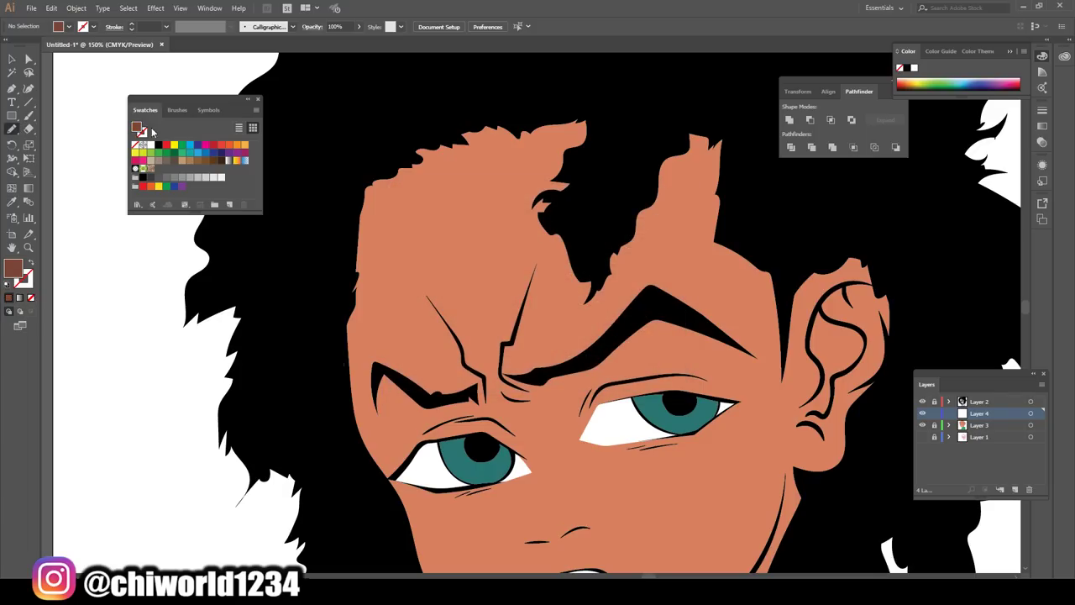
{"action": "mouse_move", "coordinate": [754, 120]}
{"action": "left_mouse_down"}
{"action": "mouse_move", "coordinate": [750, 156]}
{"action": "mouse_move", "coordinate": [694, 207]}
{"action": "left_mouse_up"}
{"action": "mouse_move", "coordinate": [673, 247]}
{"action": "left_mouse_down"}
{"action": "mouse_move", "coordinate": [651, 292]}
{"action": "mouse_move", "coordinate": [598, 284]}
{"action": "mouse_move", "coordinate": [556, 250]}
{"action": "mouse_move", "coordinate": [630, 109]}
{"action": "mouse_move", "coordinate": [754, 89]}
{"action": "left_mouse_up"}
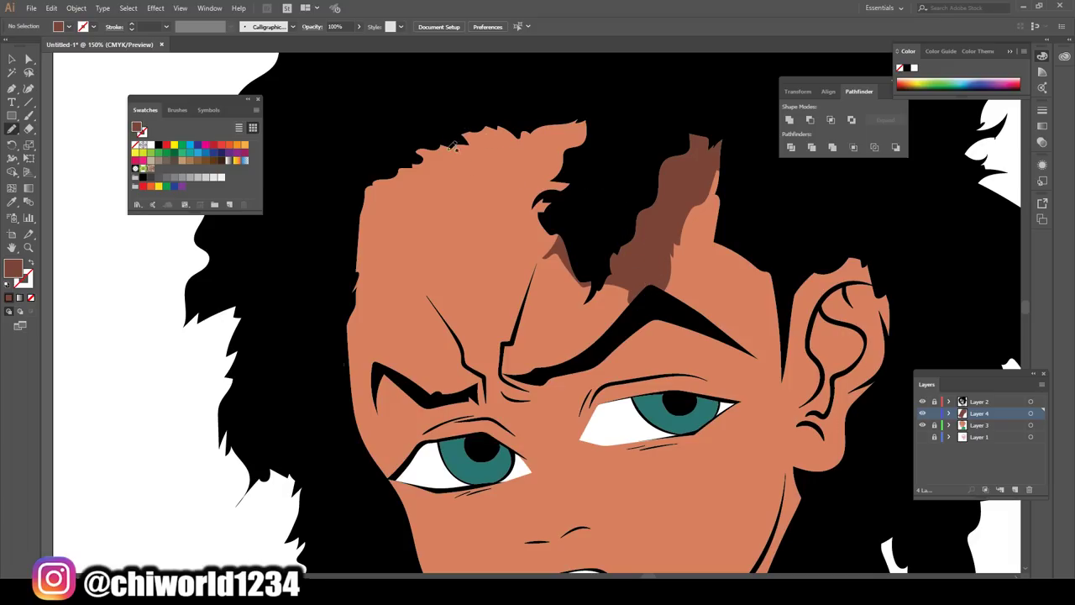
{"action": "mouse_move", "coordinate": [407, 130]}
{"action": "left_mouse_down"}
{"action": "mouse_move", "coordinate": [419, 278]}
{"action": "mouse_move", "coordinate": [391, 311]}
{"action": "left_mouse_up"}
{"action": "mouse_move", "coordinate": [351, 420]}
{"action": "left_mouse_down"}
{"action": "mouse_move", "coordinate": [328, 199]}
{"action": "mouse_move", "coordinate": [417, 156]}
{"action": "left_mouse_up"}
Zoom in and draw a dark brown shadow shape from the neck up along the jawline
{"action": "scroll", "coordinate": [707, 346], "scroll_direction": "down", "scroll_amount": 5}
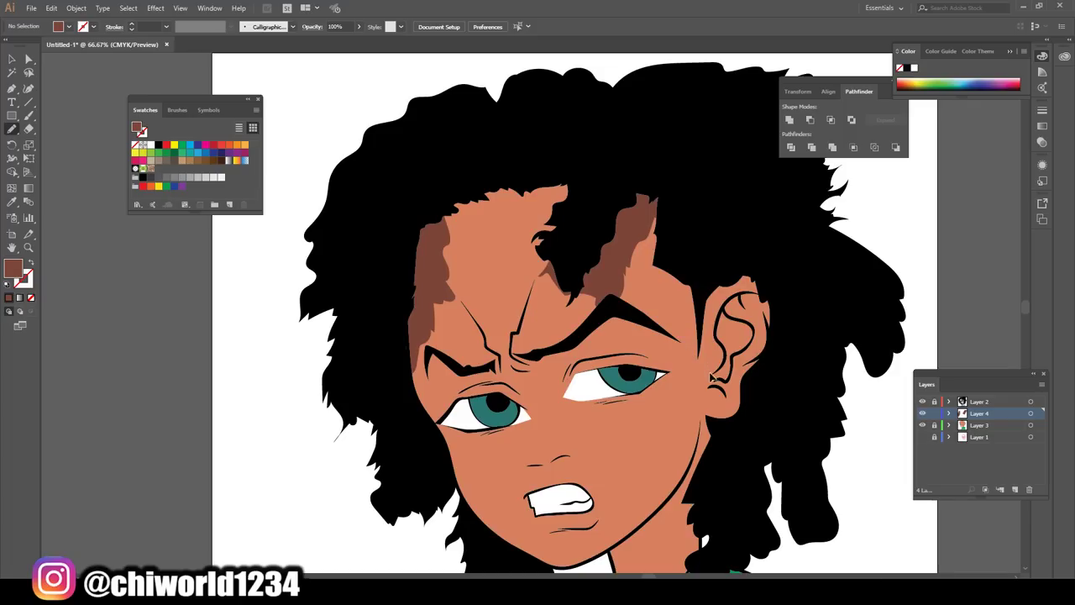
{"action": "scroll", "coordinate": [660, 354], "scroll_direction": "up", "scroll_amount": 2}
{"action": "scroll", "coordinate": [660, 354], "scroll_direction": "up", "scroll_amount": 1}
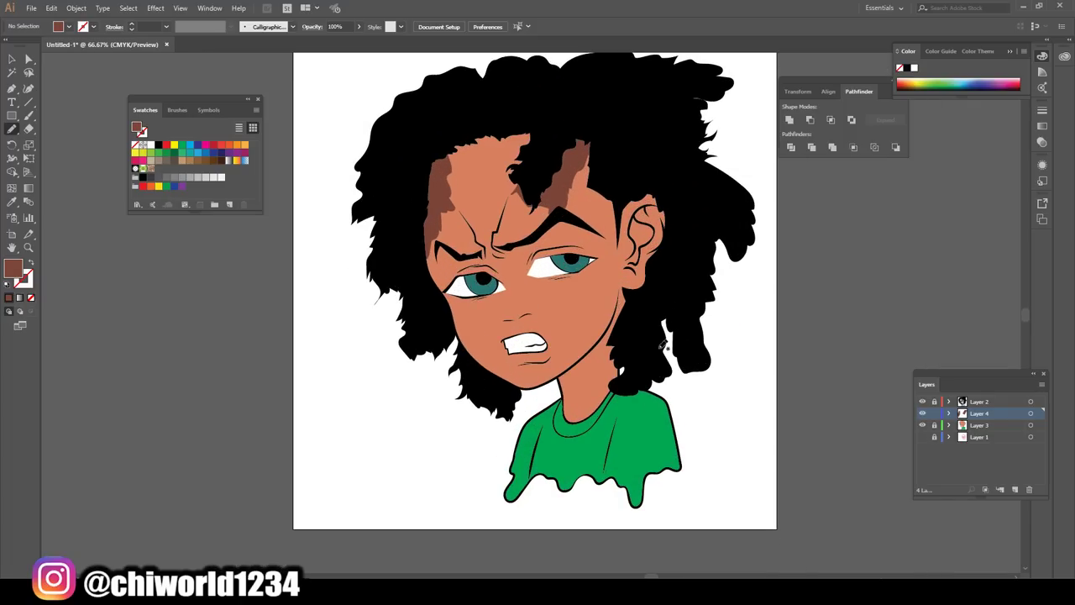
{"action": "scroll", "coordinate": [661, 351], "scroll_direction": "up", "scroll_amount": 1}
{"action": "scroll", "coordinate": [662, 346], "scroll_direction": "up", "scroll_amount": 1}
{"action": "scroll", "coordinate": [663, 342], "scroll_direction": "up", "scroll_amount": 1}
{"action": "scroll", "coordinate": [664, 342], "scroll_direction": "up", "scroll_amount": 2}
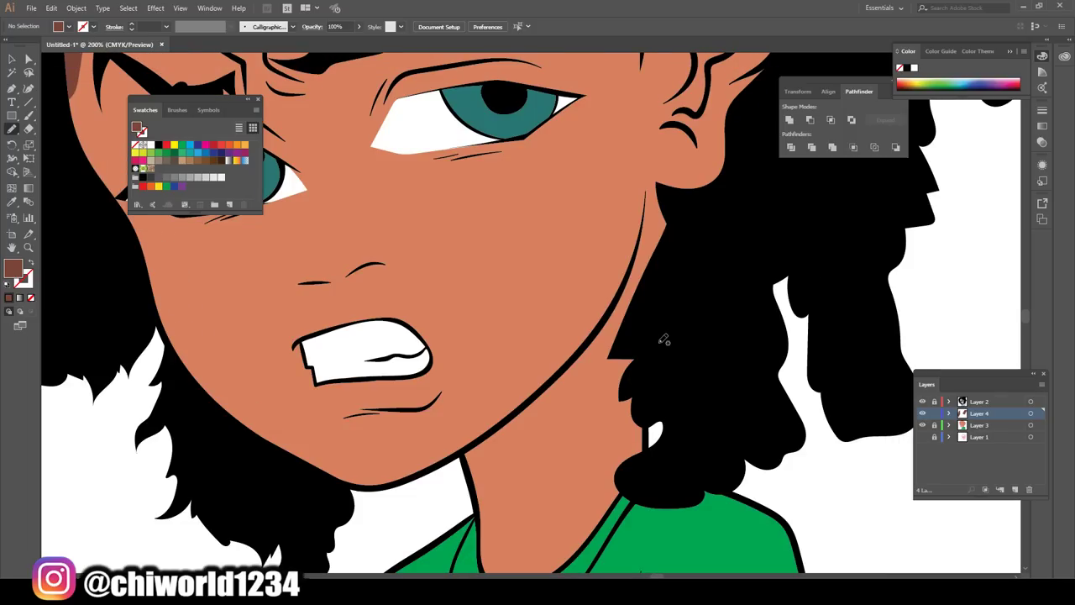
{"action": "scroll", "coordinate": [689, 240], "scroll_direction": "up", "scroll_amount": 2}
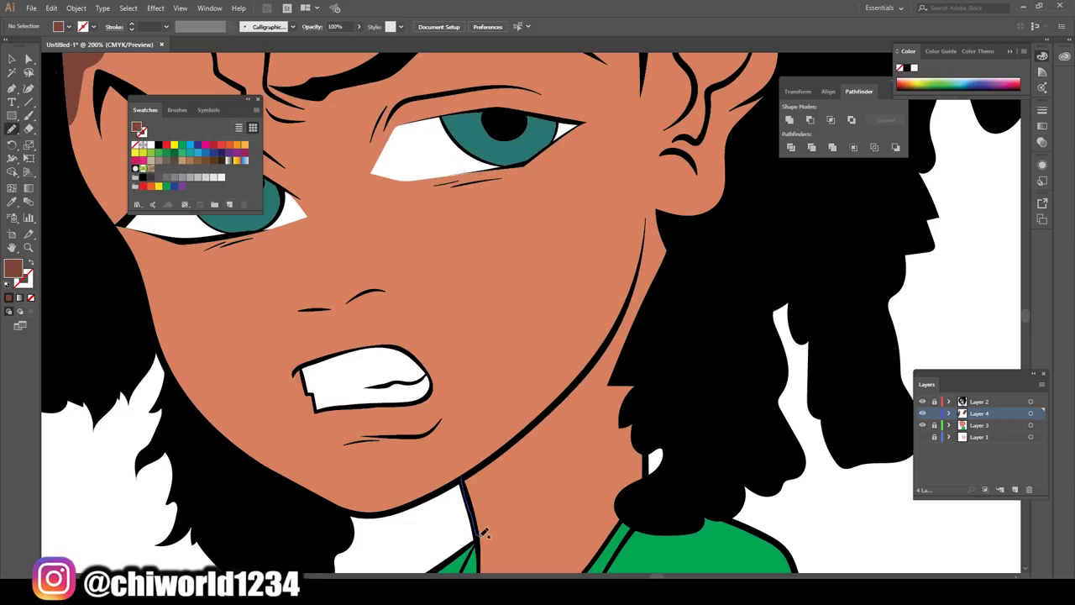
{"action": "mouse_move", "coordinate": [483, 531]}
{"action": "left_mouse_down"}
{"action": "mouse_move", "coordinate": [579, 495]}
{"action": "mouse_move", "coordinate": [677, 319]}
{"action": "mouse_move", "coordinate": [672, 199]}
{"action": "left_mouse_up"}
{"action": "mouse_move", "coordinate": [644, 254]}
{"action": "left_mouse_down"}
{"action": "mouse_move", "coordinate": [613, 329]}
{"action": "mouse_move", "coordinate": [484, 486]}
{"action": "left_mouse_up"}
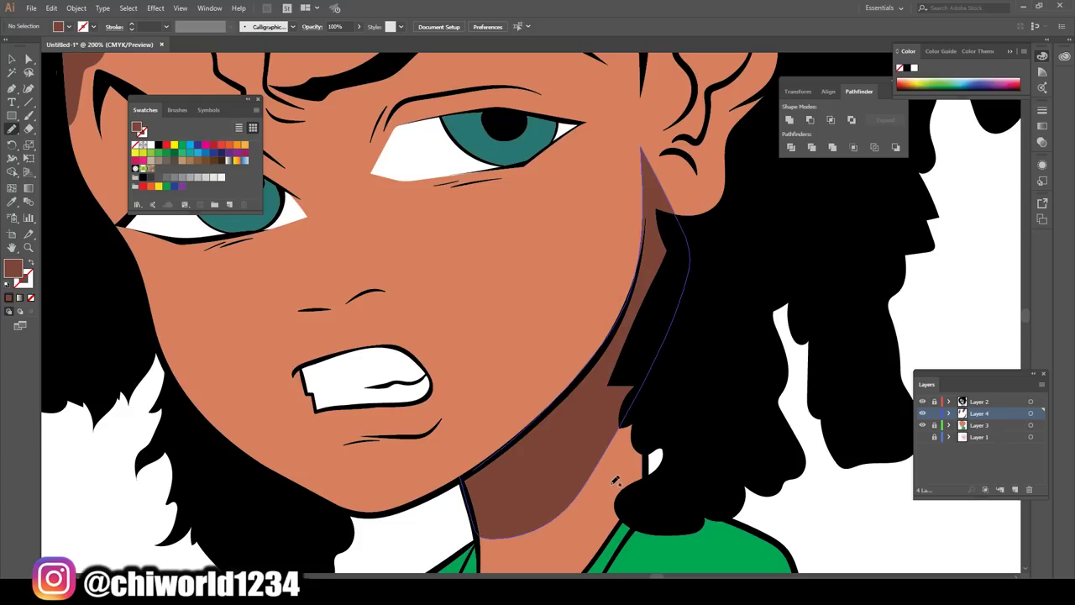
Add a small shadow under the jaw and a closed dark brown shadow over the ear
{"action": "scroll", "coordinate": [618, 478], "scroll_direction": "down", "scroll_amount": 3}
{"action": "scroll", "coordinate": [623, 477], "scroll_direction": "down", "scroll_amount": 2}
{"action": "scroll", "coordinate": [639, 453], "scroll_direction": "up", "scroll_amount": 1}
{"action": "scroll", "coordinate": [650, 434], "scroll_direction": "up", "scroll_amount": 5}
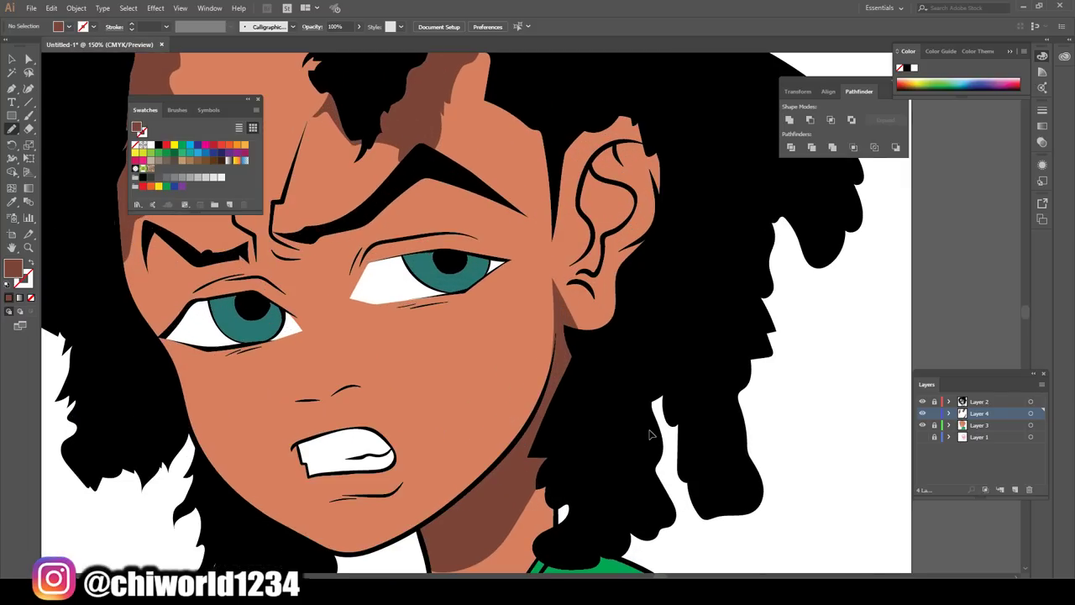
{"action": "scroll", "coordinate": [649, 433], "scroll_direction": "up", "scroll_amount": 2}
{"action": "scroll", "coordinate": [650, 425], "scroll_direction": "up", "scroll_amount": 1}
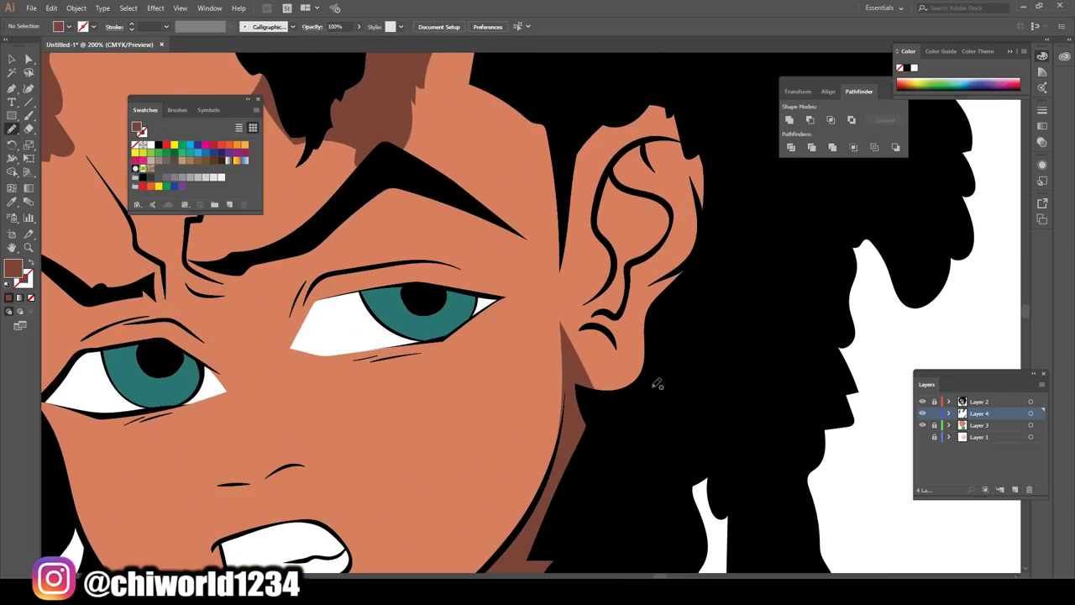
{"action": "mouse_move", "coordinate": [652, 385]}
{"action": "left_mouse_down"}
{"action": "mouse_move", "coordinate": [623, 398]}
{"action": "mouse_move", "coordinate": [695, 248]}
{"action": "left_mouse_up"}
{"action": "mouse_move", "coordinate": [689, 149]}
{"action": "left_mouse_down"}
{"action": "mouse_move", "coordinate": [576, 130]}
{"action": "mouse_move", "coordinate": [562, 214]}
{"action": "mouse_move", "coordinate": [589, 285]}
{"action": "left_mouse_up"}
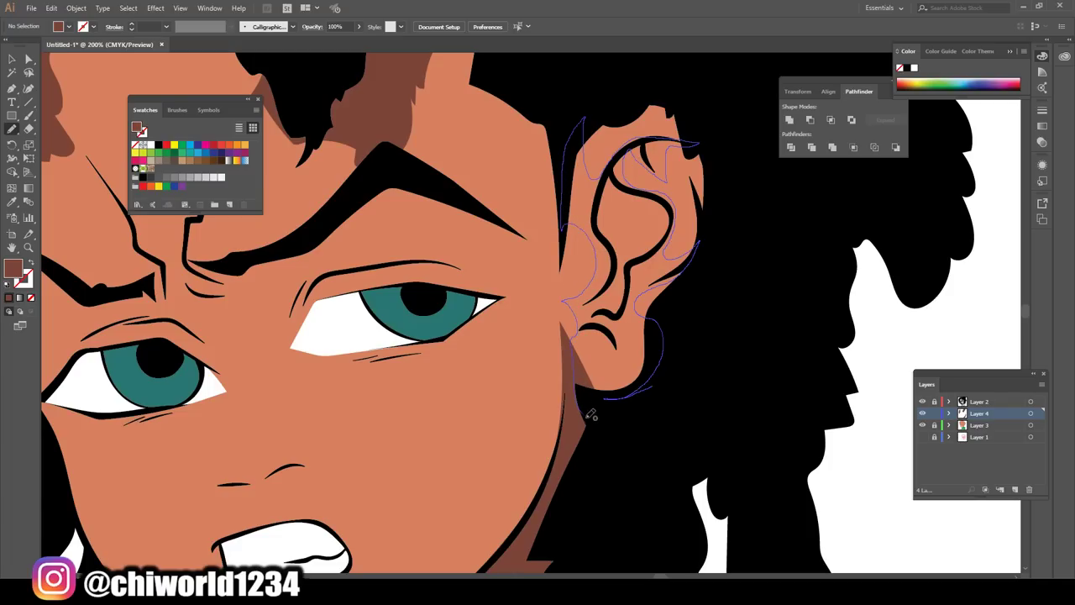
{"action": "left_click_drag", "start_coordinate": [592, 414], "coordinate": [613, 405]}
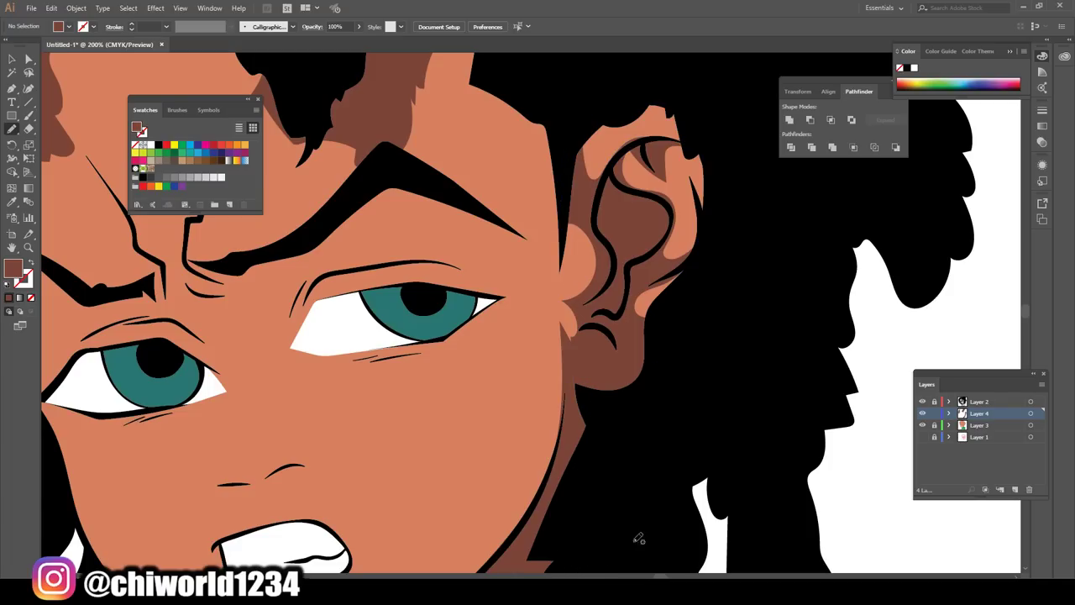
{"action": "scroll", "coordinate": [672, 506], "scroll_direction": "down", "scroll_amount": 3}
Zoom to 300% on the eyes and trace a shadow outline from the eyelid along the right eyebrow
{"action": "scroll", "coordinate": [629, 490], "scroll_direction": "down", "scroll_amount": 1}
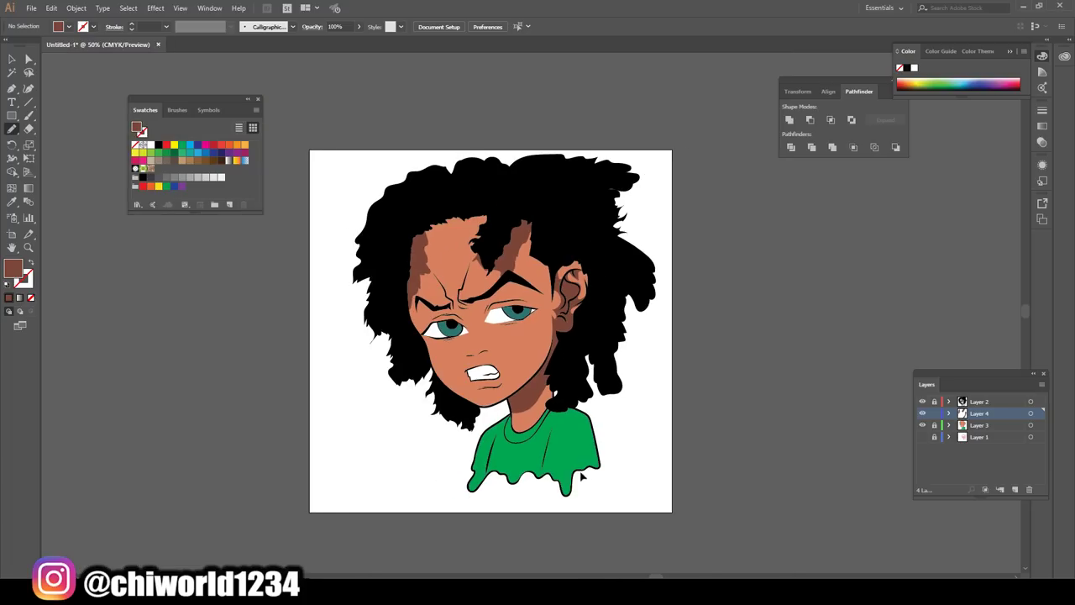
{"action": "scroll", "coordinate": [588, 478], "scroll_direction": "up", "scroll_amount": 1}
{"action": "scroll", "coordinate": [577, 475], "scroll_direction": "up", "scroll_amount": 3}
{"action": "scroll", "coordinate": [576, 476], "scroll_direction": "up", "scroll_amount": 3}
{"action": "scroll", "coordinate": [576, 476], "scroll_direction": "up", "scroll_amount": 2}
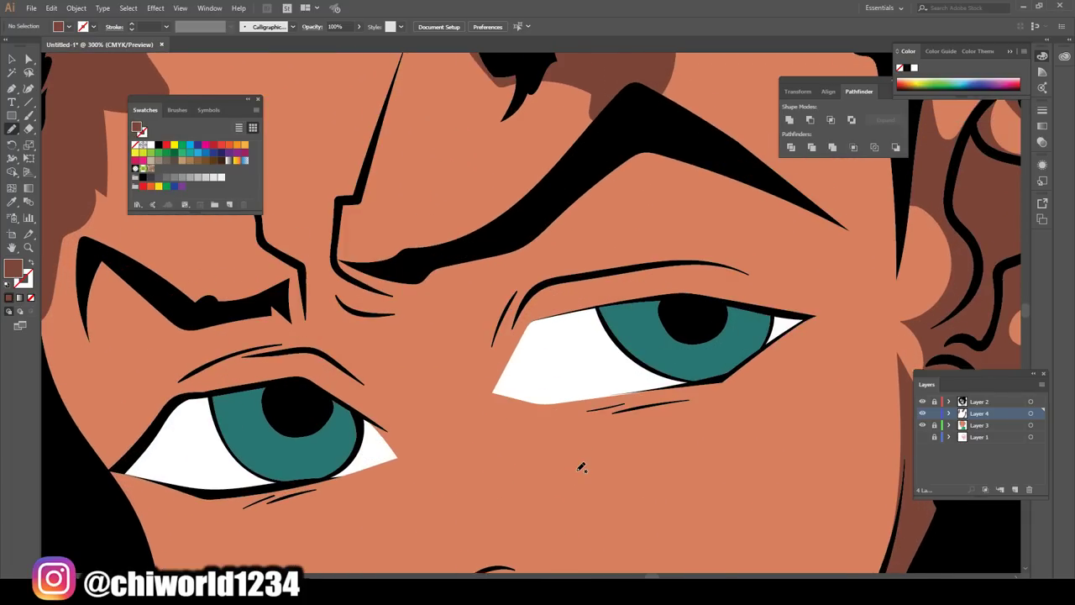
{"action": "scroll", "coordinate": [564, 331], "scroll_direction": "up", "scroll_amount": 1}
{"action": "scroll", "coordinate": [564, 331], "scroll_direction": "up", "scroll_amount": 1}
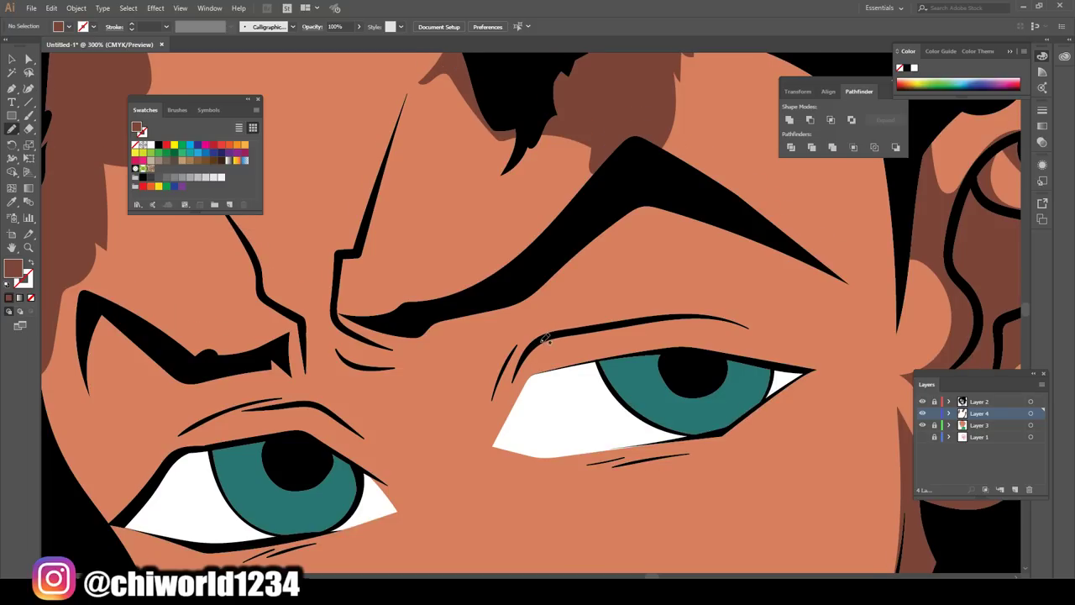
{"action": "mouse_move", "coordinate": [564, 331]}
{"action": "left_mouse_down"}
{"action": "mouse_move", "coordinate": [571, 241]}
{"action": "mouse_move", "coordinate": [360, 330]}
{"action": "left_mouse_up"}
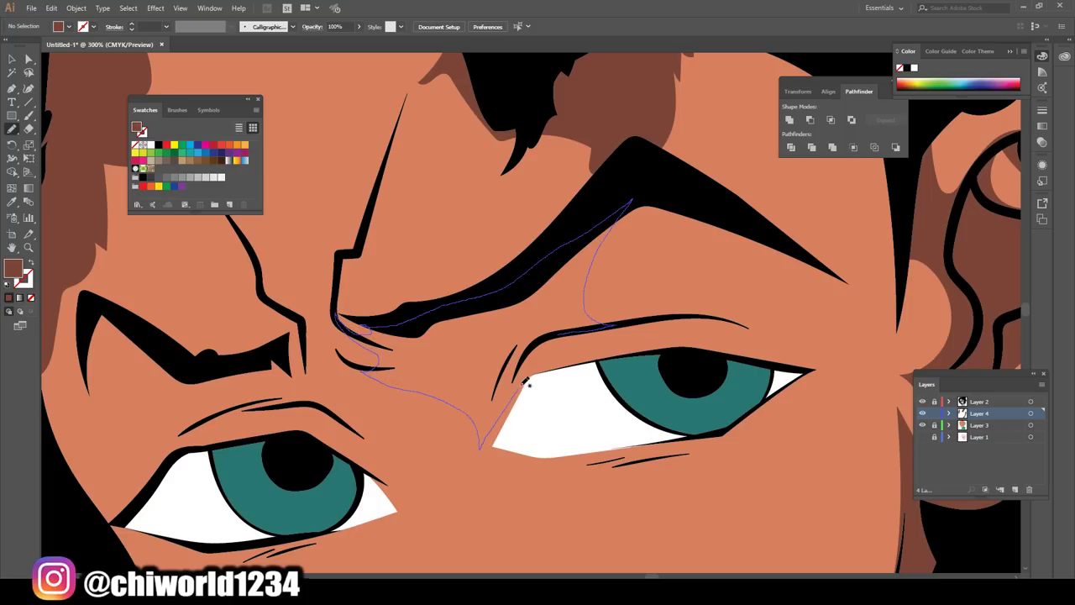
Dab small dark brown shadows between the furrowed brow and the right eye
{"action": "left_click_drag", "start_coordinate": [559, 332], "coordinate": [561, 330]}
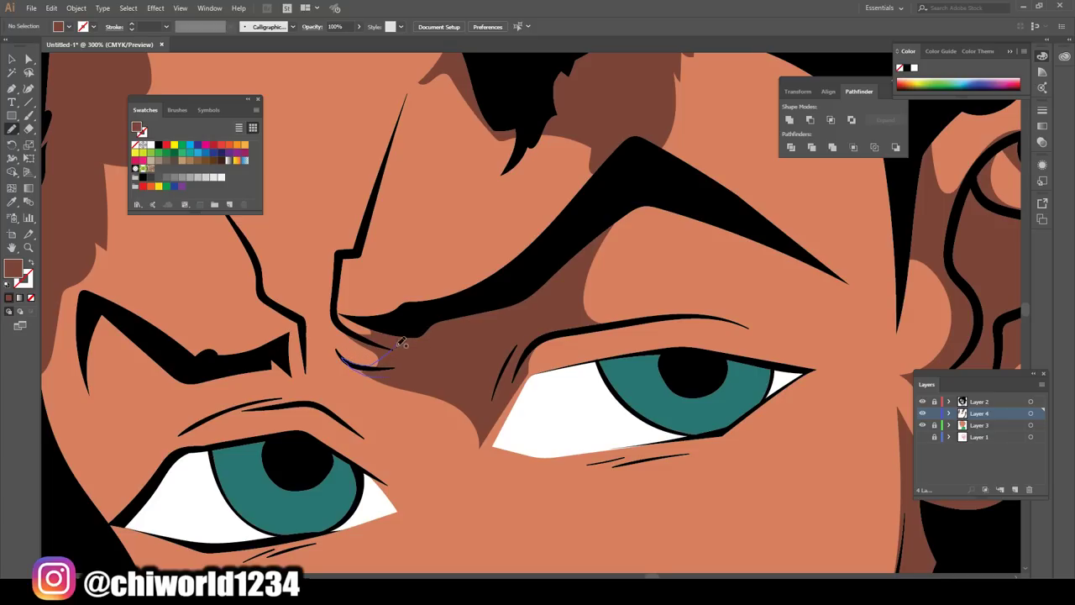
{"action": "left_click_drag", "start_coordinate": [401, 343], "coordinate": [403, 342]}
{"action": "scroll", "coordinate": [617, 509], "scroll_direction": "down", "scroll_amount": 2}
{"action": "scroll", "coordinate": [617, 510], "scroll_direction": "down", "scroll_amount": 2}
{"action": "scroll", "coordinate": [617, 510], "scroll_direction": "down", "scroll_amount": 1}
{"action": "scroll", "coordinate": [586, 480], "scroll_direction": "up", "scroll_amount": 3}
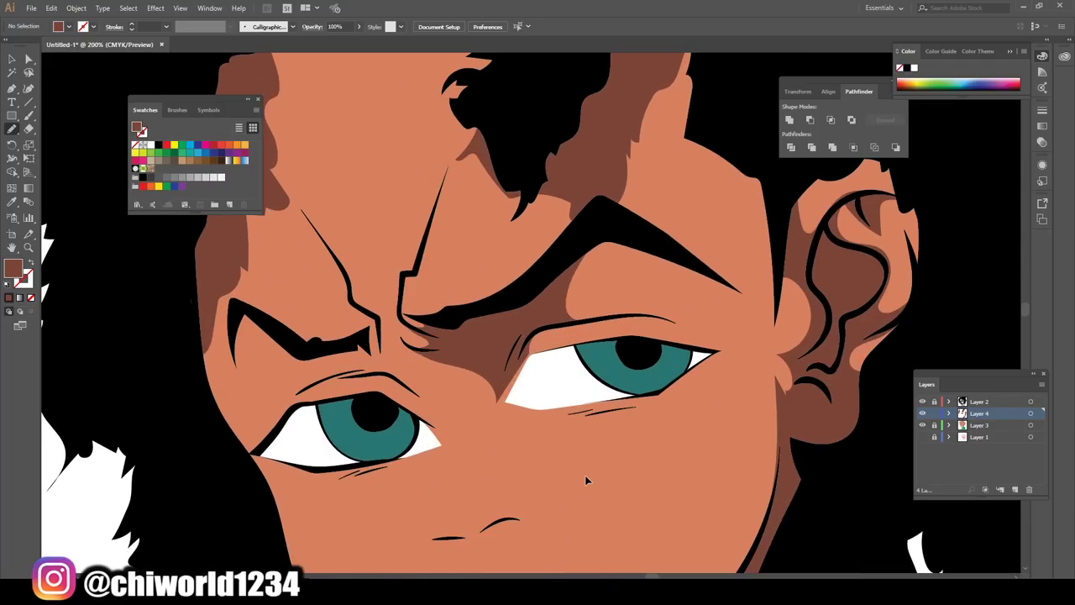
{"action": "scroll", "coordinate": [587, 480], "scroll_direction": "up", "scroll_amount": 1}
{"action": "scroll", "coordinate": [588, 475], "scroll_direction": "up", "scroll_amount": 1}
{"action": "scroll", "coordinate": [591, 467], "scroll_direction": "up", "scroll_amount": 1}
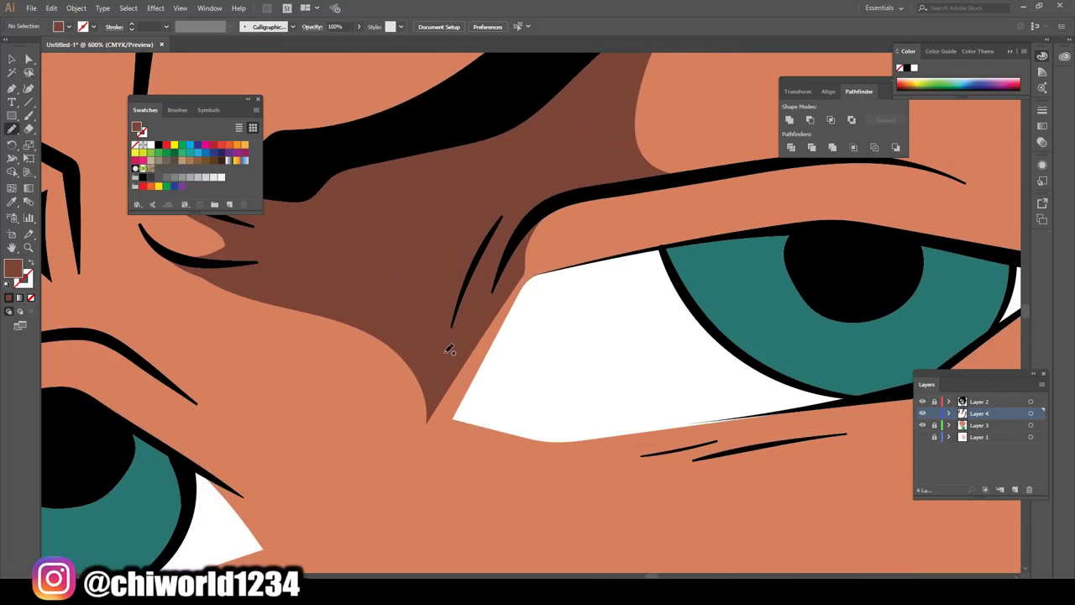
Extend the dark brown shadow down the nose edge beside the right eye's inner corner
{"action": "mouse_move", "coordinate": [445, 388]}
{"action": "left_mouse_down"}
{"action": "mouse_move", "coordinate": [429, 435]}
{"action": "mouse_move", "coordinate": [481, 376]}
{"action": "left_mouse_up"}
{"action": "left_click_drag", "start_coordinate": [515, 317], "coordinate": [545, 270]}
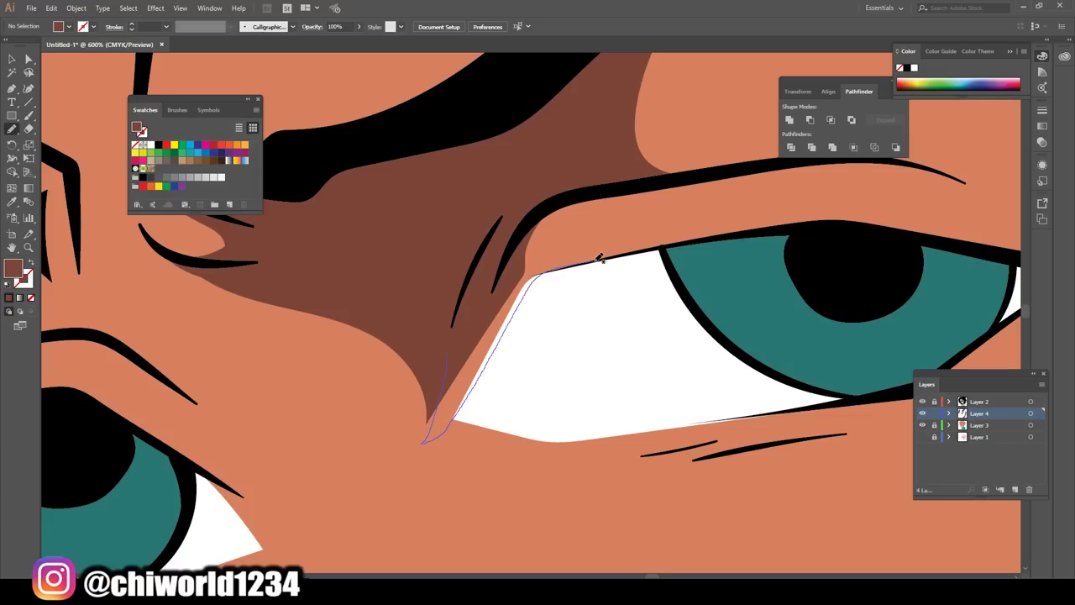
{"action": "left_click_drag", "start_coordinate": [638, 250], "coordinate": [581, 181]}
{"action": "left_click_drag", "start_coordinate": [445, 260], "coordinate": [443, 269]}
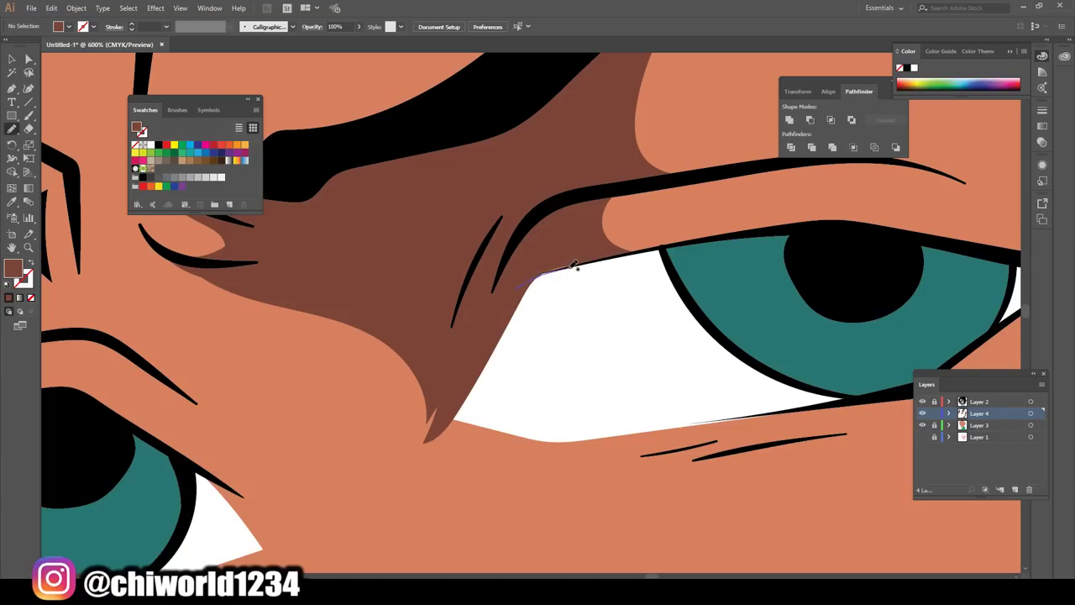
{"action": "left_click_drag", "start_coordinate": [514, 255], "coordinate": [513, 255]}
{"action": "key", "text": "ctrl+minus"}
{"action": "key", "text": "ctrl+minus"}
{"action": "key", "text": "ctrl+minus"}
{"action": "key", "text": "ctrl+minus"}
{"action": "key", "text": "ctrl+minus"}
{"action": "key", "text": "ctrl+minus"}
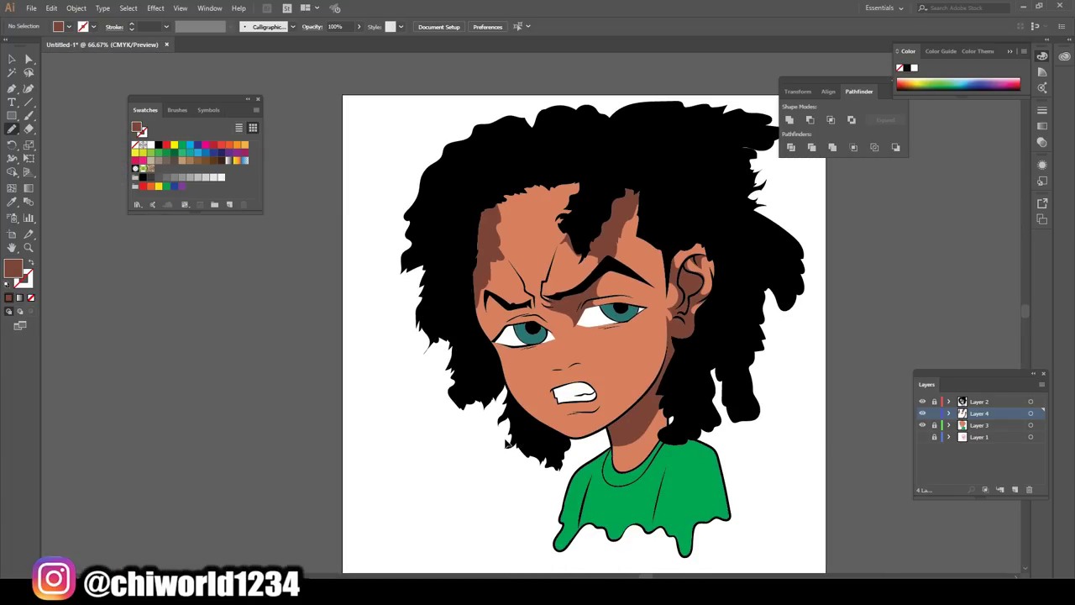
Paint a dark brown shadow between the left eyebrow and the eyelid
{"action": "key", "text": "ctrl+plus"}
{"action": "key", "text": "ctrl+plus"}
{"action": "key", "text": "ctrl+plus"}
{"action": "key", "text": "ctrl+plus"}
{"action": "key", "text": "ctrl+plus"}
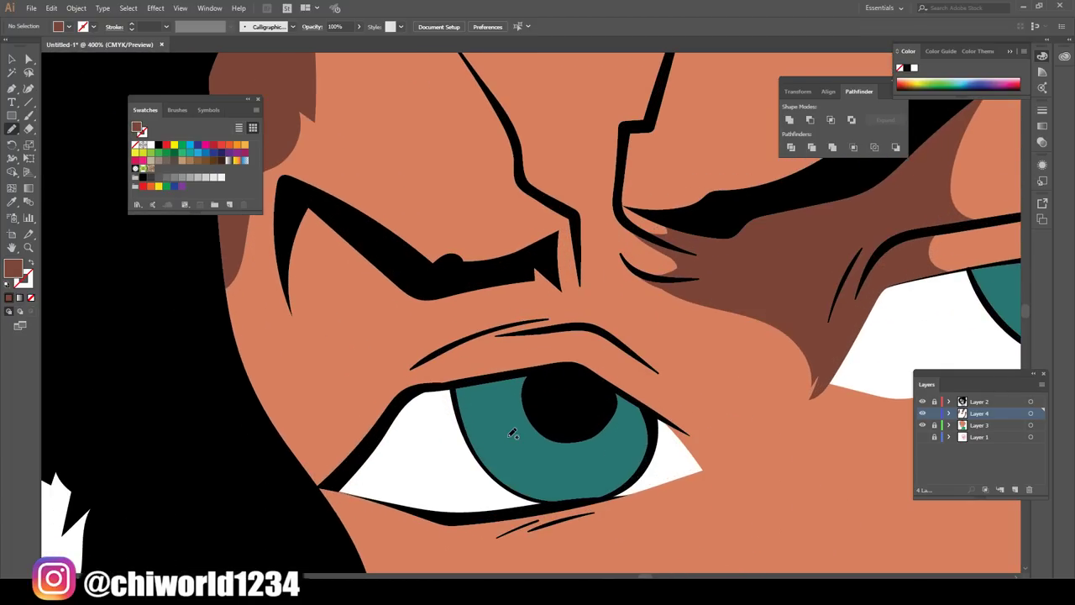
{"action": "mouse_move", "coordinate": [287, 489]}
{"action": "left_mouse_down"}
{"action": "mouse_move", "coordinate": [326, 484]}
{"action": "mouse_move", "coordinate": [420, 386]}
{"action": "mouse_move", "coordinate": [523, 369]}
{"action": "mouse_move", "coordinate": [529, 338]}
{"action": "mouse_move", "coordinate": [586, 326]}
{"action": "mouse_move", "coordinate": [594, 305]}
{"action": "left_mouse_up"}
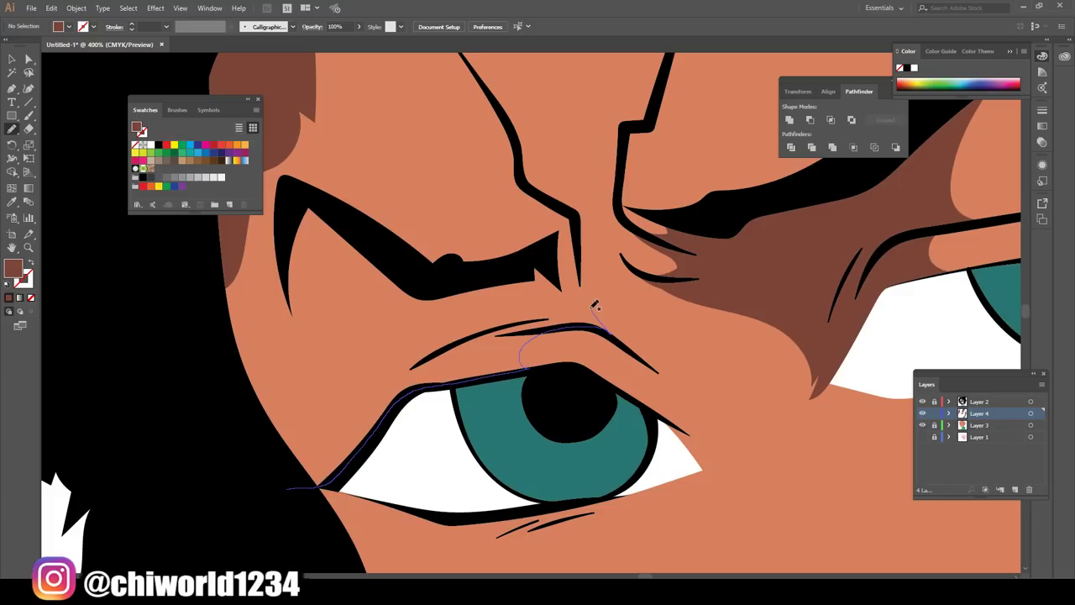
{"action": "mouse_move", "coordinate": [566, 255]}
{"action": "left_mouse_down"}
{"action": "mouse_move", "coordinate": [482, 271]}
{"action": "mouse_move", "coordinate": [378, 243]}
{"action": "mouse_move", "coordinate": [307, 204]}
{"action": "mouse_move", "coordinate": [295, 233]}
{"action": "left_mouse_up"}
{"action": "left_click_drag", "start_coordinate": [286, 273], "coordinate": [278, 499]}
Add a dark brown shadow on the nose
{"action": "key", "text": "ctrl+minus"}
{"action": "key", "text": "ctrl+minus"}
{"action": "key", "text": "ctrl+minus"}
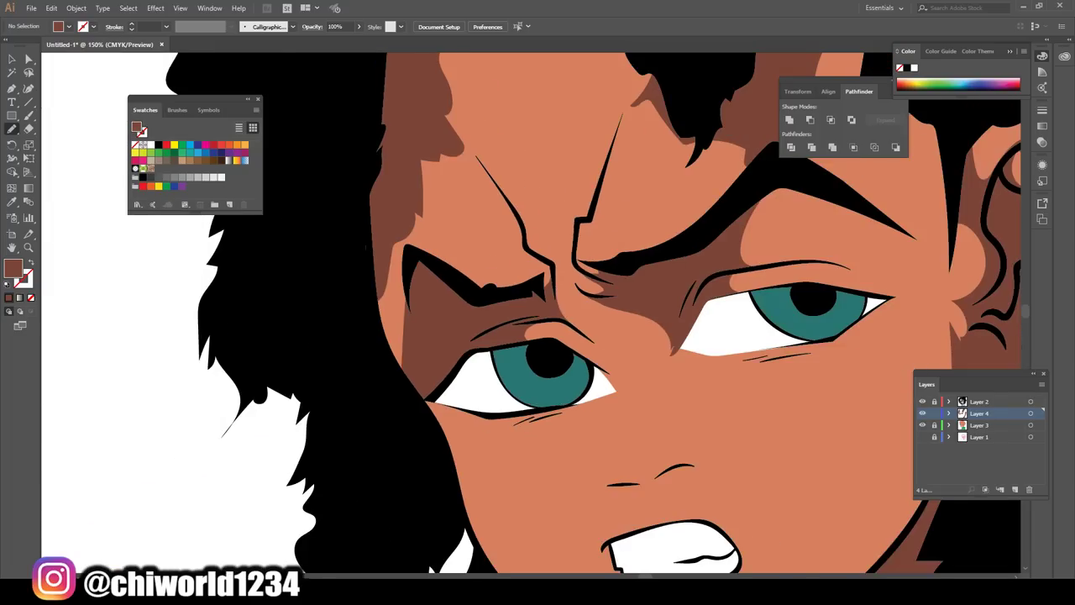
{"action": "key", "text": "ctrl+minus"}
{"action": "key", "text": "ctrl+minus"}
{"action": "key", "text": "ctrl+plus"}
{"action": "key", "text": "ctrl+plus"}
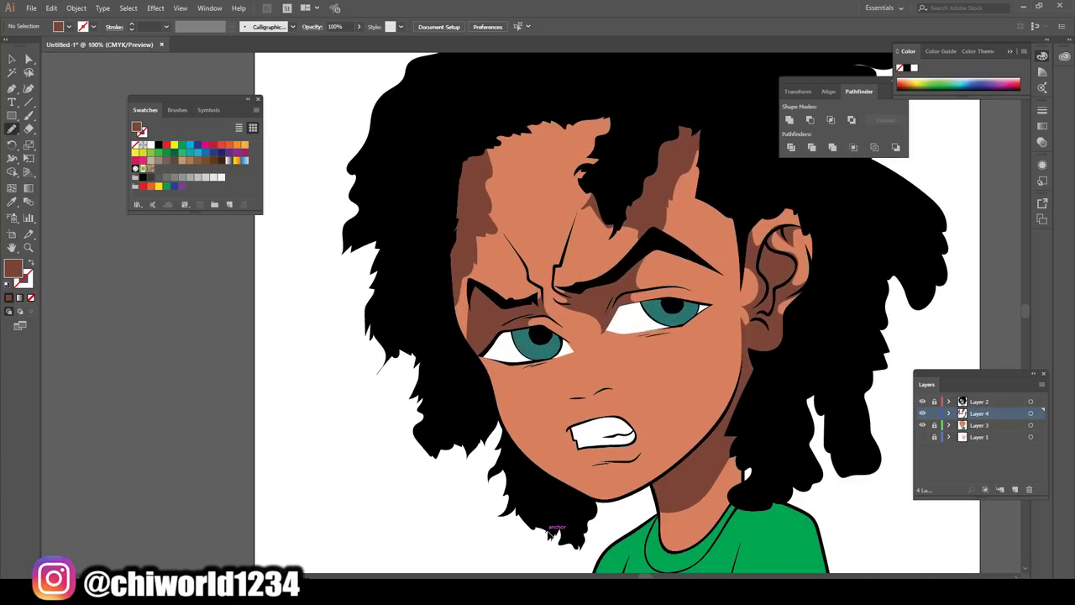
{"action": "key", "text": "ctrl+plus"}
{"action": "key", "text": "ctrl+plus"}
{"action": "key", "text": "ctrl+plus"}
{"action": "key", "text": "ctrl+plus"}
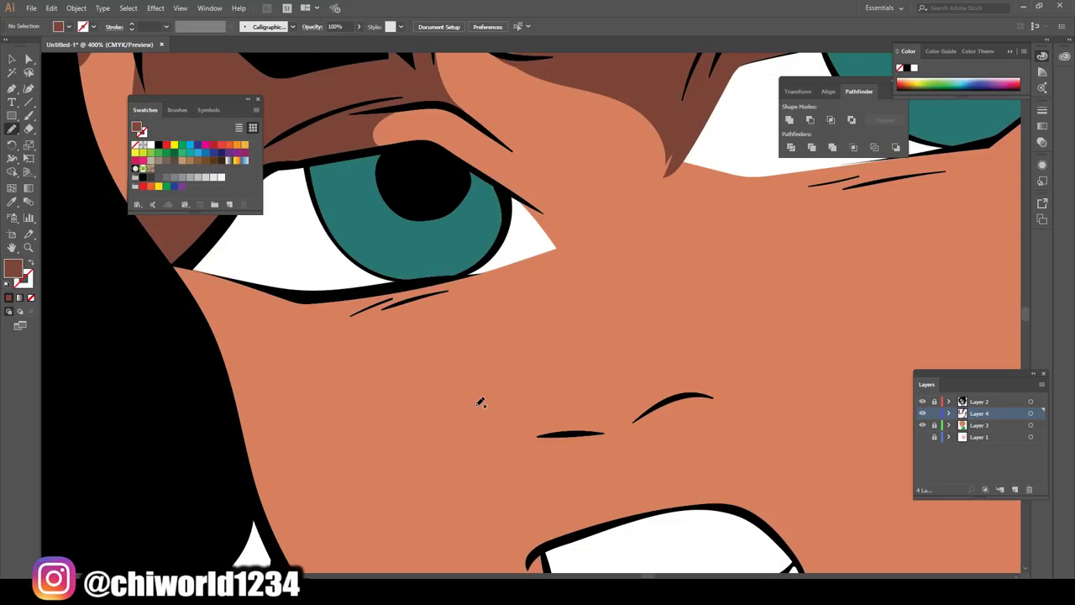
{"action": "mouse_move", "coordinate": [522, 436]}
{"action": "left_mouse_down"}
{"action": "mouse_move", "coordinate": [609, 450]}
{"action": "mouse_move", "coordinate": [727, 399]}
{"action": "mouse_move", "coordinate": [514, 439]}
{"action": "left_mouse_up"}
Paint a dark brown Blob Brush shadow beneath the lower lip, below the gritted teeth
{"action": "scroll", "coordinate": [681, 539], "scroll_direction": "down", "scroll_amount": 4}
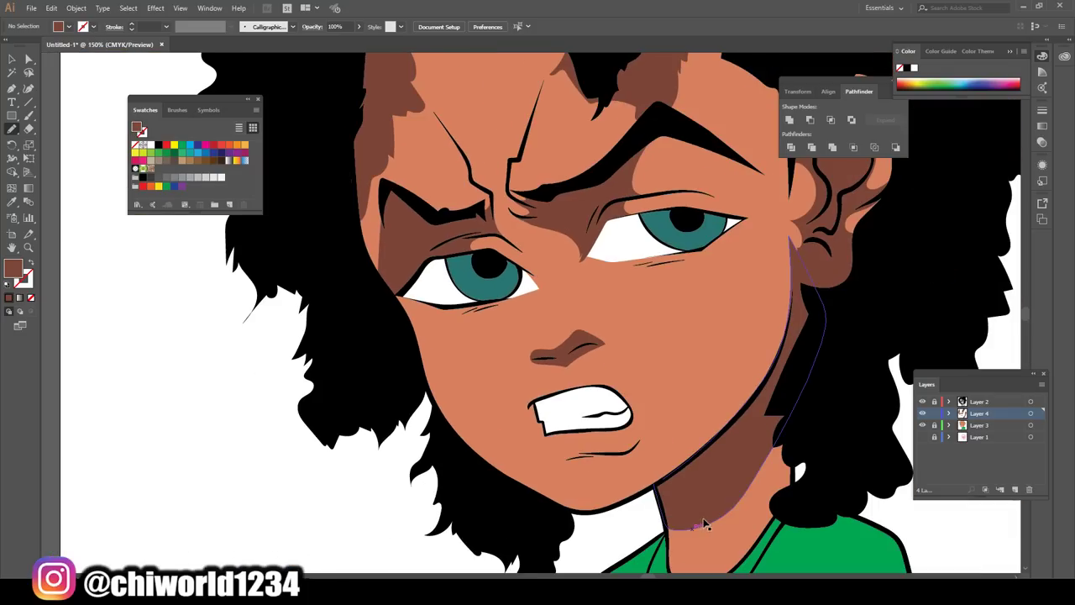
{"action": "scroll", "coordinate": [678, 466], "scroll_direction": "up", "scroll_amount": 3}
{"action": "scroll", "coordinate": [668, 462], "scroll_direction": "down", "scroll_amount": 1}
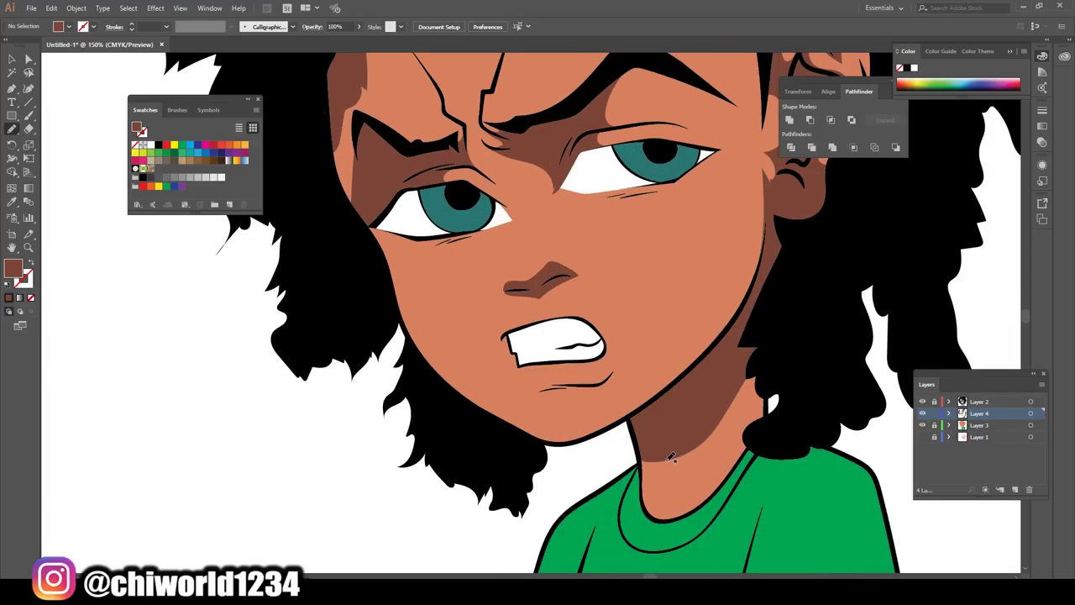
{"action": "scroll", "coordinate": [657, 445], "scroll_direction": "up", "scroll_amount": 1}
{"action": "scroll", "coordinate": [659, 441], "scroll_direction": "up", "scroll_amount": 1}
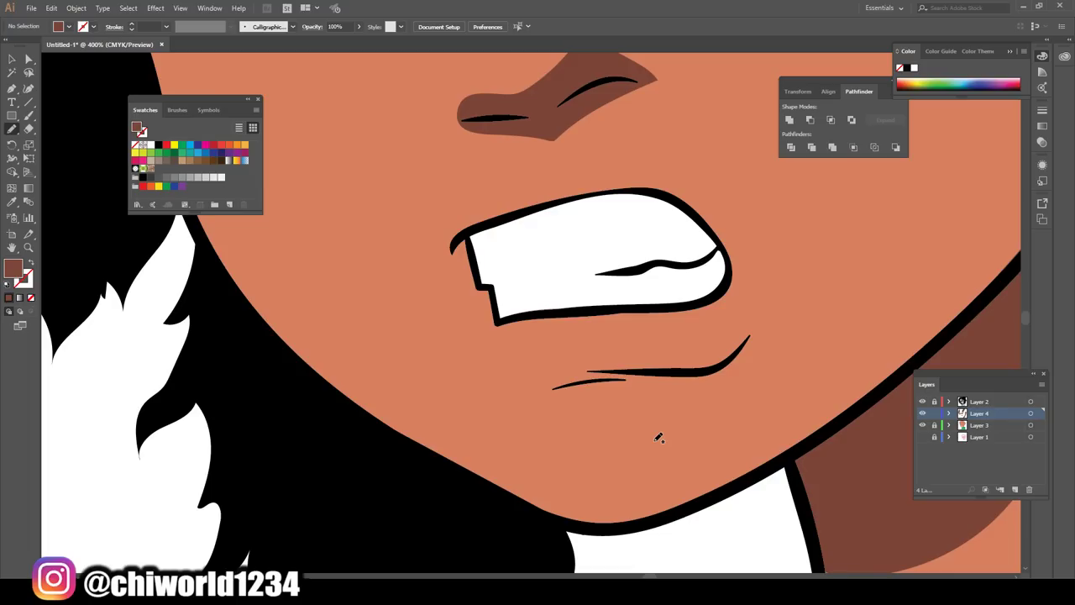
{"action": "mouse_move", "coordinate": [764, 308]}
{"action": "left_mouse_down"}
{"action": "mouse_move", "coordinate": [595, 402]}
{"action": "mouse_move", "coordinate": [731, 392]}
{"action": "mouse_move", "coordinate": [762, 287]}
{"action": "left_mouse_up"}
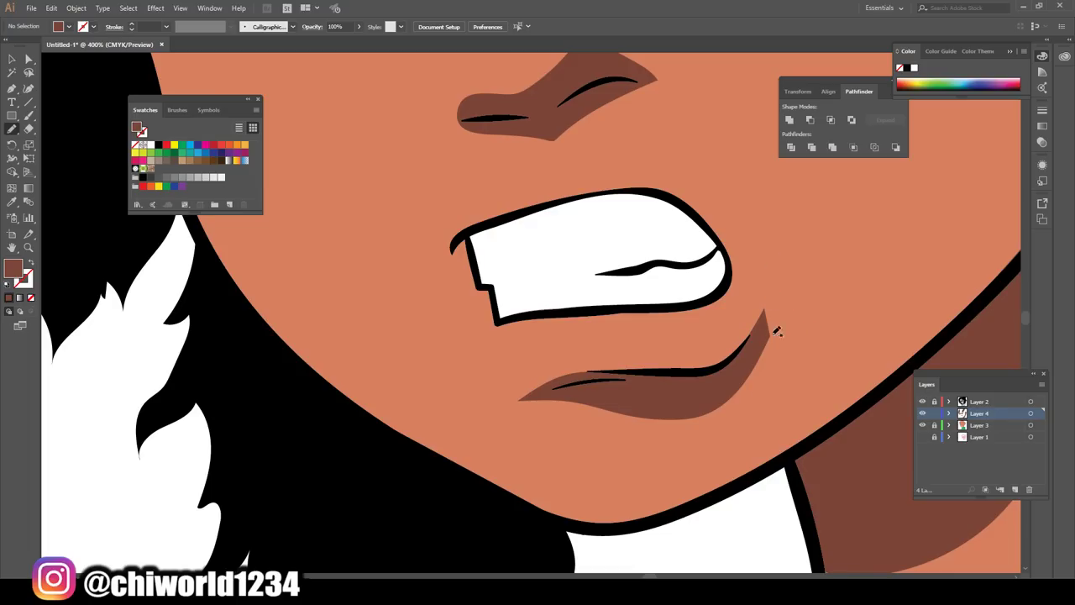
{"action": "scroll", "coordinate": [815, 372], "scroll_direction": "down", "scroll_amount": 2}
{"action": "scroll", "coordinate": [798, 356], "scroll_direction": "down", "scroll_amount": 2}
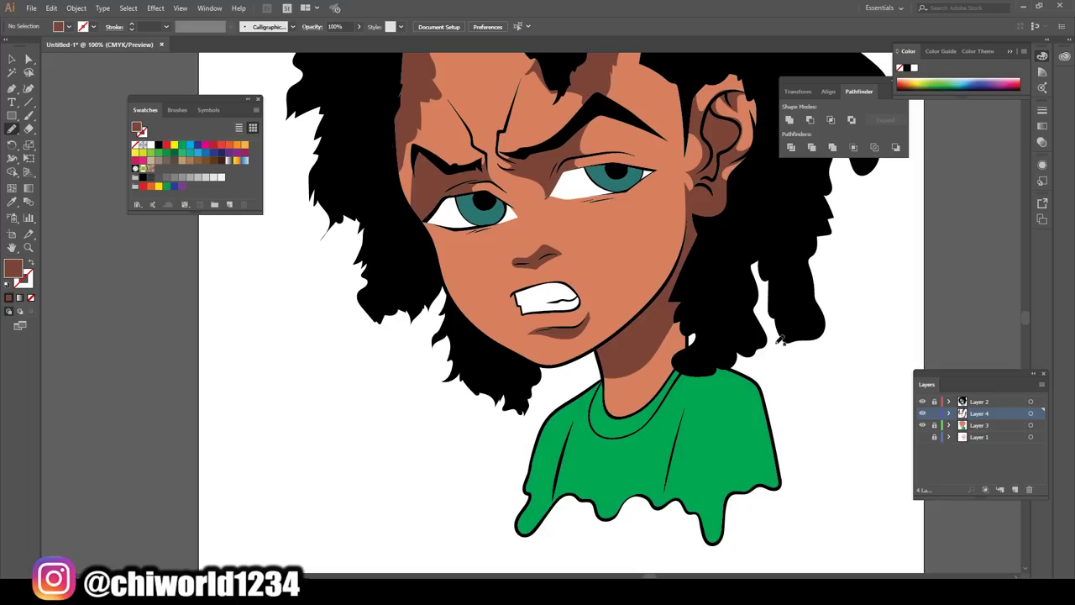
{"action": "scroll", "coordinate": [756, 342], "scroll_direction": "down", "scroll_amount": 1}
Sample the eye white and adjust the fill to muted purple-grey 807087
{"action": "scroll", "coordinate": [755, 340], "scroll_direction": "up", "scroll_amount": 1}
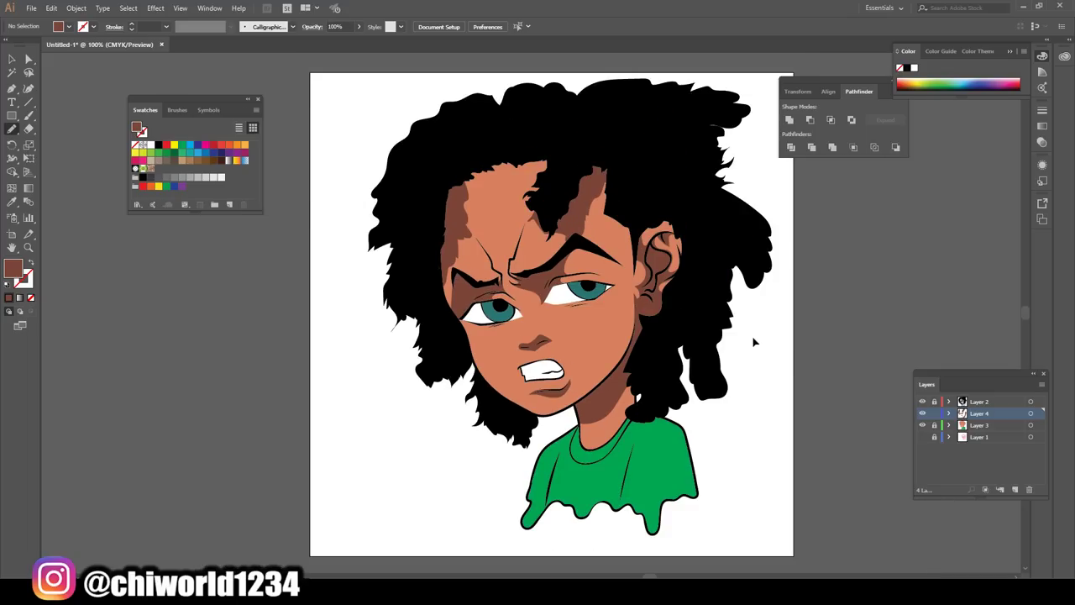
{"action": "scroll", "coordinate": [699, 331], "scroll_direction": "up", "scroll_amount": 1}
{"action": "scroll", "coordinate": [687, 328], "scroll_direction": "up", "scroll_amount": 1}
{"action": "scroll", "coordinate": [687, 327], "scroll_direction": "up", "scroll_amount": 1}
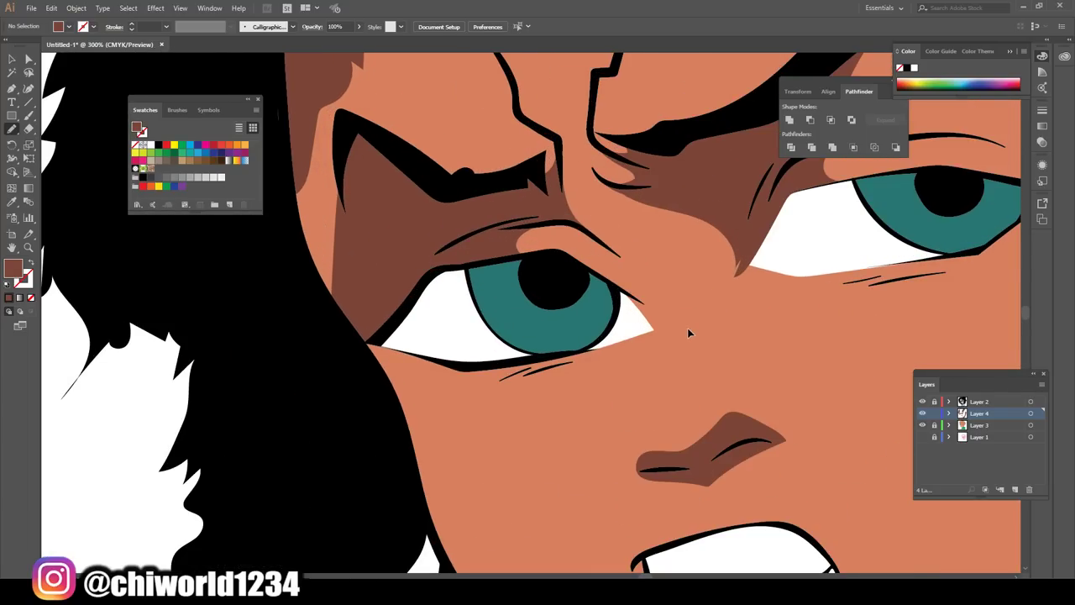
{"action": "scroll", "coordinate": [662, 329], "scroll_direction": "up", "scroll_amount": 2}
{"action": "scroll", "coordinate": [663, 328], "scroll_direction": "up", "scroll_amount": 1}
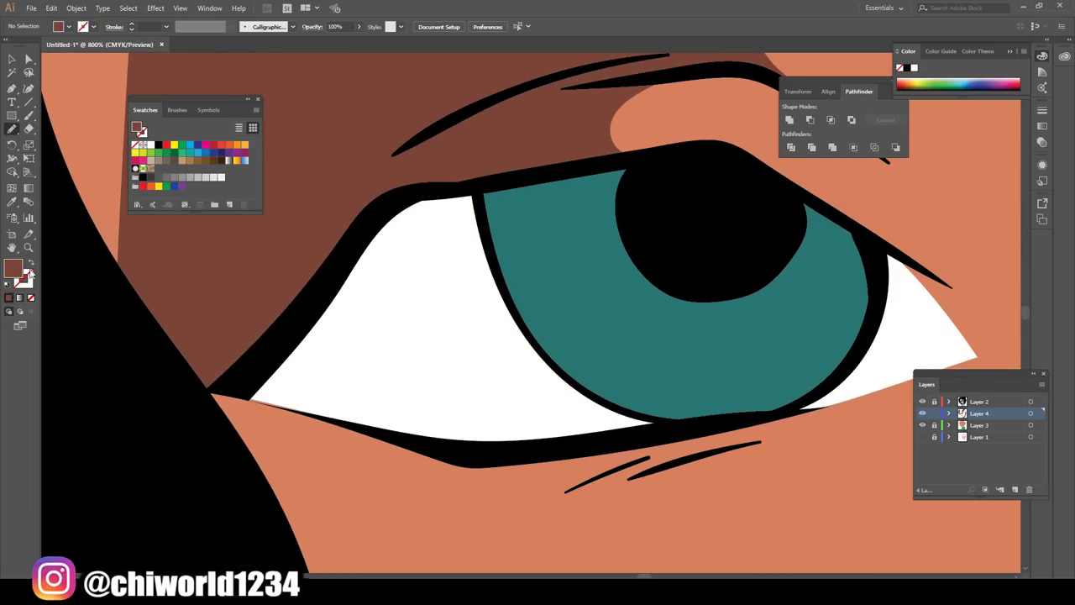
{"action": "left_click", "coordinate": [11, 201]}
{"action": "left_click", "coordinate": [360, 328]}
{"action": "double_click", "coordinate": [15, 269]}
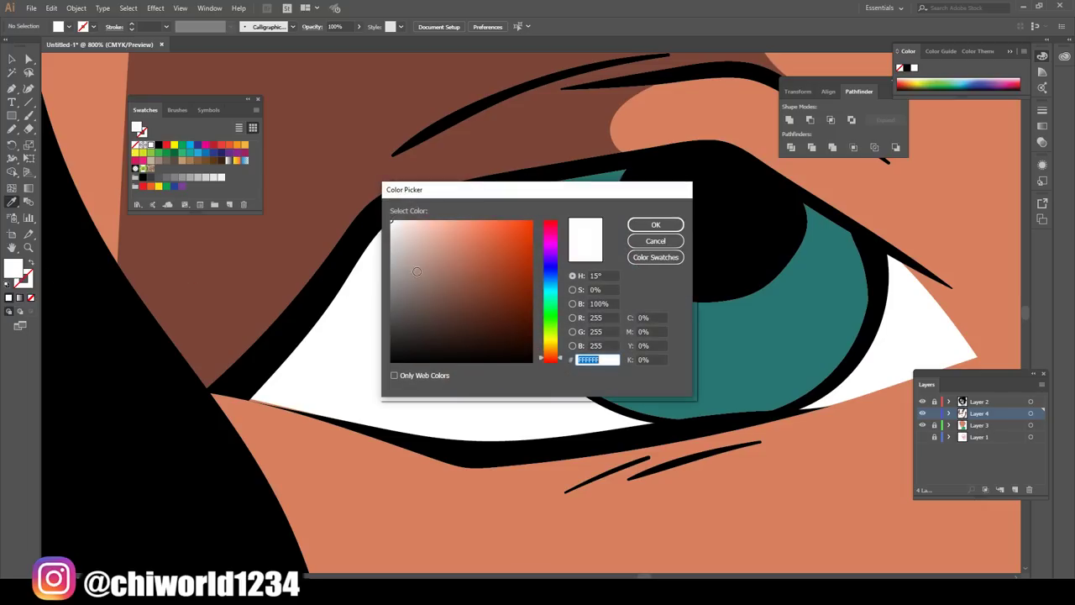
{"action": "left_click_drag", "start_coordinate": [423, 248], "coordinate": [414, 286]}
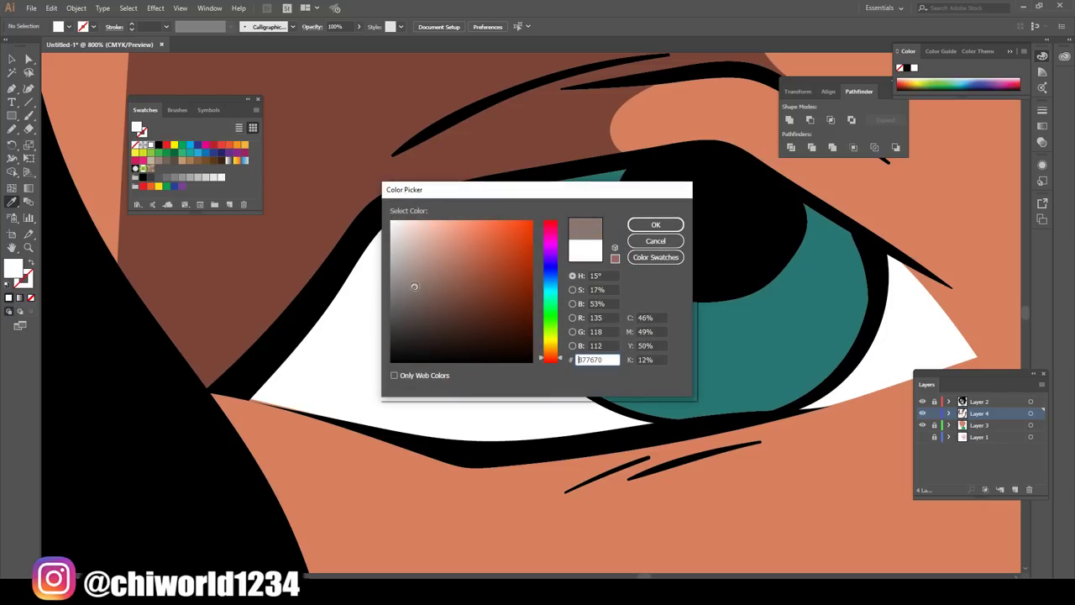
{"action": "left_click", "coordinate": [551, 252]}
{"action": "left_click", "coordinate": [642, 224]}
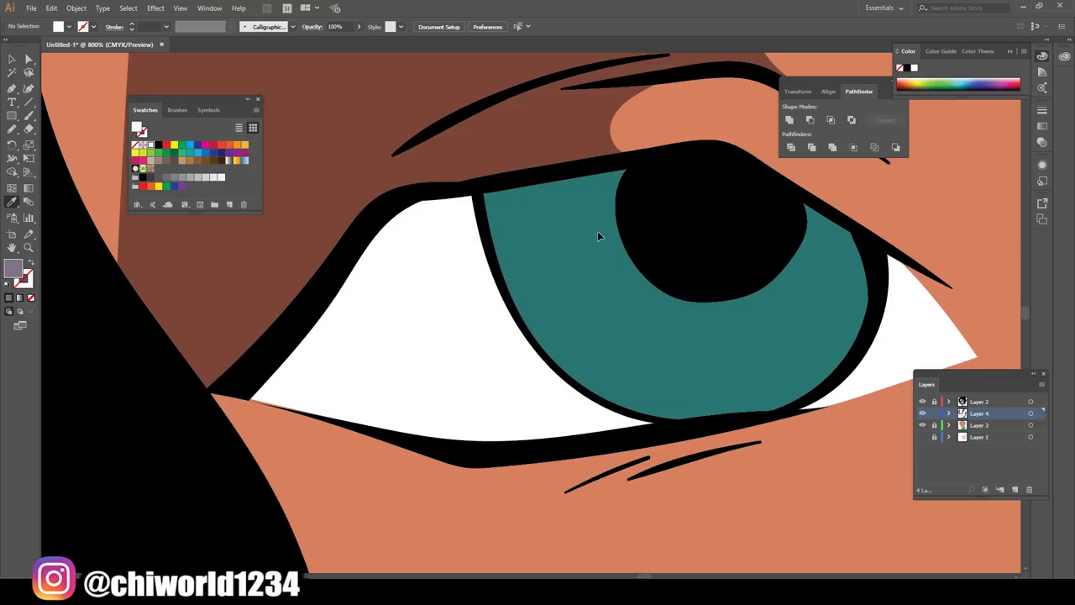
{"action": "scroll", "coordinate": [488, 257], "scroll_direction": "up", "scroll_amount": 2}
Draw a purple-grey shadow along the upper edge of the first eye white
{"action": "left_click", "coordinate": [11, 130]}
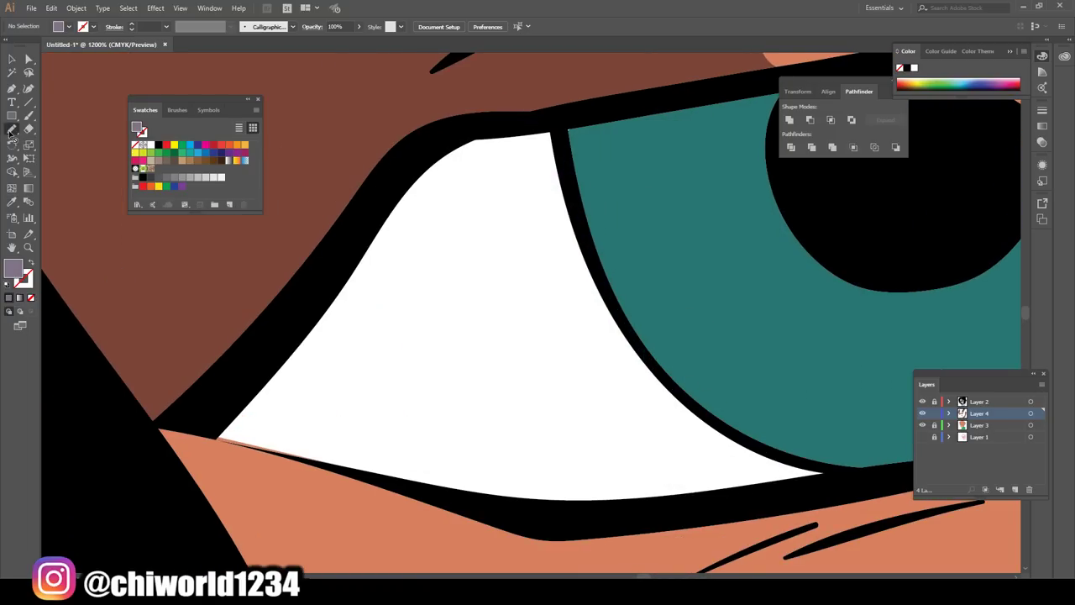
{"action": "left_click_drag", "start_coordinate": [222, 371], "coordinate": [191, 416]}
{"action": "mouse_move", "coordinate": [250, 444]}
{"action": "left_mouse_down"}
{"action": "mouse_move", "coordinate": [444, 499]}
{"action": "mouse_move", "coordinate": [463, 372]}
{"action": "mouse_move", "coordinate": [603, 300]}
{"action": "mouse_move", "coordinate": [564, 115]}
{"action": "mouse_move", "coordinate": [440, 143]}
{"action": "mouse_move", "coordinate": [221, 374]}
{"action": "left_mouse_up"}
{"action": "scroll", "coordinate": [304, 528], "scroll_direction": "down", "scroll_amount": 2}
{"action": "scroll", "coordinate": [362, 533], "scroll_direction": "down", "scroll_amount": 2}
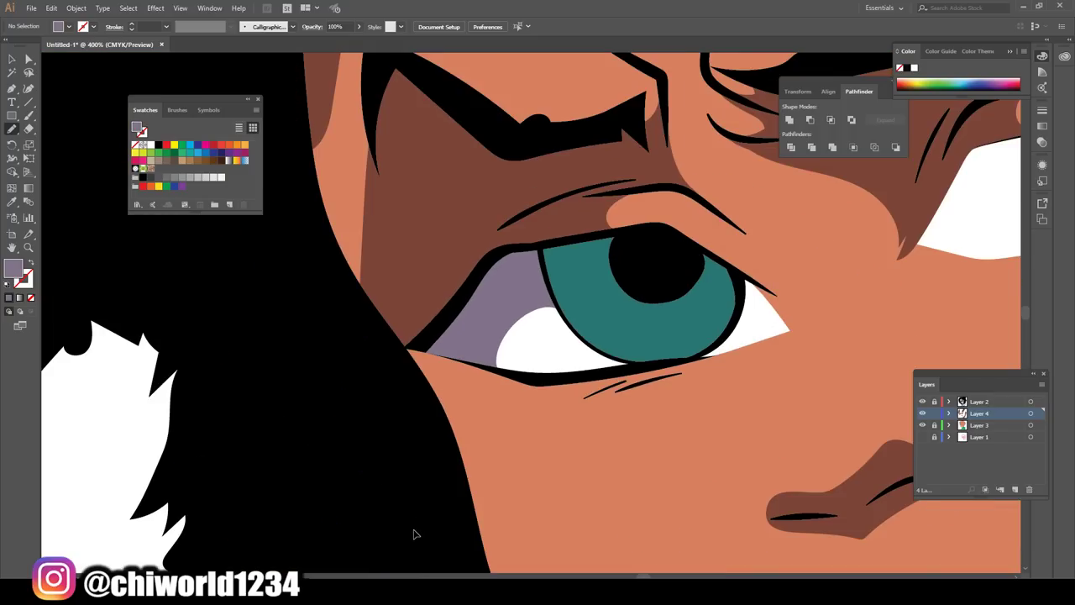
{"action": "scroll", "coordinate": [413, 532], "scroll_direction": "down", "scroll_amount": 2}
{"action": "scroll", "coordinate": [453, 515], "scroll_direction": "down", "scroll_amount": 1}
{"action": "scroll", "coordinate": [453, 512], "scroll_direction": "up", "scroll_amount": 2}
{"action": "scroll", "coordinate": [449, 510], "scroll_direction": "up", "scroll_amount": 1}
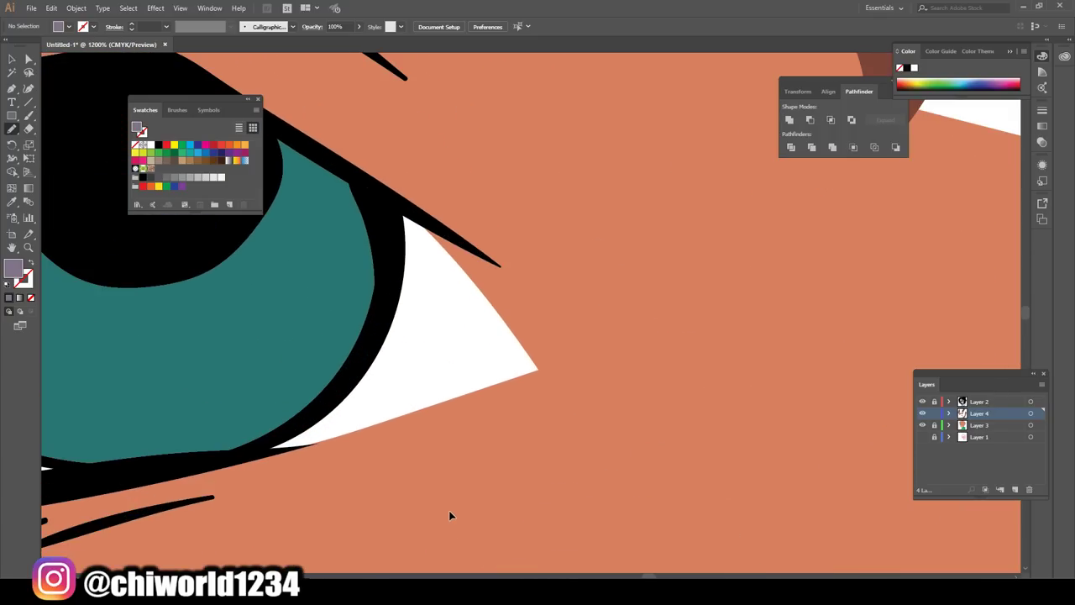
{"action": "scroll", "coordinate": [450, 510], "scroll_direction": "up", "scroll_amount": 1}
{"action": "left_click_drag", "start_coordinate": [408, 216], "coordinate": [424, 325]}
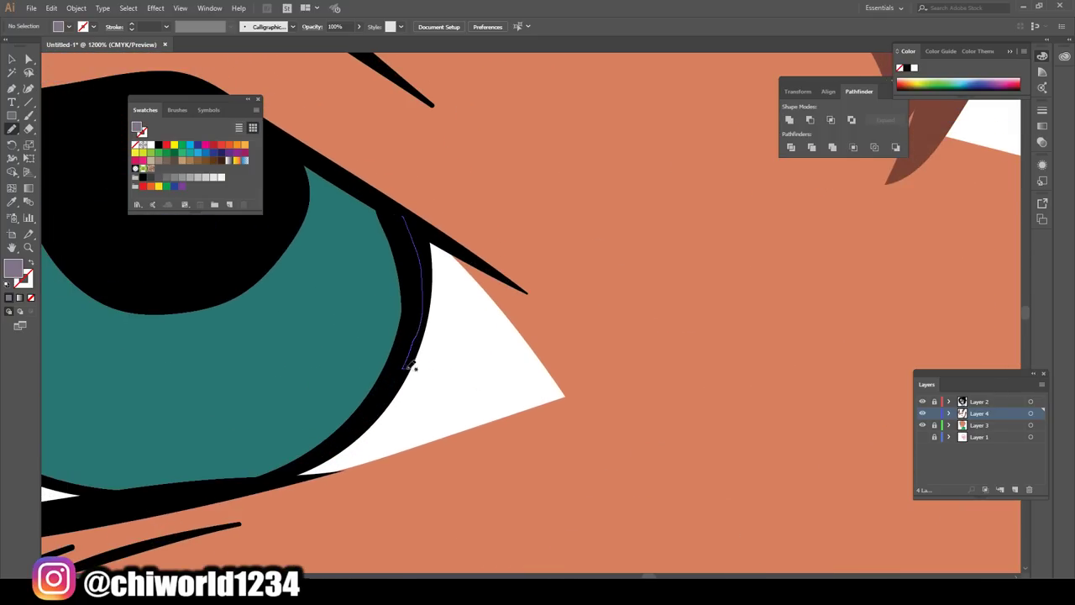
{"action": "left_click_drag", "start_coordinate": [414, 367], "coordinate": [536, 386]}
{"action": "left_click_drag", "start_coordinate": [468, 253], "coordinate": [404, 220]}
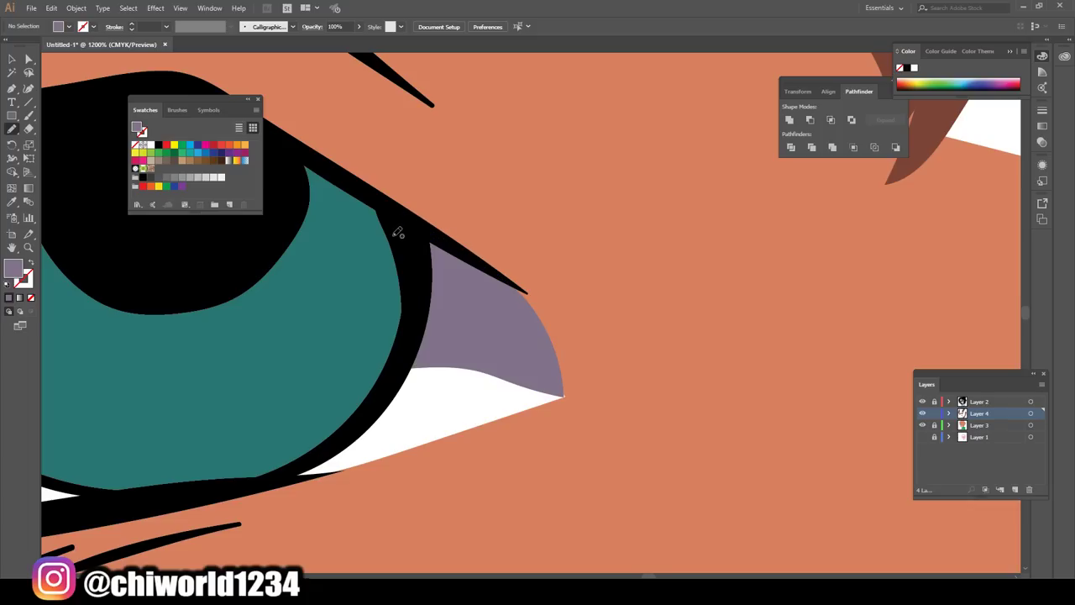
Add a purple-grey shadow across the top of the other eye white
{"action": "scroll", "coordinate": [537, 305], "scroll_direction": "down", "scroll_amount": 2}
{"action": "scroll", "coordinate": [613, 331], "scroll_direction": "down", "scroll_amount": 1}
{"action": "scroll", "coordinate": [701, 332], "scroll_direction": "down", "scroll_amount": 1}
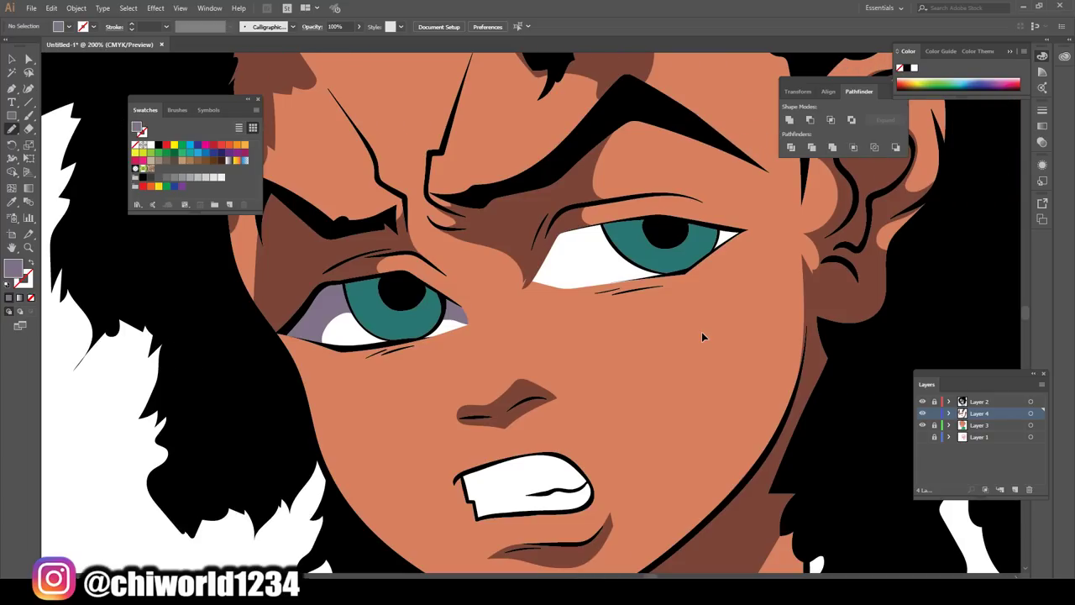
{"action": "scroll", "coordinate": [703, 326], "scroll_direction": "down", "scroll_amount": 1}
{"action": "scroll", "coordinate": [704, 327], "scroll_direction": "up", "scroll_amount": 1}
{"action": "scroll", "coordinate": [704, 327], "scroll_direction": "up", "scroll_amount": 2}
{"action": "scroll", "coordinate": [704, 327], "scroll_direction": "up", "scroll_amount": 1}
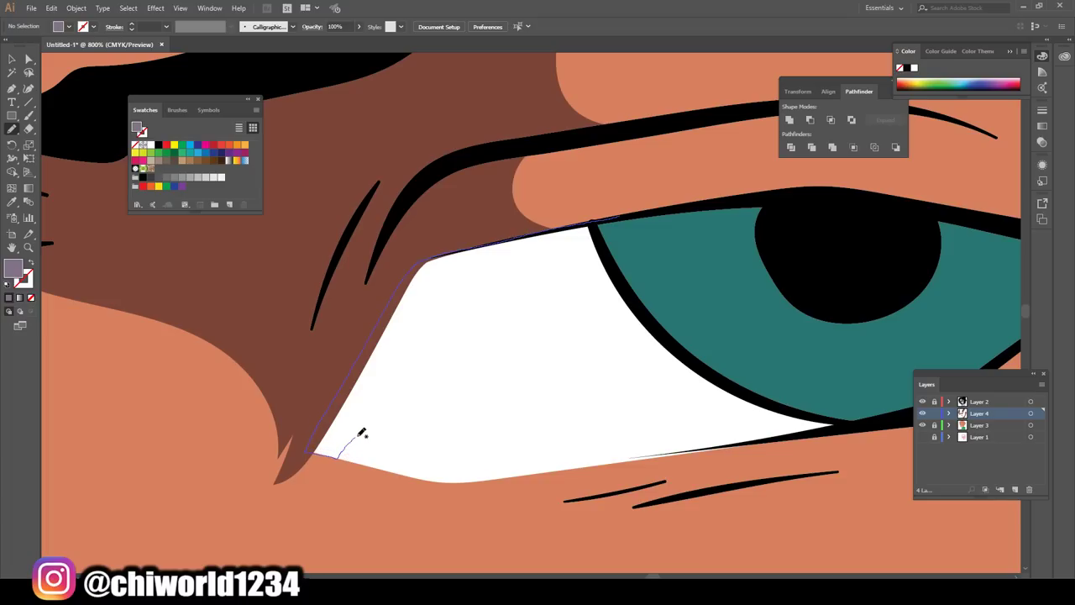
{"action": "mouse_move", "coordinate": [361, 432]}
{"action": "left_mouse_down"}
{"action": "mouse_move", "coordinate": [480, 336]}
{"action": "mouse_move", "coordinate": [632, 307]}
{"action": "mouse_move", "coordinate": [600, 235]}
{"action": "mouse_move", "coordinate": [611, 258]}
{"action": "left_mouse_up"}
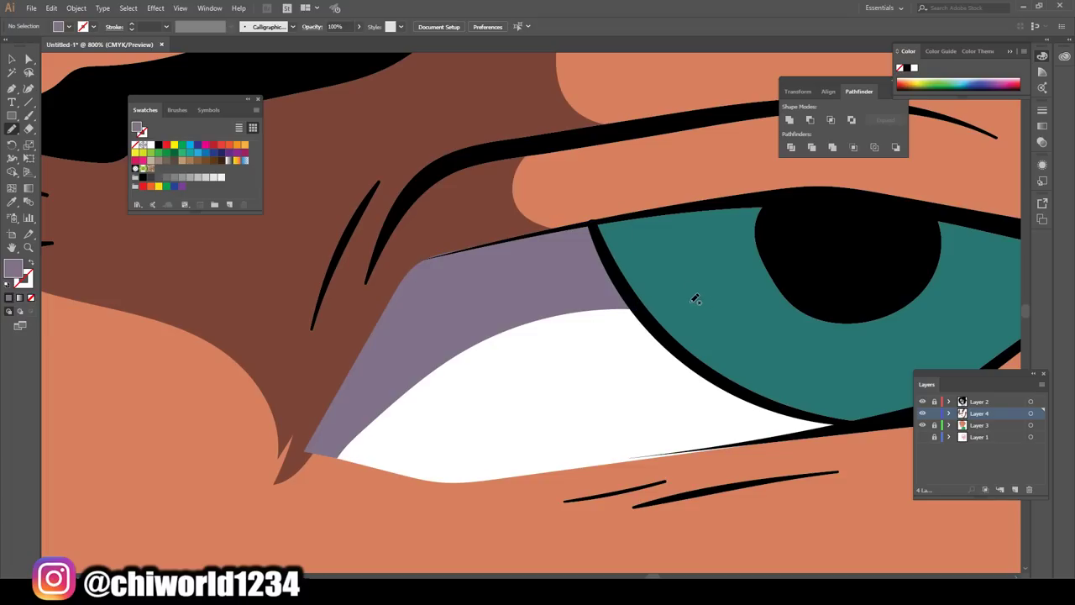
Shade the eye white's outer corner in purple-grey
{"action": "scroll", "coordinate": [695, 299], "scroll_direction": "down", "scroll_amount": 2}
{"action": "scroll", "coordinate": [725, 312], "scroll_direction": "down", "scroll_amount": 2}
{"action": "scroll", "coordinate": [726, 311], "scroll_direction": "down", "scroll_amount": 2}
{"action": "scroll", "coordinate": [727, 309], "scroll_direction": "up", "scroll_amount": 4}
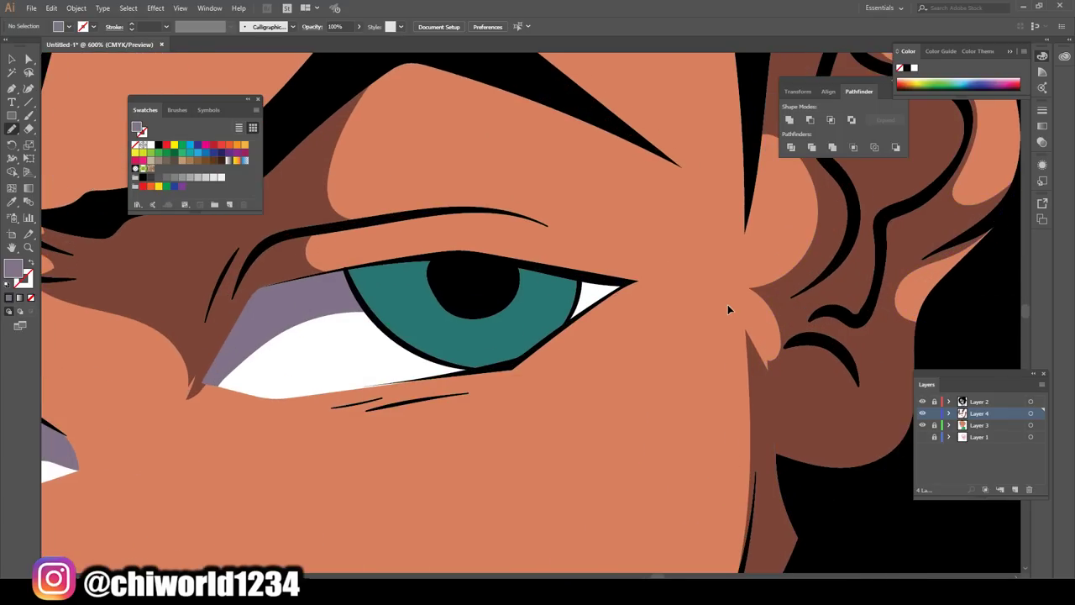
{"action": "scroll", "coordinate": [727, 309], "scroll_direction": "up", "scroll_amount": 3}
{"action": "scroll", "coordinate": [728, 310], "scroll_direction": "up", "scroll_amount": 2}
{"action": "left_click_drag", "start_coordinate": [615, 225], "coordinate": [594, 324]}
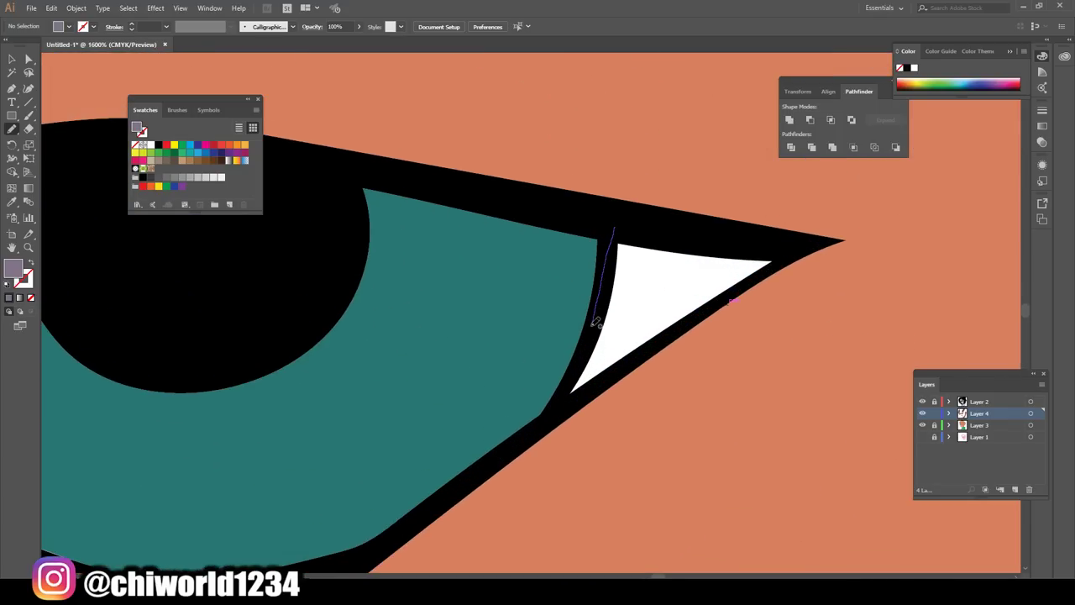
{"action": "mouse_move", "coordinate": [646, 351]}
{"action": "left_mouse_down"}
{"action": "mouse_move", "coordinate": [775, 264]}
{"action": "mouse_move", "coordinate": [759, 241]}
{"action": "mouse_move", "coordinate": [571, 222]}
{"action": "left_mouse_up"}
{"action": "scroll", "coordinate": [615, 270], "scroll_direction": "down", "scroll_amount": 2}
{"action": "scroll", "coordinate": [590, 283], "scroll_direction": "down", "scroll_amount": 2}
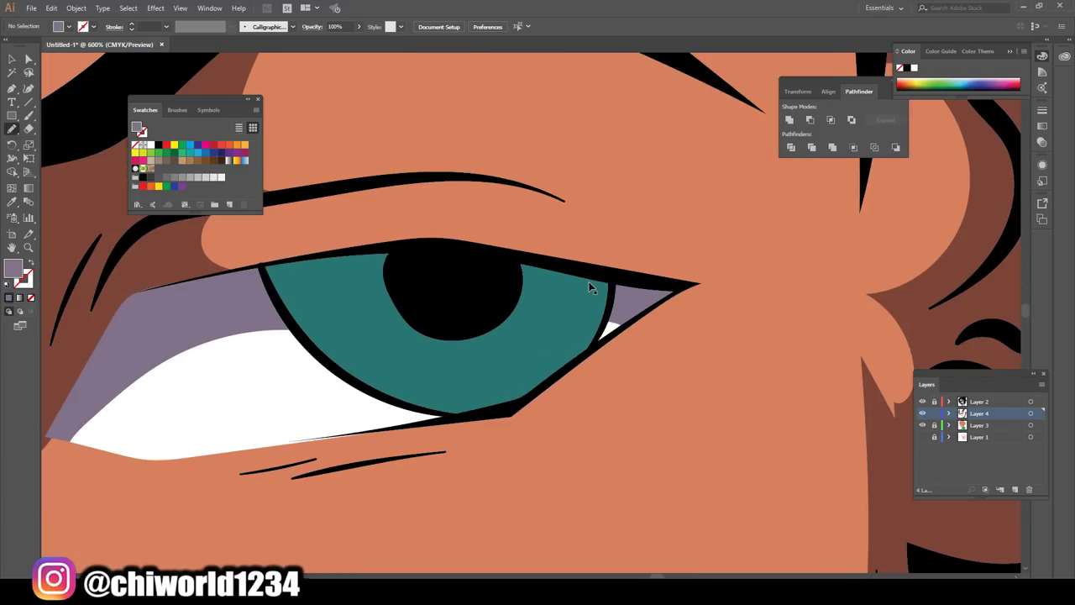
{"action": "scroll", "coordinate": [591, 286], "scroll_direction": "up", "scroll_amount": 1}
{"action": "scroll", "coordinate": [588, 284], "scroll_direction": "up", "scroll_amount": 2}
{"action": "scroll", "coordinate": [588, 283], "scroll_direction": "up", "scroll_amount": 2}
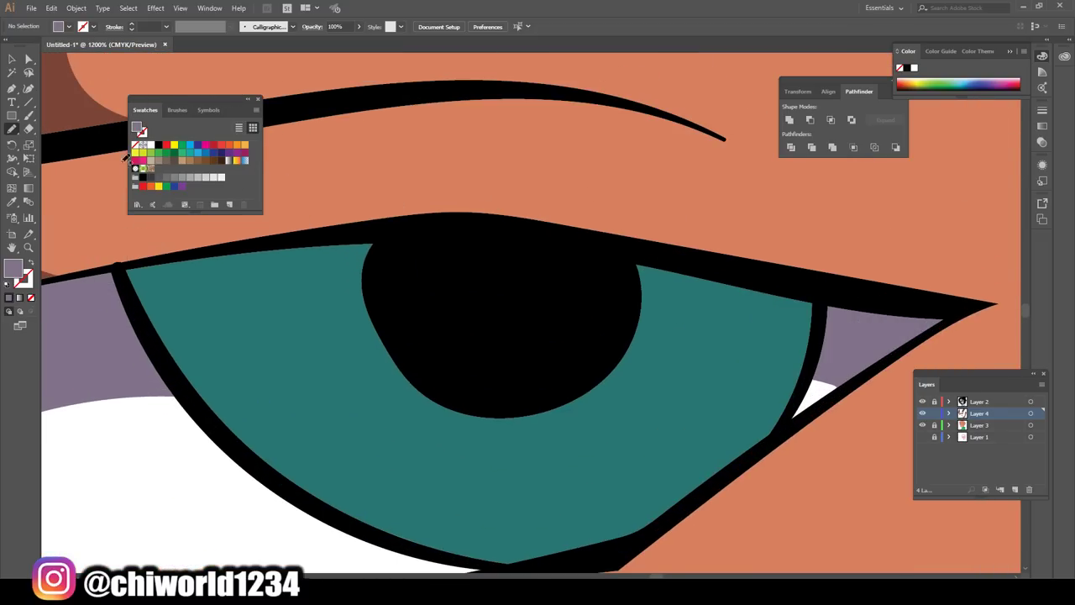
Set the fill colour to dark teal 1D3E42
{"action": "double_click", "coordinate": [13, 269]}
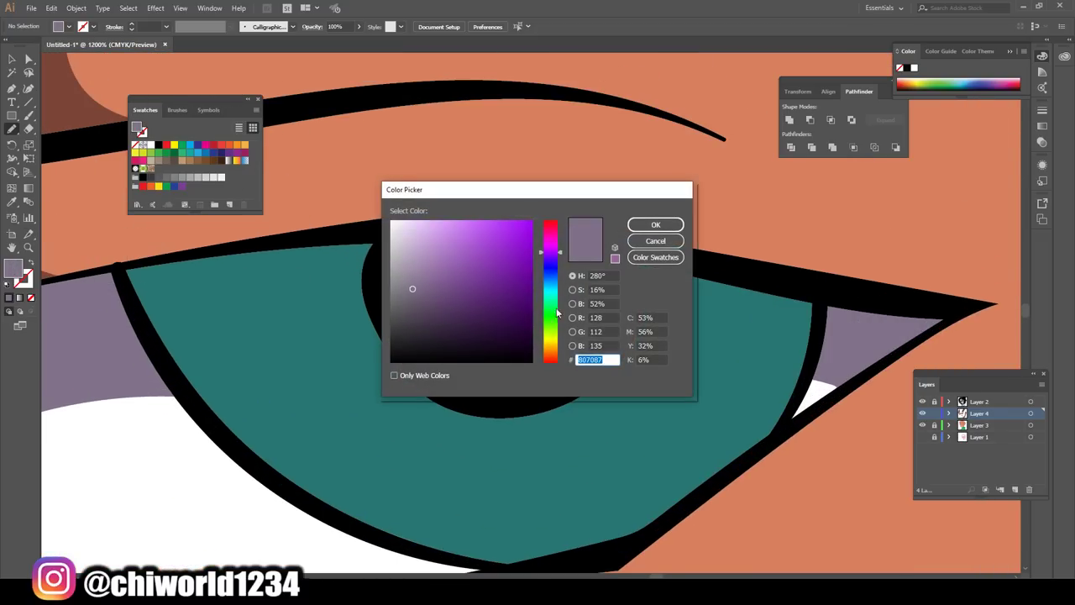
{"action": "left_click", "coordinate": [553, 277]}
{"action": "left_click_drag", "start_coordinate": [553, 279], "coordinate": [551, 290]}
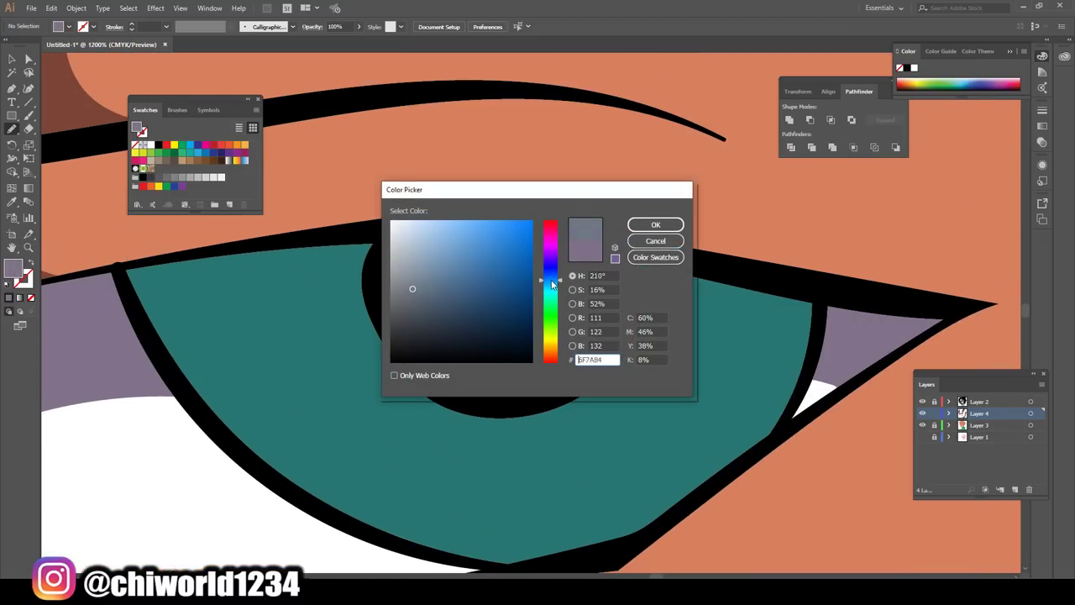
{"action": "mouse_move", "coordinate": [472, 288]}
{"action": "left_mouse_down"}
{"action": "mouse_move", "coordinate": [456, 324]}
{"action": "mouse_move", "coordinate": [468, 311]}
{"action": "mouse_move", "coordinate": [470, 324]}
{"action": "left_mouse_up"}
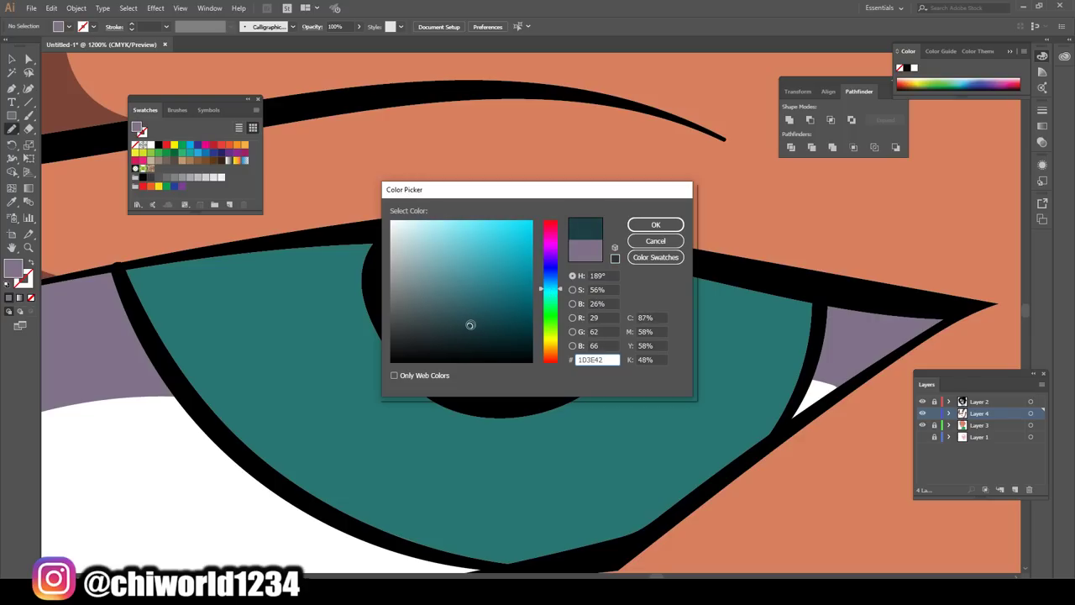
{"action": "left_click", "coordinate": [649, 224]}
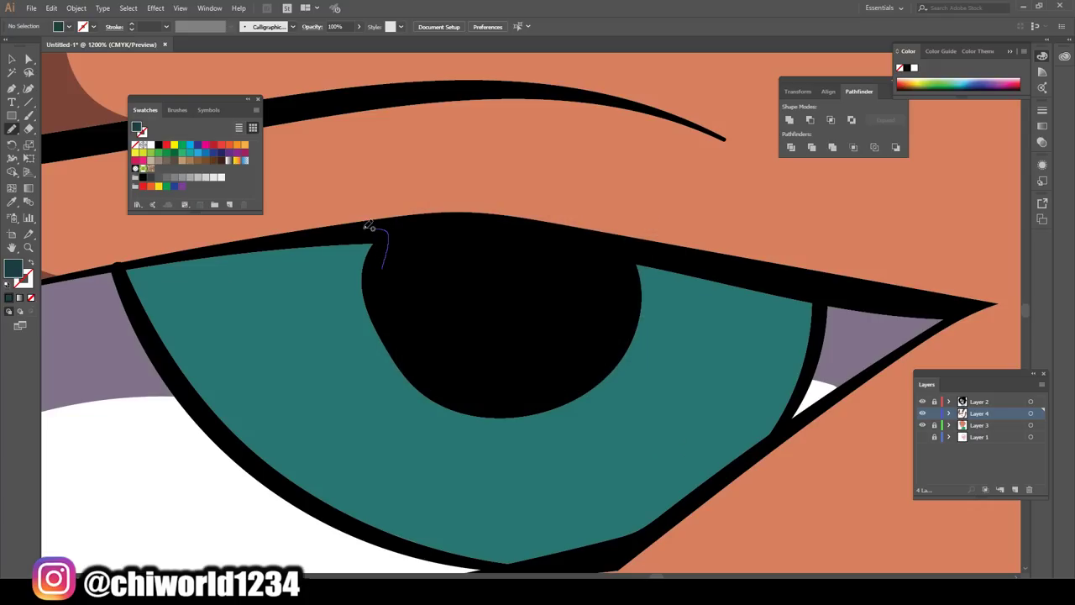
Shade the outer part of the first iris dark teal, leaving lighter teal below the pupil
{"action": "left_click_drag", "start_coordinate": [369, 225], "coordinate": [275, 238]}
{"action": "mouse_move", "coordinate": [128, 267]}
{"action": "left_mouse_down"}
{"action": "mouse_move", "coordinate": [178, 372]}
{"action": "mouse_move", "coordinate": [287, 479]}
{"action": "left_mouse_up"}
{"action": "mouse_move", "coordinate": [263, 383]}
{"action": "left_mouse_down"}
{"action": "mouse_move", "coordinate": [515, 307]}
{"action": "mouse_move", "coordinate": [747, 410]}
{"action": "left_mouse_up"}
{"action": "left_click_drag", "start_coordinate": [731, 473], "coordinate": [792, 415]}
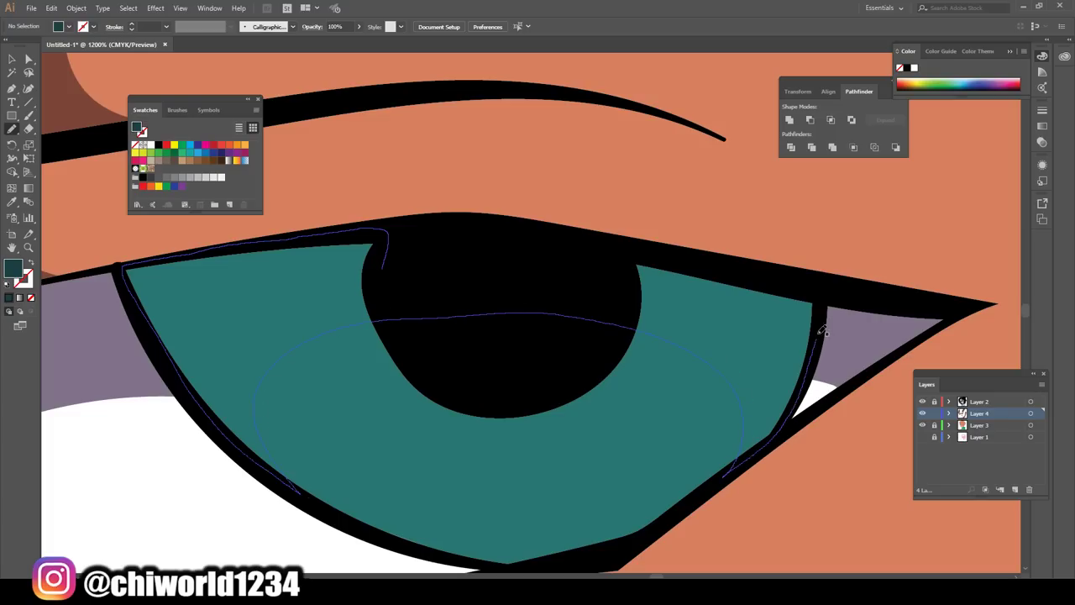
{"action": "mouse_move", "coordinate": [823, 332]}
{"action": "left_mouse_down"}
{"action": "mouse_move", "coordinate": [736, 264]}
{"action": "mouse_move", "coordinate": [451, 228]}
{"action": "mouse_move", "coordinate": [397, 242]}
{"action": "left_mouse_up"}
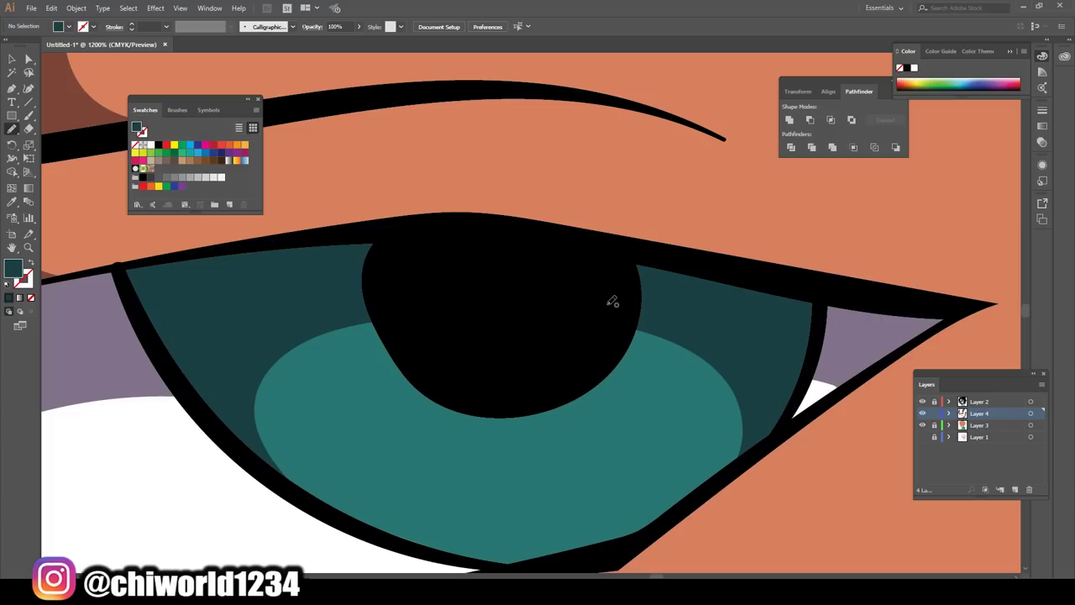
{"action": "scroll", "coordinate": [654, 337], "scroll_direction": "down", "scroll_amount": 3}
{"action": "scroll", "coordinate": [670, 372], "scroll_direction": "down", "scroll_amount": 2}
{"action": "scroll", "coordinate": [583, 440], "scroll_direction": "down", "scroll_amount": 2}
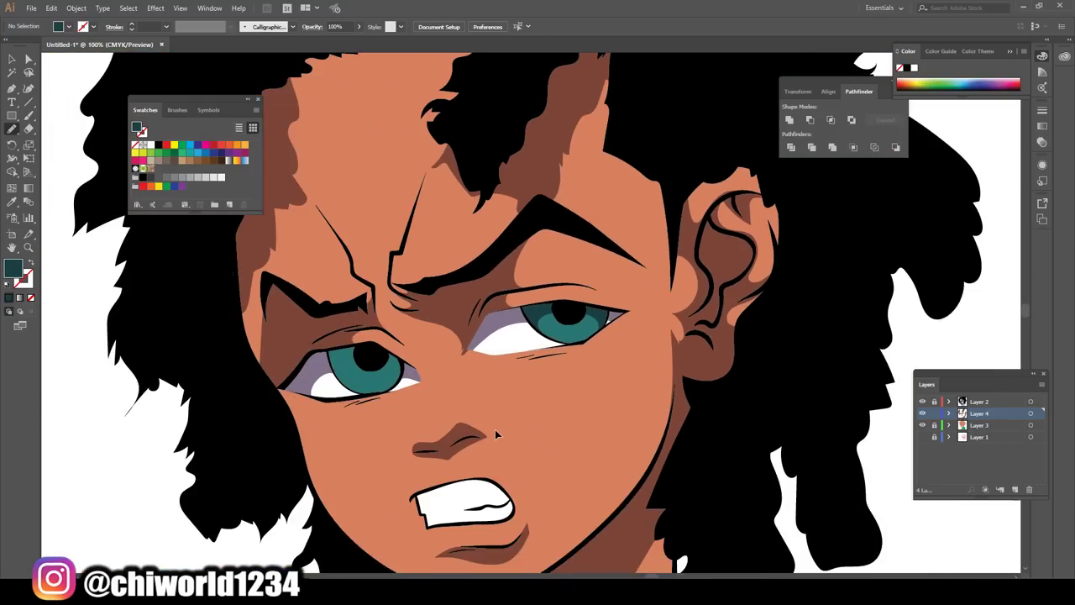
{"action": "scroll", "coordinate": [495, 430], "scroll_direction": "down", "scroll_amount": 1}
{"action": "scroll", "coordinate": [504, 382], "scroll_direction": "up", "scroll_amount": 3}
{"action": "scroll", "coordinate": [502, 386], "scroll_direction": "up", "scroll_amount": 2}
{"action": "scroll", "coordinate": [501, 387], "scroll_direction": "up", "scroll_amount": 1}
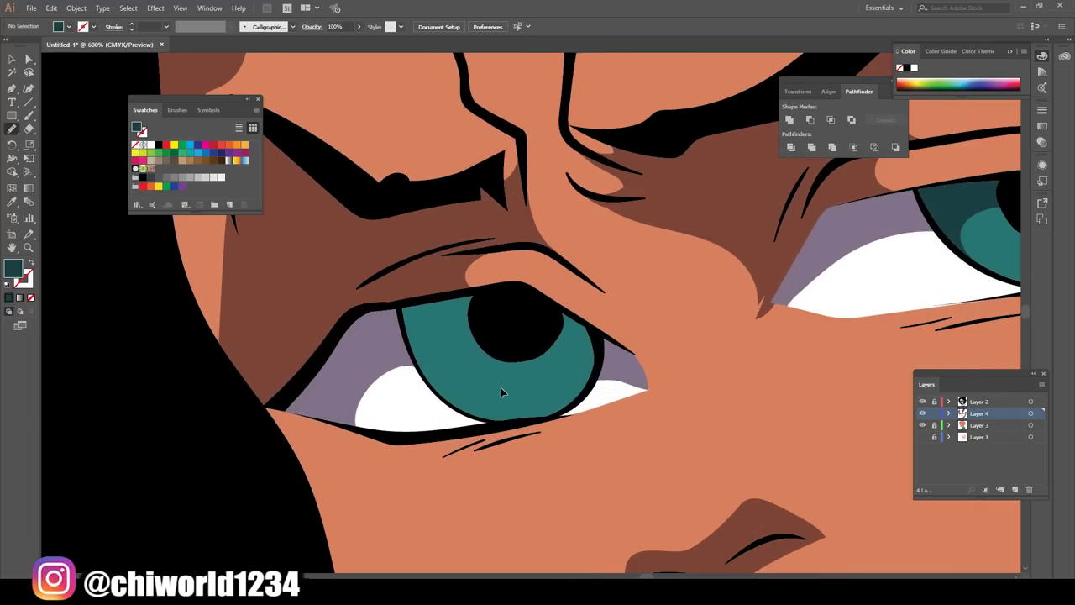
{"action": "scroll", "coordinate": [500, 389], "scroll_direction": "up", "scroll_amount": 1}
{"action": "scroll", "coordinate": [500, 389], "scroll_direction": "down", "scroll_amount": 2}
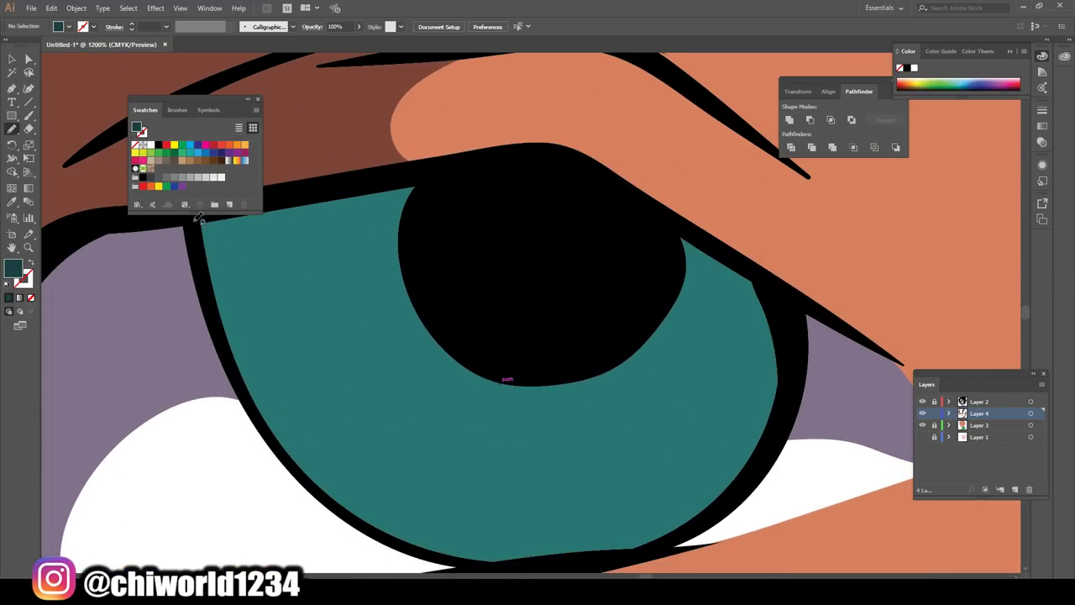
Shade the other iris dark teal around the pupil, keeping the area beneath it lighter
{"action": "mouse_move", "coordinate": [199, 218]}
{"action": "left_mouse_down"}
{"action": "mouse_move", "coordinate": [222, 336]}
{"action": "mouse_move", "coordinate": [252, 408]}
{"action": "mouse_move", "coordinate": [296, 463]}
{"action": "left_mouse_up"}
{"action": "left_click_drag", "start_coordinate": [372, 348], "coordinate": [713, 396]}
{"action": "mouse_move", "coordinate": [684, 525]}
{"action": "left_mouse_down"}
{"action": "mouse_move", "coordinate": [728, 497]}
{"action": "mouse_move", "coordinate": [789, 391]}
{"action": "mouse_move", "coordinate": [768, 280]}
{"action": "mouse_move", "coordinate": [595, 173]}
{"action": "mouse_move", "coordinate": [512, 156]}
{"action": "mouse_move", "coordinate": [271, 197]}
{"action": "left_mouse_up"}
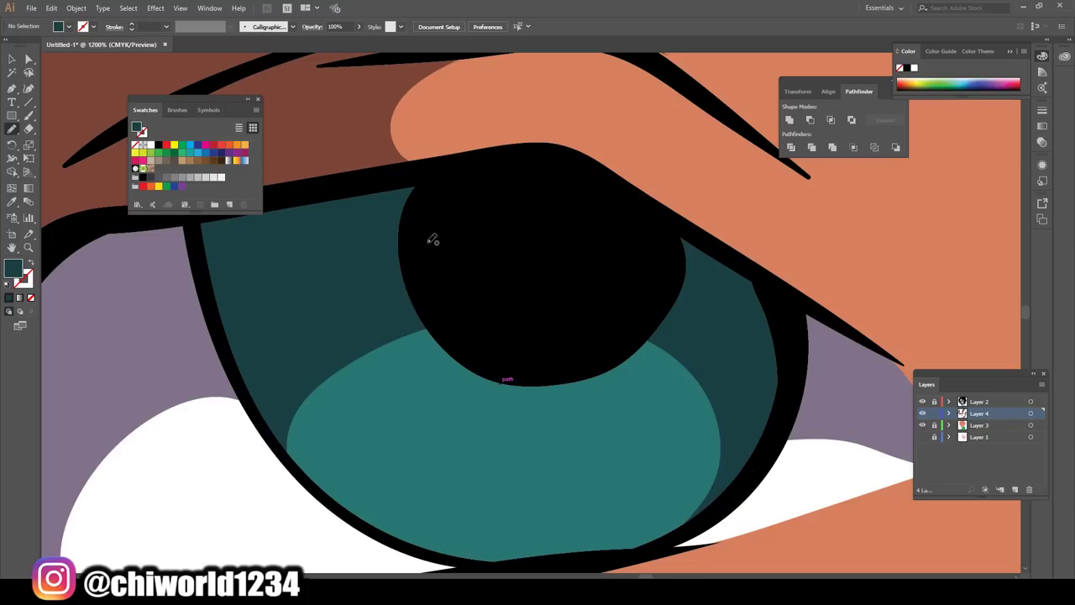
{"action": "scroll", "coordinate": [432, 240], "scroll_direction": "down", "scroll_amount": 2}
{"action": "scroll", "coordinate": [456, 271], "scroll_direction": "down", "scroll_amount": 2}
{"action": "scroll", "coordinate": [582, 338], "scroll_direction": "down", "scroll_amount": 2}
{"action": "scroll", "coordinate": [639, 370], "scroll_direction": "down", "scroll_amount": 2}
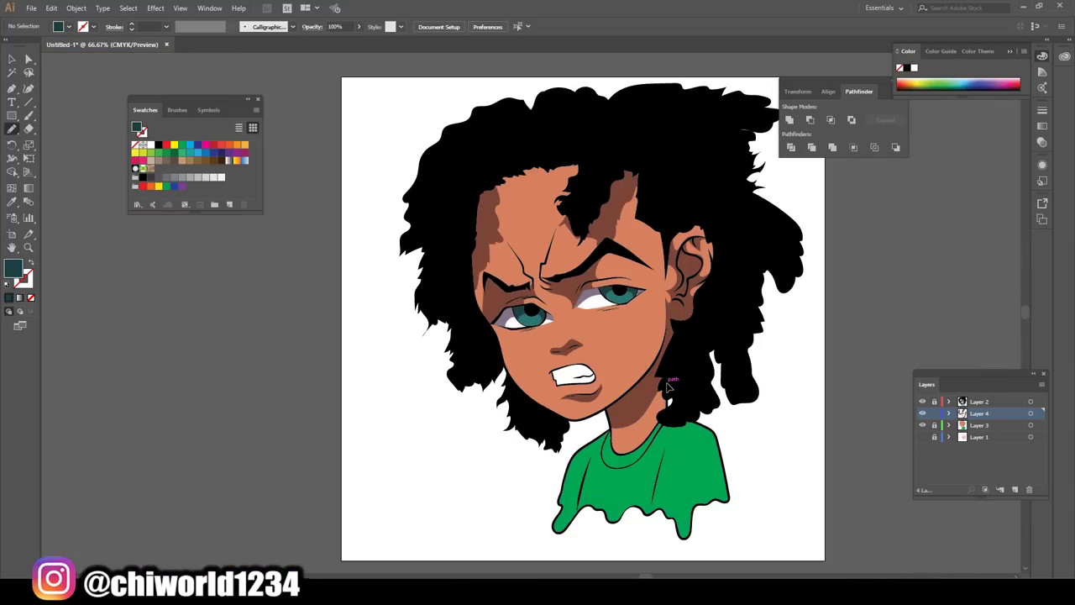
{"action": "scroll", "coordinate": [669, 385], "scroll_direction": "up", "scroll_amount": 1}
{"action": "scroll", "coordinate": [647, 361], "scroll_direction": "up", "scroll_amount": 2}
Pick up the lavender eye-shadow colour as the fill
{"action": "scroll", "coordinate": [626, 335], "scroll_direction": "up", "scroll_amount": 2}
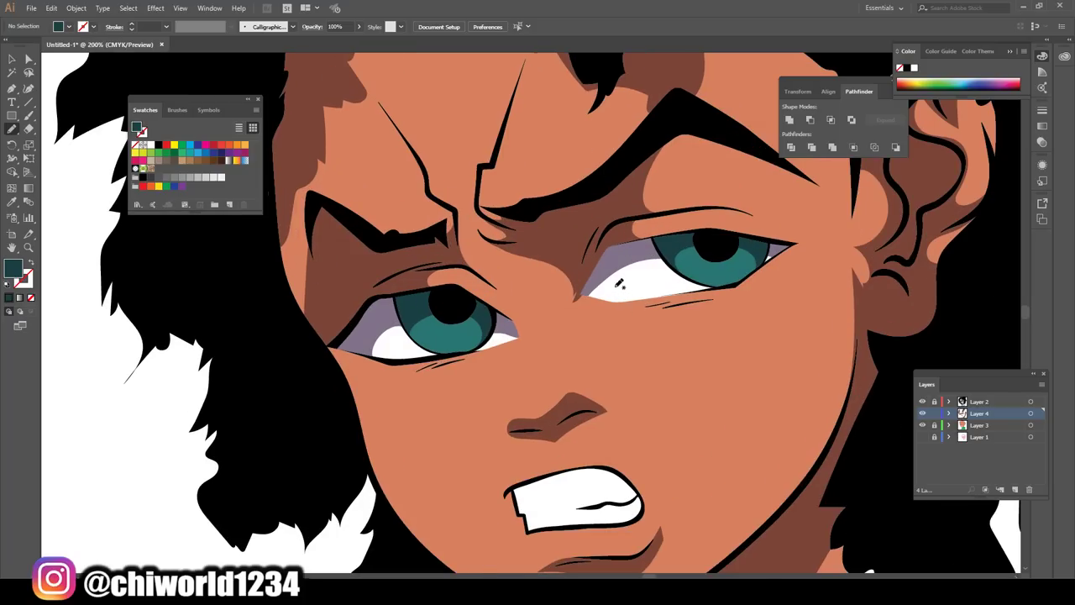
{"action": "left_click", "coordinate": [12, 203]}
{"action": "left_click", "coordinate": [374, 326]}
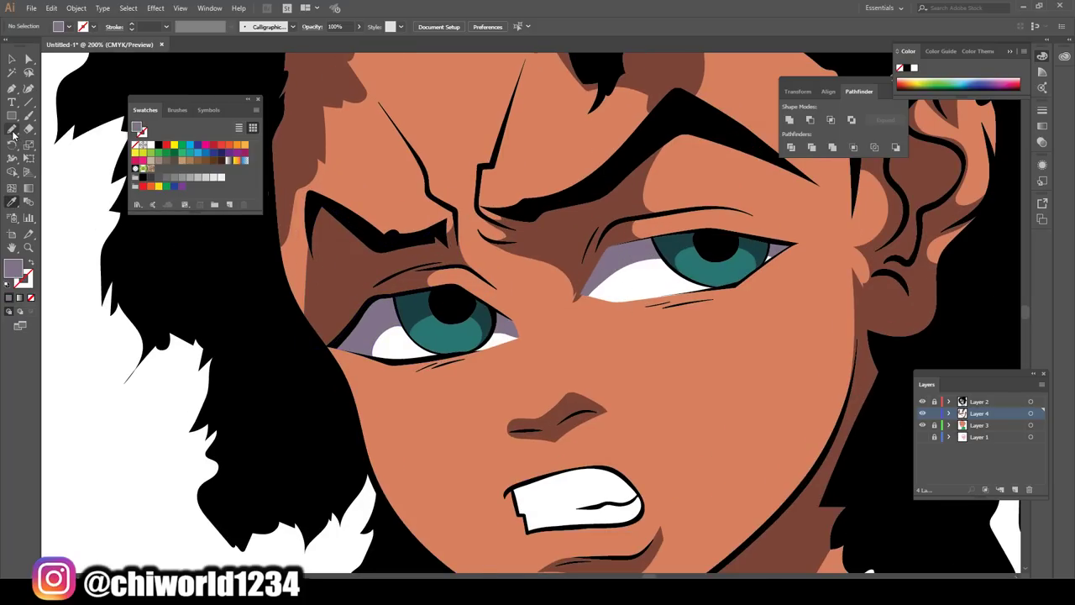
{"action": "left_click", "coordinate": [12, 128]}
Draw a lavender shadow over the top and right side of the teeth
{"action": "scroll", "coordinate": [480, 313], "scroll_direction": "down", "scroll_amount": 2}
{"action": "scroll", "coordinate": [479, 313], "scroll_direction": "down", "scroll_amount": 2}
{"action": "scroll", "coordinate": [479, 313], "scroll_direction": "up", "scroll_amount": 2}
{"action": "scroll", "coordinate": [479, 312], "scroll_direction": "up", "scroll_amount": 2}
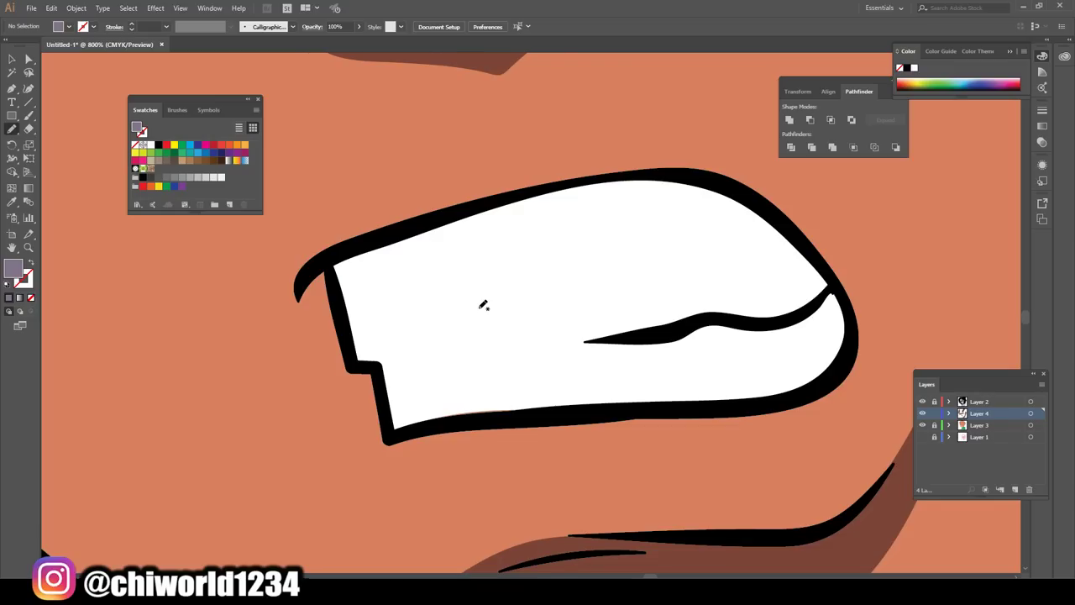
{"action": "left_click_drag", "start_coordinate": [737, 458], "coordinate": [786, 388]}
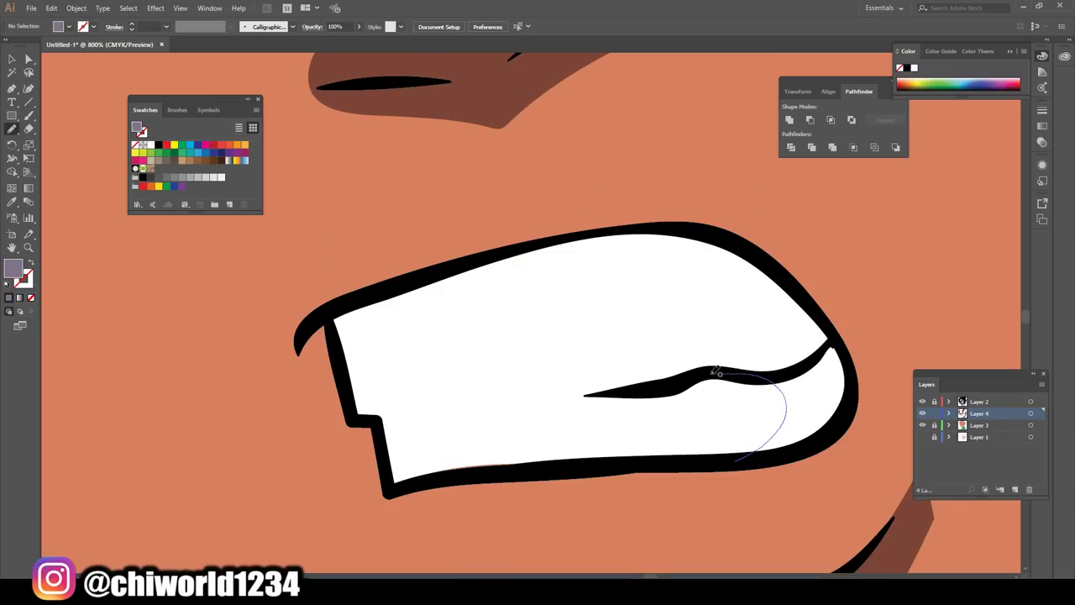
{"action": "mouse_move", "coordinate": [722, 348]}
{"action": "left_mouse_down"}
{"action": "mouse_move", "coordinate": [336, 341]}
{"action": "mouse_move", "coordinate": [360, 293]}
{"action": "mouse_move", "coordinate": [487, 248]}
{"action": "left_mouse_up"}
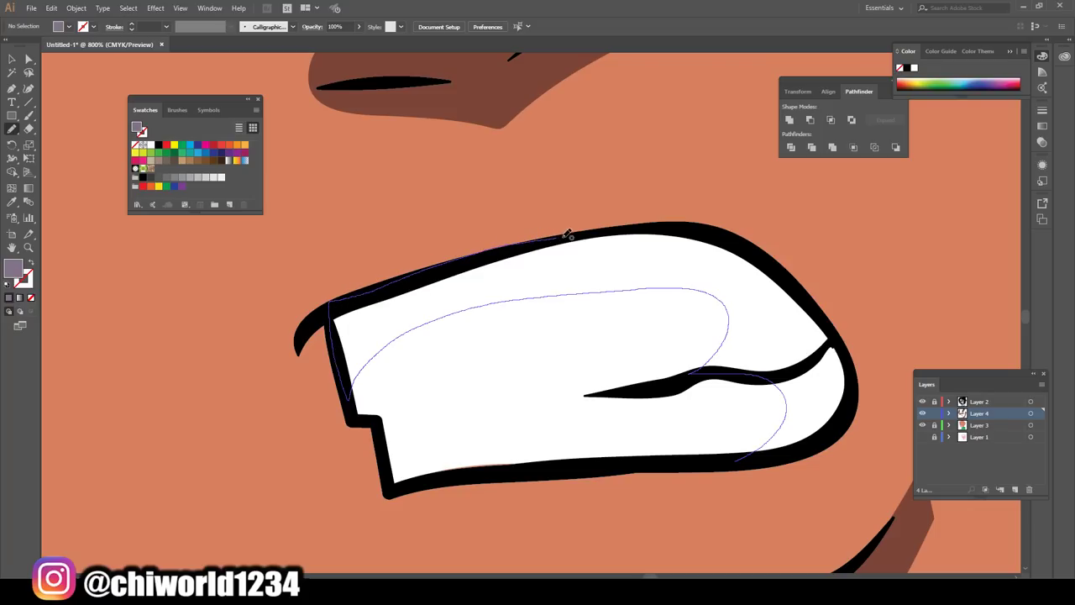
{"action": "mouse_move", "coordinate": [568, 235]}
{"action": "left_mouse_down"}
{"action": "mouse_move", "coordinate": [660, 223]}
{"action": "mouse_move", "coordinate": [750, 247]}
{"action": "mouse_move", "coordinate": [833, 331]}
{"action": "mouse_move", "coordinate": [853, 401]}
{"action": "mouse_move", "coordinate": [735, 461]}
{"action": "left_mouse_up"}
{"action": "key", "text": "ctrl+minus"}
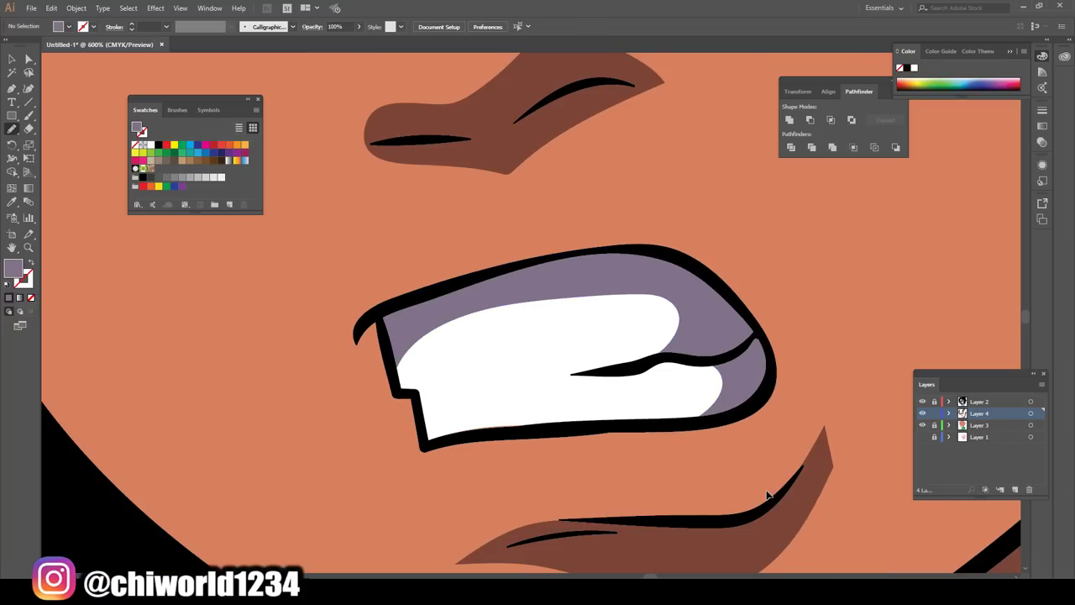
{"action": "key", "text": "ctrl+minus"}
{"action": "key", "text": "ctrl+minus"}
{"action": "key", "text": "ctrl+minus"}
{"action": "key", "text": "ctrl+minus"}
{"action": "key", "text": "ctrl+minus"}
{"action": "key", "text": "ctrl+minus"}
{"action": "key", "text": "ctrl+minus"}
Sample the iris teal and lighten it to a bright cyan fill
{"action": "key", "text": "ctrl+plus"}
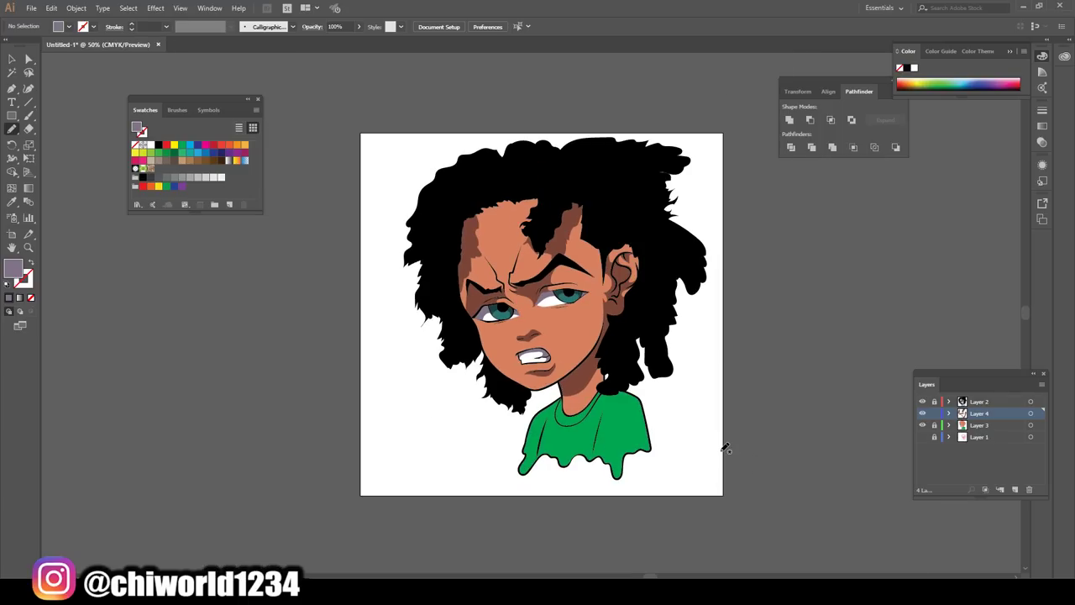
{"action": "key", "text": "ctrl+plus"}
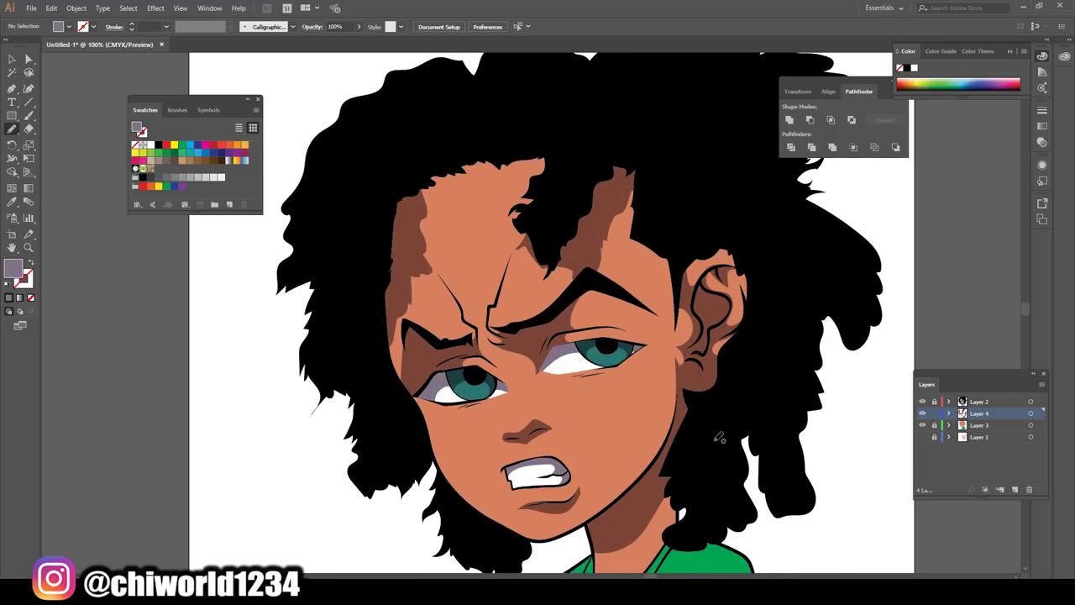
{"action": "key", "text": "ctrl+plus"}
{"action": "key", "text": "ctrl+plus"}
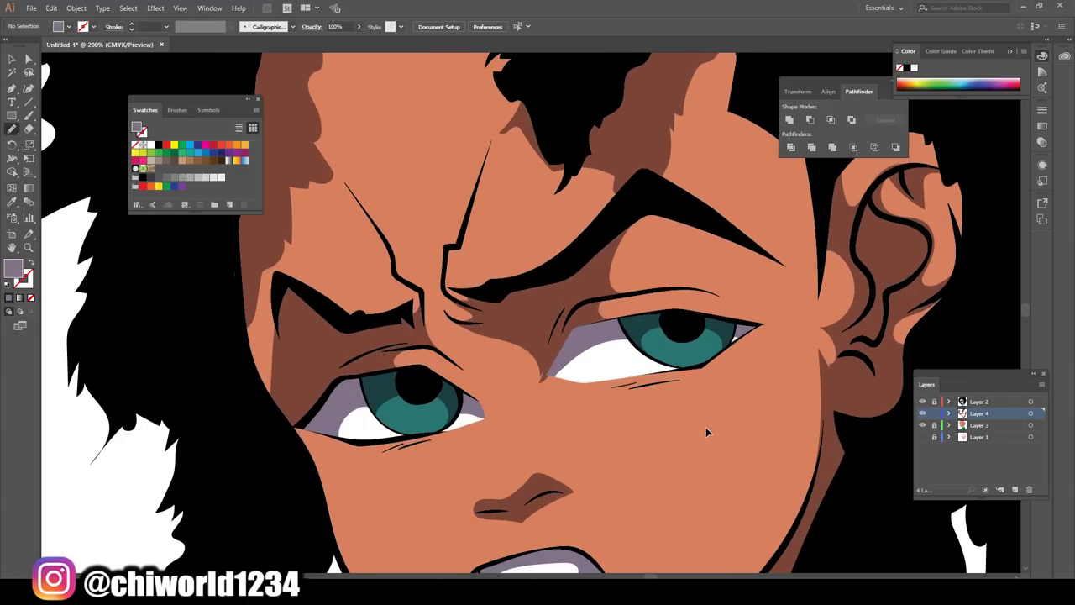
{"action": "key", "text": "ctrl+plus"}
{"action": "key", "text": "ctrl+plus"}
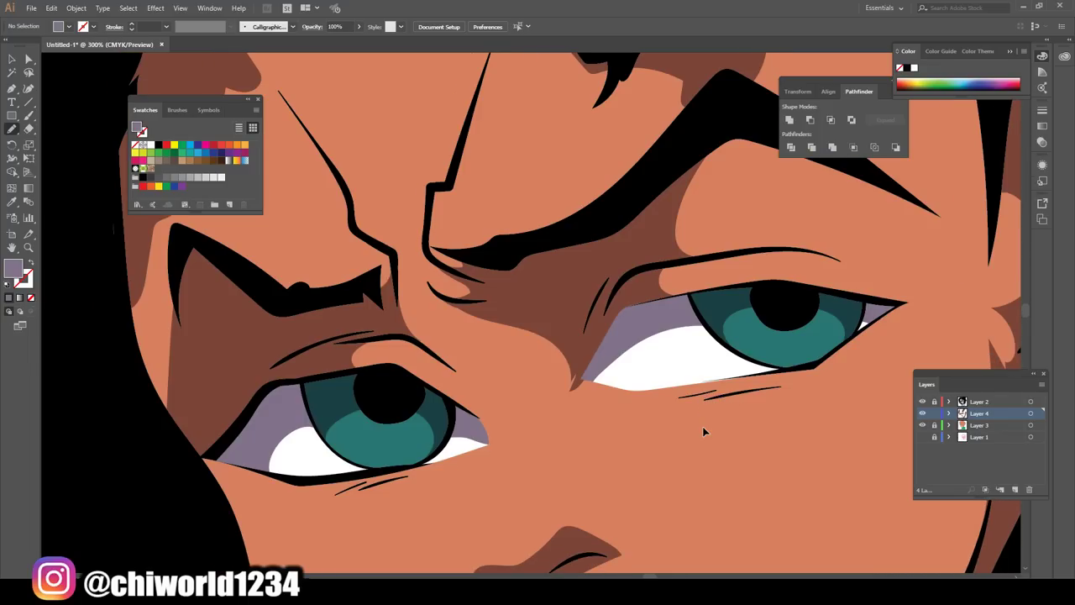
{"action": "left_click", "coordinate": [12, 202]}
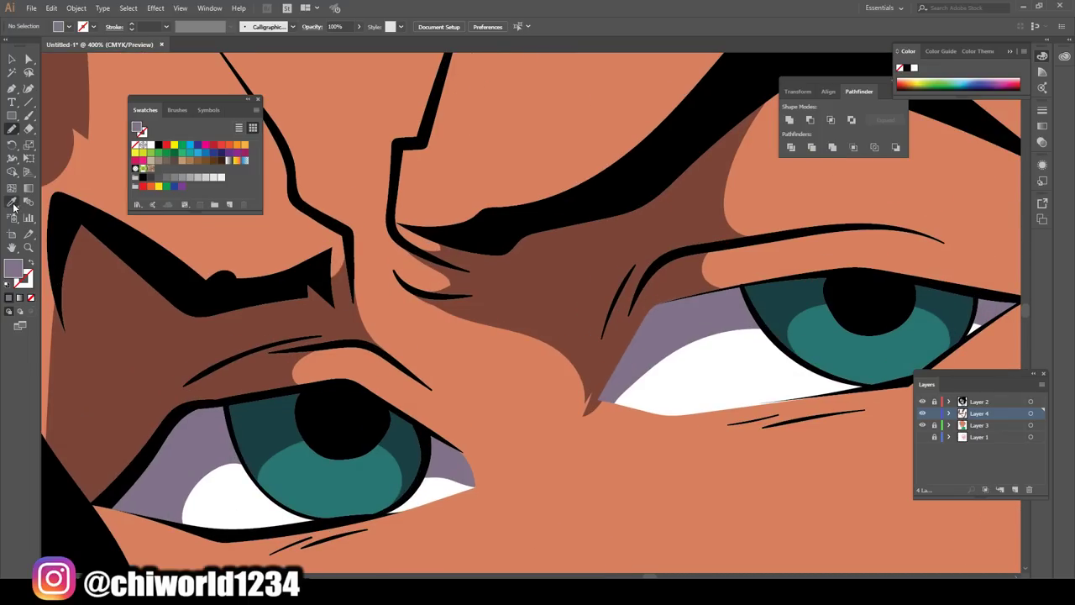
{"action": "left_click", "coordinate": [347, 486]}
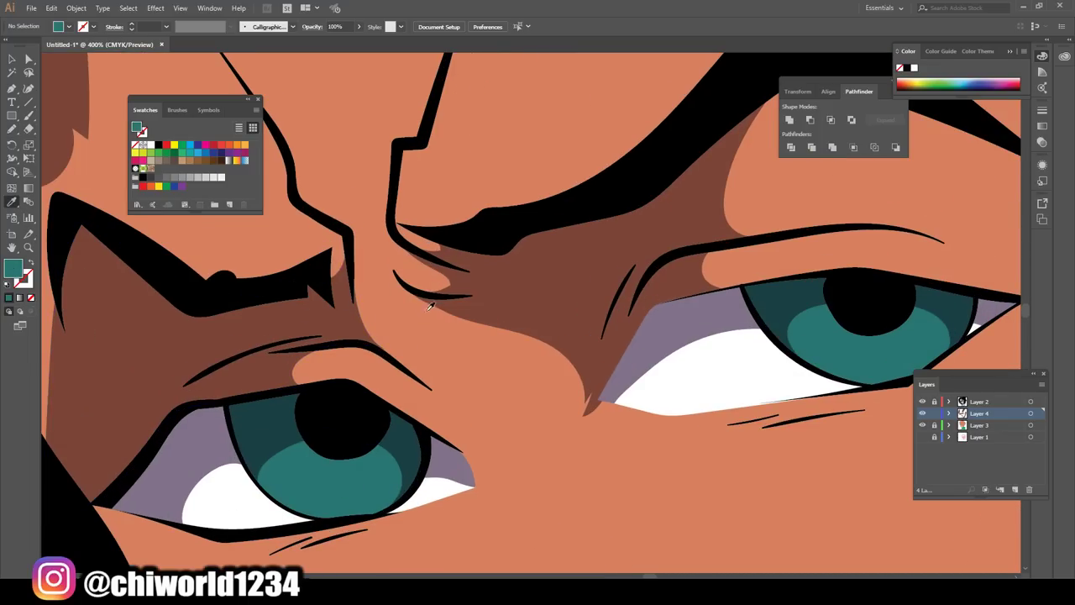
{"action": "double_click", "coordinate": [13, 268]}
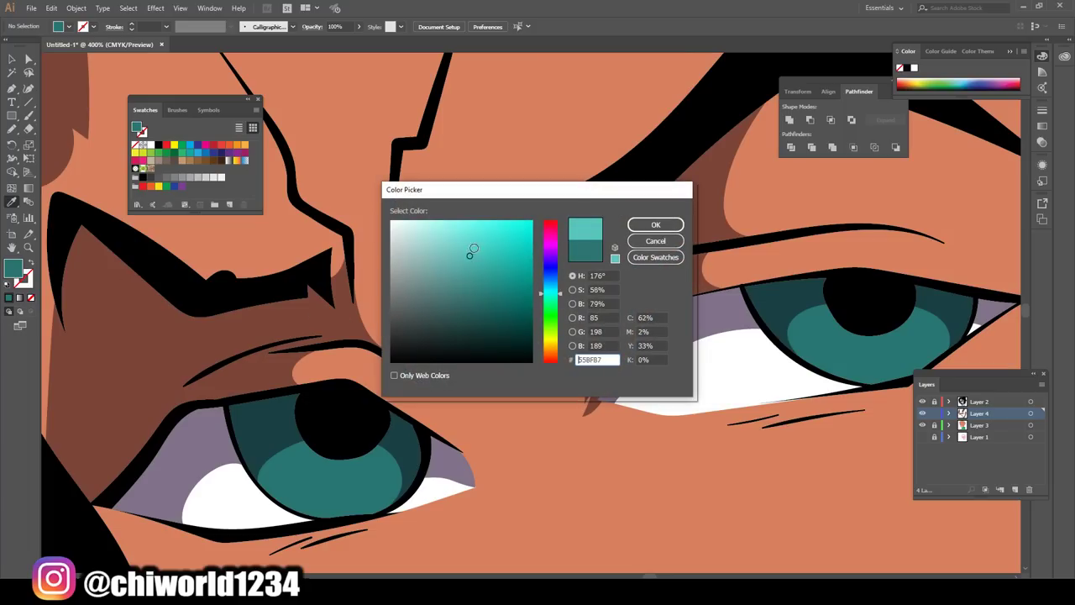
{"action": "left_click_drag", "start_coordinate": [461, 302], "coordinate": [498, 220]}
{"action": "left_click", "coordinate": [643, 227]}
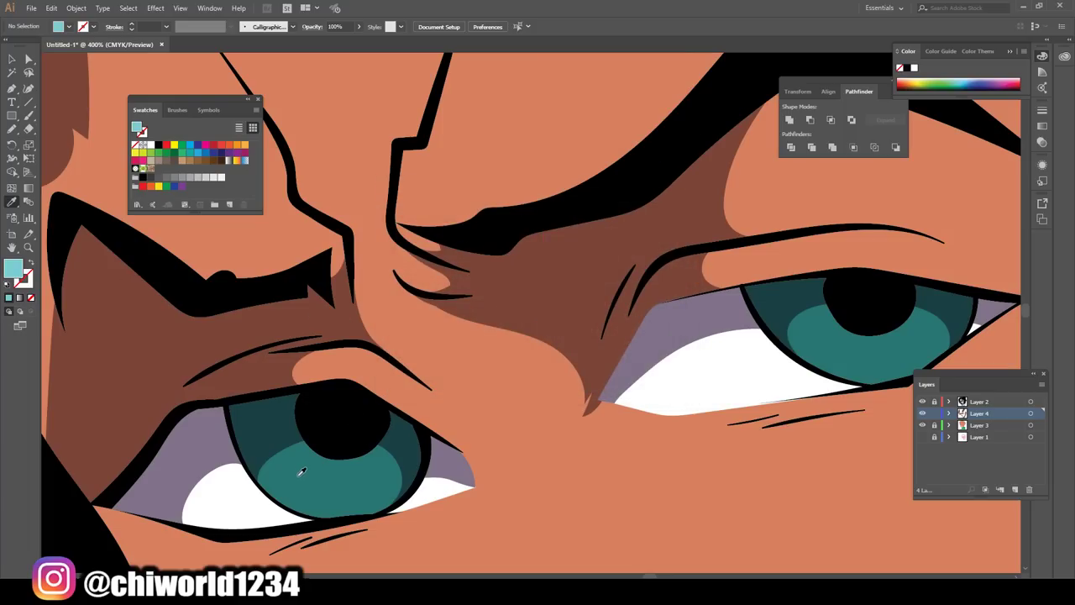
Draw light cyan highlight shapes inside the left and right irises
{"action": "left_click", "coordinate": [13, 129]}
{"action": "left_click_drag", "start_coordinate": [320, 442], "coordinate": [321, 445]}
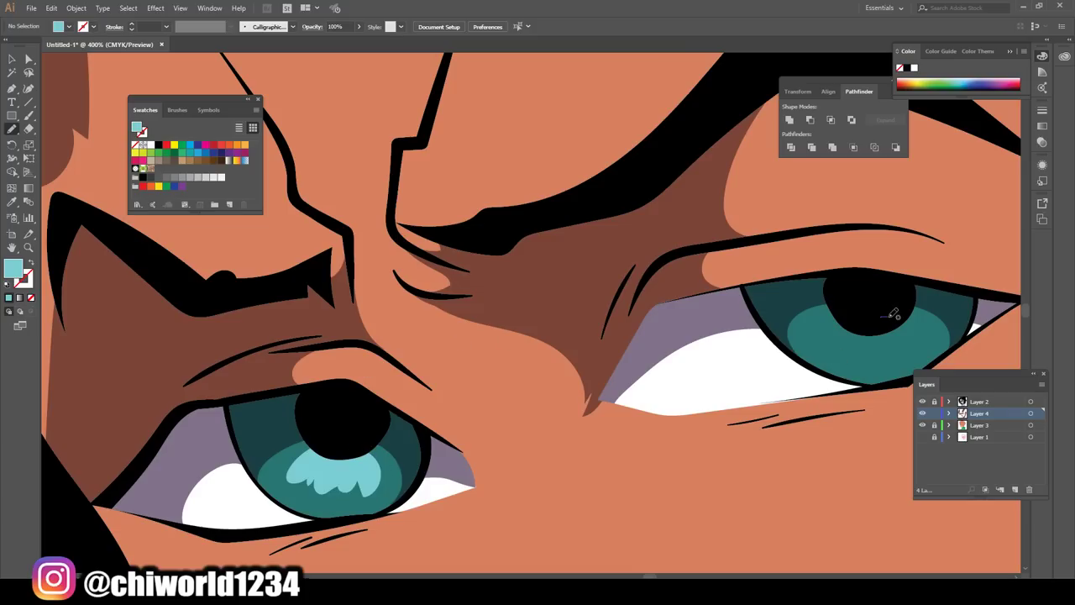
{"action": "left_click_drag", "start_coordinate": [840, 345], "coordinate": [846, 313]}
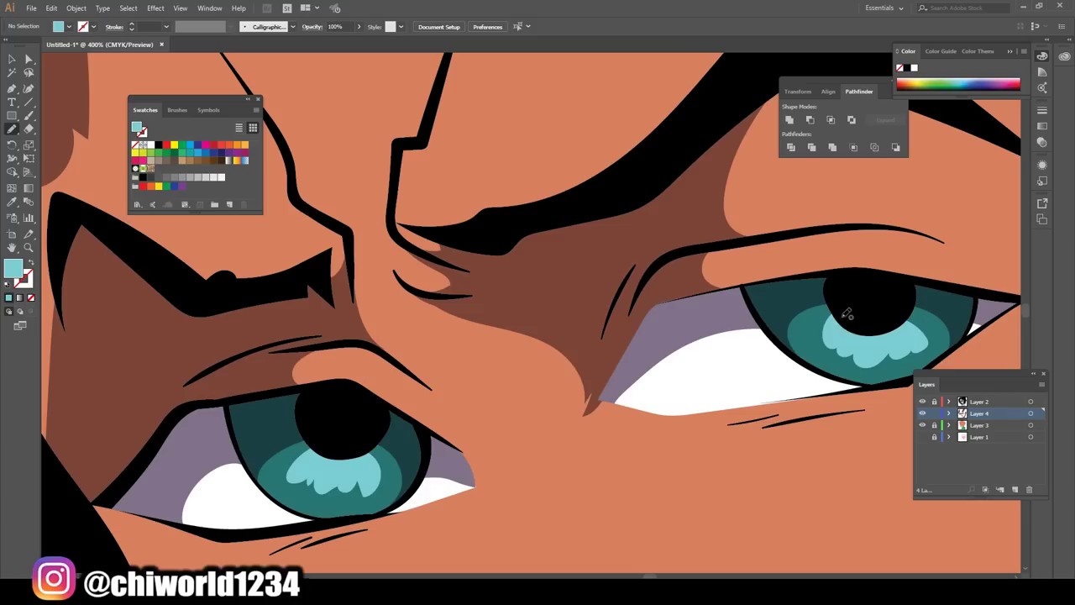
{"action": "scroll", "coordinate": [881, 397], "scroll_direction": "down", "scroll_amount": 2}
Switch the fill colour to the dark brown swatch
{"action": "scroll", "coordinate": [848, 393], "scroll_direction": "down", "scroll_amount": 2}
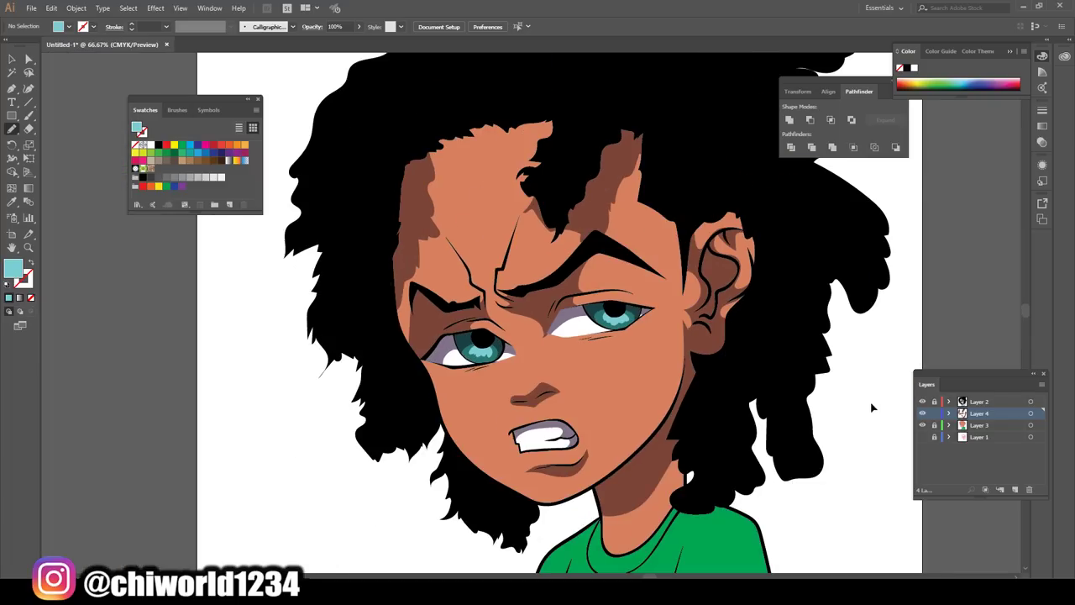
{"action": "scroll", "coordinate": [815, 391], "scroll_direction": "down", "scroll_amount": 2}
{"action": "scroll", "coordinate": [774, 387], "scroll_direction": "up", "scroll_amount": 1}
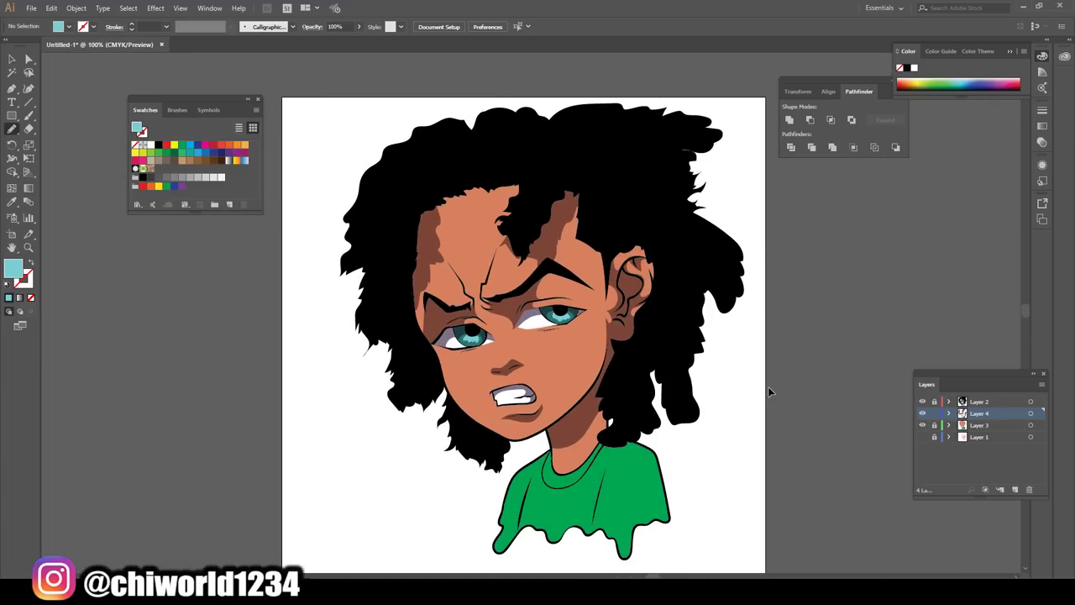
{"action": "scroll", "coordinate": [767, 386], "scroll_direction": "up", "scroll_amount": 1}
{"action": "scroll", "coordinate": [773, 382], "scroll_direction": "down", "scroll_amount": 1}
{"action": "scroll", "coordinate": [760, 381], "scroll_direction": "up", "scroll_amount": 1}
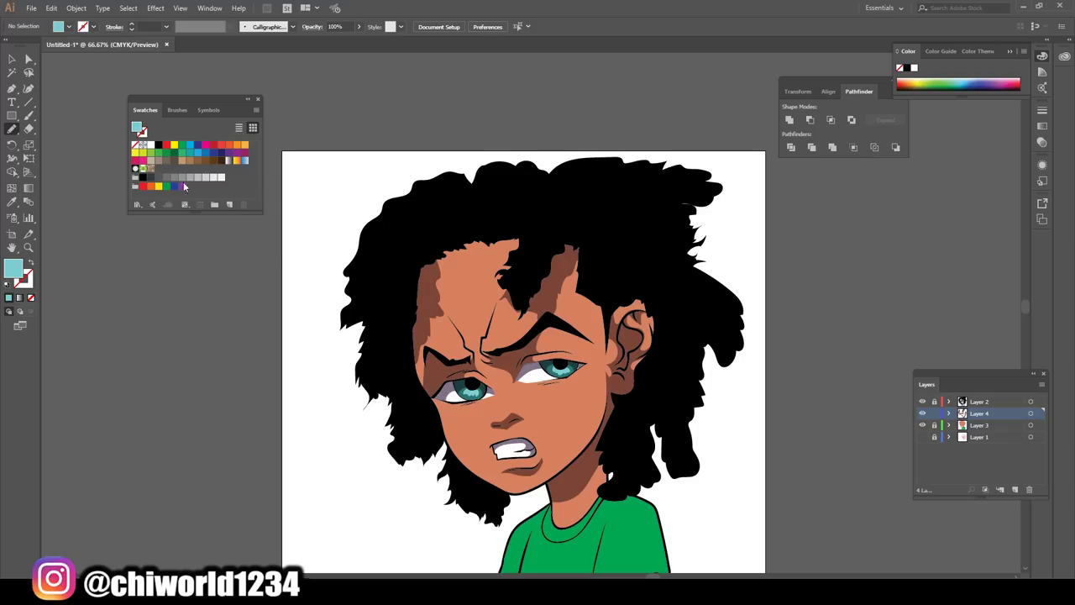
{"action": "left_click", "coordinate": [222, 161]}
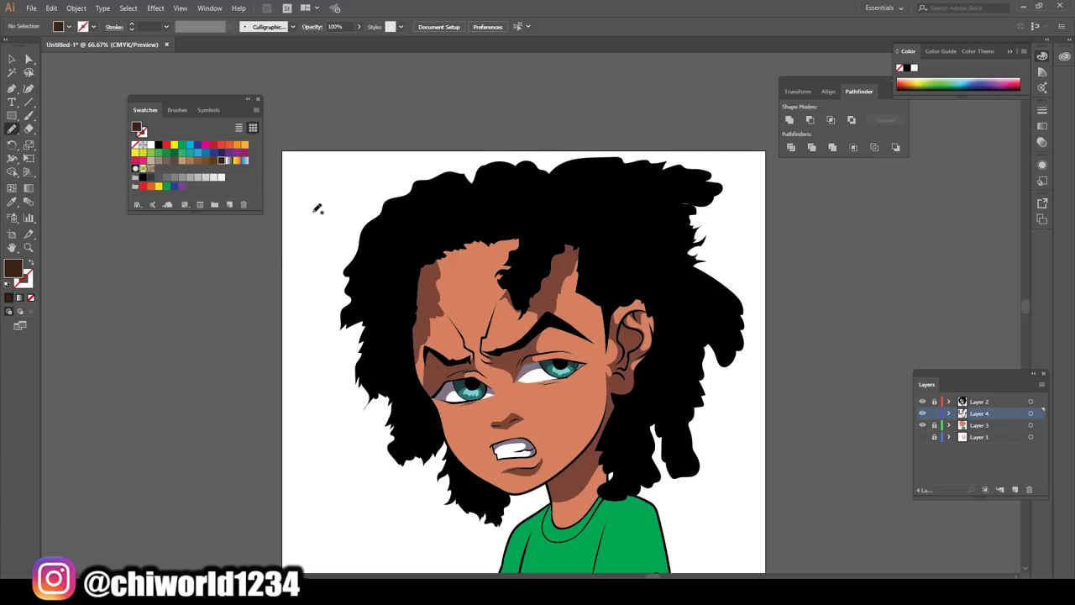
Add a new top layer and draw a brown highlight lock on the top hair
{"action": "scroll", "coordinate": [370, 230], "scroll_direction": "up", "scroll_amount": 1}
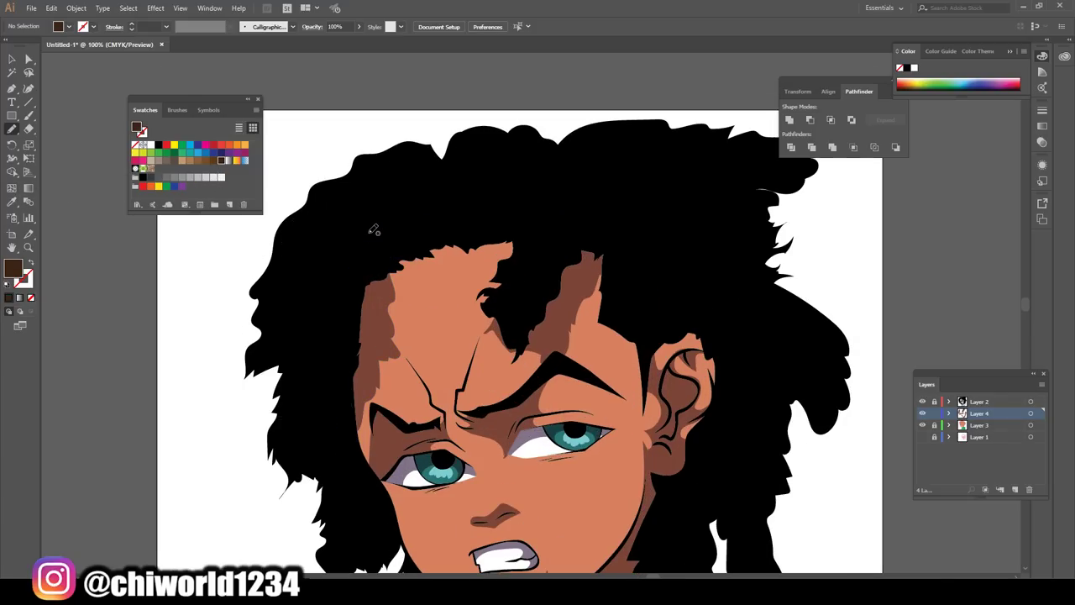
{"action": "mouse_move", "coordinate": [672, 210]}
{"action": "left_mouse_down"}
{"action": "mouse_move", "coordinate": [625, 275]}
{"action": "mouse_move", "coordinate": [623, 209]}
{"action": "mouse_move", "coordinate": [645, 175]}
{"action": "mouse_move", "coordinate": [674, 202]}
{"action": "left_mouse_up"}
{"action": "left_click", "coordinate": [1018, 490]}
{"action": "left_click_drag", "start_coordinate": [982, 413], "coordinate": [987, 403]}
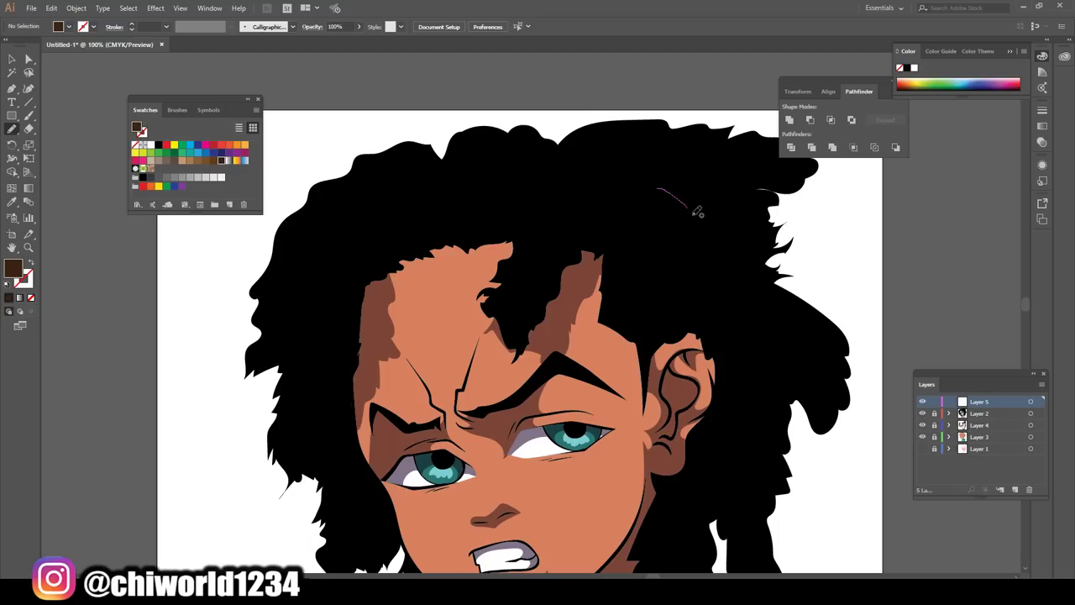
{"action": "mouse_move", "coordinate": [690, 209]}
{"action": "left_mouse_down"}
{"action": "mouse_move", "coordinate": [702, 281]}
{"action": "mouse_move", "coordinate": [663, 324]}
{"action": "mouse_move", "coordinate": [598, 180]}
{"action": "mouse_move", "coordinate": [664, 176]}
{"action": "left_mouse_up"}
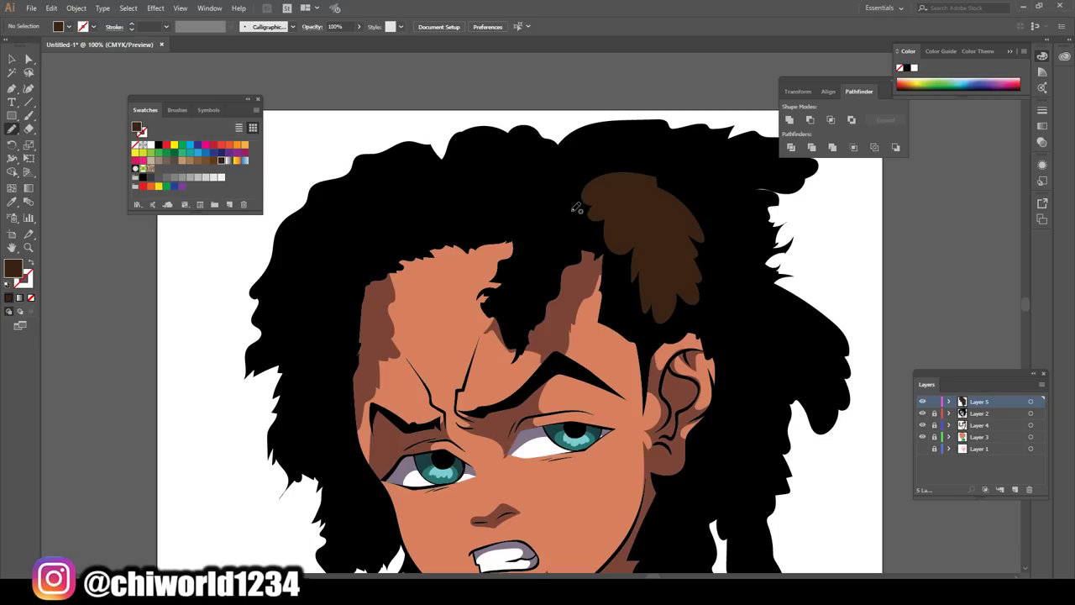
{"action": "mouse_move", "coordinate": [575, 231]}
{"action": "left_mouse_down"}
{"action": "mouse_move", "coordinate": [542, 264]}
{"action": "mouse_move", "coordinate": [504, 206]}
{"action": "mouse_move", "coordinate": [518, 174]}
{"action": "mouse_move", "coordinate": [558, 158]}
{"action": "left_mouse_up"}
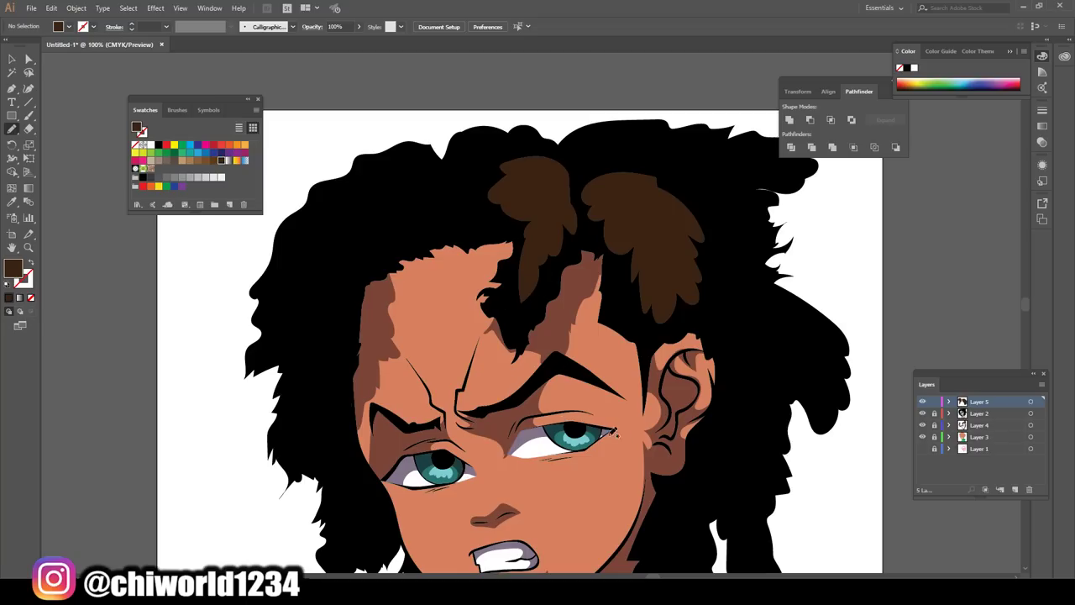
Draw another brown lock left of the first and start one along the hair's left edge
{"action": "scroll", "coordinate": [672, 435], "scroll_direction": "down", "scroll_amount": 3}
{"action": "scroll", "coordinate": [681, 420], "scroll_direction": "down", "scroll_amount": 1}
{"action": "scroll", "coordinate": [681, 420], "scroll_direction": "up", "scroll_amount": 2}
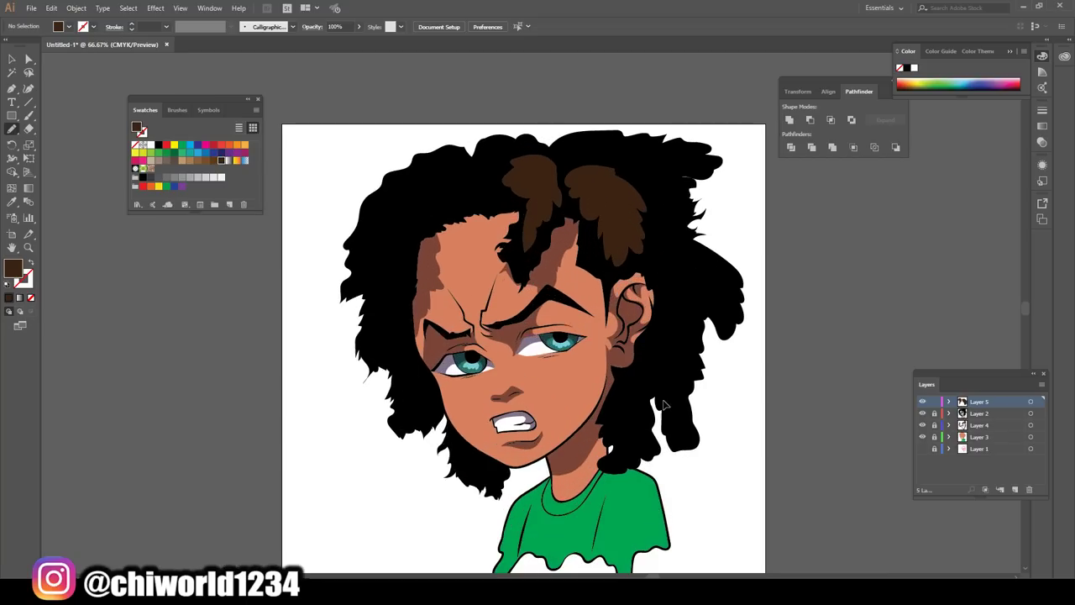
{"action": "scroll", "coordinate": [663, 404], "scroll_direction": "up", "scroll_amount": 2}
{"action": "scroll", "coordinate": [661, 398], "scroll_direction": "up", "scroll_amount": 1}
{"action": "scroll", "coordinate": [661, 398], "scroll_direction": "up", "scroll_amount": 1}
{"action": "scroll", "coordinate": [504, 294], "scroll_direction": "up", "scroll_amount": 2}
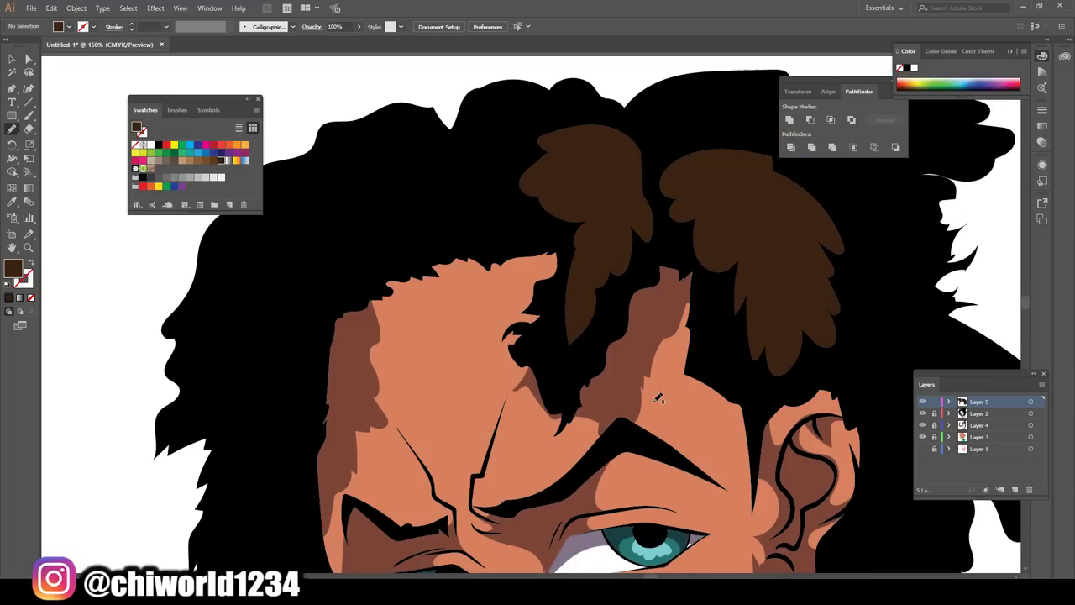
{"action": "scroll", "coordinate": [468, 267], "scroll_direction": "up", "scroll_amount": 1}
{"action": "left_click_drag", "start_coordinate": [557, 216], "coordinate": [471, 192]}
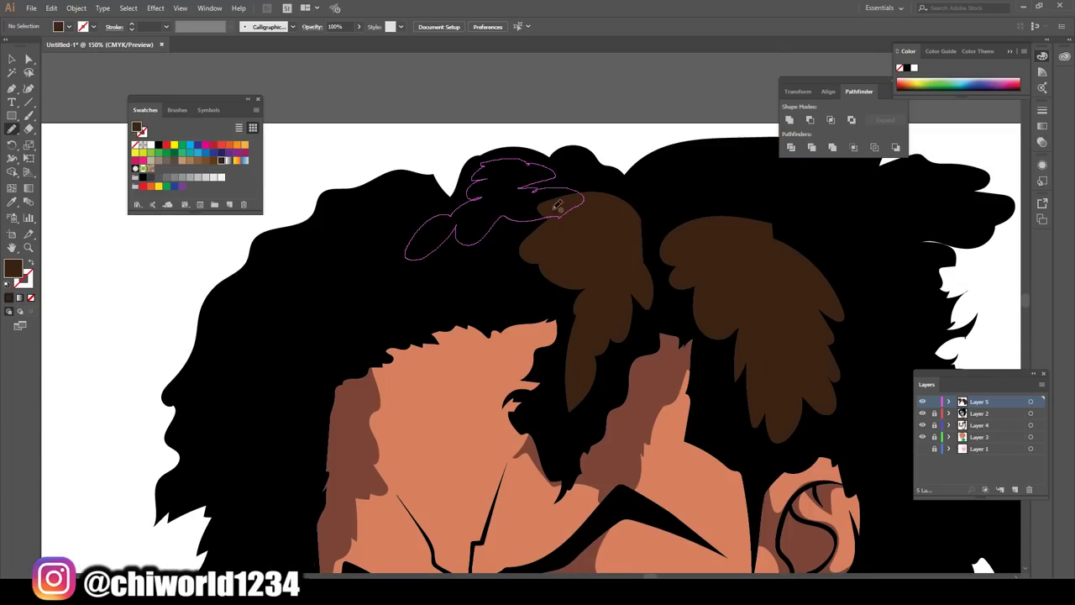
{"action": "left_click_drag", "start_coordinate": [511, 156], "coordinate": [556, 217]}
{"action": "mouse_move", "coordinate": [400, 225]}
{"action": "left_mouse_down"}
{"action": "mouse_move", "coordinate": [204, 432]}
{"action": "mouse_move", "coordinate": [240, 473]}
{"action": "mouse_move", "coordinate": [289, 380]}
{"action": "mouse_move", "coordinate": [294, 319]}
{"action": "mouse_move", "coordinate": [329, 304]}
{"action": "mouse_move", "coordinate": [336, 267]}
{"action": "mouse_move", "coordinate": [386, 249]}
{"action": "mouse_move", "coordinate": [406, 208]}
{"action": "left_mouse_up"}
Draw a zigzag brown feather-shaped lock down the right hair edge
{"action": "scroll", "coordinate": [492, 292], "scroll_direction": "down", "scroll_amount": 2}
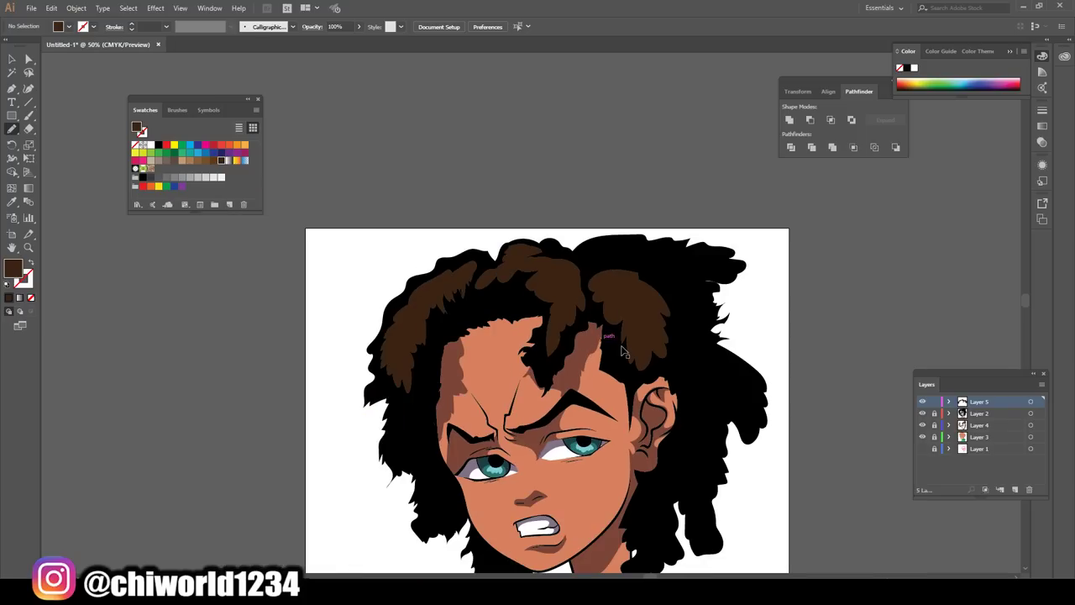
{"action": "scroll", "coordinate": [625, 357], "scroll_direction": "down", "scroll_amount": 2}
{"action": "scroll", "coordinate": [625, 357], "scroll_direction": "down", "scroll_amount": 1}
{"action": "scroll", "coordinate": [625, 357], "scroll_direction": "up", "scroll_amount": 1}
{"action": "scroll", "coordinate": [625, 357], "scroll_direction": "up", "scroll_amount": 2}
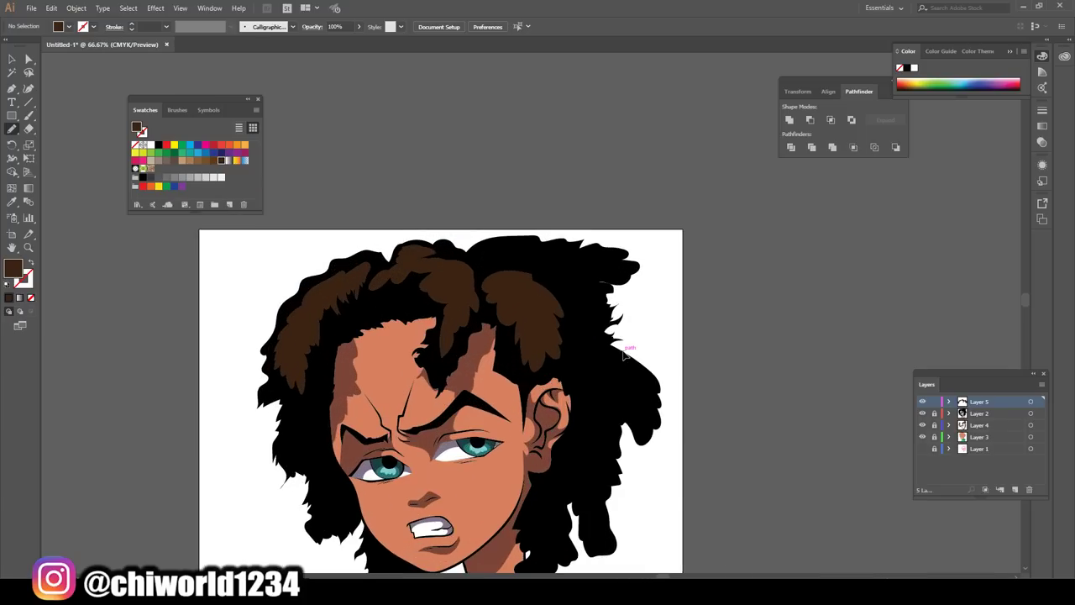
{"action": "scroll", "coordinate": [621, 355], "scroll_direction": "up", "scroll_amount": 2}
{"action": "mouse_move", "coordinate": [615, 336]}
{"action": "left_mouse_down"}
{"action": "mouse_move", "coordinate": [741, 504]}
{"action": "mouse_move", "coordinate": [593, 370]}
{"action": "mouse_move", "coordinate": [569, 309]}
{"action": "left_mouse_up"}
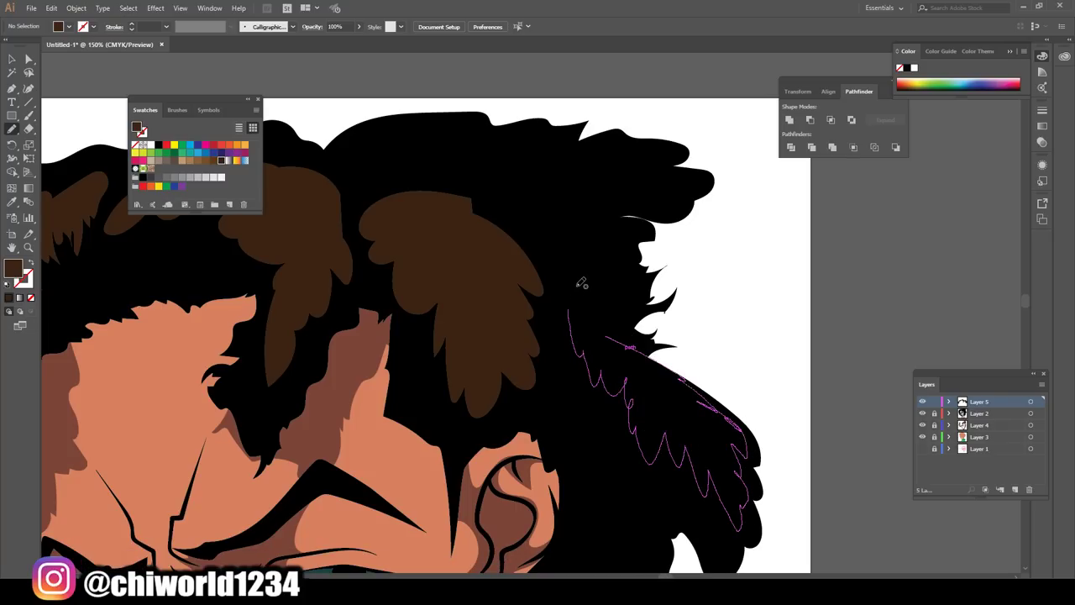
{"action": "mouse_move", "coordinate": [565, 267]}
{"action": "left_mouse_down"}
{"action": "mouse_move", "coordinate": [598, 258]}
{"action": "mouse_move", "coordinate": [509, 202]}
{"action": "mouse_move", "coordinate": [558, 279]}
{"action": "left_mouse_up"}
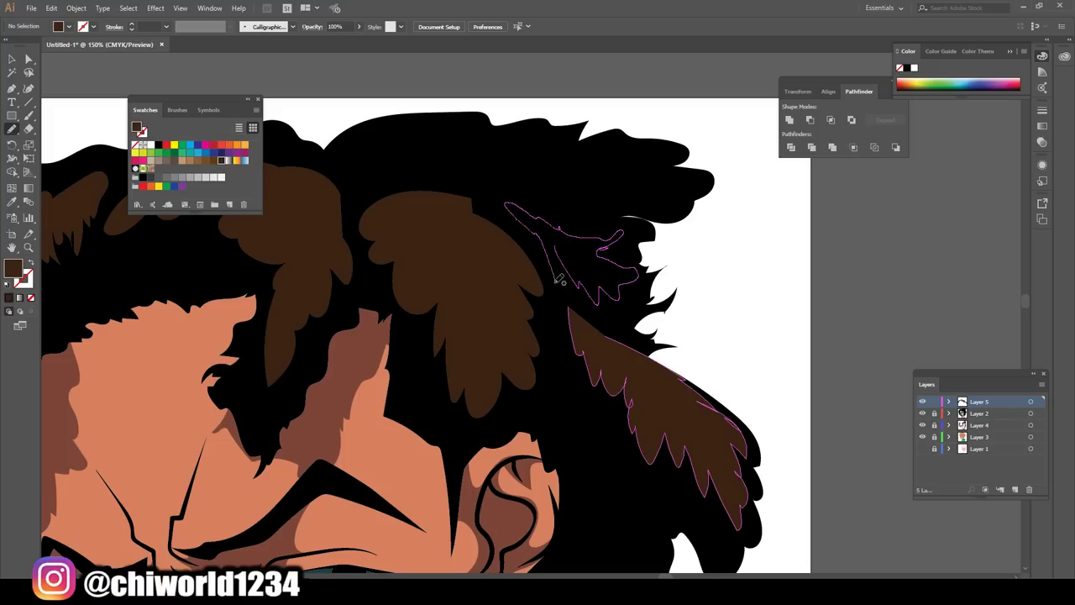
{"action": "mouse_move", "coordinate": [544, 217]}
{"action": "left_mouse_down"}
{"action": "mouse_move", "coordinate": [659, 173]}
{"action": "mouse_move", "coordinate": [660, 147]}
{"action": "mouse_move", "coordinate": [576, 158]}
{"action": "mouse_move", "coordinate": [543, 140]}
{"action": "mouse_move", "coordinate": [486, 137]}
{"action": "mouse_move", "coordinate": [525, 161]}
{"action": "mouse_move", "coordinate": [374, 175]}
{"action": "mouse_move", "coordinate": [409, 125]}
{"action": "mouse_move", "coordinate": [456, 108]}
{"action": "mouse_move", "coordinate": [334, 153]}
{"action": "mouse_move", "coordinate": [387, 165]}
{"action": "mouse_move", "coordinate": [443, 137]}
{"action": "mouse_move", "coordinate": [383, 168]}
{"action": "left_mouse_up"}
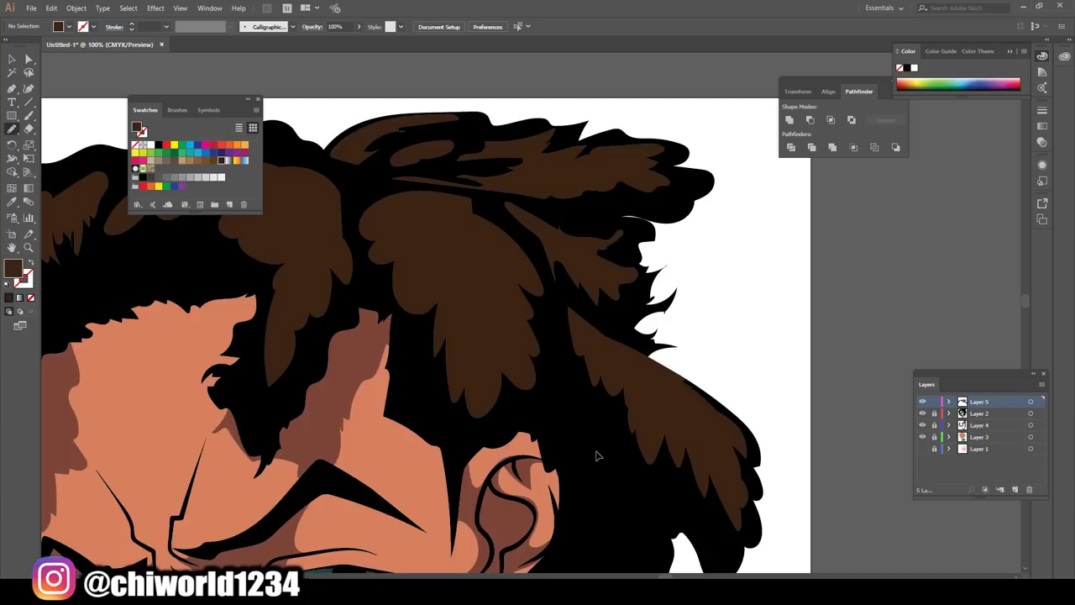
Add brown strands to the top-right hair, the middle, and near the forehead
{"action": "scroll", "coordinate": [596, 451], "scroll_direction": "down", "scroll_amount": 2}
{"action": "scroll", "coordinate": [562, 416], "scroll_direction": "down", "scroll_amount": 1}
{"action": "scroll", "coordinate": [562, 416], "scroll_direction": "up", "scroll_amount": 1}
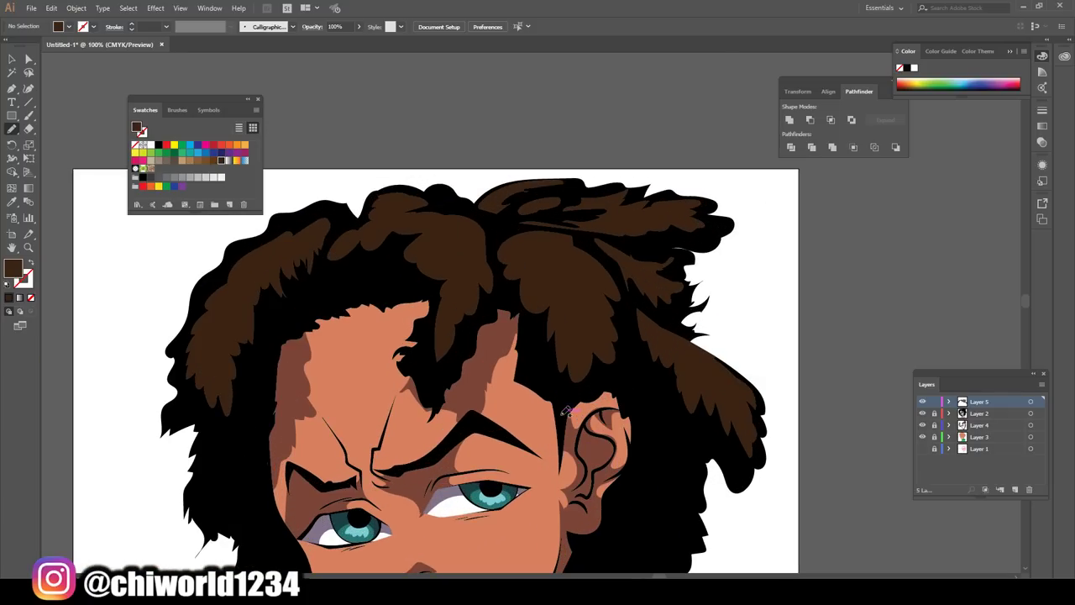
{"action": "left_click_drag", "start_coordinate": [681, 238], "coordinate": [721, 243]}
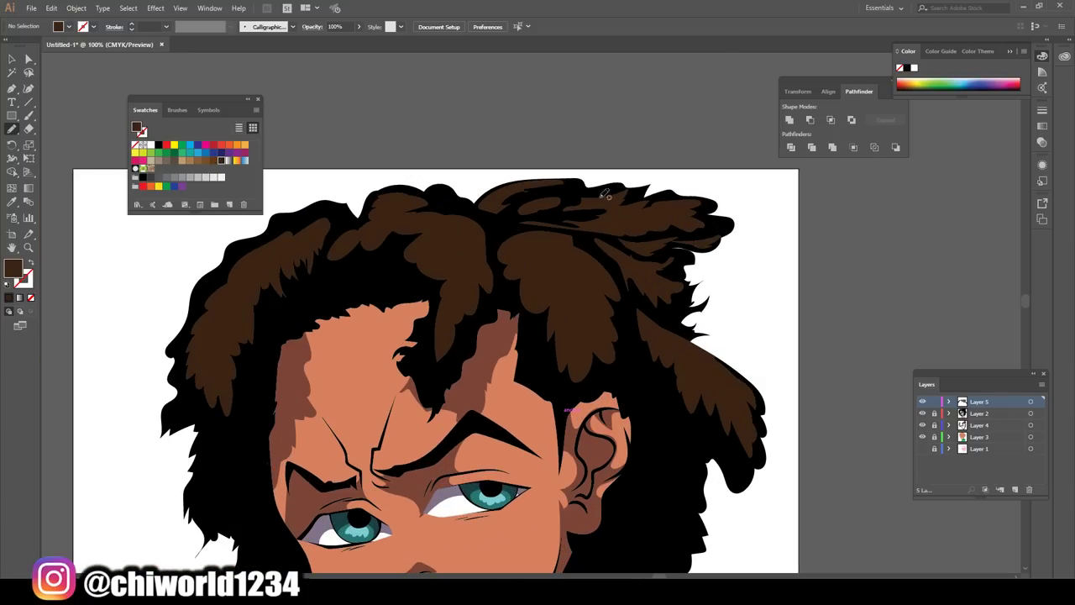
{"action": "mouse_move", "coordinate": [381, 284]}
{"action": "left_mouse_down"}
{"action": "mouse_move", "coordinate": [340, 294]}
{"action": "mouse_move", "coordinate": [354, 267]}
{"action": "mouse_move", "coordinate": [388, 252]}
{"action": "mouse_move", "coordinate": [403, 299]}
{"action": "mouse_move", "coordinate": [435, 289]}
{"action": "left_mouse_up"}
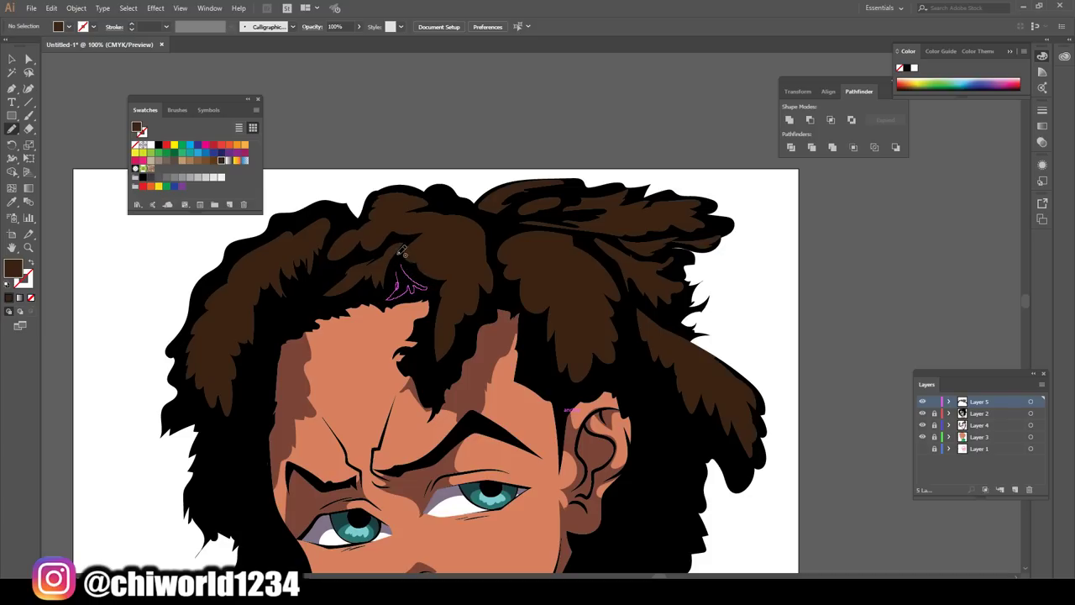
{"action": "mouse_move", "coordinate": [308, 295]}
{"action": "left_mouse_down"}
{"action": "mouse_move", "coordinate": [309, 309]}
{"action": "mouse_move", "coordinate": [290, 309]}
{"action": "mouse_move", "coordinate": [310, 267]}
{"action": "mouse_move", "coordinate": [320, 291]}
{"action": "mouse_move", "coordinate": [311, 301]}
{"action": "left_mouse_up"}
Draw a brown strand in the black hair on the left side
{"action": "key", "text": "ctrl+minus"}
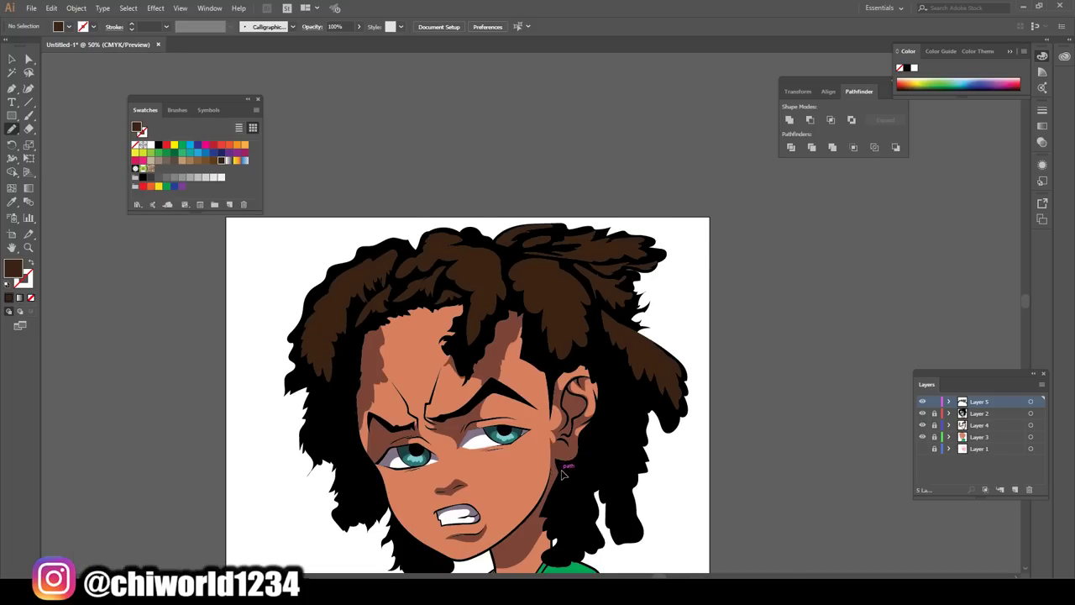
{"action": "key", "text": "ctrl+minus"}
{"action": "key", "text": "ctrl+minus"}
{"action": "key", "text": "ctrl+plus"}
{"action": "key", "text": "ctrl+plus"}
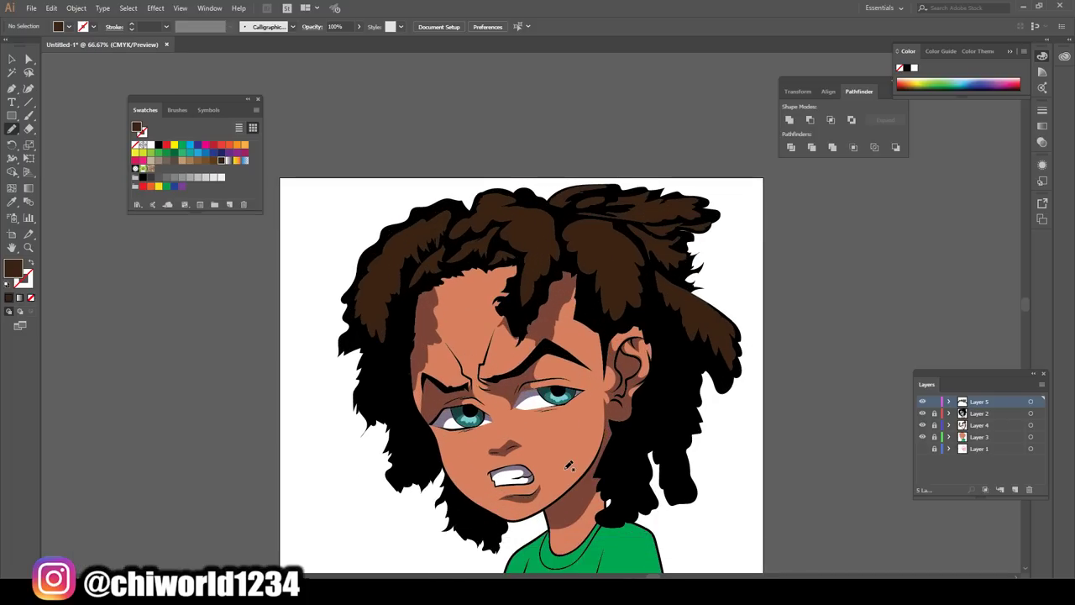
{"action": "key", "text": "ctrl+plus"}
{"action": "scroll", "coordinate": [564, 468], "scroll_direction": "up", "scroll_amount": 2}
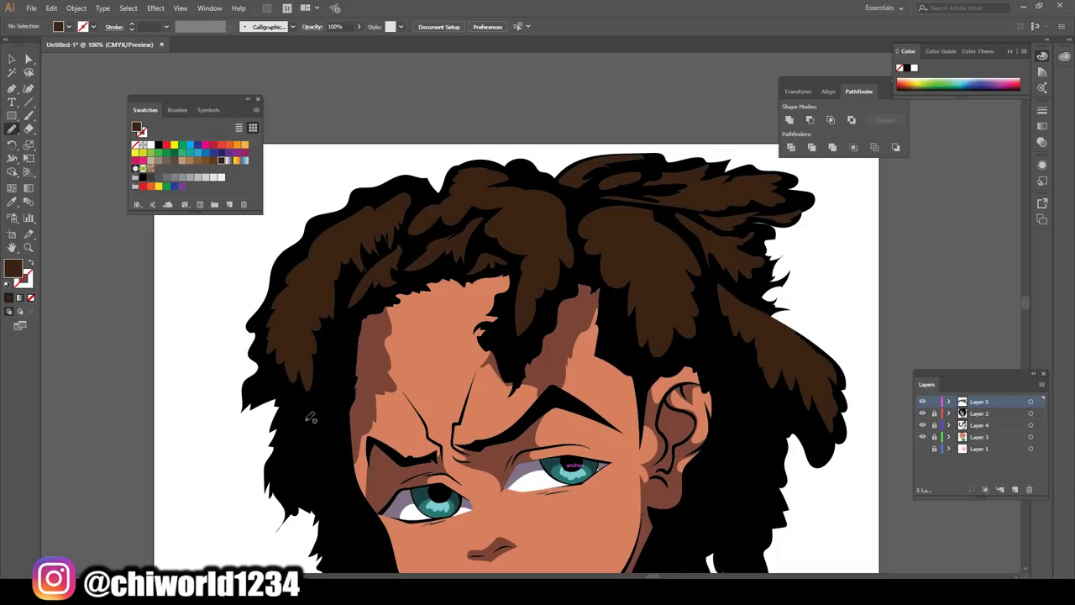
{"action": "left_click_drag", "start_coordinate": [309, 416], "coordinate": [292, 436]}
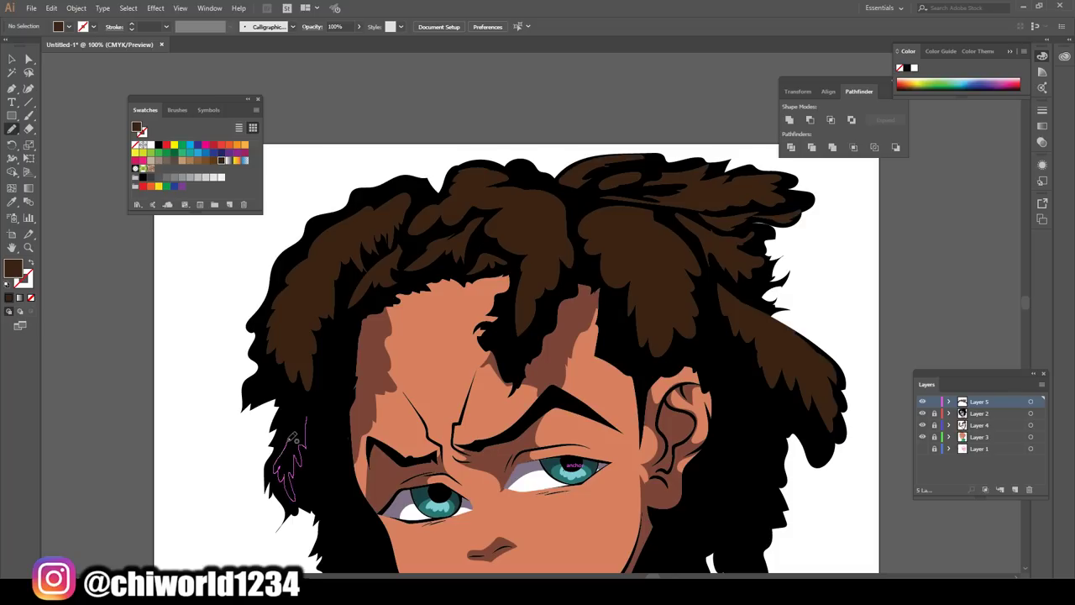
{"action": "mouse_move", "coordinate": [286, 427]}
{"action": "left_mouse_down"}
{"action": "mouse_move", "coordinate": [307, 395]}
{"action": "mouse_move", "coordinate": [264, 363]}
{"action": "left_mouse_up"}
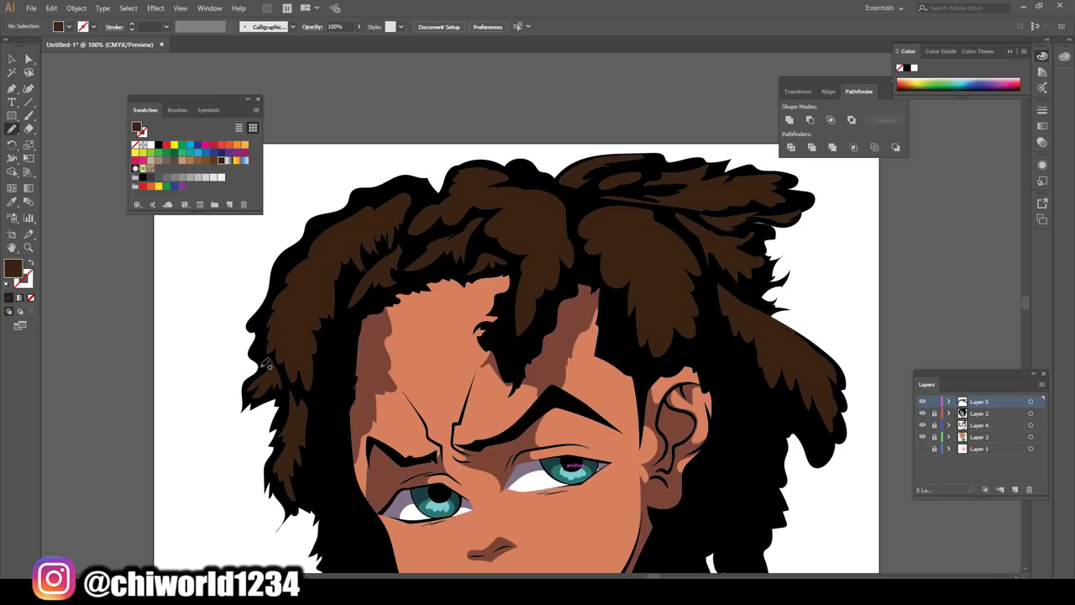
Add a final brown strand on the right hair and zoom in on the face
{"action": "key", "text": "ctrl+minus"}
{"action": "key", "text": "ctrl+minus"}
{"action": "key", "text": "ctrl+minus"}
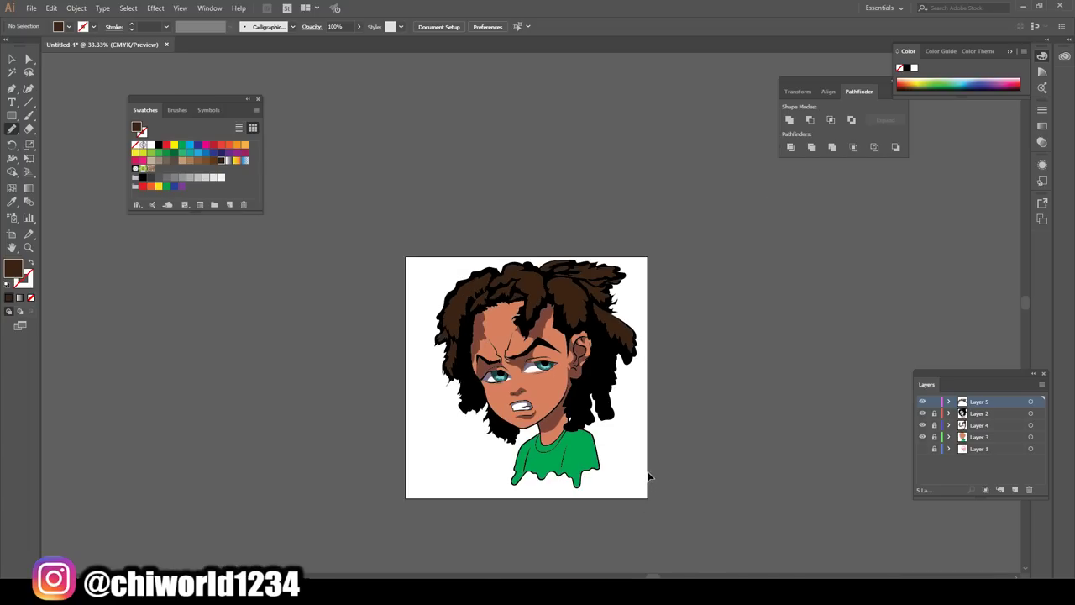
{"action": "key", "text": "ctrl+equal"}
{"action": "key", "text": "ctrl+equal"}
{"action": "key", "text": "ctrl+equal"}
{"action": "scroll", "coordinate": [648, 475], "scroll_direction": "down", "scroll_amount": 2}
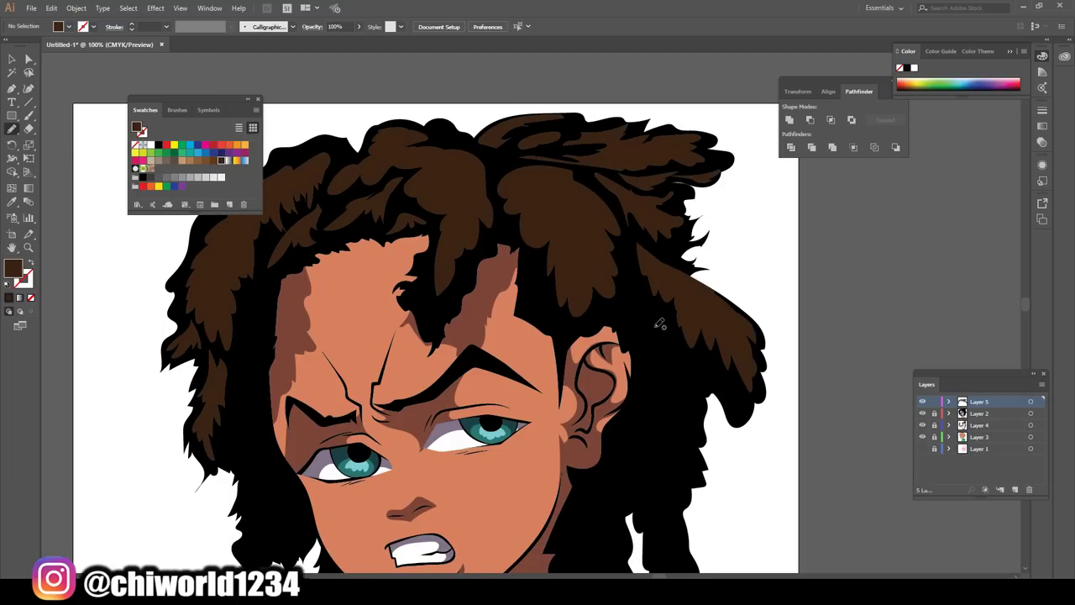
{"action": "mouse_move", "coordinate": [658, 325]}
{"action": "left_mouse_down"}
{"action": "mouse_move", "coordinate": [657, 410]}
{"action": "mouse_move", "coordinate": [637, 264]}
{"action": "left_mouse_up"}
{"action": "key", "text": "ctrl+minus"}
{"action": "key", "text": "ctrl+minus"}
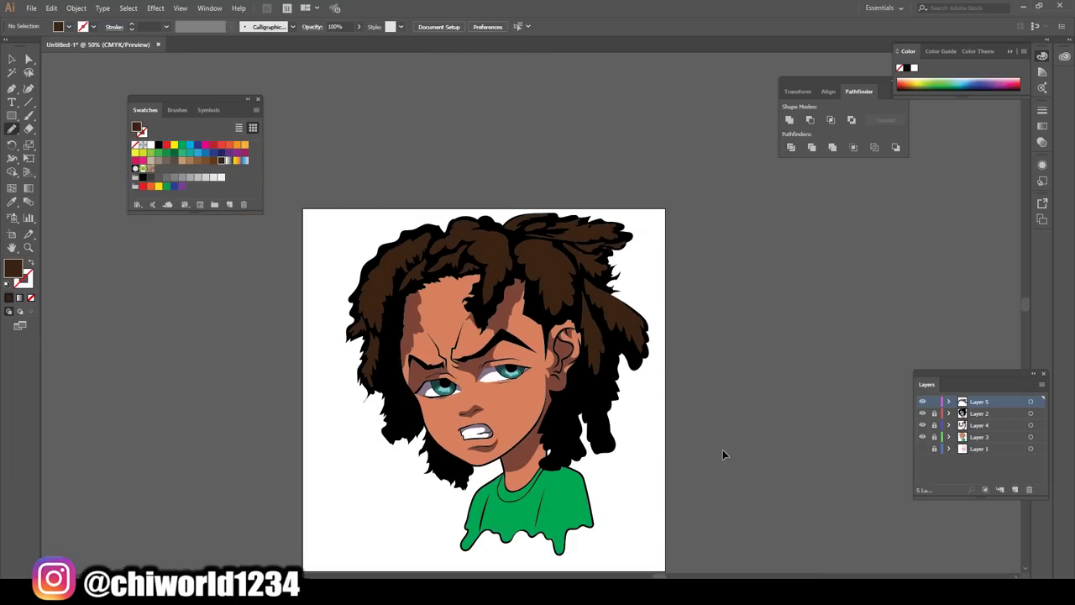
{"action": "key", "text": "ctrl+minus"}
{"action": "key", "text": "ctrl+plus"}
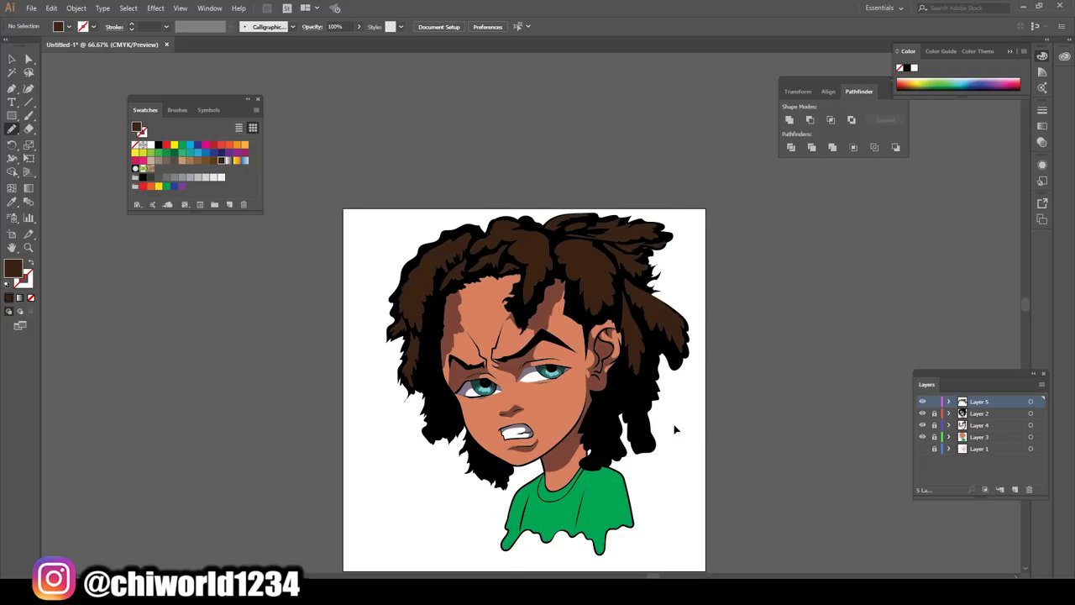
{"action": "key", "text": "ctrl+plus"}
{"action": "key", "text": "ctrl+plus"}
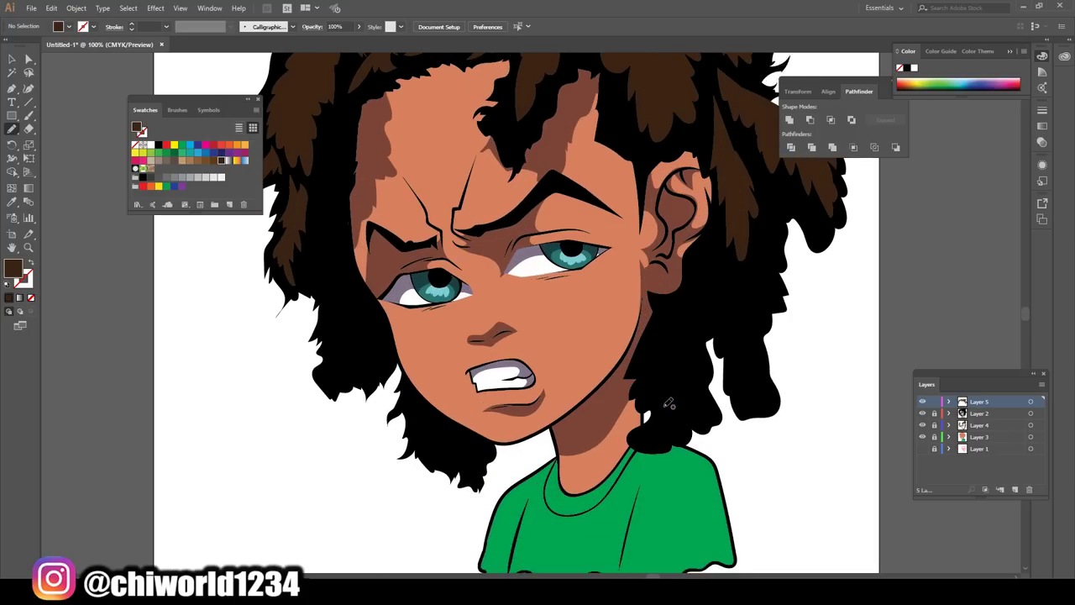
{"action": "key", "text": "ctrl+plus"}
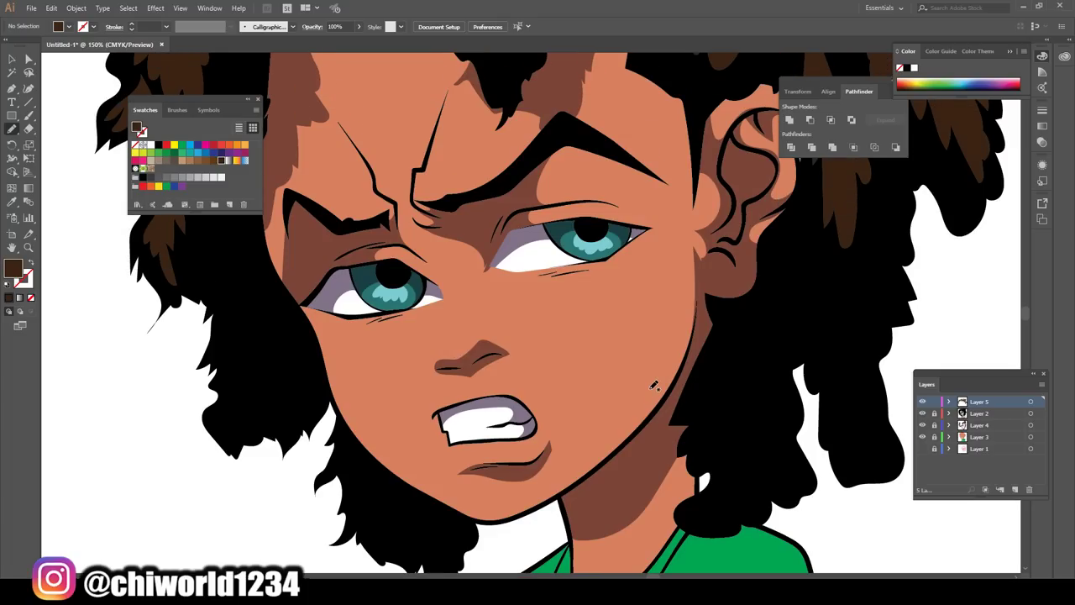
Set the fill colour to white in the Color Picker
{"action": "double_click", "coordinate": [20, 270]}
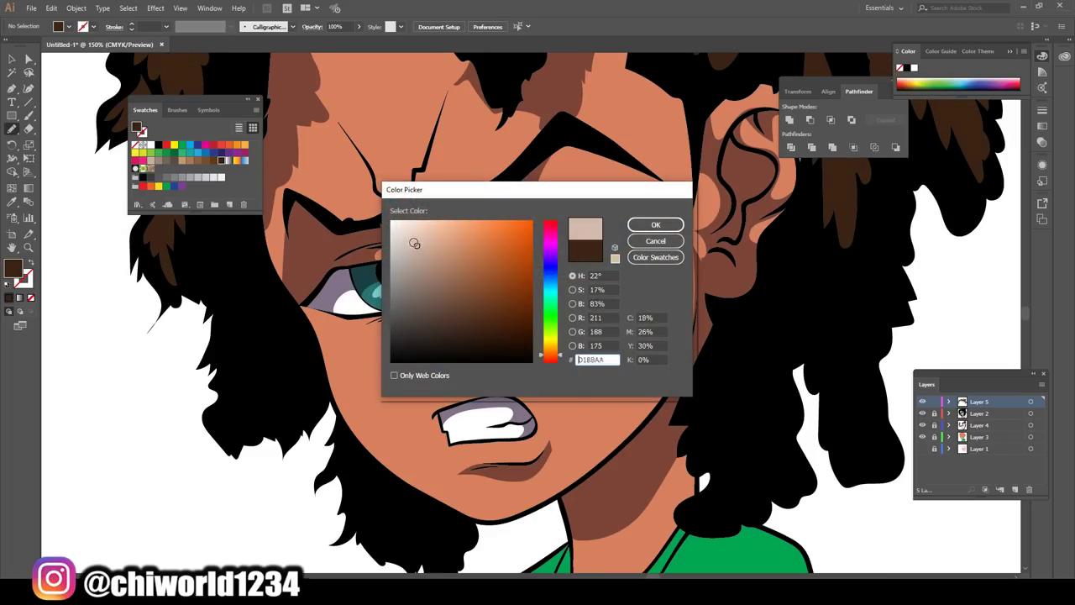
{"action": "left_click_drag", "start_coordinate": [412, 240], "coordinate": [377, 209]}
{"action": "left_click", "coordinate": [652, 225]}
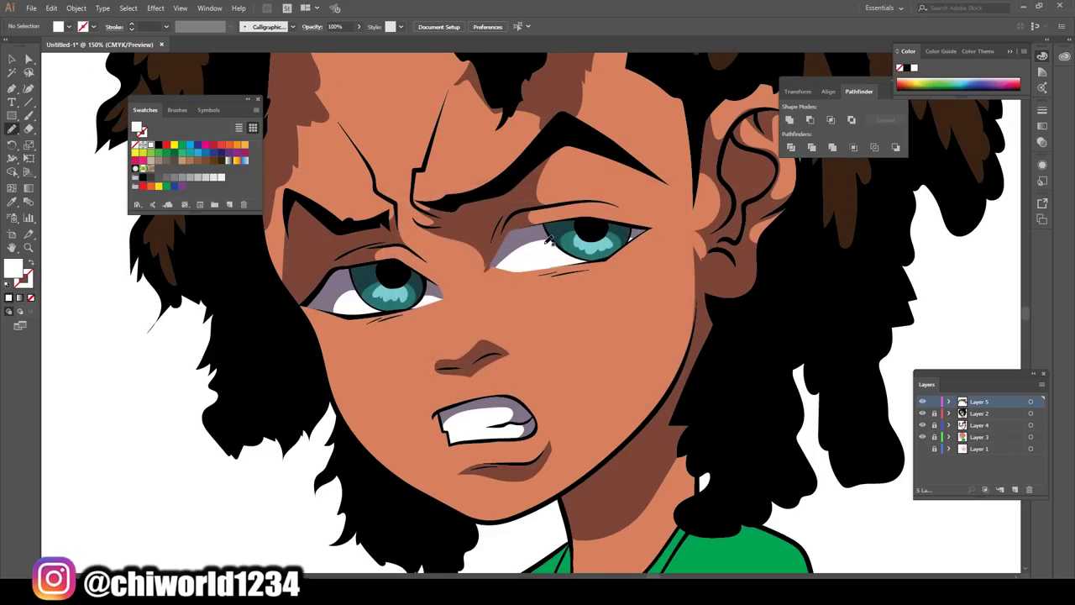
Draw white highlights in both irises and white glint dots on both pupils
{"action": "left_click_drag", "start_coordinate": [551, 245], "coordinate": [575, 240]}
{"action": "left_click_drag", "start_coordinate": [354, 291], "coordinate": [376, 285]}
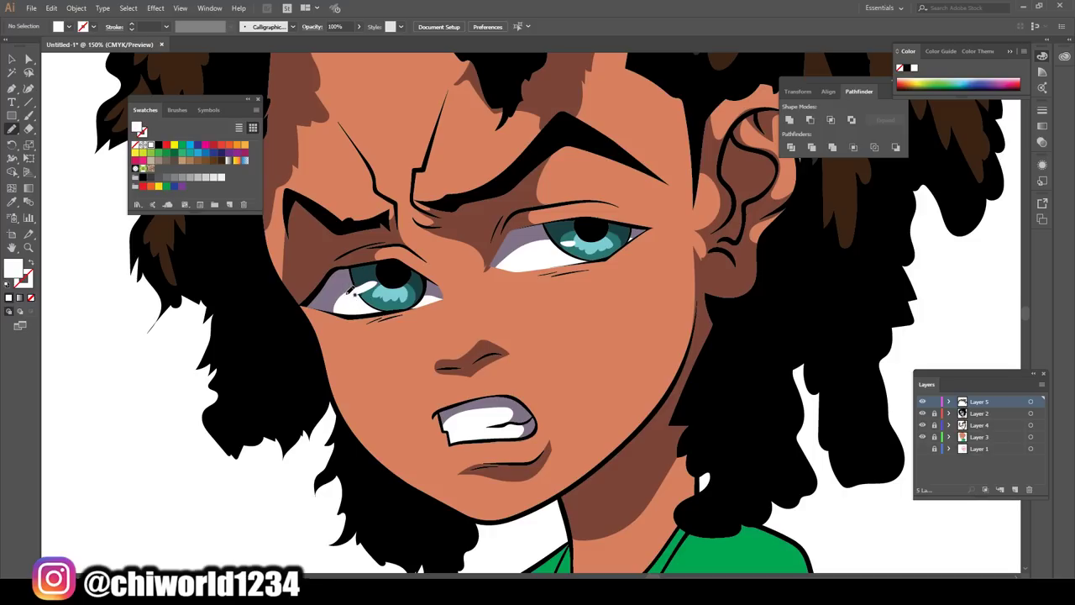
{"action": "left_click", "coordinate": [393, 270]}
{"action": "left_click", "coordinate": [597, 227]}
{"action": "key", "text": "ctrl+minus"}
{"action": "key", "text": "ctrl+minus"}
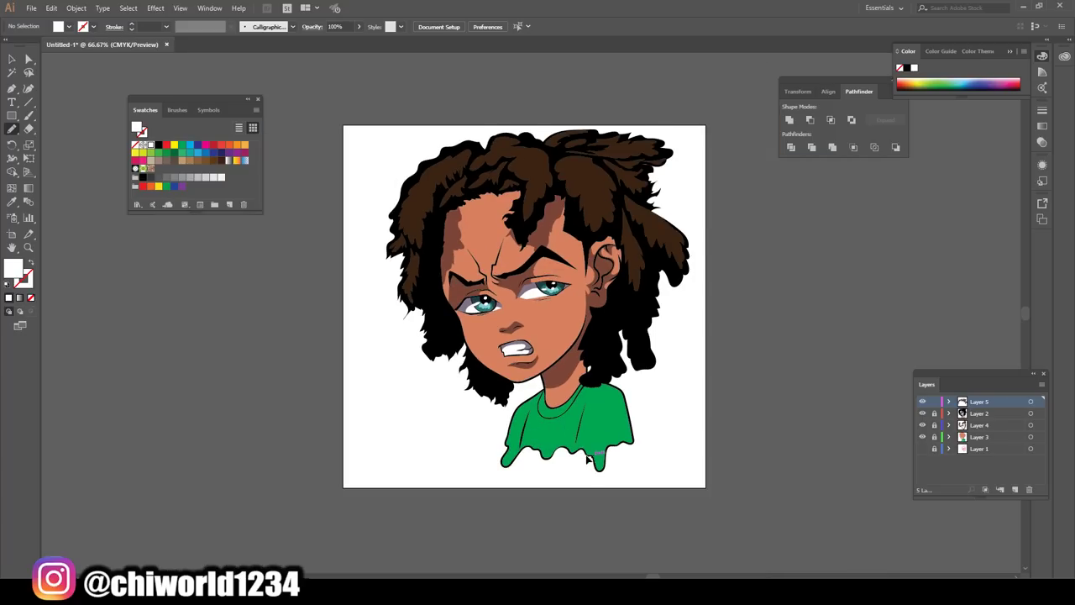
{"action": "key", "text": "ctrl+plus"}
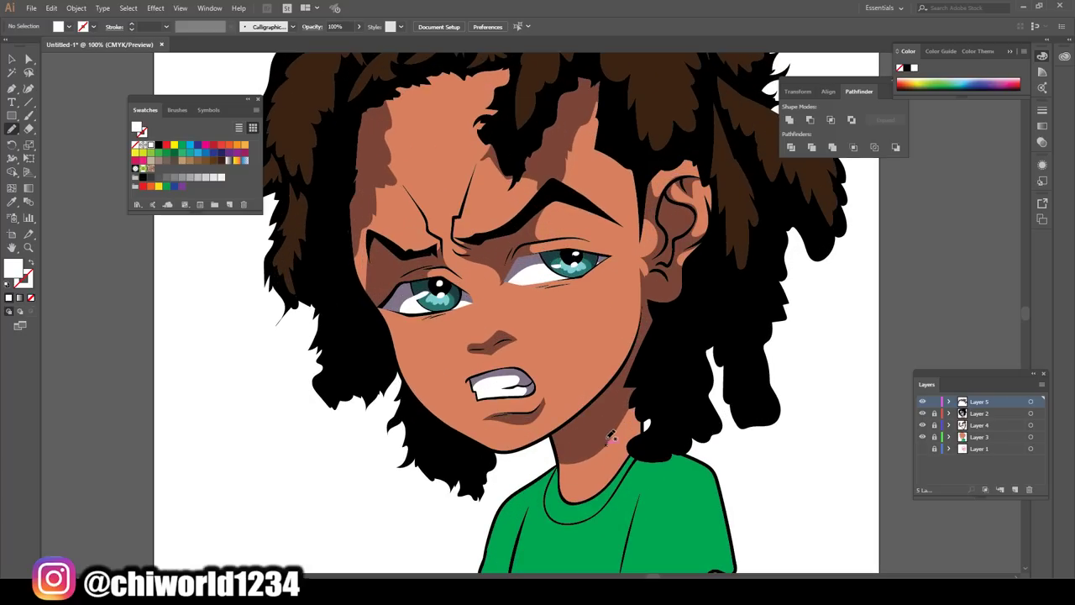
{"action": "scroll", "coordinate": [611, 427], "scroll_direction": "down", "scroll_amount": 3}
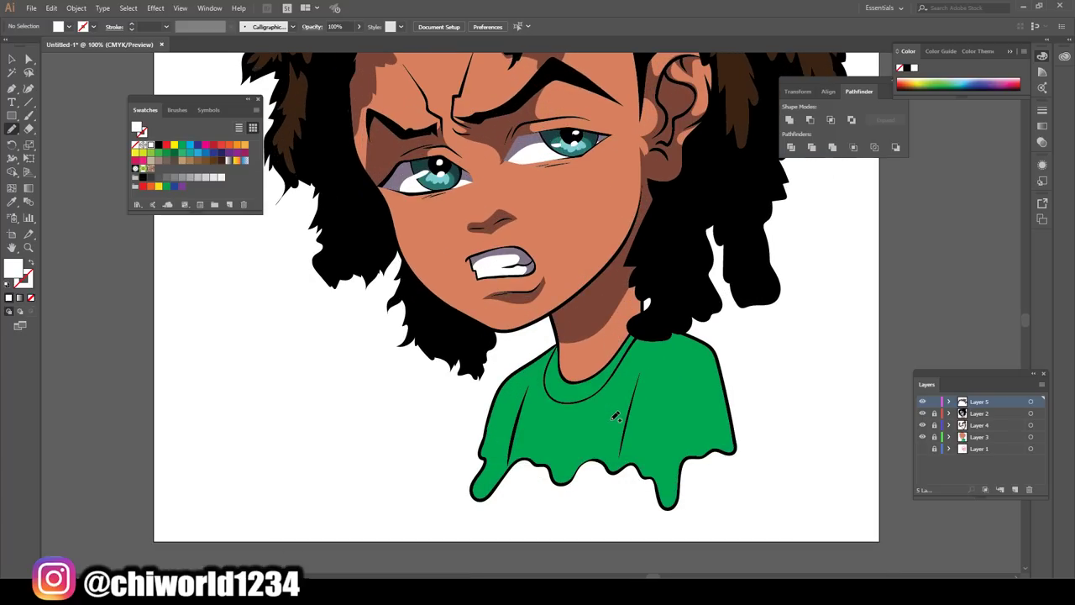
{"action": "scroll", "coordinate": [612, 418], "scroll_direction": "up", "scroll_amount": 4}
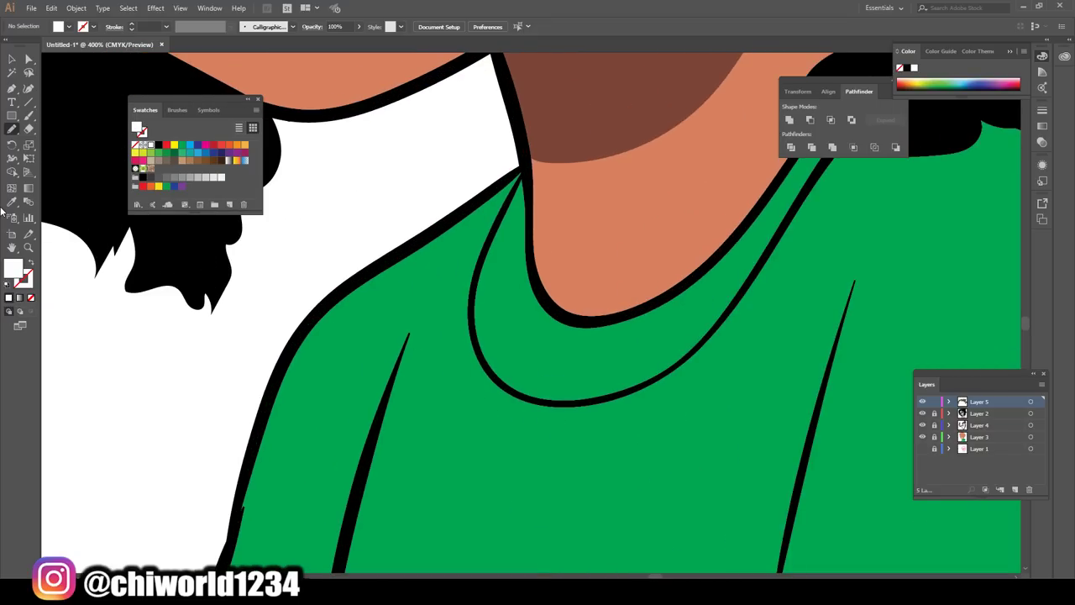
Sample the shirt's green with the Eyedropper and darken the fill to #014721
{"action": "left_click", "coordinate": [10, 203]}
{"action": "left_click", "coordinate": [337, 341]}
{"action": "double_click", "coordinate": [17, 277]}
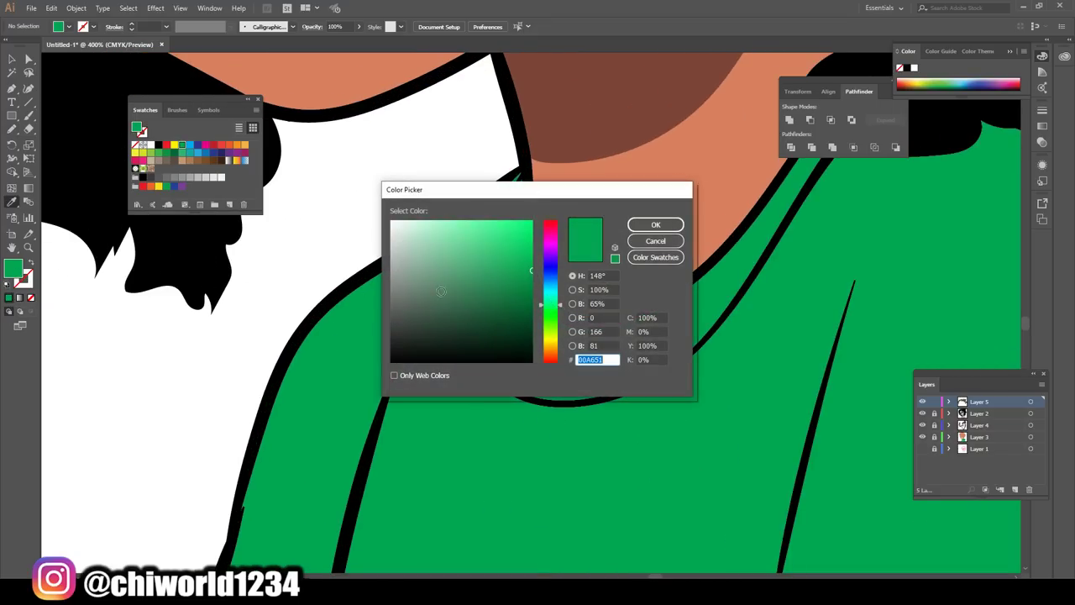
{"action": "left_click_drag", "start_coordinate": [499, 303], "coordinate": [530, 322]}
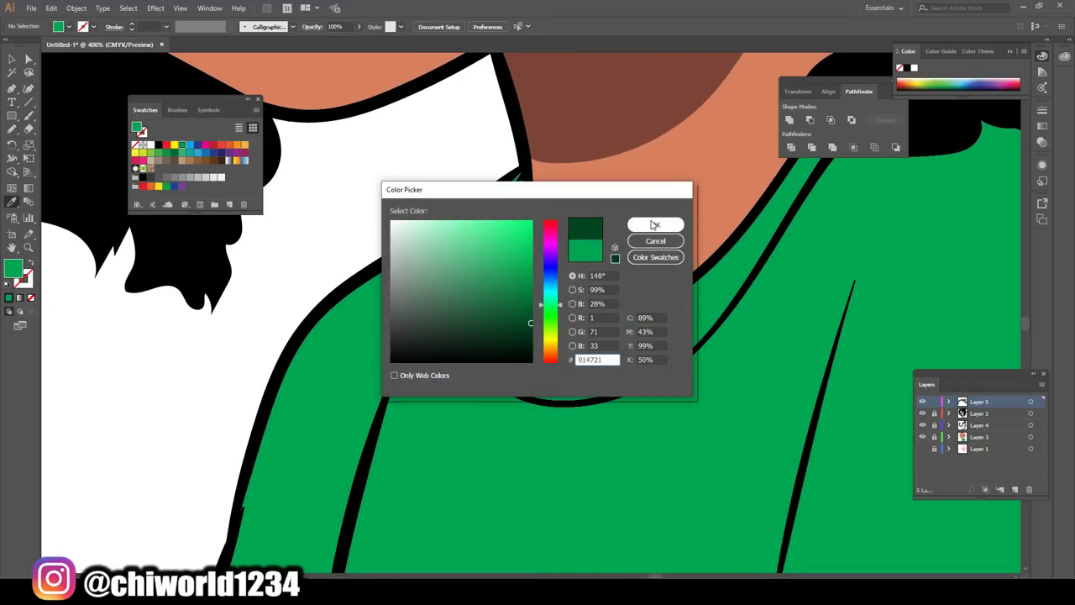
{"action": "left_click", "coordinate": [655, 224]}
Try a left-shoulder shadow, undo it, and target Layer 4 for the shading
{"action": "left_click", "coordinate": [13, 130]}
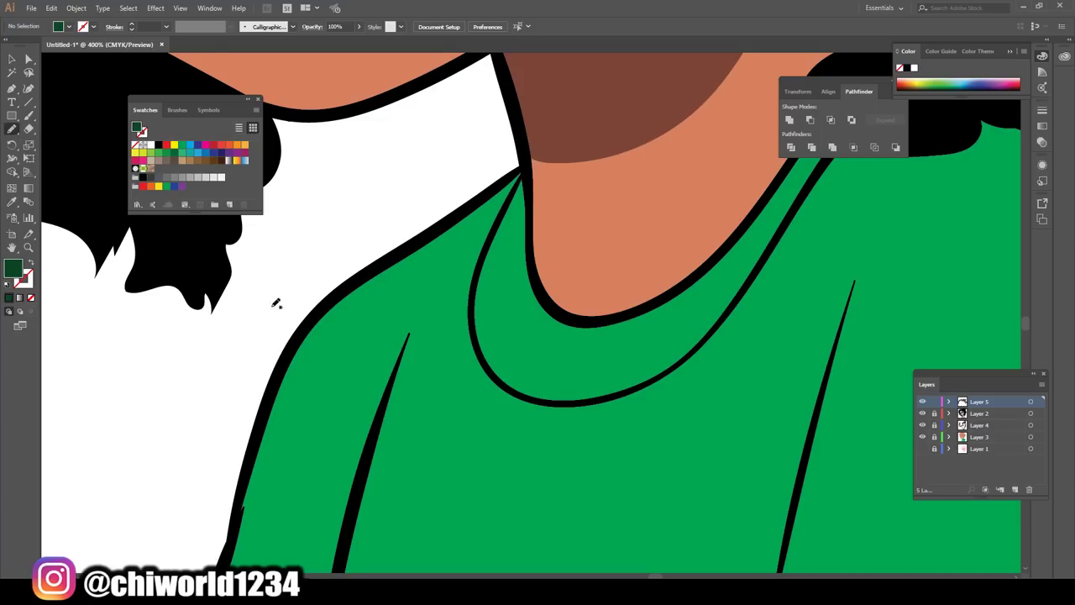
{"action": "mouse_move", "coordinate": [278, 387]}
{"action": "left_mouse_down"}
{"action": "mouse_move", "coordinate": [528, 162]}
{"action": "mouse_move", "coordinate": [541, 283]}
{"action": "left_mouse_up"}
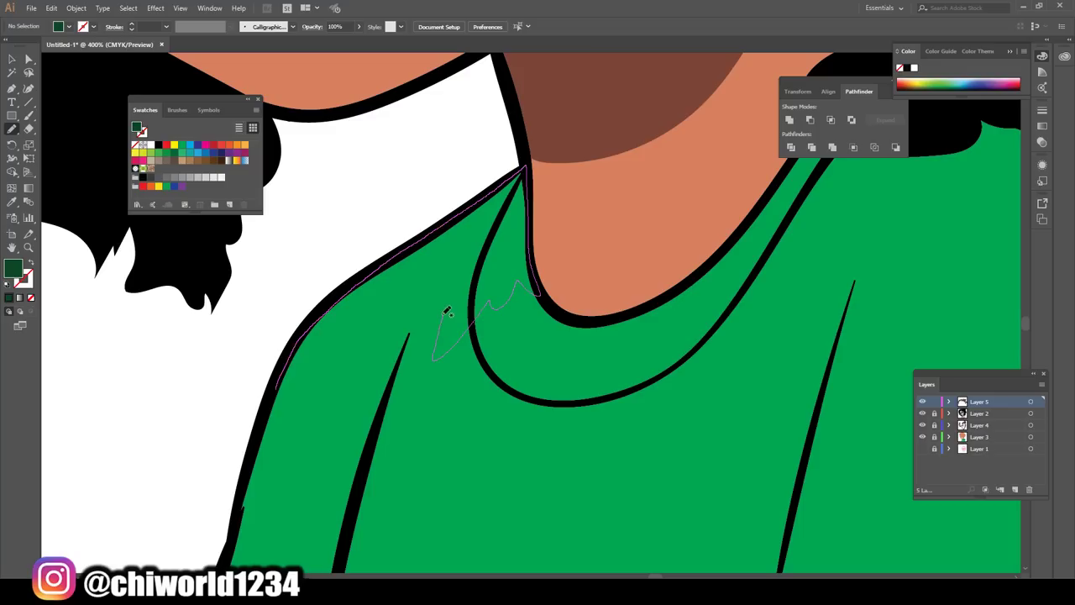
{"action": "mouse_move", "coordinate": [448, 312]}
{"action": "left_mouse_down"}
{"action": "mouse_move", "coordinate": [386, 329]}
{"action": "mouse_move", "coordinate": [267, 425]}
{"action": "left_mouse_up"}
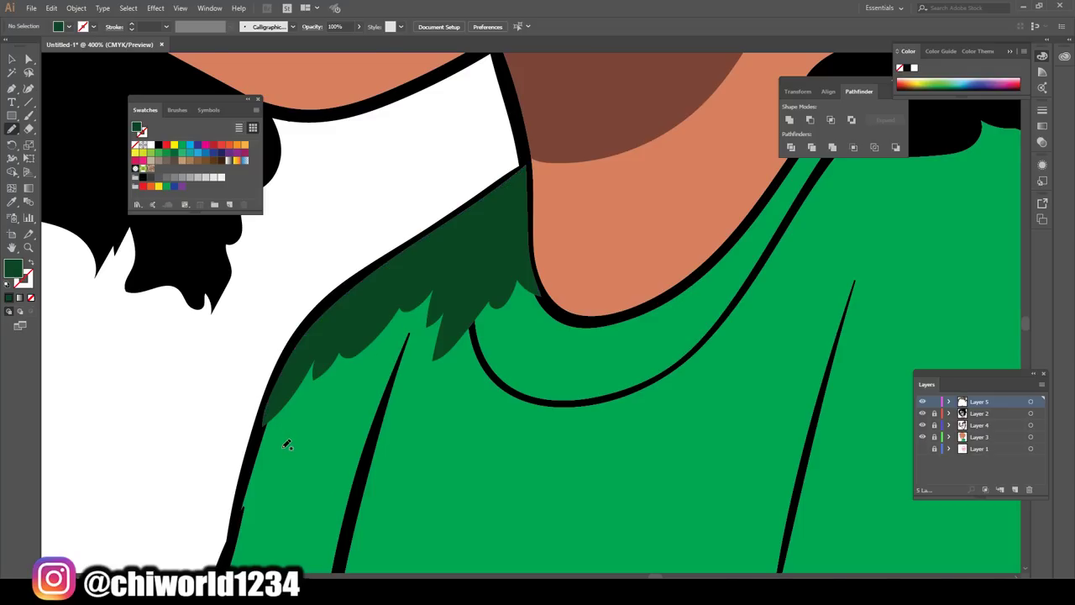
{"action": "key", "text": "ctrl+minus"}
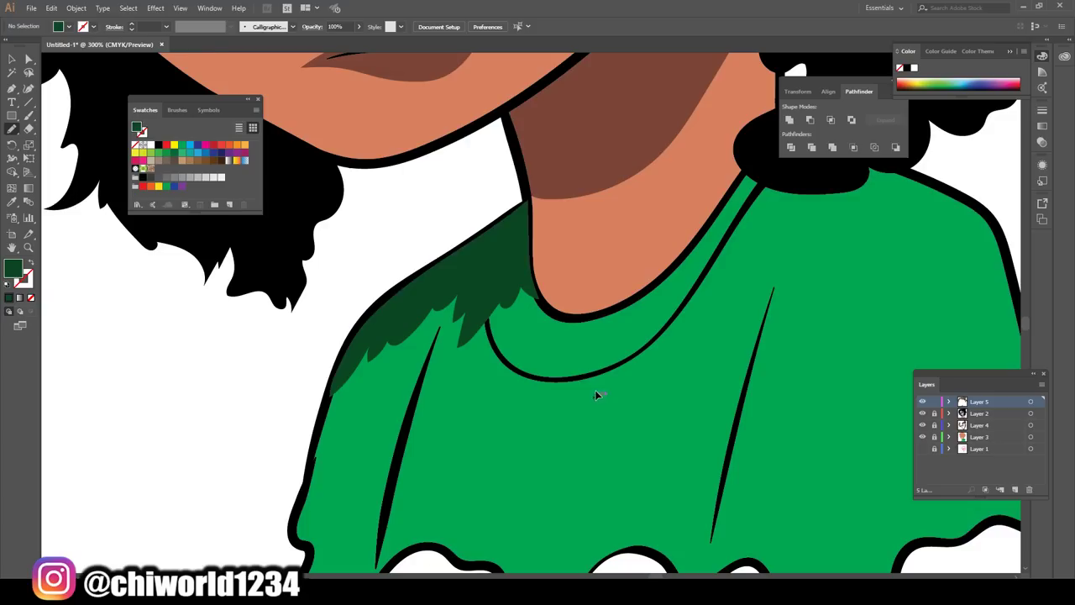
{"action": "key", "text": "ctrl+z"}
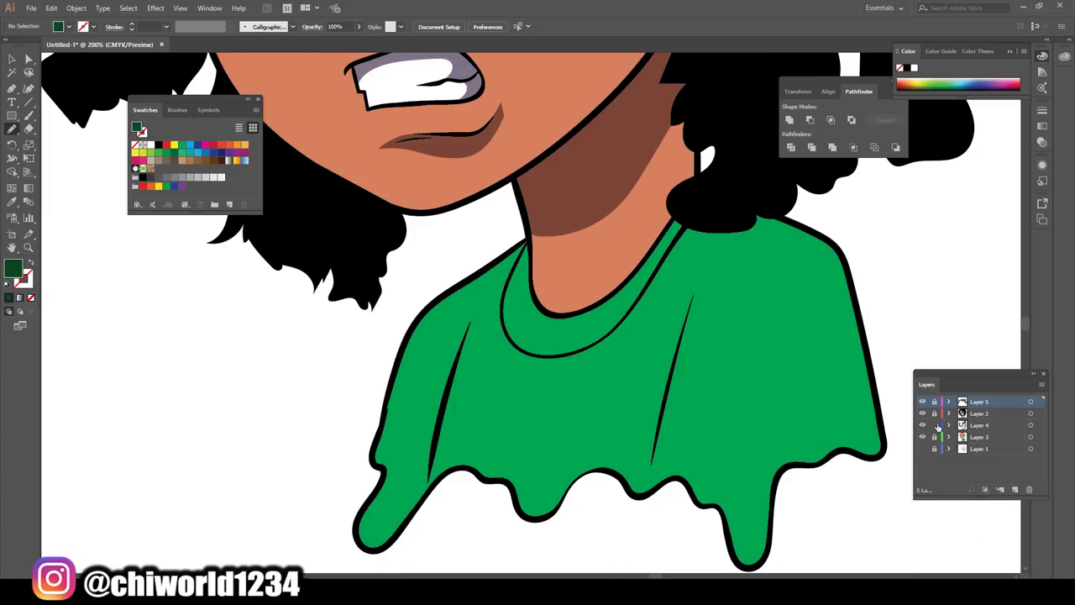
{"action": "left_click", "coordinate": [970, 426]}
{"action": "key", "text": "ctrl+plus"}
{"action": "key", "text": "ctrl+plus"}
{"action": "key", "text": "ctrl+plus"}
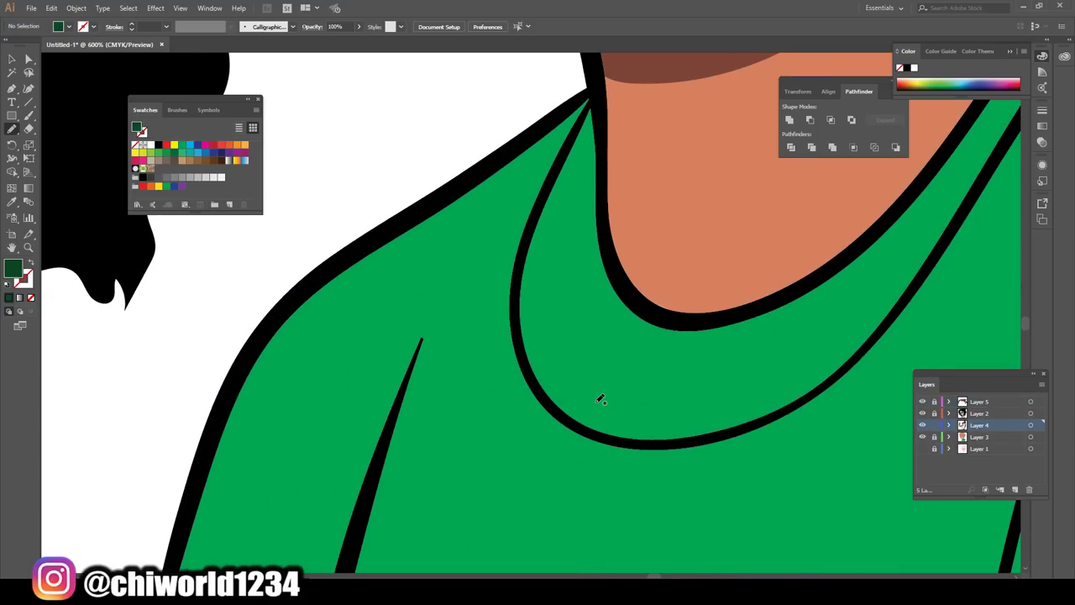
Draw a dark green shadow shape along the collar and shoulder
{"action": "left_click_drag", "start_coordinate": [587, 106], "coordinate": [264, 383]}
{"action": "left_click_drag", "start_coordinate": [288, 455], "coordinate": [433, 276]}
{"action": "left_click_drag", "start_coordinate": [600, 260], "coordinate": [595, 84]}
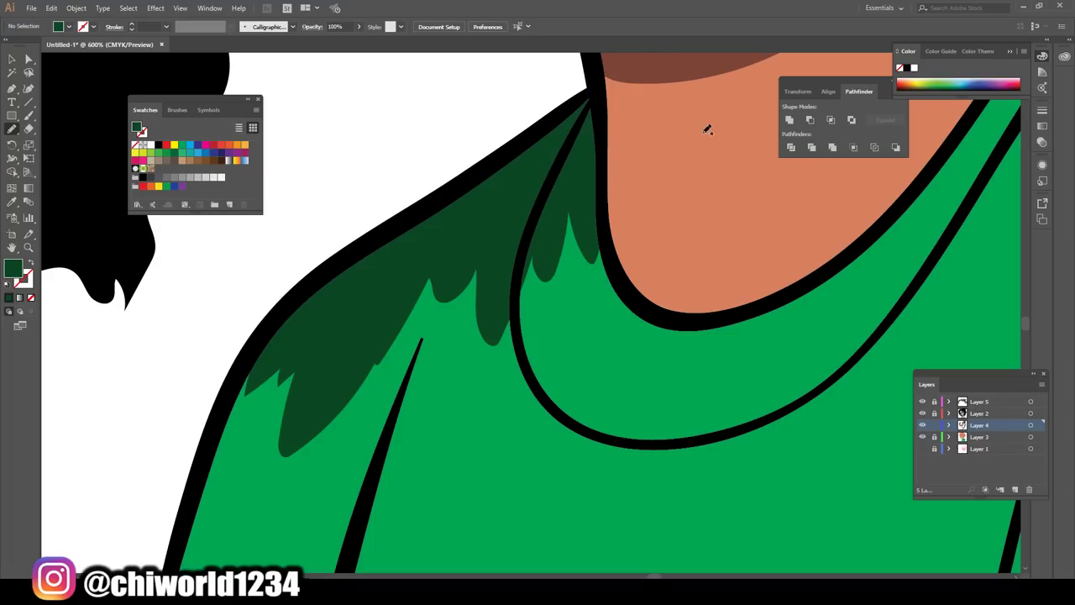
{"action": "key", "text": "ctrl+minus"}
{"action": "key", "text": "ctrl+minus"}
{"action": "key", "text": "ctrl+minus"}
{"action": "key", "text": "ctrl+minus"}
{"action": "scroll", "coordinate": [748, 204], "scroll_direction": "up", "scroll_amount": 2}
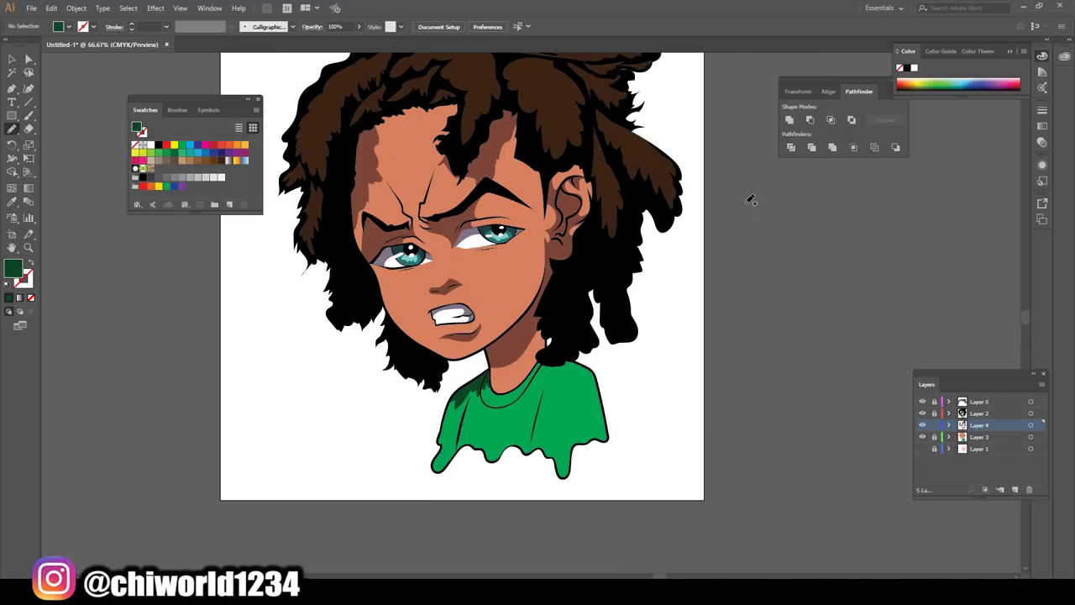
Add a dark green shadow beneath the hair on the shoulder
{"action": "key", "text": "ctrl+plus"}
{"action": "key", "text": "ctrl+plus"}
{"action": "key", "text": "ctrl+plus"}
{"action": "key", "text": "ctrl+plus"}
{"action": "key", "text": "ctrl+plus"}
{"action": "scroll", "coordinate": [727, 182], "scroll_direction": "down", "scroll_amount": 2}
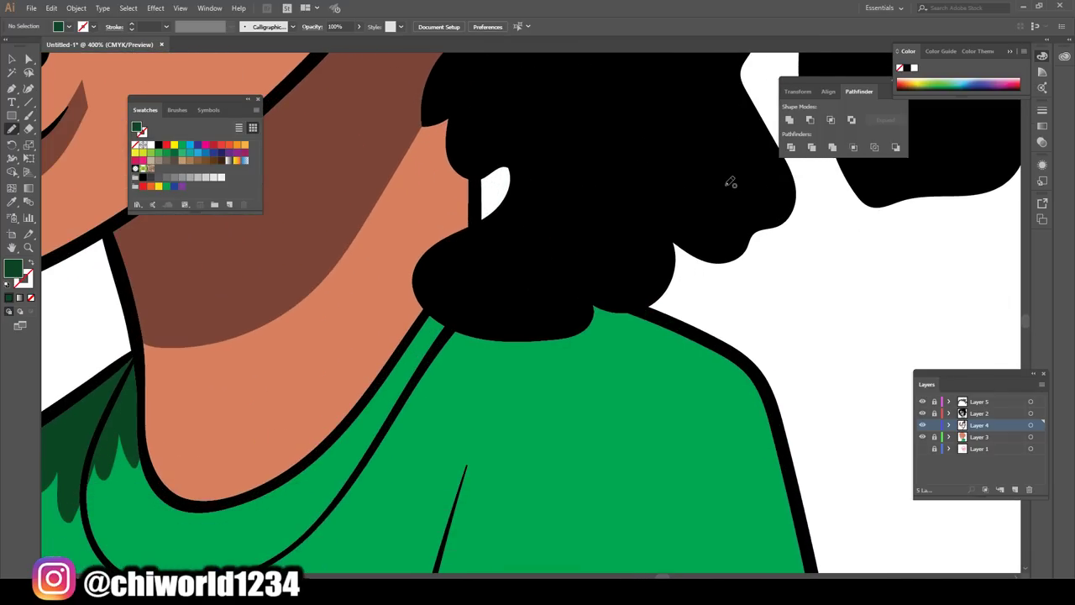
{"action": "left_click_drag", "start_coordinate": [436, 300], "coordinate": [376, 395]}
{"action": "left_click_drag", "start_coordinate": [750, 375], "coordinate": [431, 322]}
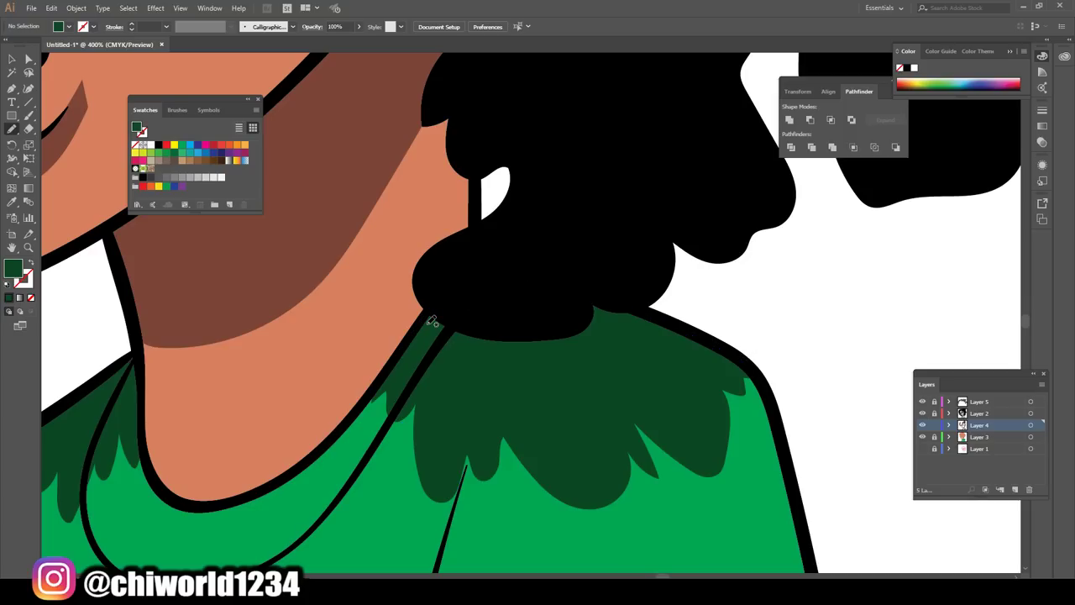
{"action": "key", "text": "ctrl+minus"}
{"action": "key", "text": "ctrl+minus"}
{"action": "key", "text": "ctrl+minus"}
{"action": "key", "text": "ctrl+minus"}
{"action": "key", "text": "ctrl+minus"}
{"action": "key", "text": "ctrl+minus"}
{"action": "key", "text": "ctrl+minus"}
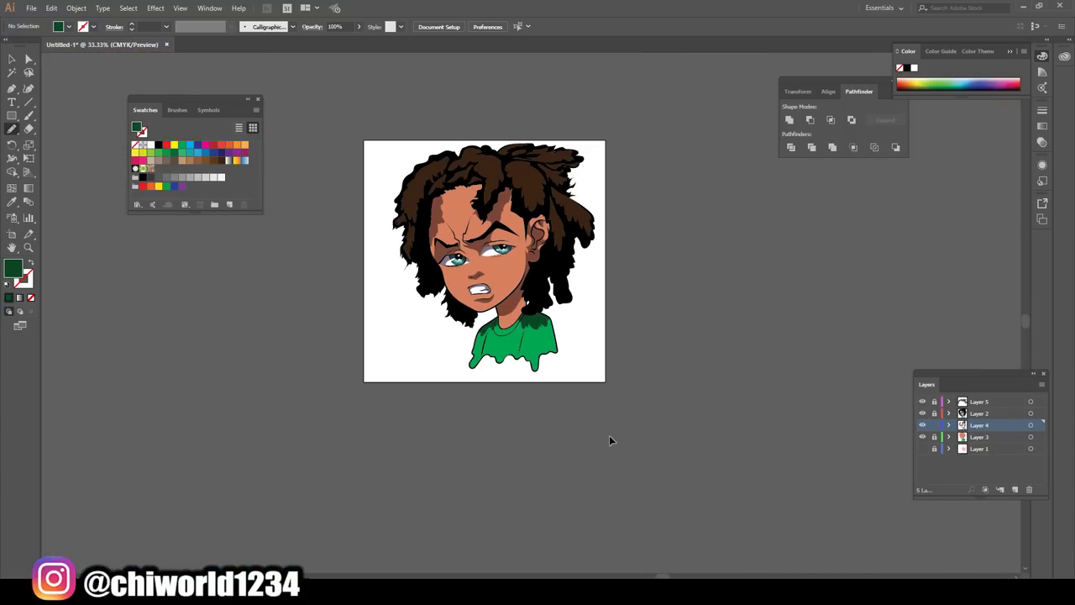
{"action": "scroll", "coordinate": [609, 435], "scroll_direction": "up", "scroll_amount": 1}
{"action": "key", "text": "ctrl+plus"}
{"action": "key", "text": "ctrl+plus"}
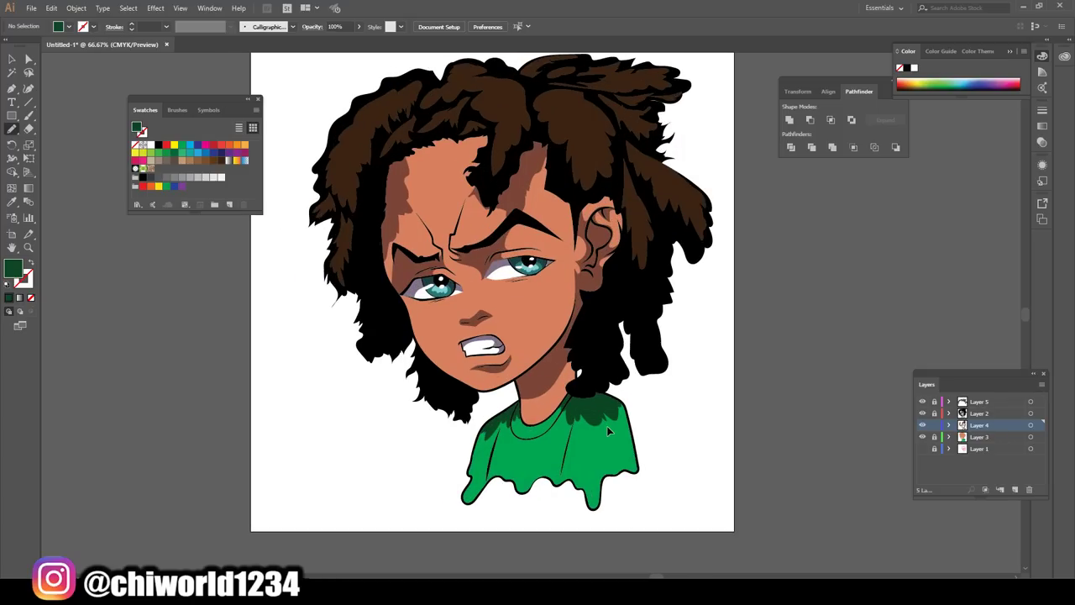
{"action": "scroll", "coordinate": [612, 426], "scroll_direction": "left", "scroll_amount": 2}
{"action": "scroll", "coordinate": [616, 425], "scroll_direction": "up", "scroll_amount": 1}
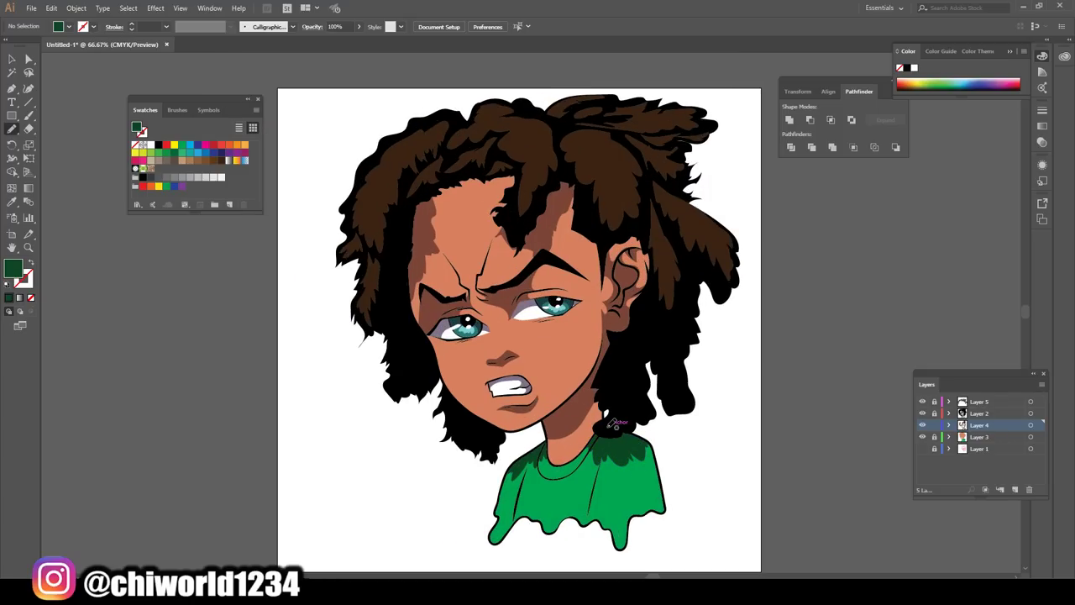
{"action": "key", "text": "ctrl+plus"}
{"action": "key", "text": "ctrl+plus"}
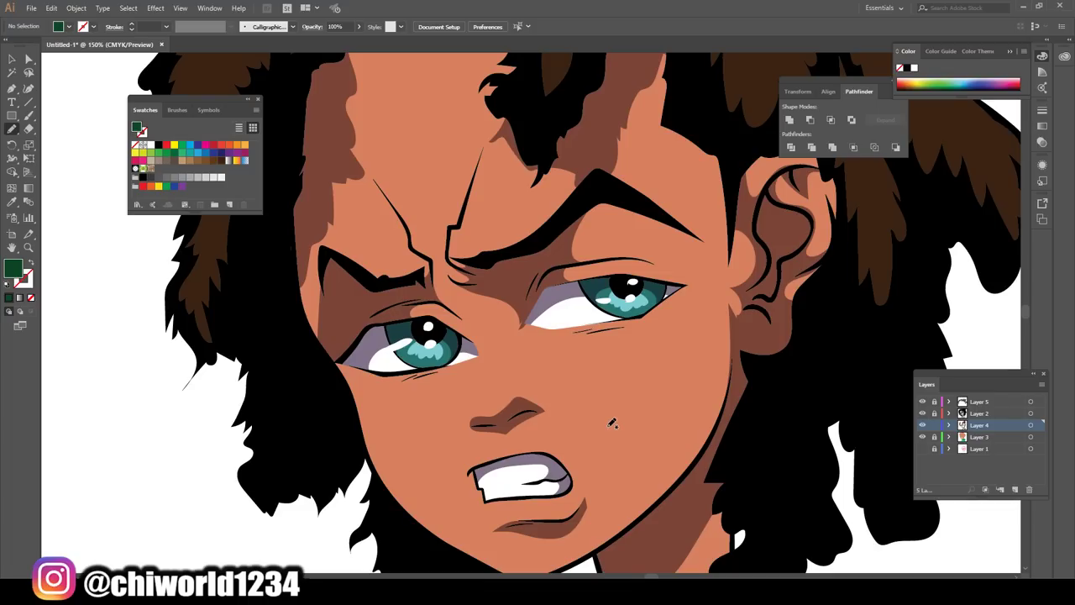
{"action": "key", "text": "ctrl+minus"}
{"action": "key", "text": "ctrl+minus"}
{"action": "key", "text": "ctrl+minus"}
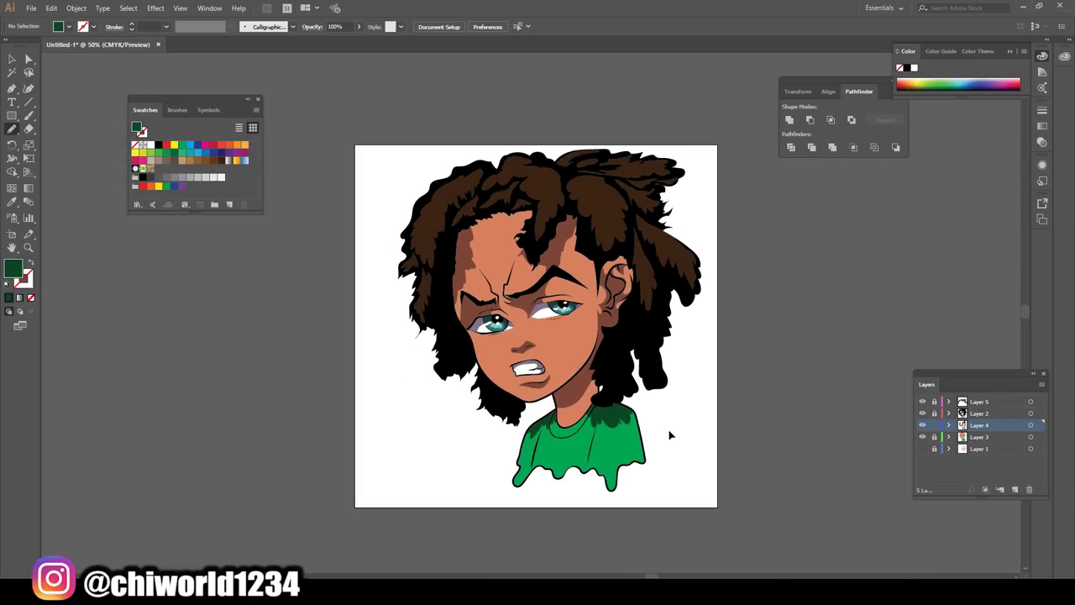
{"action": "key", "text": "ctrl+plus"}
{"action": "key", "text": "ctrl+plus"}
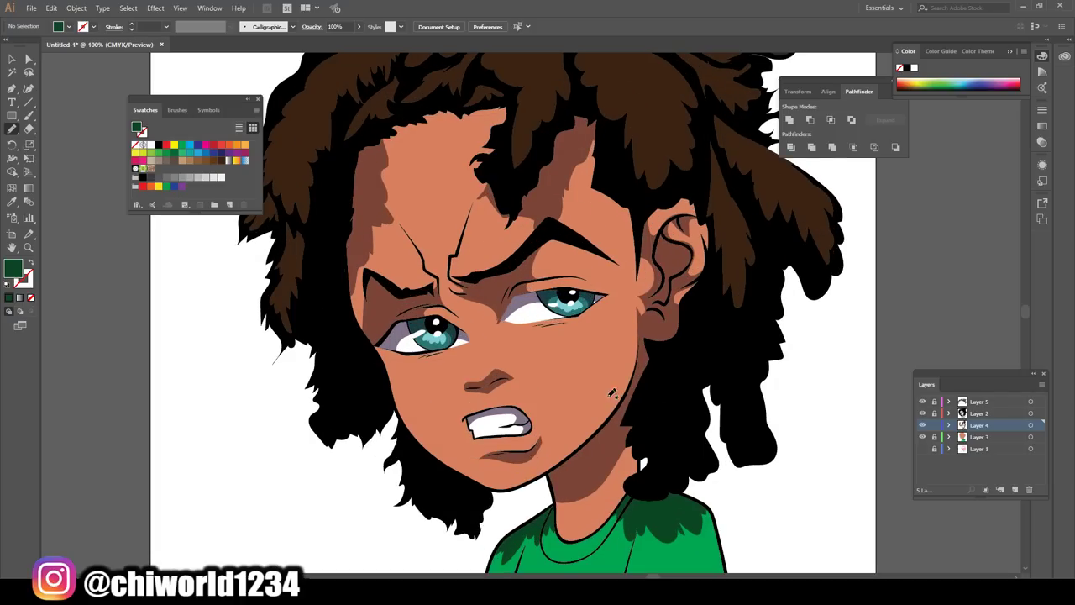
{"action": "scroll", "coordinate": [612, 393], "scroll_direction": "down", "scroll_amount": 2}
{"action": "scroll", "coordinate": [621, 386], "scroll_direction": "down", "scroll_amount": 1}
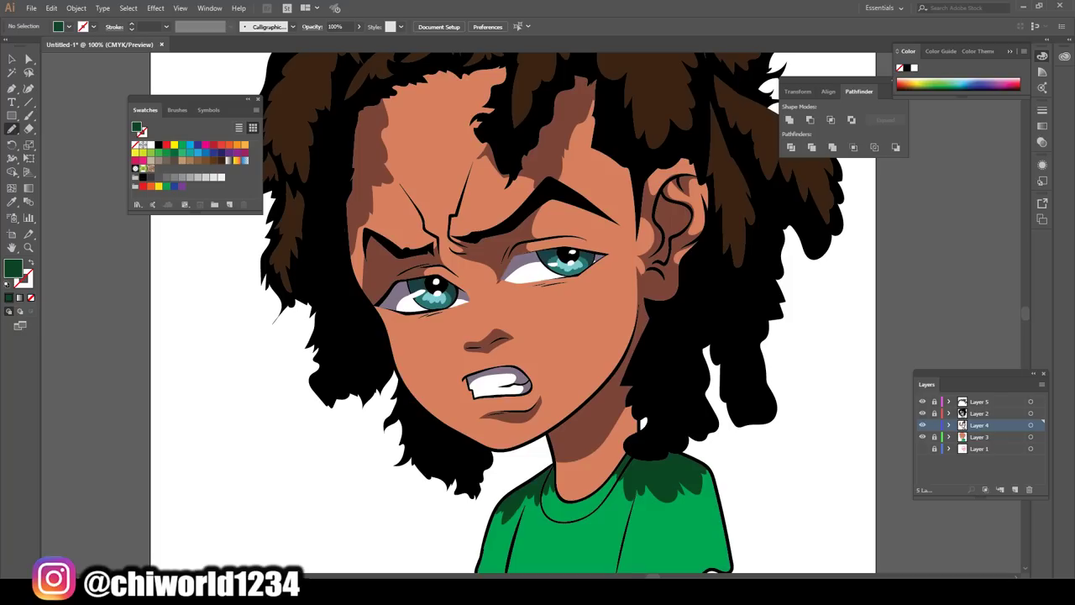
{"action": "key", "text": "ctrl+minus"}
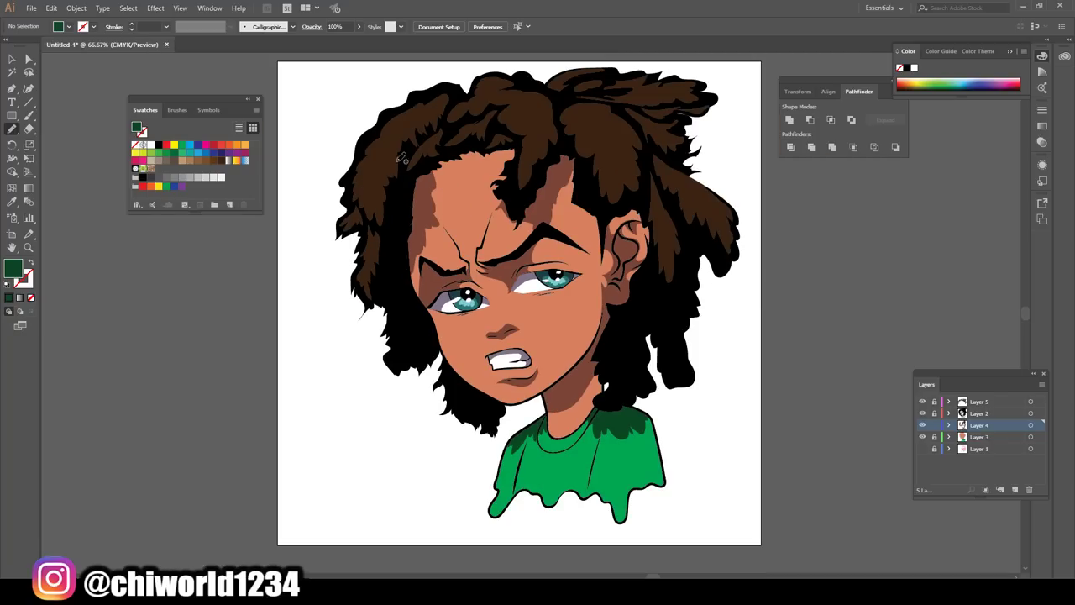